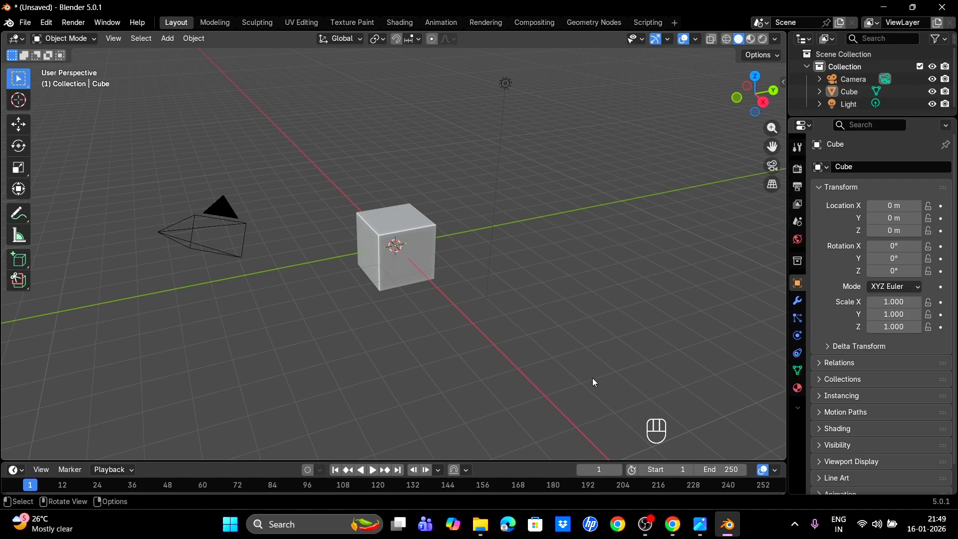
- Delete all the default scene objects and add a mesh cylinder
{"action": "key", "text": "a"}
{"action": "key", "text": "Delete"}
{"action": "key", "text": "shift+a"}
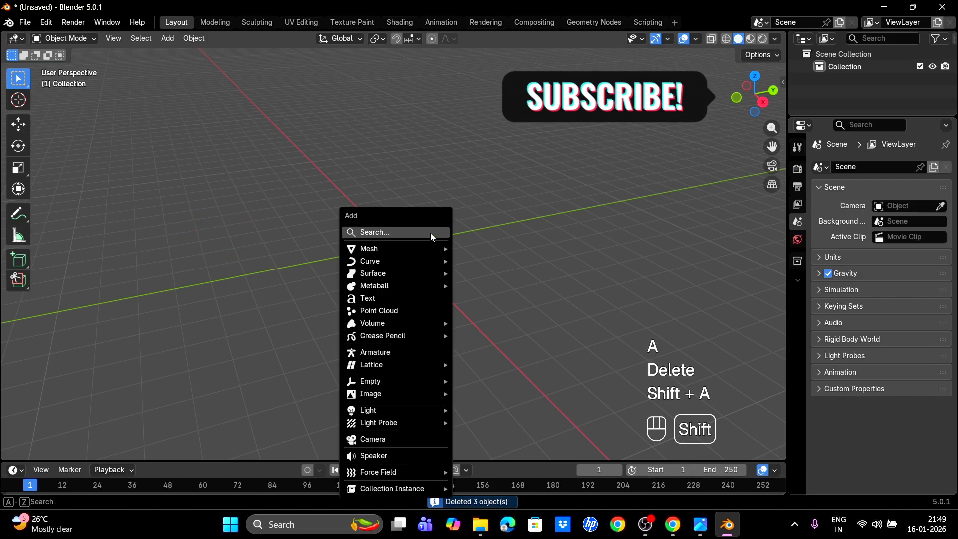
{"action": "mouse_move", "coordinate": [427, 246]}
{"action": "left_click", "coordinate": [489, 308]}
- Flatten the cylinder along Z to about 0.149, and scale the whole disc up by about 1.96
{"action": "key", "text": "s"}
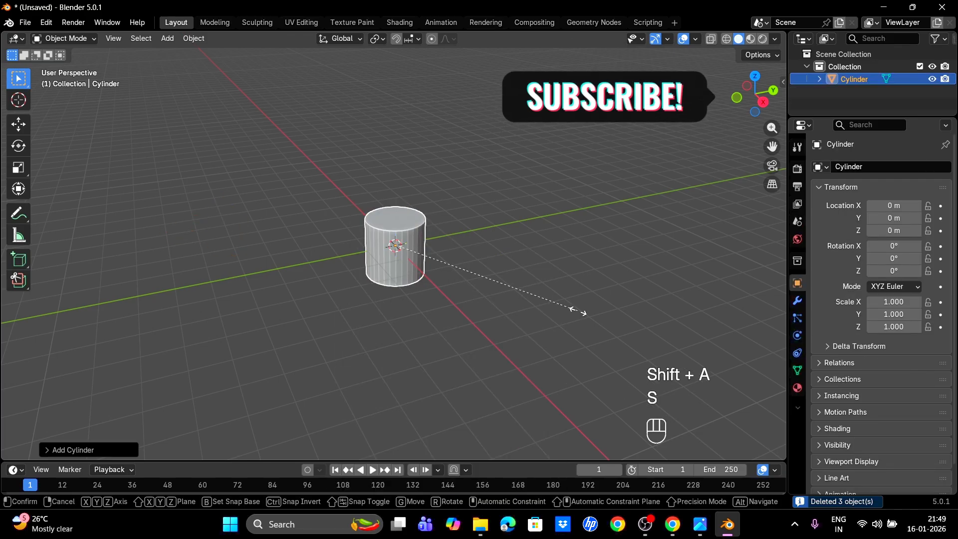
{"action": "key", "text": "z"}
{"action": "left_click", "coordinate": [419, 268]}
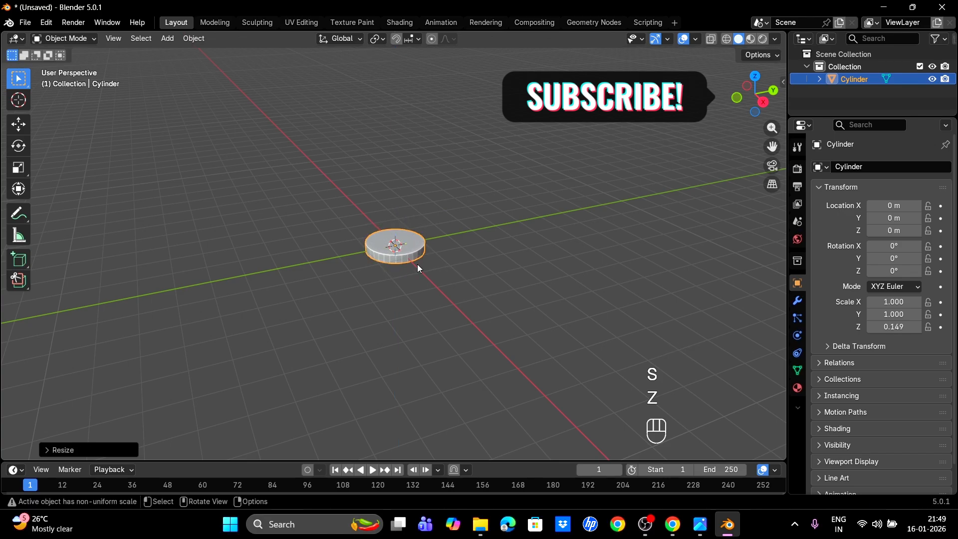
{"action": "key", "text": "s"}
{"action": "left_click", "coordinate": [455, 272]}
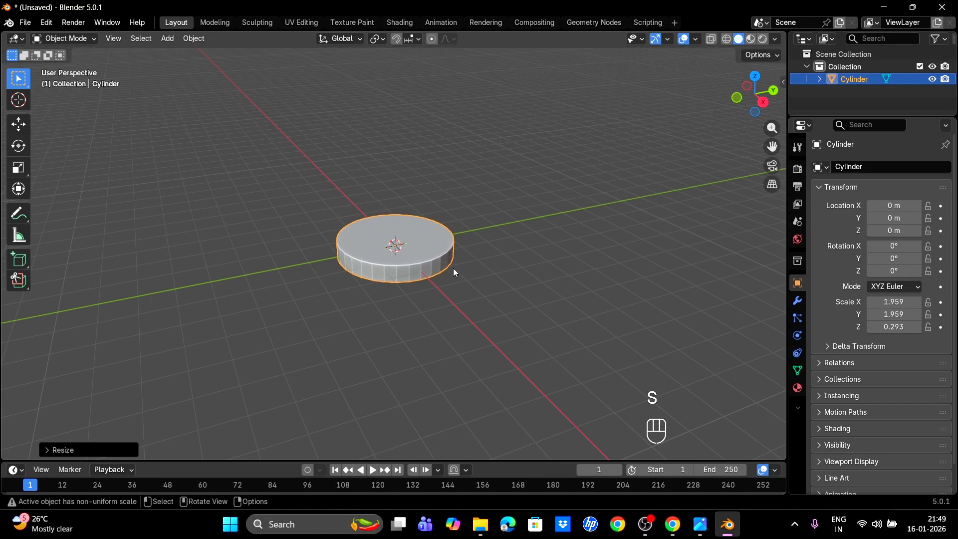
- In Edit Mode, extrude the disc's top face slightly upward and scale it inward to form a tapered rim
{"action": "middle_click_drag", "start_coordinate": [455, 272], "coordinate": [452, 246]}
{"action": "key", "text": "Tab"}
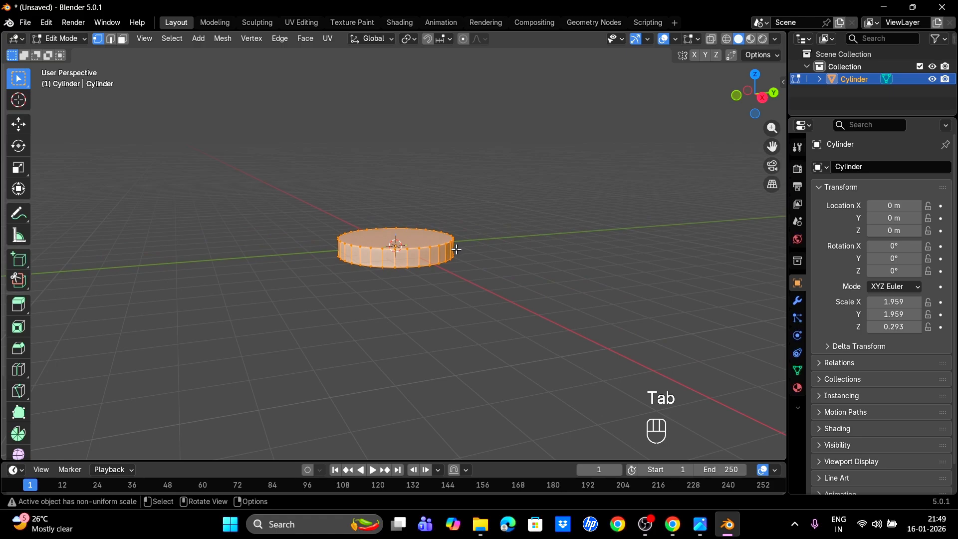
{"action": "key", "text": "2"}
{"action": "left_click", "coordinate": [422, 246], "text": "alt"}
{"action": "key", "text": "e"}
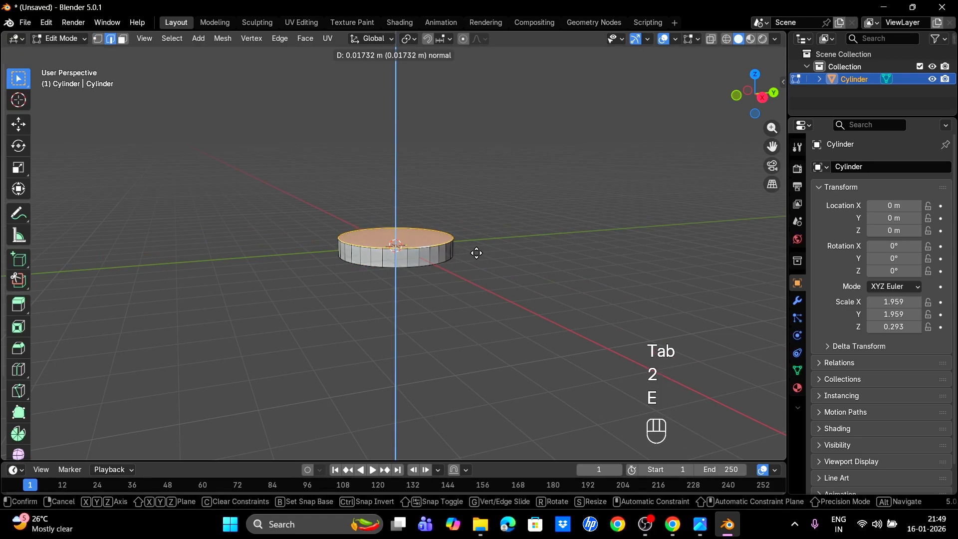
{"action": "left_click", "coordinate": [476, 250]}
{"action": "key", "text": "s"}
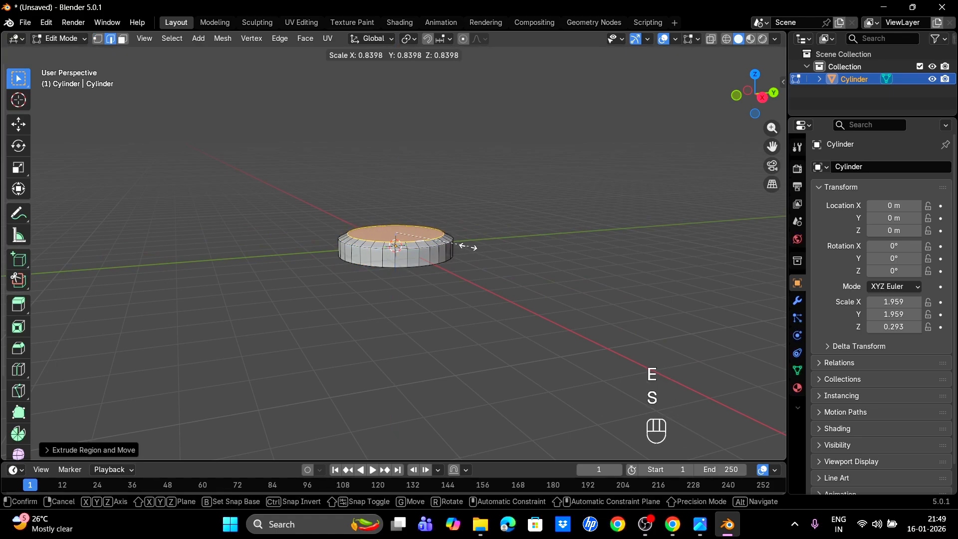
{"action": "left_click", "coordinate": [462, 247]}
- Inset the base's top face and extrude it upward into a tall column, slightly narrower than the rim
{"action": "key", "text": "i"}
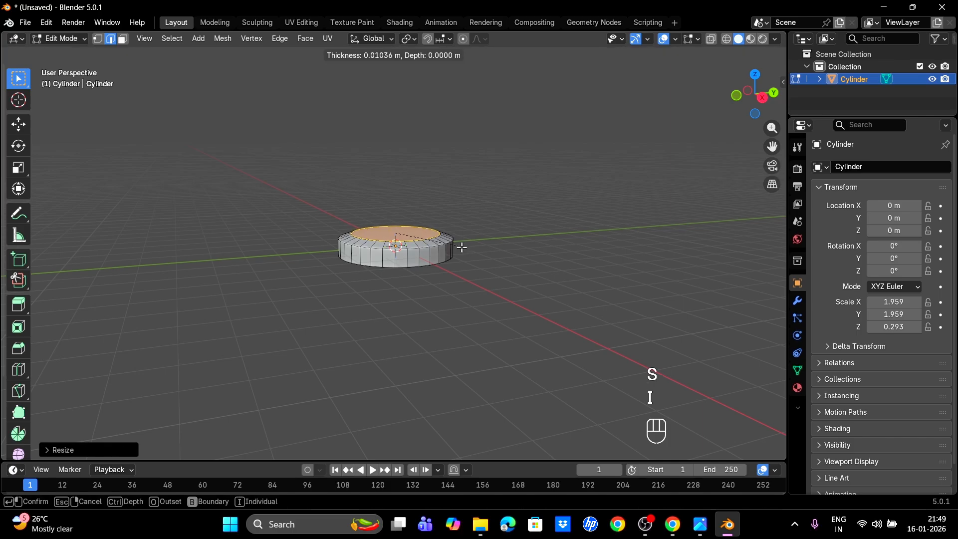
{"action": "left_click", "coordinate": [458, 247]}
{"action": "scroll", "coordinate": [454, 244], "scroll_direction": "down", "scroll_amount": 2}
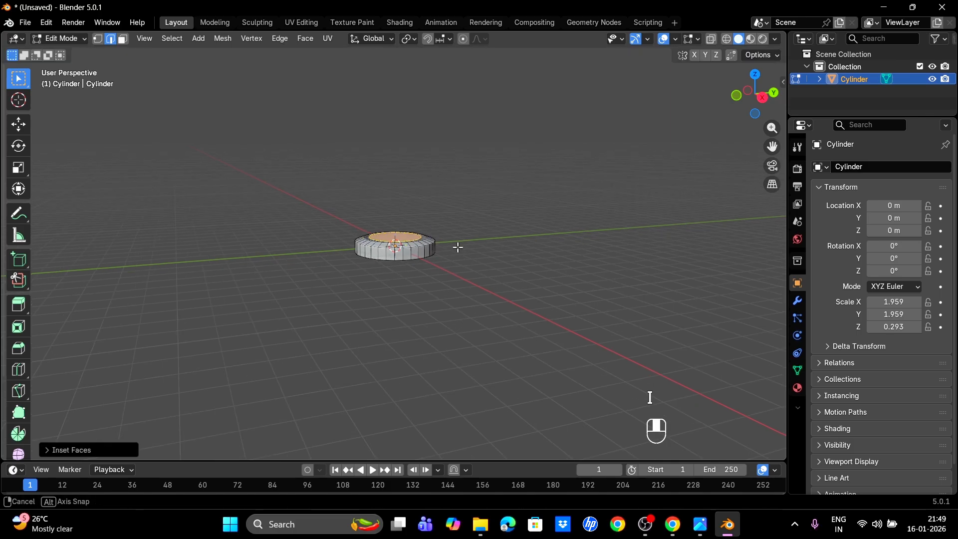
{"action": "key", "text": "e"}
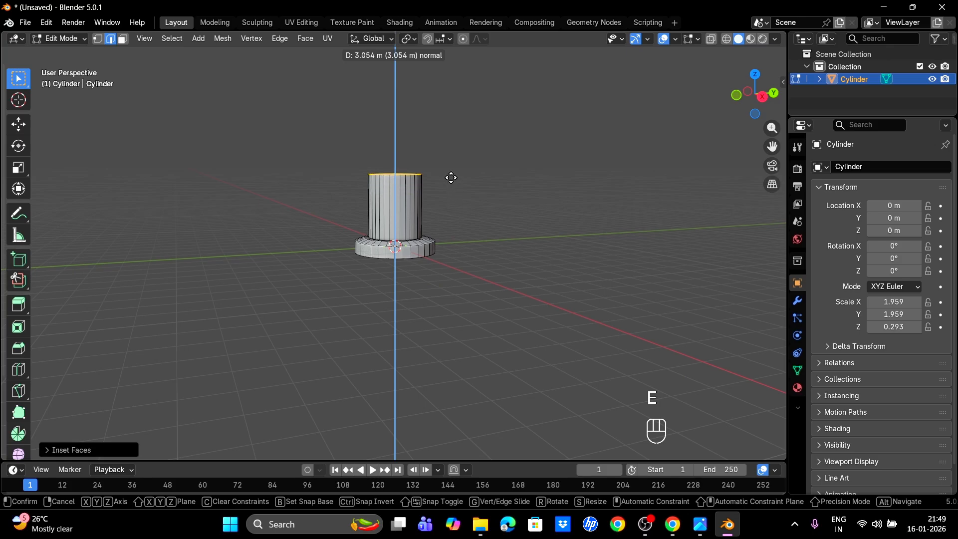
{"action": "left_click", "coordinate": [449, 164]}
- Widen the column's top face to about the base's diameter and extrude it up about 0.62 m as a flange
{"action": "key", "text": "s"}
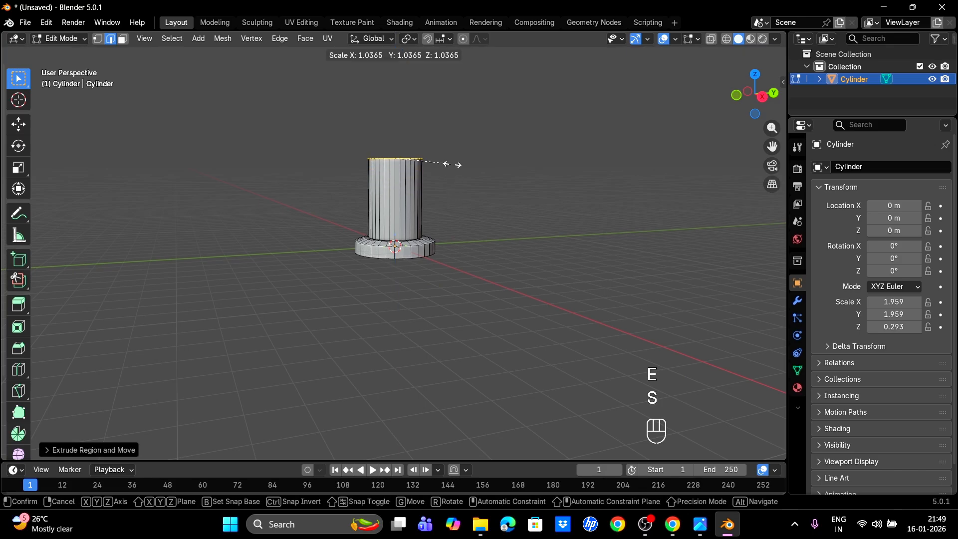
{"action": "left_click", "coordinate": [477, 169]}
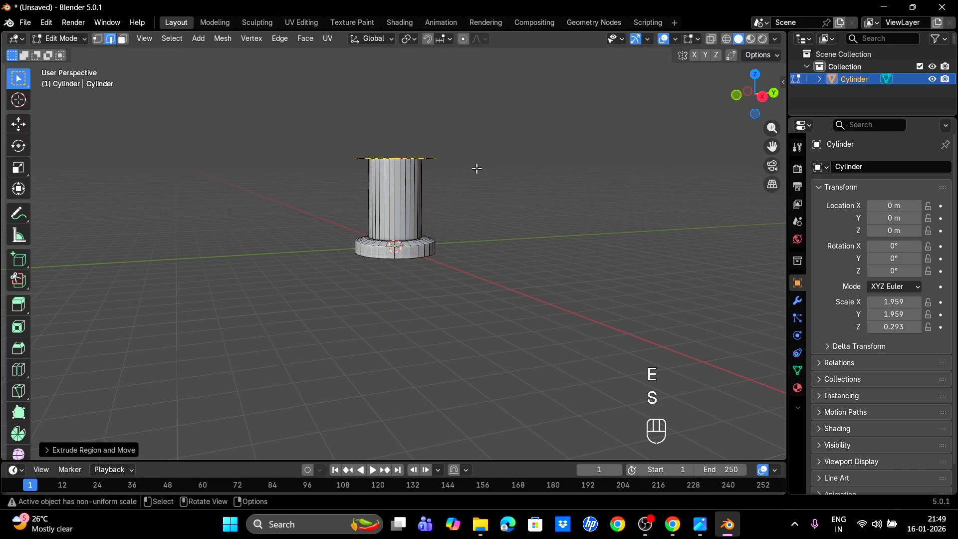
{"action": "middle_click_drag", "start_coordinate": [475, 167], "coordinate": [481, 193]}
{"action": "key", "text": "e"}
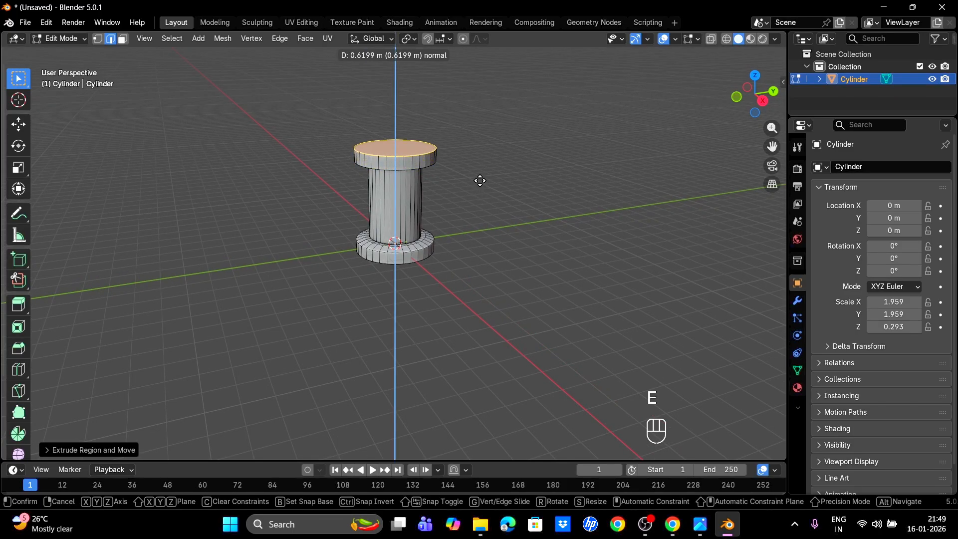
{"action": "left_click", "coordinate": [480, 180]}
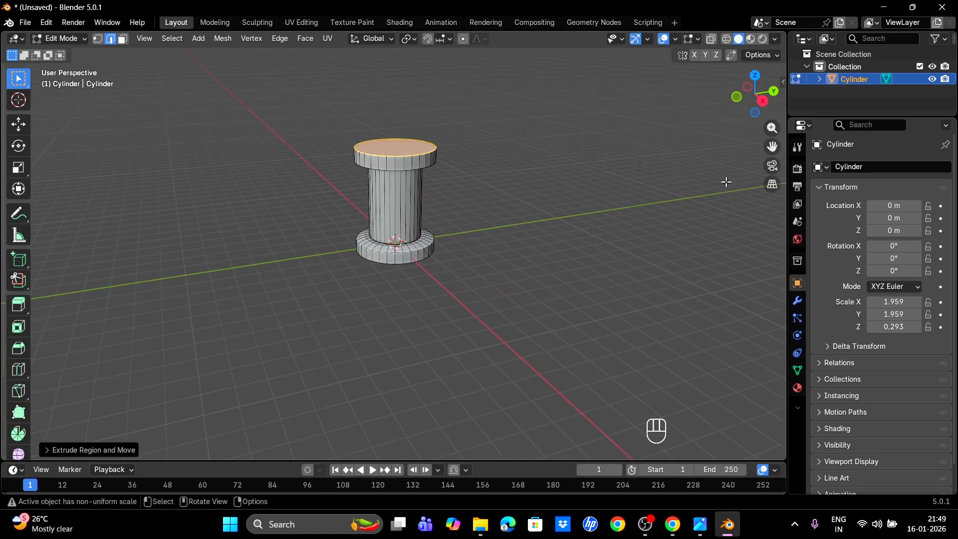
- Inset the flange's top face about 0.23 m, extrude it up about 0.96 m and taper its top to about 0.86
{"action": "left_click_drag", "start_coordinate": [771, 146], "coordinate": [752, 183]}
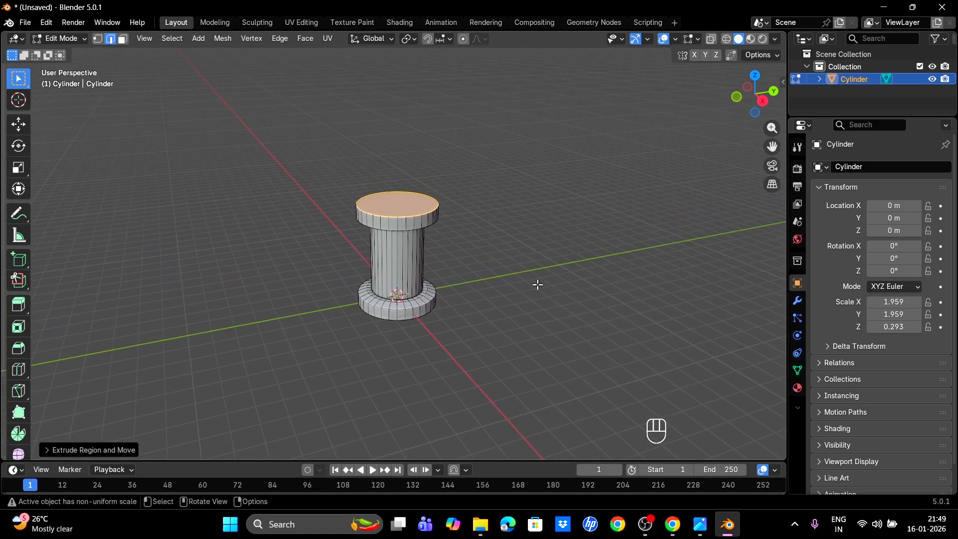
{"action": "key", "text": "i"}
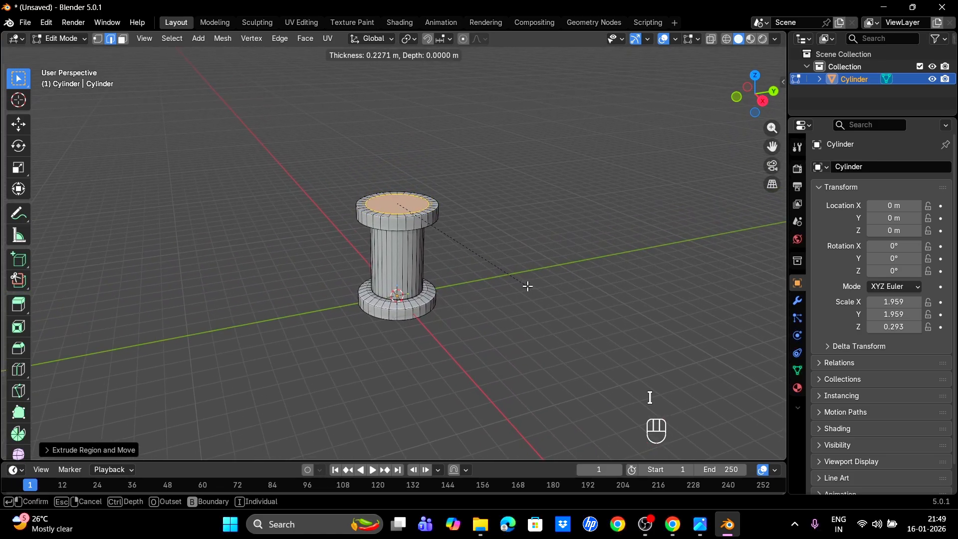
{"action": "left_click", "coordinate": [528, 286]}
{"action": "middle_click_drag", "start_coordinate": [526, 278], "coordinate": [529, 261]}
{"action": "key", "text": "e"}
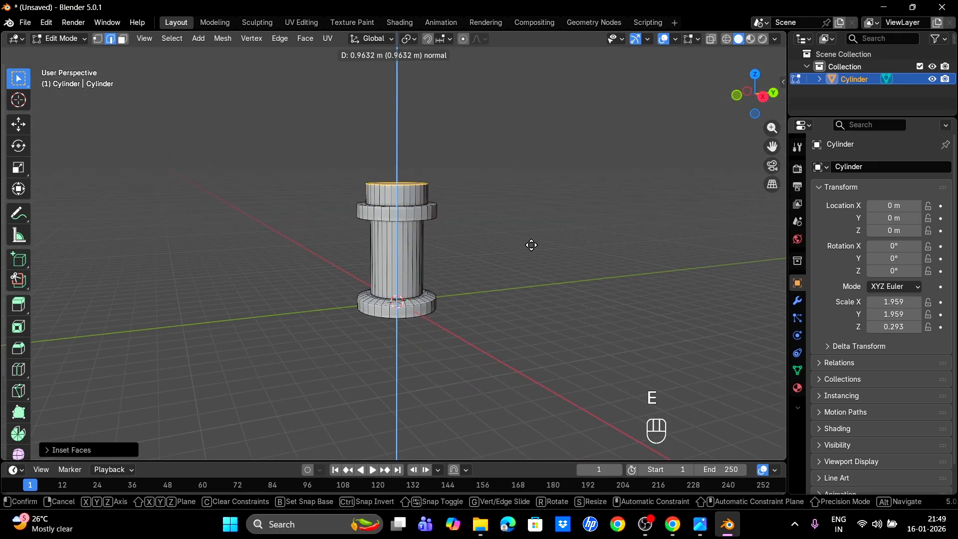
{"action": "left_click", "coordinate": [531, 245]}
{"action": "key", "text": "s"}
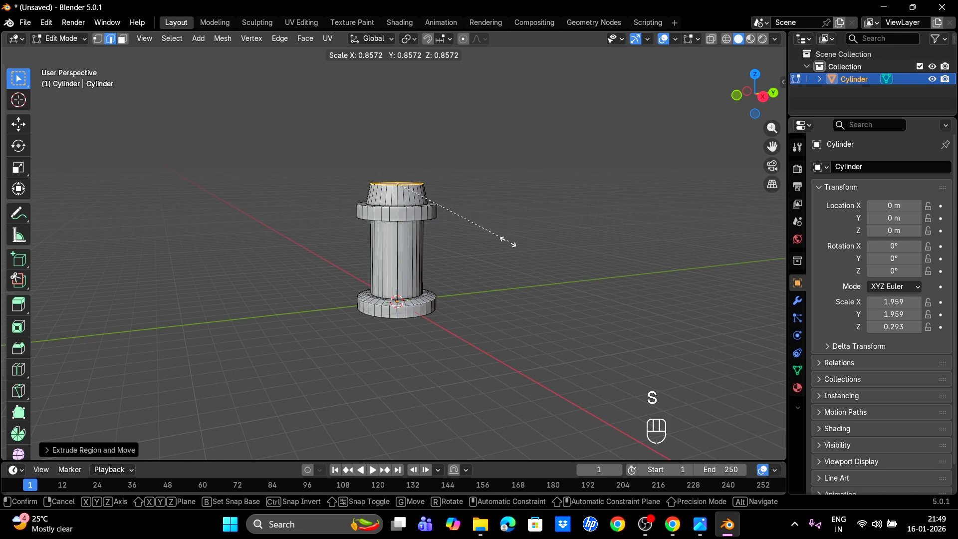
{"action": "left_click", "coordinate": [506, 242]}
- Inset the top face again, extrude it up about 0.57 m, taper it to about 0.70 and return to Object Mode
{"action": "mouse_move", "coordinate": [507, 242]}
{"action": "middle_mouse_down"}
{"action": "mouse_move", "coordinate": [518, 268]}
{"action": "mouse_move", "coordinate": [514, 246]}
{"action": "middle_mouse_up"}
{"action": "key", "text": "i"}
{"action": "left_click", "coordinate": [513, 268]}
{"action": "key", "text": "e"}
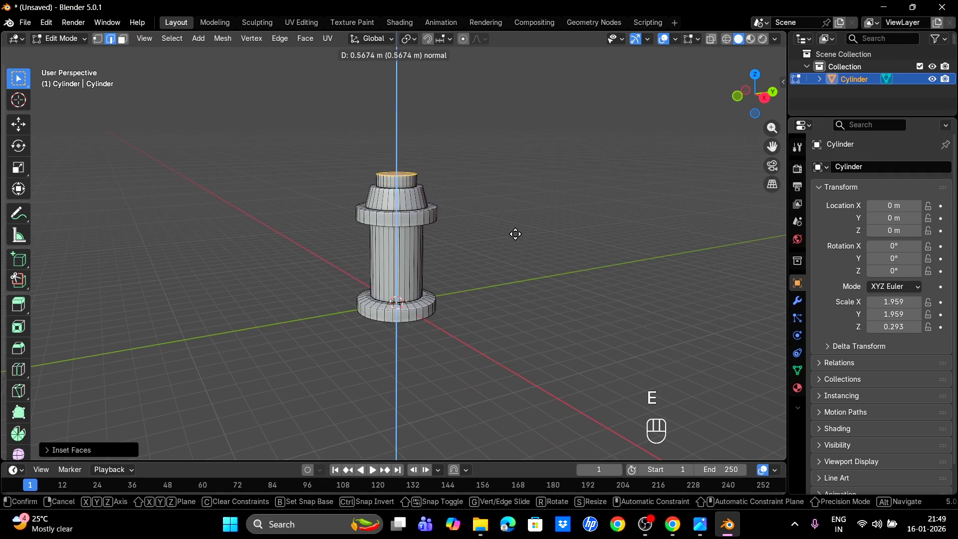
{"action": "left_click", "coordinate": [516, 235]}
{"action": "key", "text": "s"}
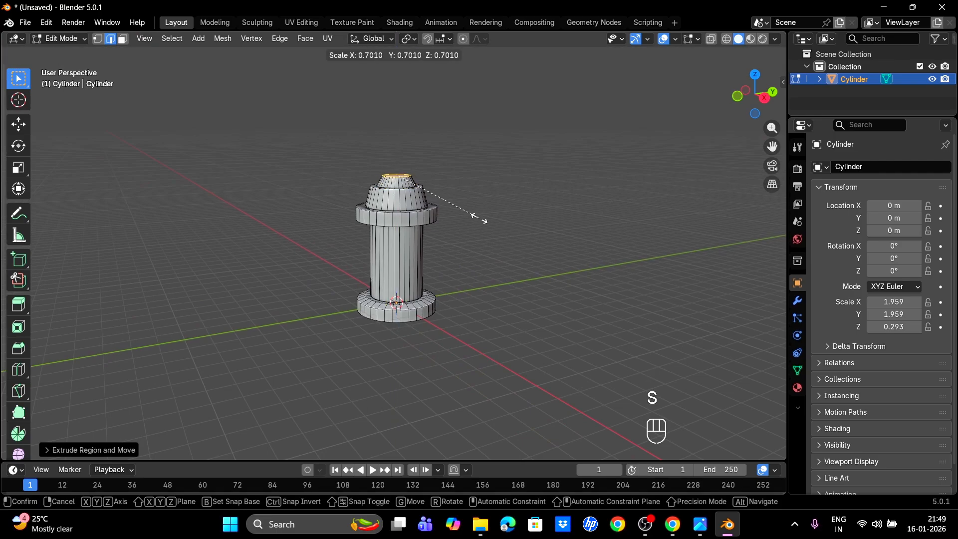
{"action": "left_click", "coordinate": [480, 218]}
{"action": "key", "text": "Tab"}
- Shade the hydrant body with Auto Smooth and apply all its transforms
{"action": "middle_click_drag", "start_coordinate": [466, 221], "coordinate": [448, 261]}
{"action": "scroll", "coordinate": [447, 243], "scroll_direction": "up", "scroll_amount": 3}
{"action": "right_click", "coordinate": [405, 220]}
{"action": "left_click", "coordinate": [402, 226]}
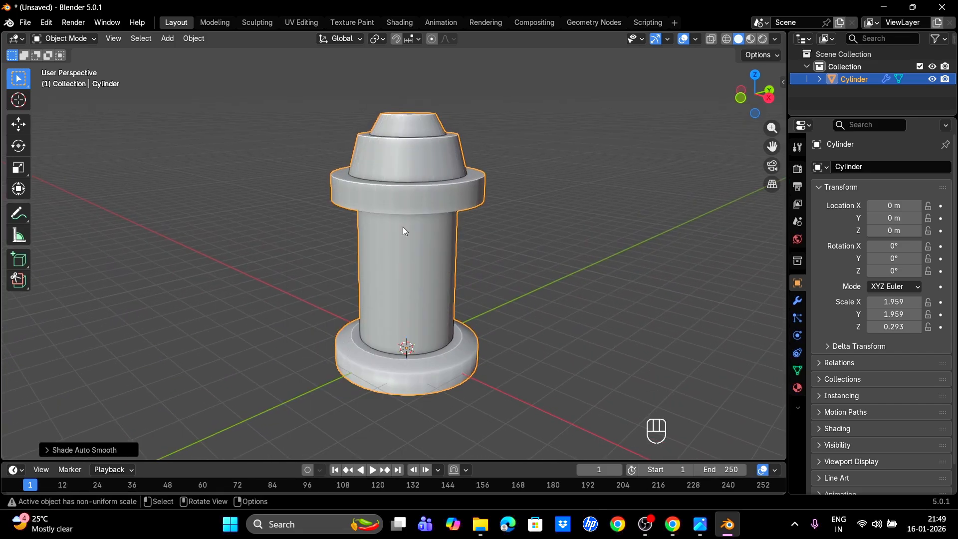
{"action": "key", "text": "ctrl+a"}
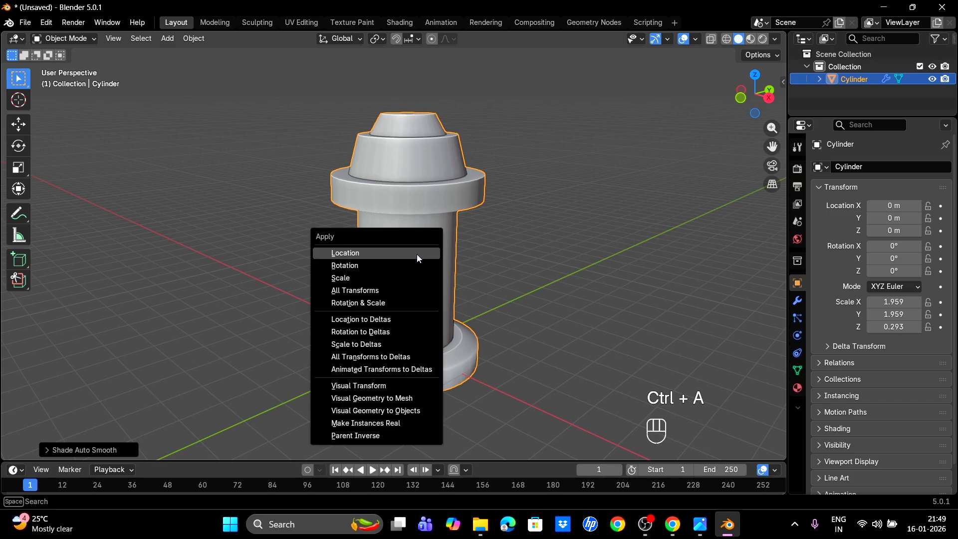
{"action": "left_click", "coordinate": [379, 290]}
- Add a Bevel modifier to the hydrant body with 4 segments
{"action": "left_click", "coordinate": [797, 300]}
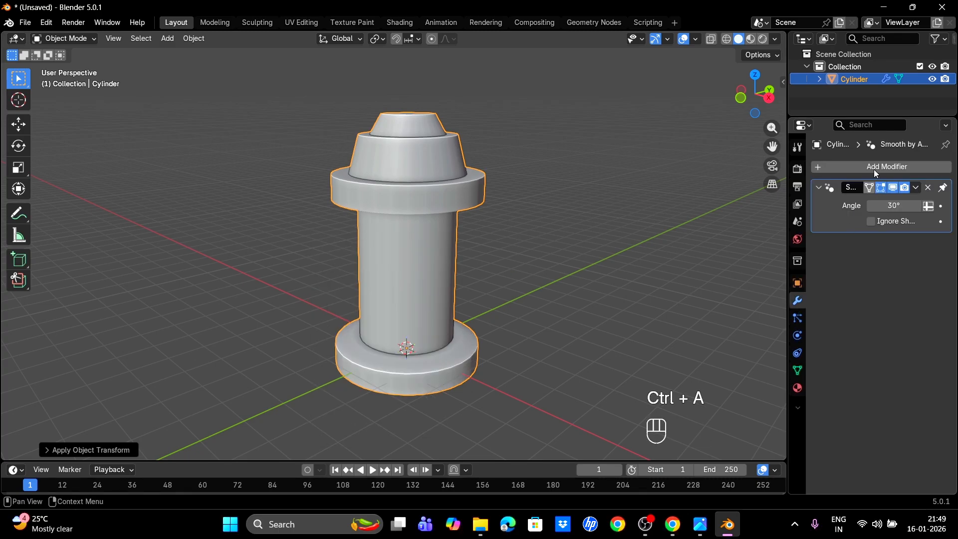
{"action": "left_click", "coordinate": [875, 167]}
{"action": "mouse_move", "coordinate": [830, 195]}
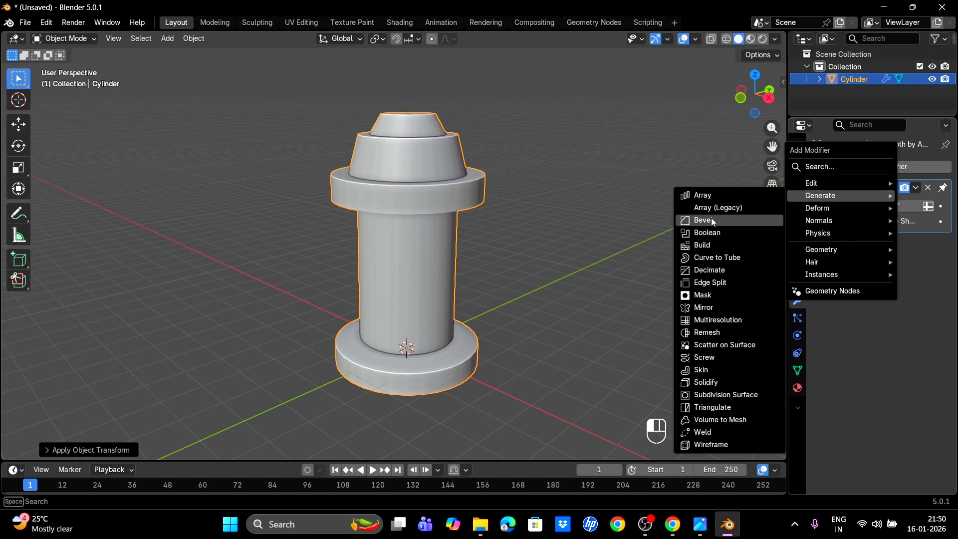
{"action": "left_click", "coordinate": [763, 220]}
{"action": "left_click", "coordinate": [930, 250]}
{"action": "left_click", "coordinate": [930, 250]}
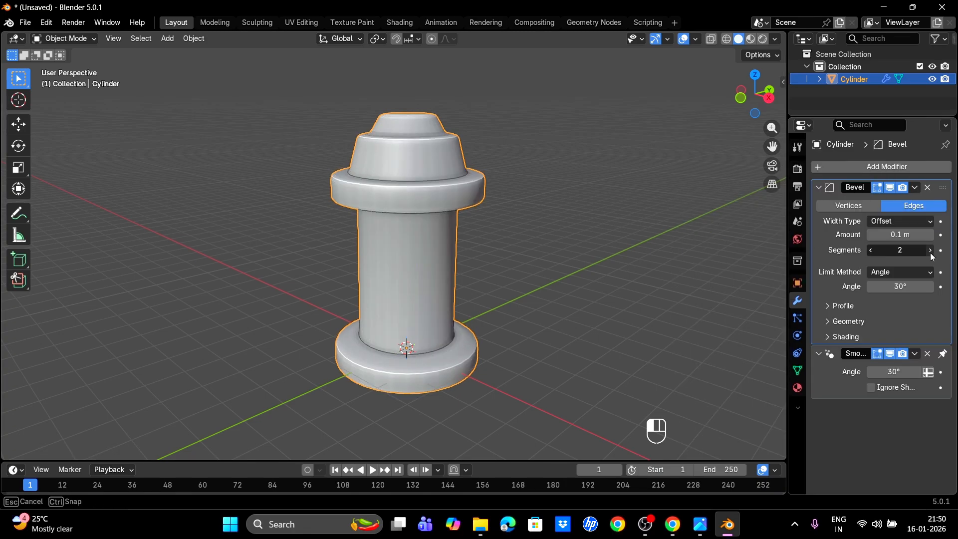
{"action": "left_click", "coordinate": [930, 250]}
- Apply the hydrant body's Bevel and Smooth by Angle modifiers
{"action": "middle_click_drag", "start_coordinate": [531, 192], "coordinate": [475, 202]}
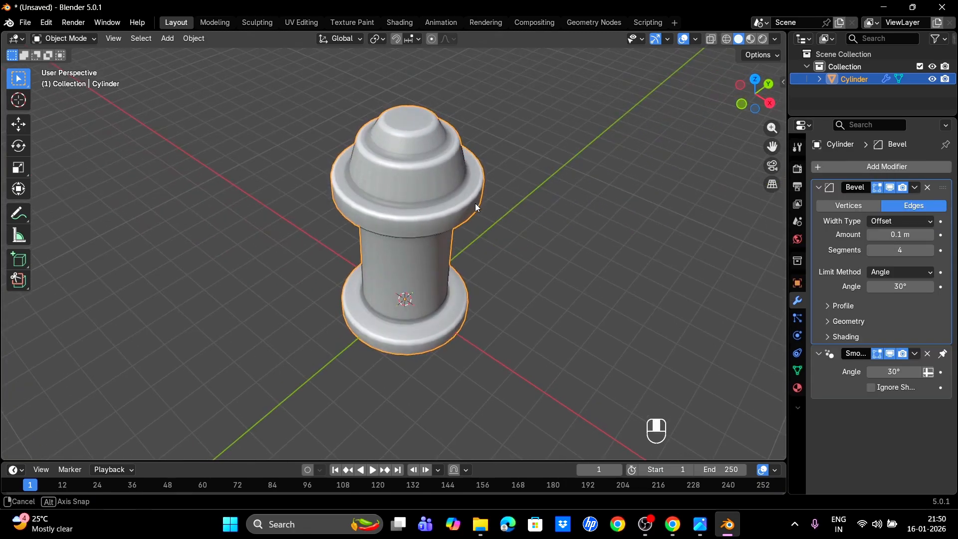
{"action": "left_click", "coordinate": [915, 187]}
{"action": "left_click", "coordinate": [898, 202]}
{"action": "left_click", "coordinate": [917, 188]}
{"action": "left_click", "coordinate": [905, 197]}
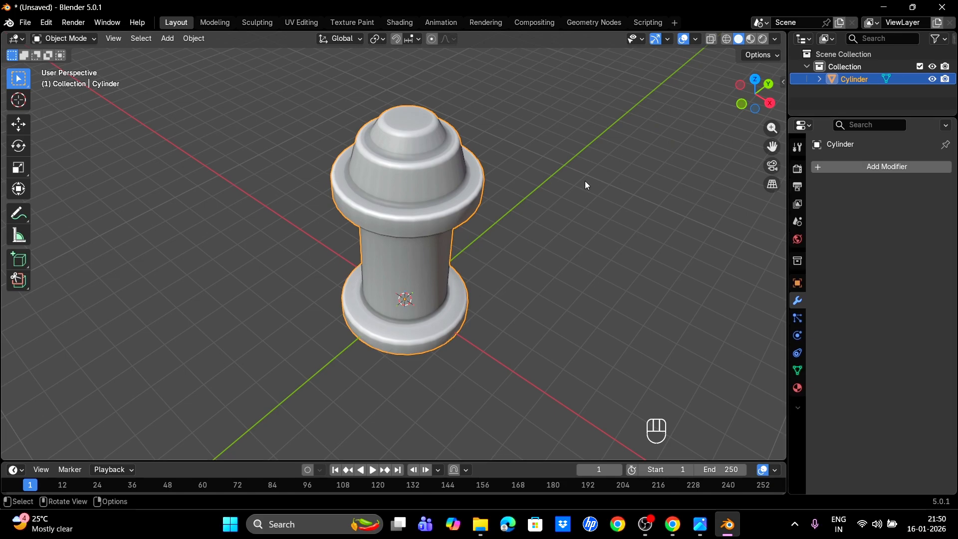
- Add a second mesh cylinder with 6 vertices for the hexagonal bolt
{"action": "scroll", "coordinate": [451, 141], "scroll_direction": "down", "scroll_amount": 2}
{"action": "key", "text": "shift+a"}
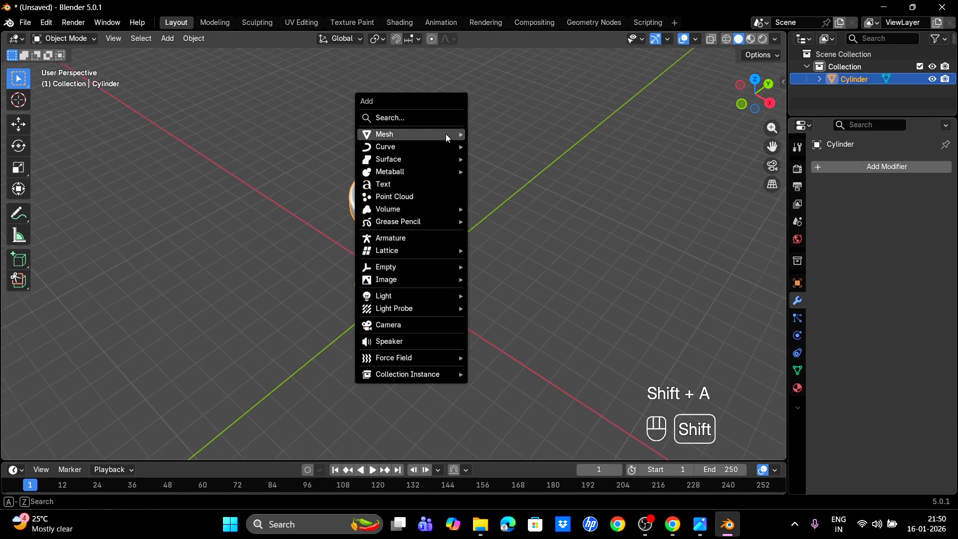
{"action": "mouse_move", "coordinate": [445, 134]}
{"action": "left_click", "coordinate": [494, 195]}
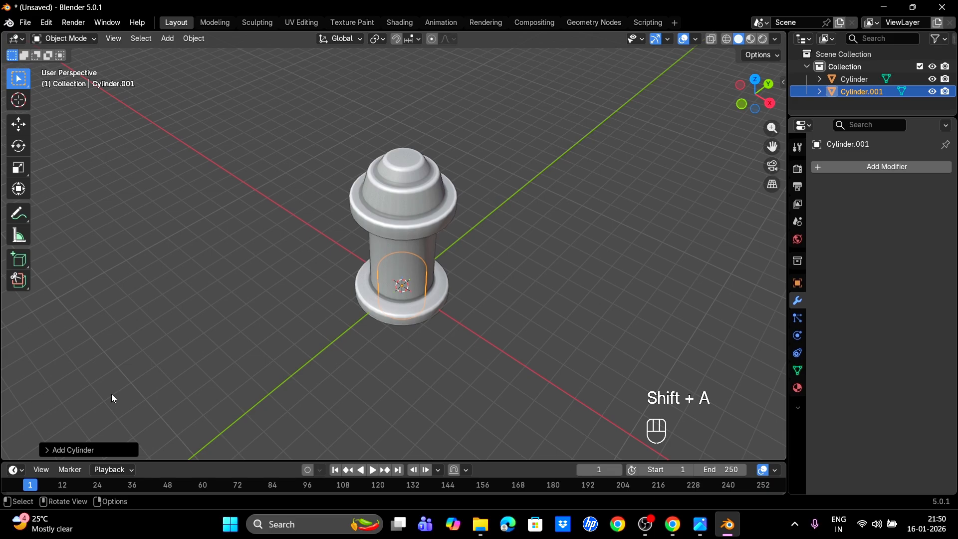
{"action": "left_click", "coordinate": [88, 450]}
{"action": "left_click", "coordinate": [170, 301]}
{"action": "type", "text": "6"}
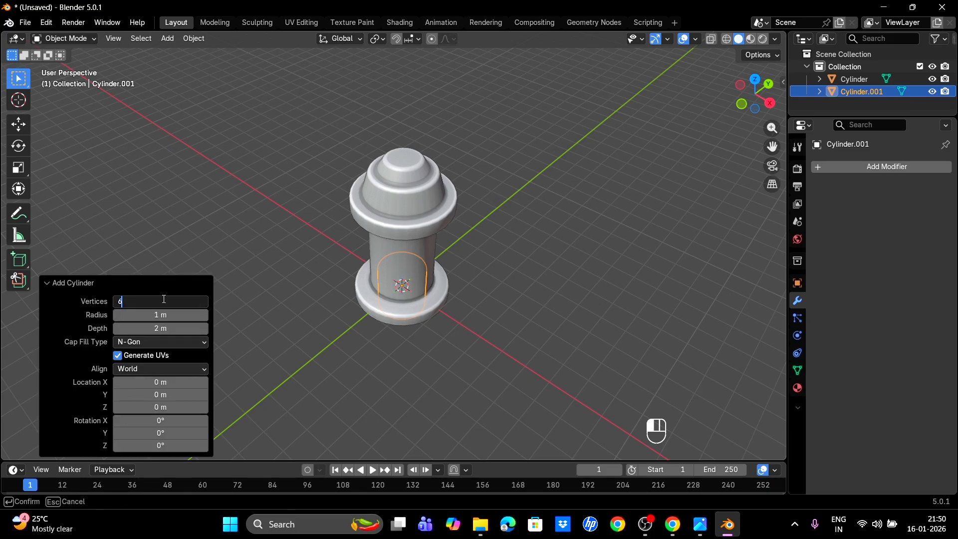
{"action": "key", "text": "Return"}
- Flatten the hexagonal cylinder along Z to about 0.258 and raise it about 6.35 m to the hydrant's top
{"action": "key", "text": "s"}
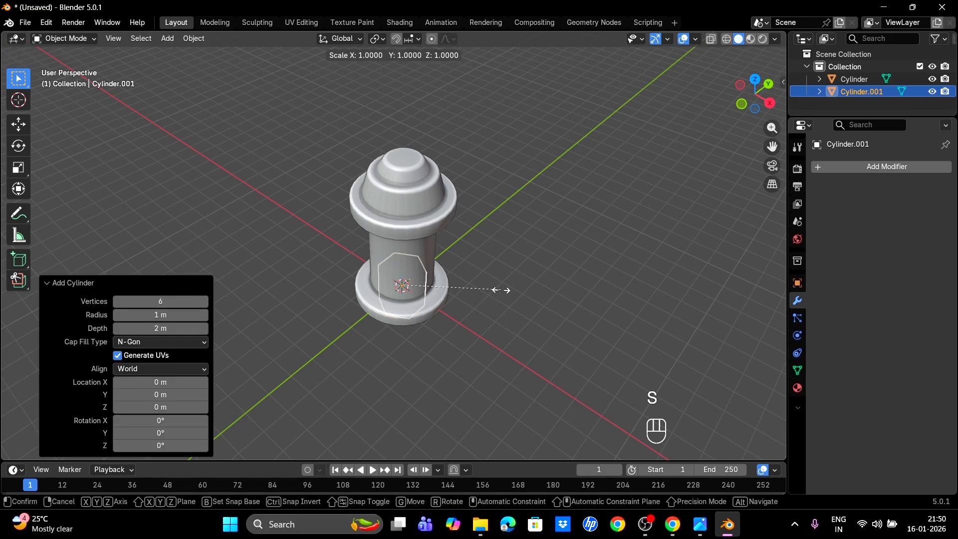
{"action": "key", "text": "z"}
{"action": "left_click", "coordinate": [426, 292]}
{"action": "key", "text": "g"}
{"action": "key", "text": "z"}
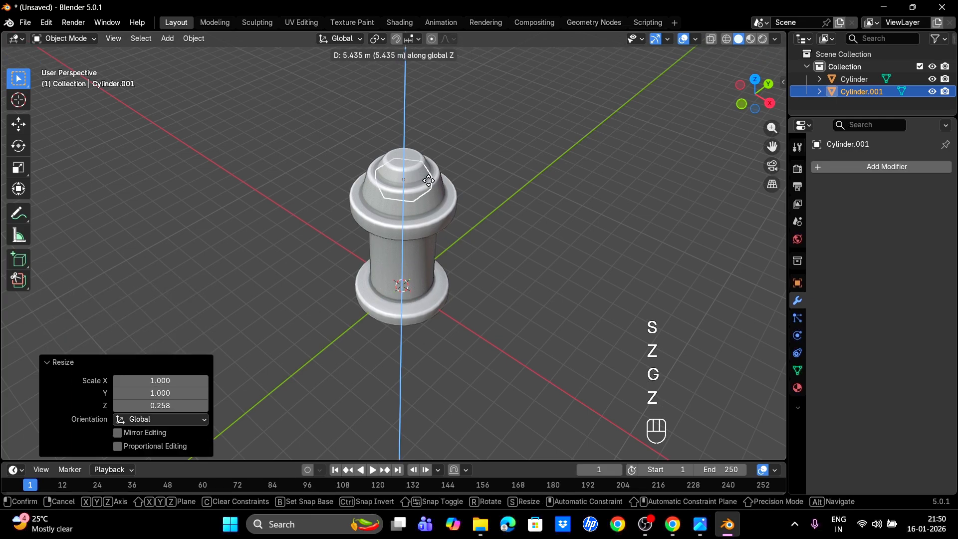
{"action": "left_click", "coordinate": [426, 165]}
- Scale the hexagonal bolt down to about 0.418 so it fits on the hydrant's cap
{"action": "key", "text": "s"}
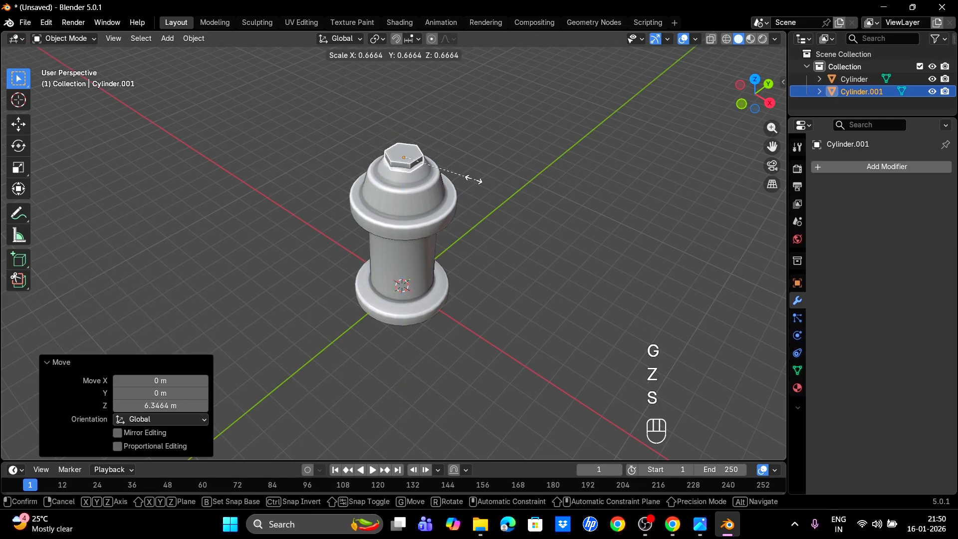
{"action": "left_click", "coordinate": [449, 176]}
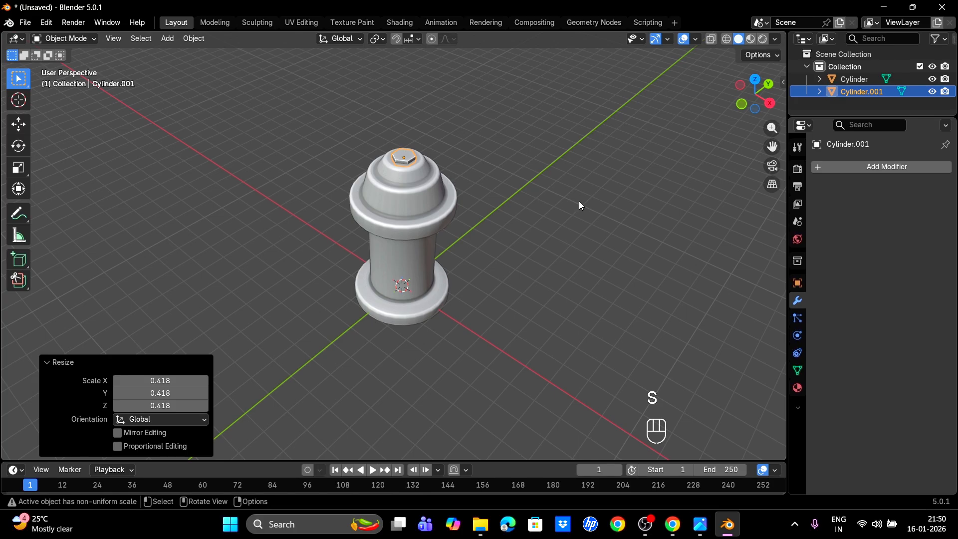
{"action": "left_click_drag", "start_coordinate": [772, 146], "coordinate": [779, 205]}
{"action": "scroll", "coordinate": [531, 229], "scroll_direction": "up", "scroll_amount": 5}
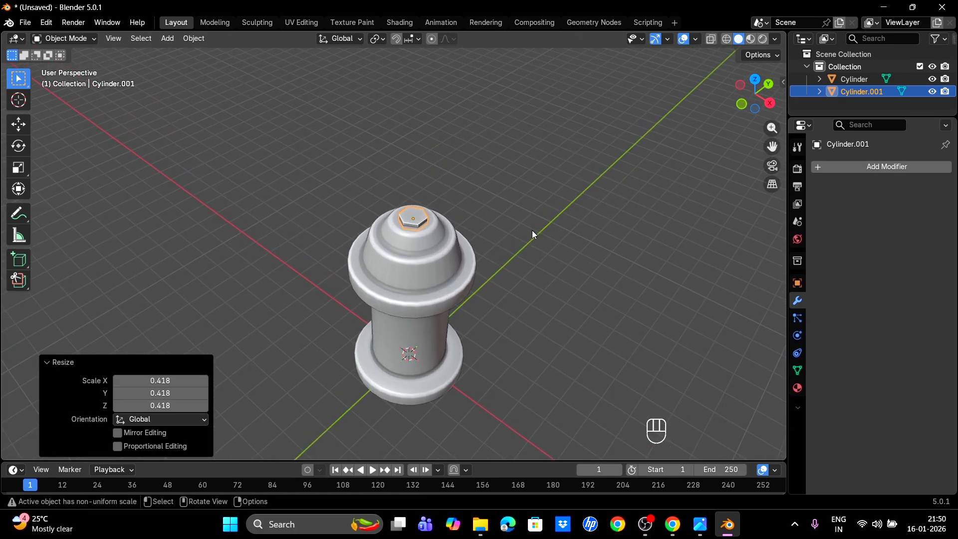
- Stretch the hexagonal bolt along Z by about 1.825 and raise it slightly above the hydrant's cap
{"action": "middle_click_drag", "start_coordinate": [532, 232], "coordinate": [528, 175]}
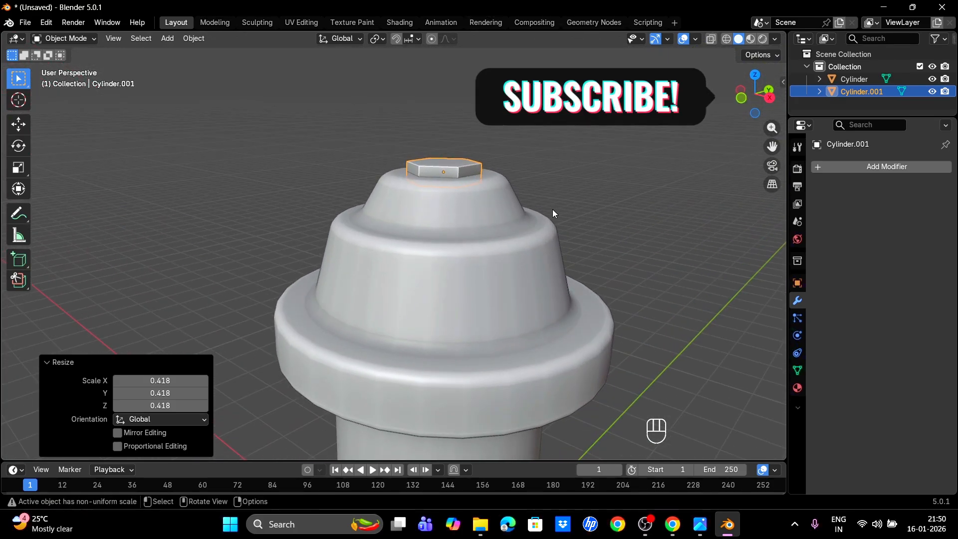
{"action": "key", "text": "s"}
{"action": "key", "text": "z"}
{"action": "left_click", "coordinate": [651, 205]}
{"action": "key", "text": "g"}
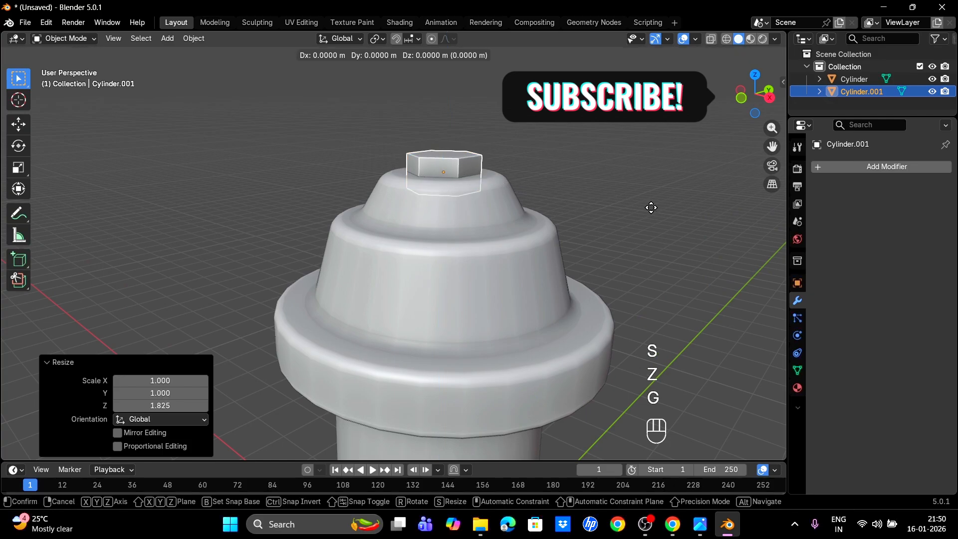
{"action": "key", "text": "z"}
{"action": "left_click", "coordinate": [652, 198]}
{"action": "left_click", "coordinate": [590, 187]}
{"action": "scroll", "coordinate": [582, 189], "scroll_direction": "down", "scroll_amount": 3}
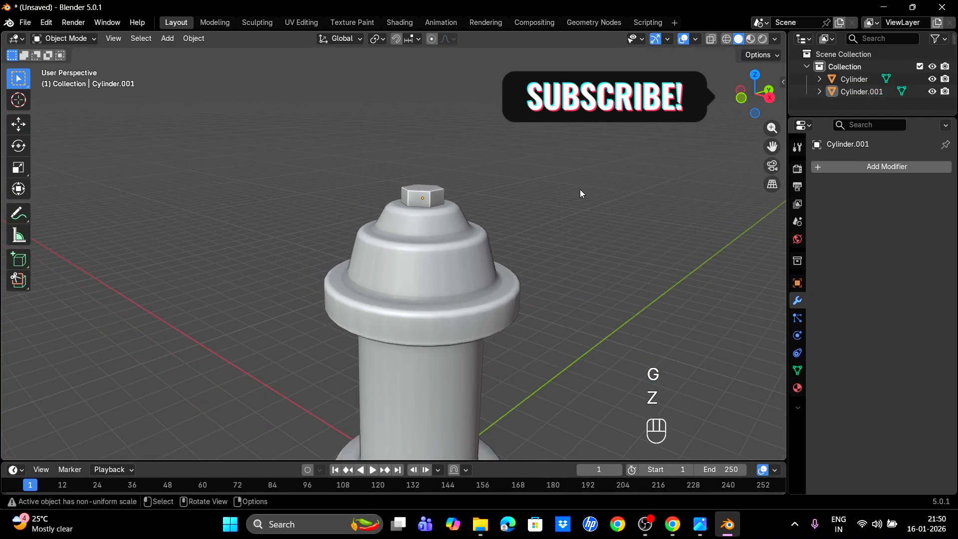
- Apply all transforms to the hexagonal bolt on top of the hydrant
{"action": "middle_click_drag", "start_coordinate": [580, 190], "coordinate": [536, 207]}
{"action": "left_click", "coordinate": [428, 186]}
{"action": "key", "text": "ctrl+a"}
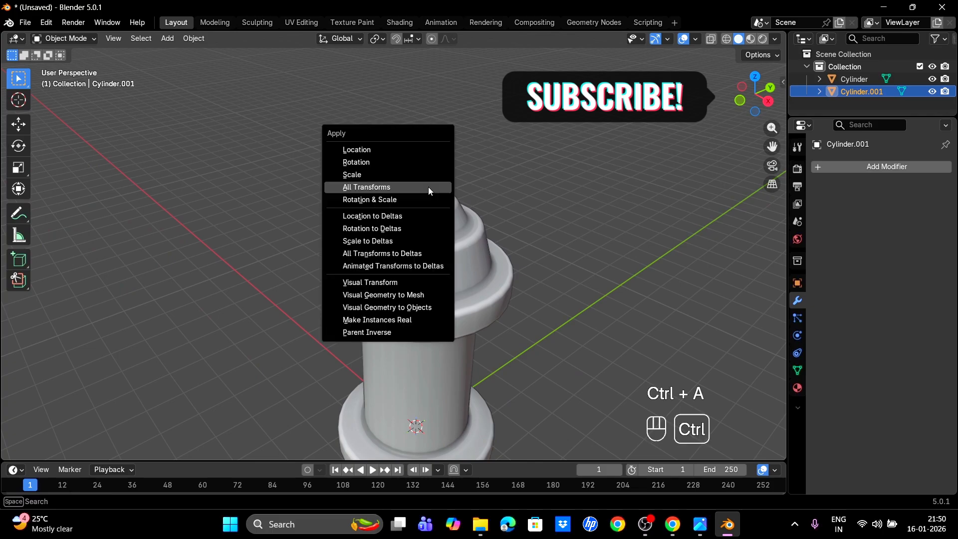
{"action": "left_click", "coordinate": [429, 189]}
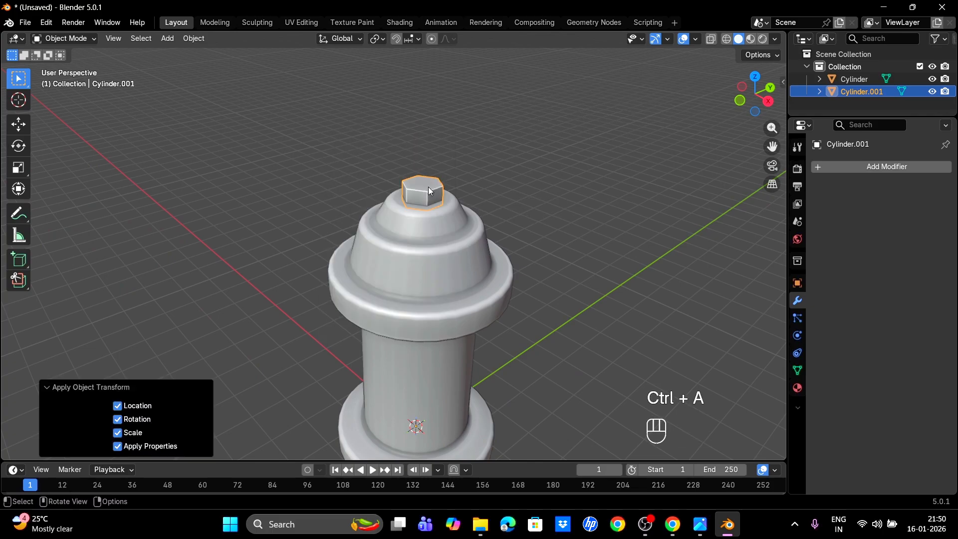
- Add a Bevel modifier to the hexagonal bolt with 6 segments and an amount of 0.07 m
{"action": "left_click", "coordinate": [873, 178]}
{"action": "mouse_move", "coordinate": [866, 176]}
{"action": "left_click", "coordinate": [735, 196]}
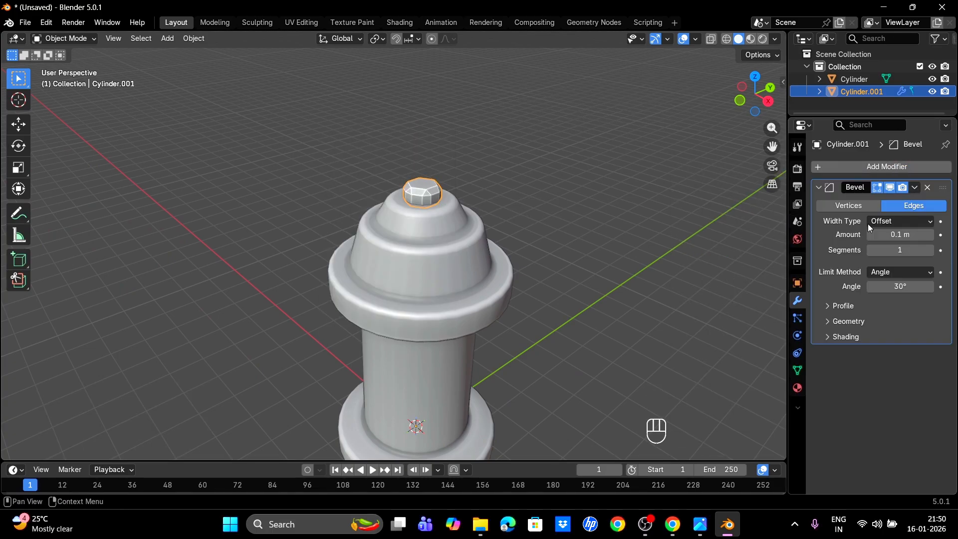
{"action": "left_click", "coordinate": [929, 250]}
{"action": "left_click", "coordinate": [930, 250]}
{"action": "left_click", "coordinate": [929, 251]}
{"action": "left_click", "coordinate": [929, 251]}
{"action": "left_click", "coordinate": [930, 250]}
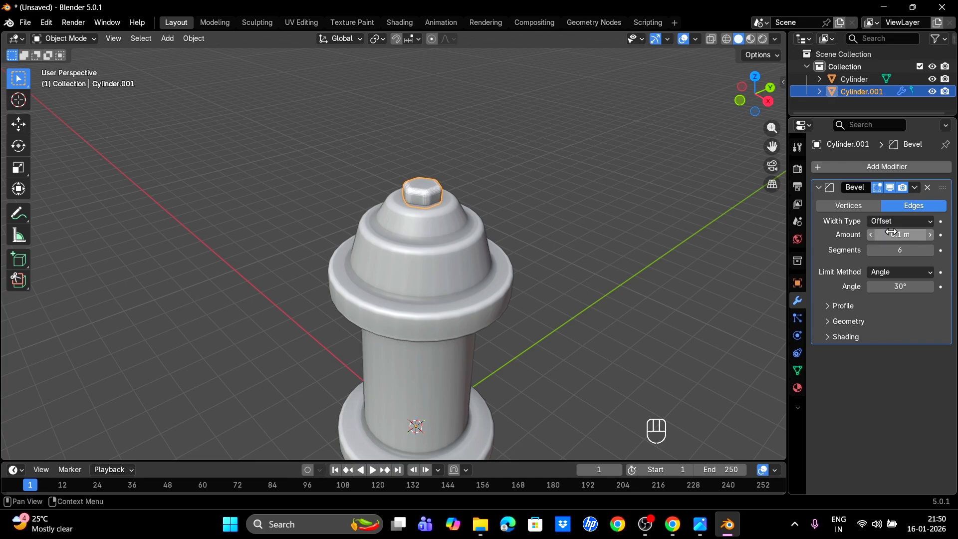
{"action": "left_click", "coordinate": [873, 235]}
{"action": "left_click", "coordinate": [873, 235]}
{"action": "left_click", "coordinate": [872, 235]}
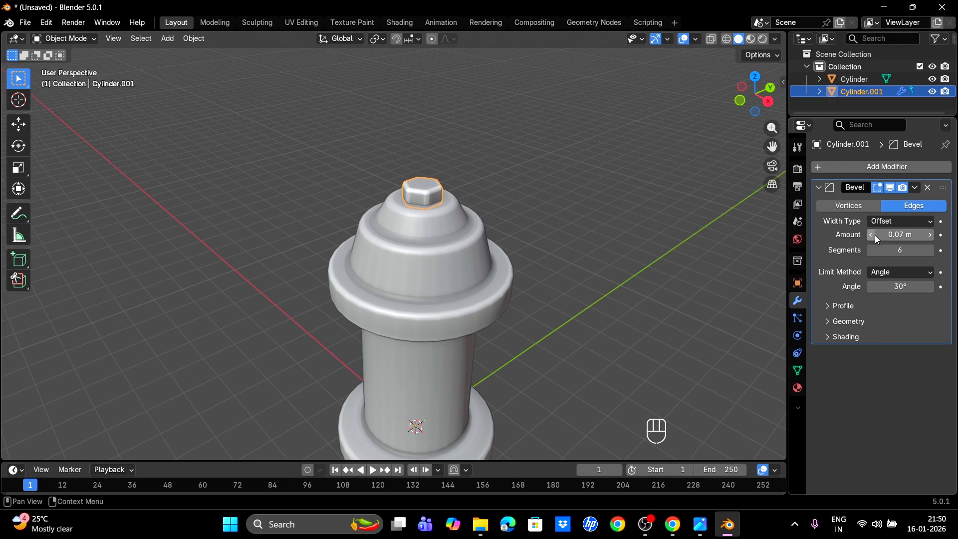
- Refine the bolt's bevel to an amount of 0.04 m with 5 segments
{"action": "left_click", "coordinate": [873, 251]}
{"action": "left_click", "coordinate": [873, 251]}
{"action": "left_click", "coordinate": [873, 251]}
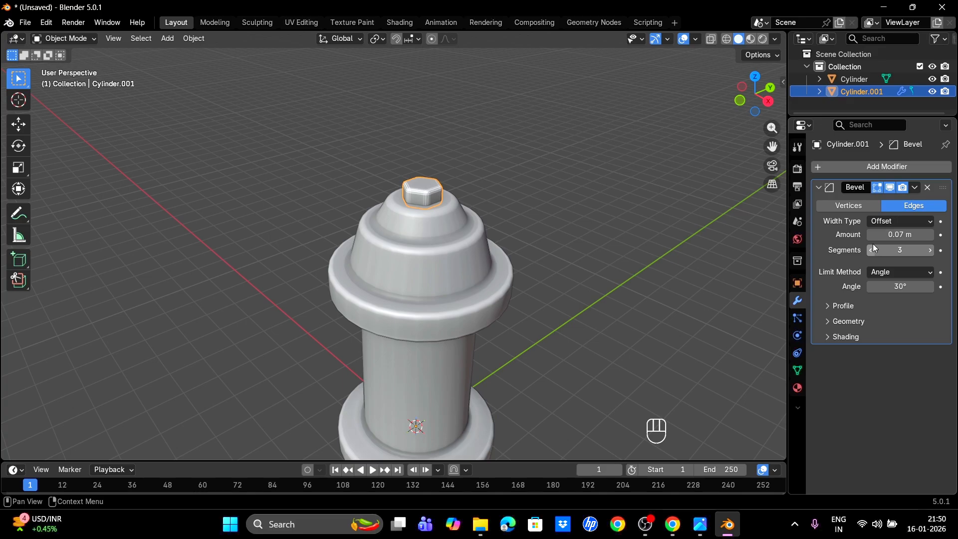
{"action": "left_click", "coordinate": [873, 235]}
{"action": "left_click", "coordinate": [873, 235]}
{"action": "left_click", "coordinate": [873, 234]}
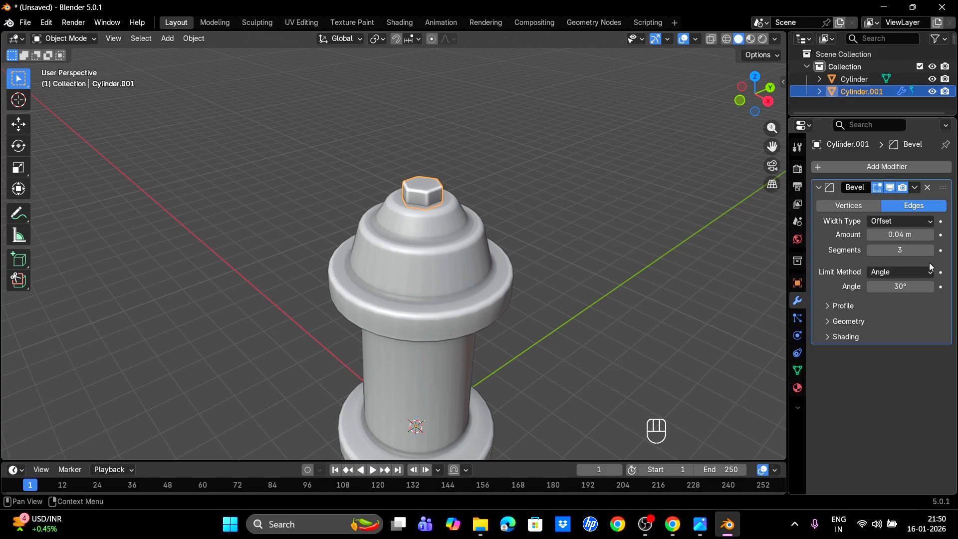
{"action": "left_click", "coordinate": [931, 250]}
{"action": "left_click", "coordinate": [931, 250]}
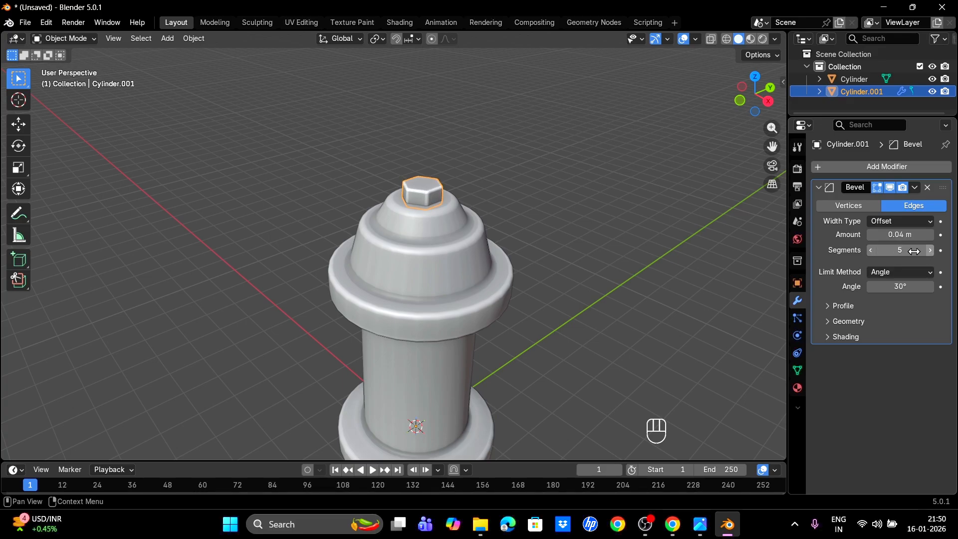
- Apply the Bevel modifier on the hexagonal bolt
{"action": "middle_click_drag", "start_coordinate": [429, 175], "coordinate": [427, 157]}
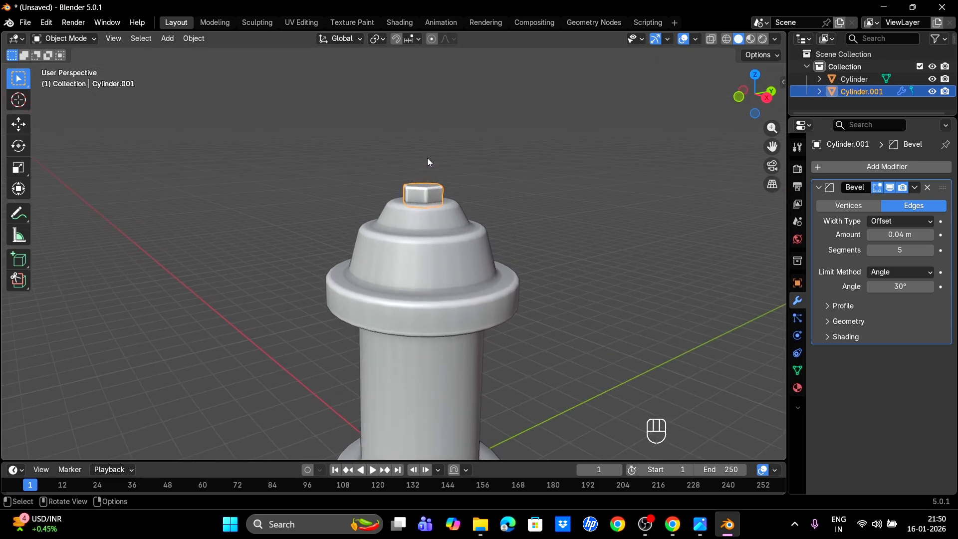
{"action": "left_click", "coordinate": [915, 188]}
{"action": "left_click", "coordinate": [904, 201]}
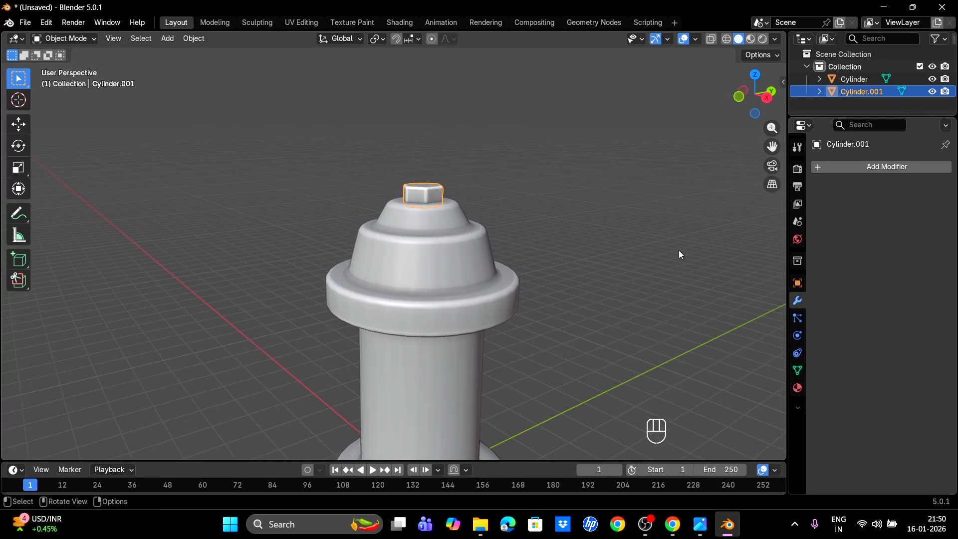
{"action": "scroll", "coordinate": [552, 220], "scroll_direction": "up", "scroll_amount": 2}
{"action": "middle_click_drag", "start_coordinate": [551, 220], "coordinate": [421, 251]}
{"action": "left_click", "coordinate": [559, 212]}
{"action": "key", "text": "KP_7"}
{"action": "left_click", "coordinate": [421, 250]}
{"action": "key", "text": "s"}
{"action": "key", "text": "z"}
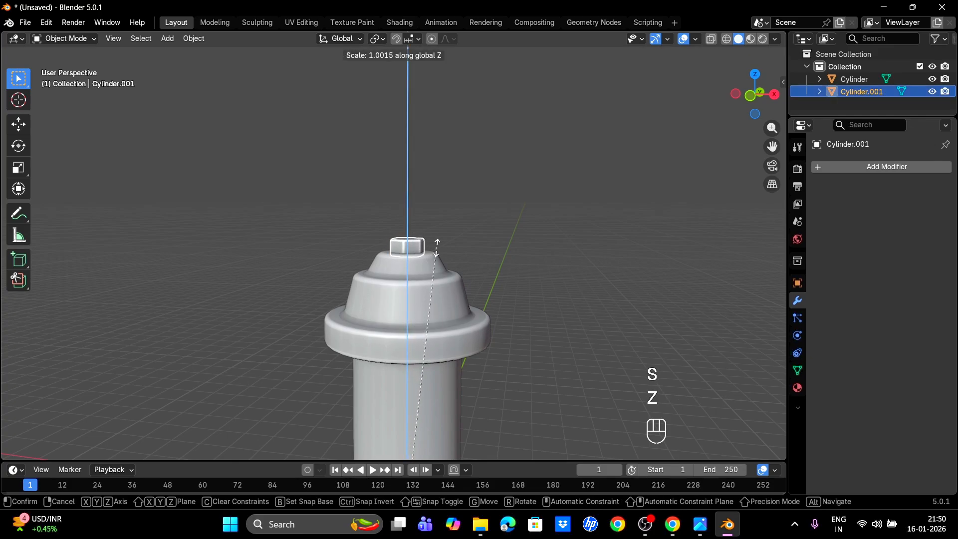
{"action": "key", "text": "Escape"}
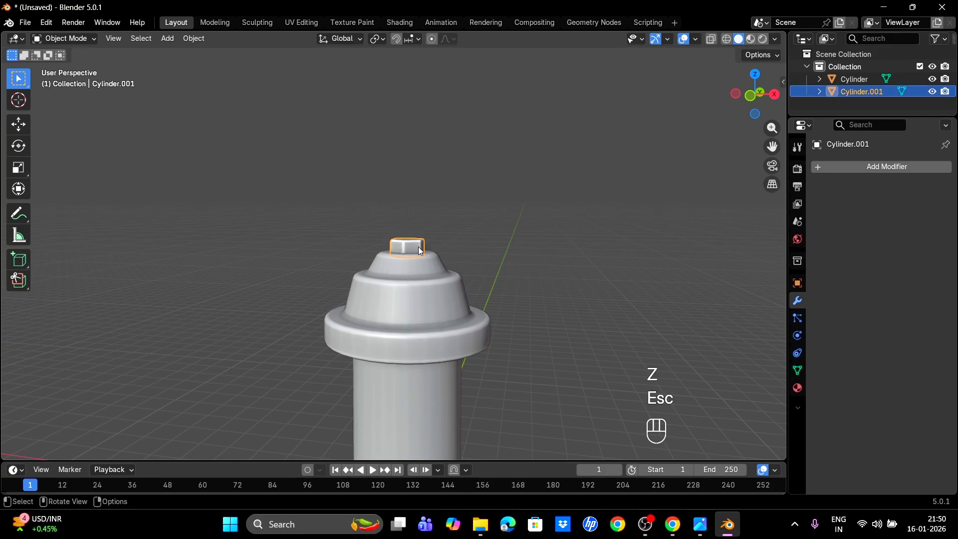
- Set the bolt's origin to its geometry and stretch the bolt along Z by about 1.402
{"action": "scroll", "coordinate": [457, 257], "scroll_direction": "up", "scroll_amount": 3}
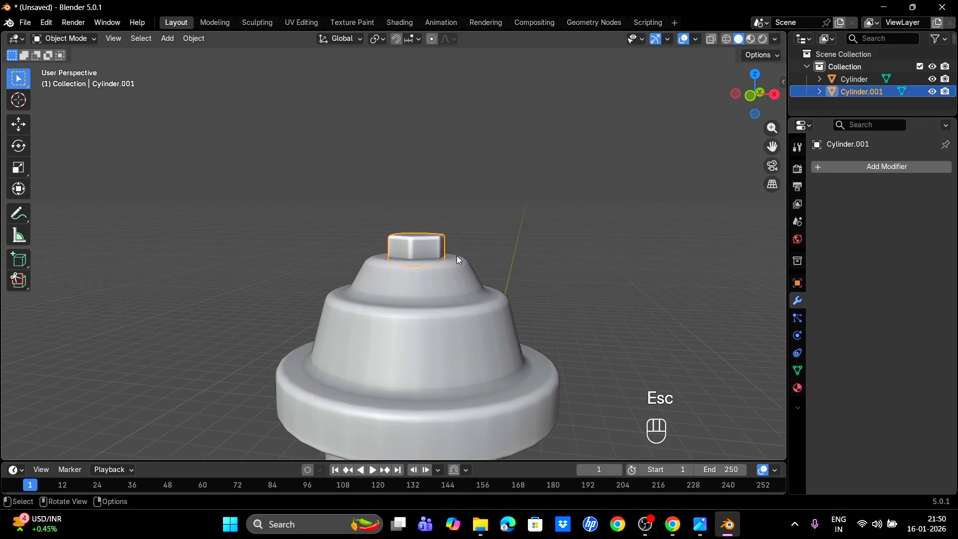
{"action": "left_click", "coordinate": [189, 38]}
{"action": "mouse_move", "coordinate": [234, 65]}
{"action": "left_click", "coordinate": [348, 78]}
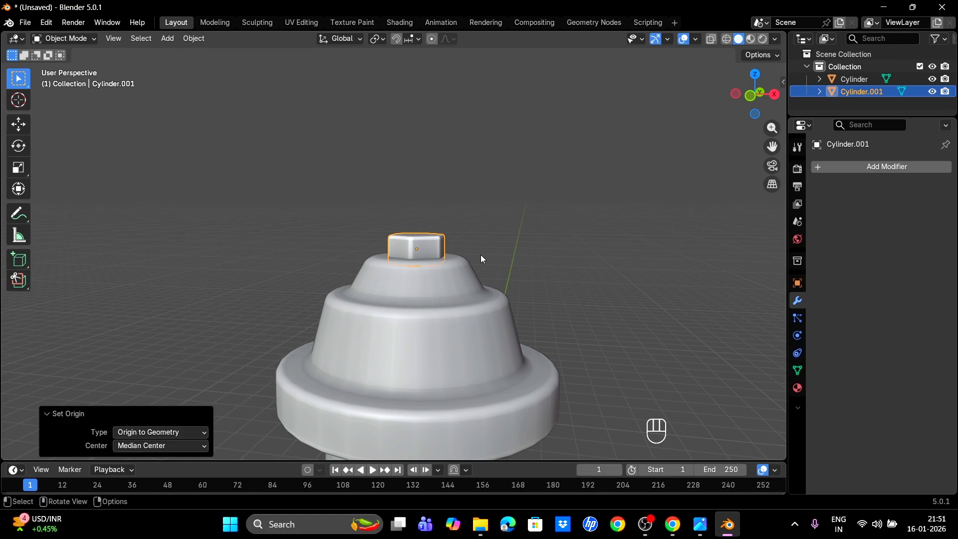
{"action": "key", "text": "s"}
{"action": "key", "text": "z"}
{"action": "left_click", "coordinate": [504, 257]}
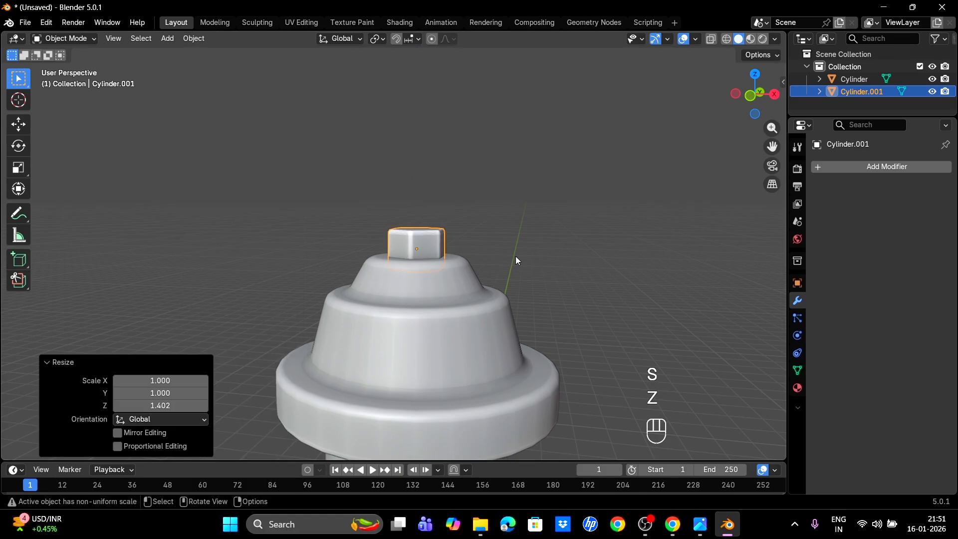
{"action": "left_click", "coordinate": [522, 241]}
- Shade the hexagonal bolt auto smooth and apply the resulting Smooth by Angle modifier
{"action": "scroll", "coordinate": [520, 244], "scroll_direction": "up", "scroll_amount": 3}
{"action": "middle_click_drag", "start_coordinate": [520, 245], "coordinate": [459, 196]}
{"action": "left_click", "coordinate": [458, 195]}
{"action": "right_click", "coordinate": [457, 194]}
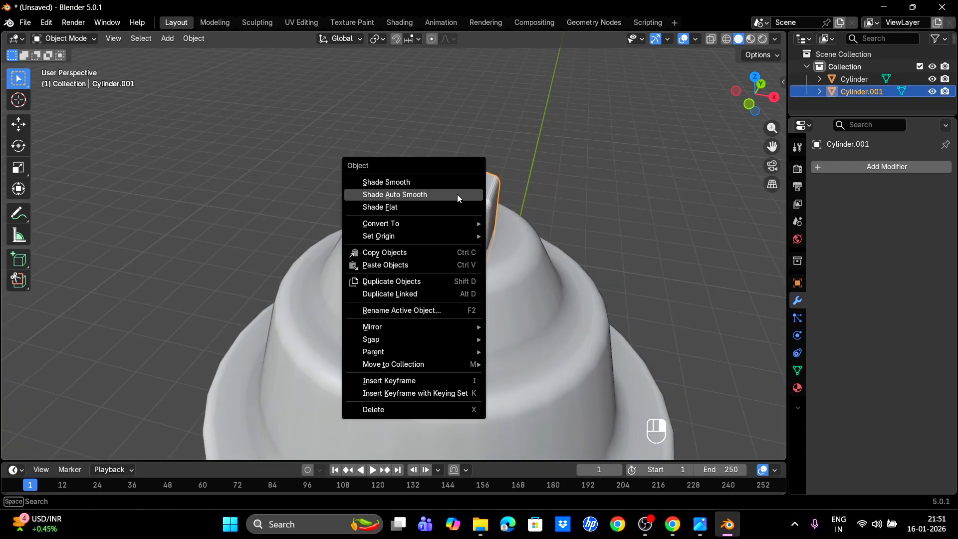
{"action": "left_click", "coordinate": [457, 193]}
{"action": "left_click", "coordinate": [579, 207]}
{"action": "mouse_move", "coordinate": [620, 210]}
{"action": "middle_mouse_down"}
{"action": "mouse_move", "coordinate": [492, 159]}
{"action": "mouse_move", "coordinate": [629, 213]}
{"action": "middle_mouse_up"}
{"action": "left_click", "coordinate": [915, 189]}
{"action": "left_click", "coordinate": [856, 204]}
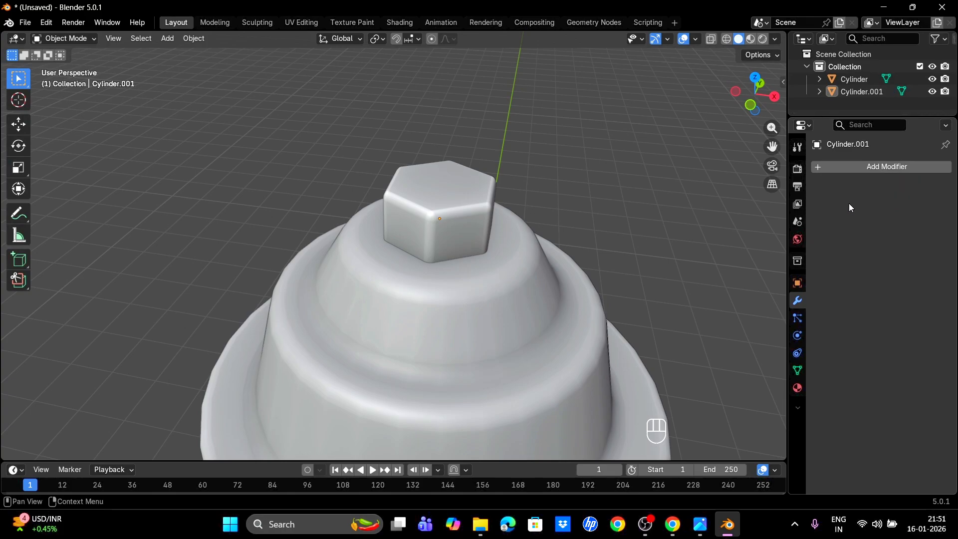
- Add a third mesh cylinder with 34 vertices for the hydrant's side outlet
{"action": "scroll", "coordinate": [444, 218], "scroll_direction": "down", "scroll_amount": 4}
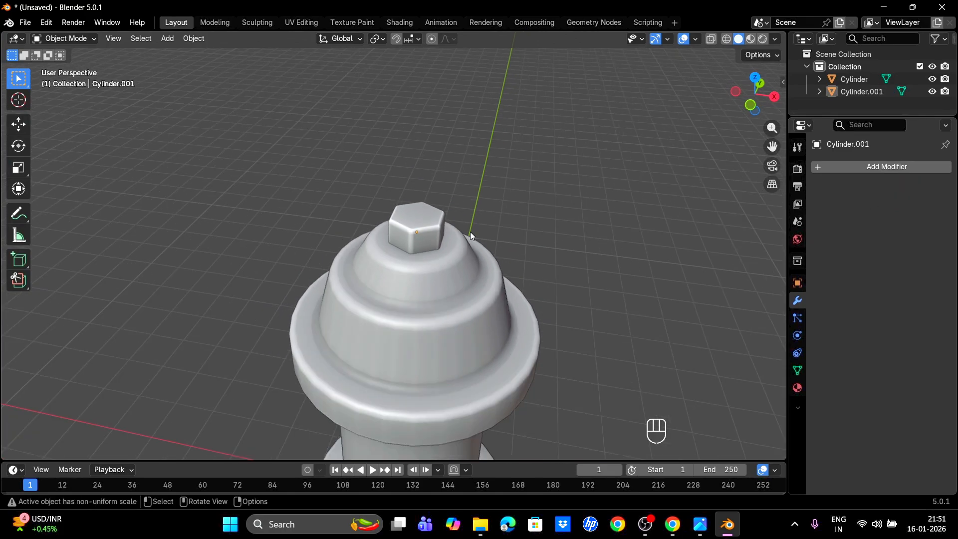
{"action": "scroll", "coordinate": [471, 234], "scroll_direction": "down", "scroll_amount": 2}
{"action": "middle_click_drag", "start_coordinate": [471, 234], "coordinate": [418, 215]}
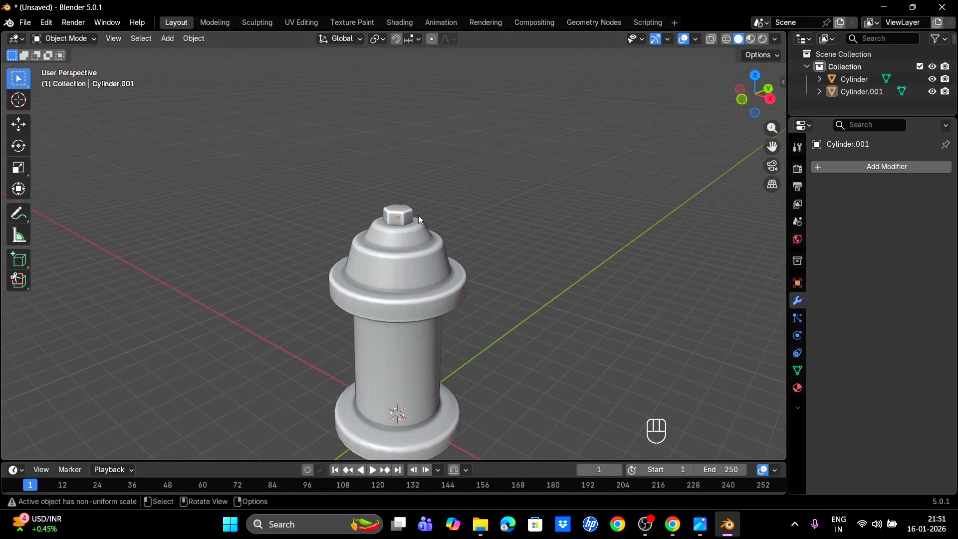
{"action": "key", "text": "shift+a"}
{"action": "mouse_move", "coordinate": [430, 215]}
{"action": "left_click", "coordinate": [480, 282]}
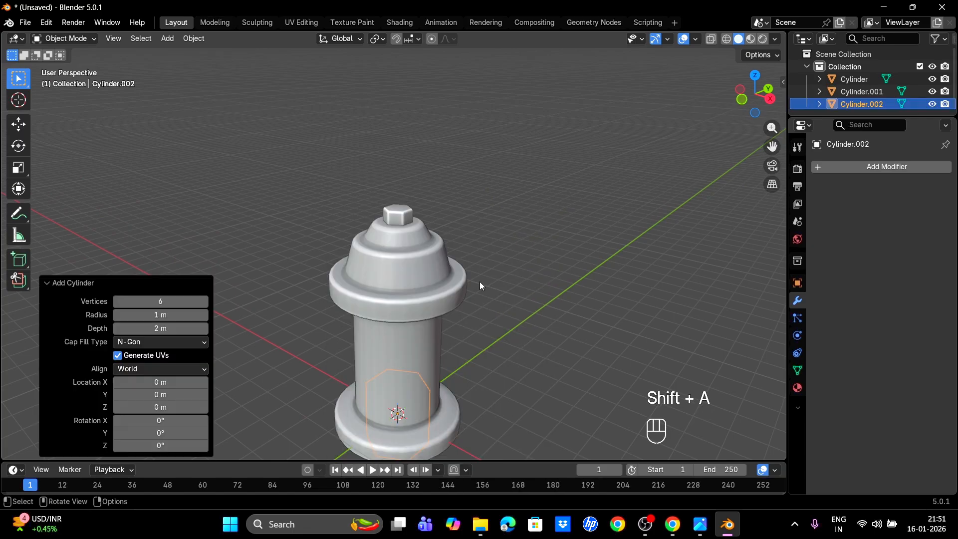
{"action": "scroll", "coordinate": [379, 349], "scroll_direction": "down", "scroll_amount": 1}
{"action": "left_click", "coordinate": [167, 303]}
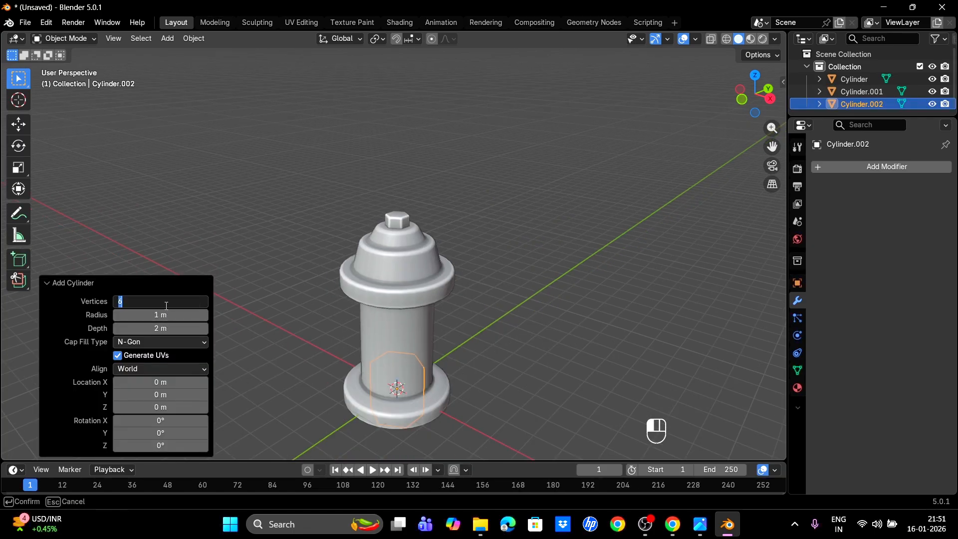
{"action": "key", "text": "Return"}
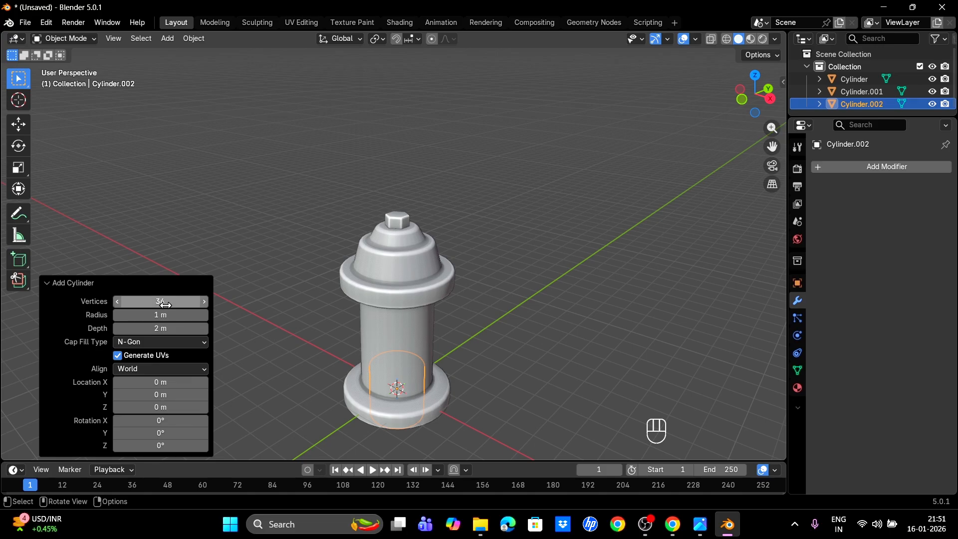
- Rotate the new cylinder 90° about the Y axis so it lies horizontally
{"action": "key", "text": "r"}
{"action": "key", "text": "y"}
{"action": "key", "text": "9"}
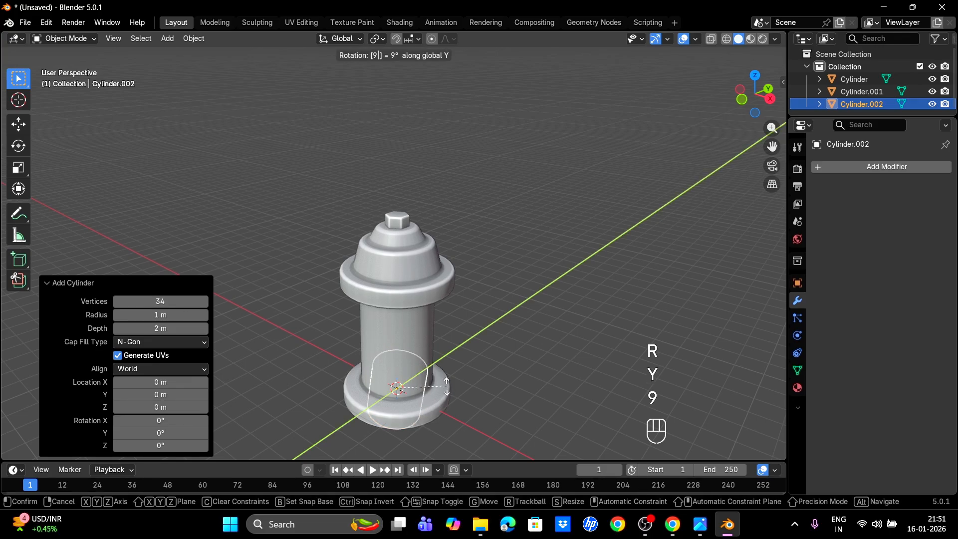
{"action": "key", "text": "0"}
{"action": "key", "text": "Return"}
- Raise the horizontal cylinder about 2.18 m along Z and scale it down to about 0.68
{"action": "key", "text": "g"}
{"action": "key", "text": "z"}
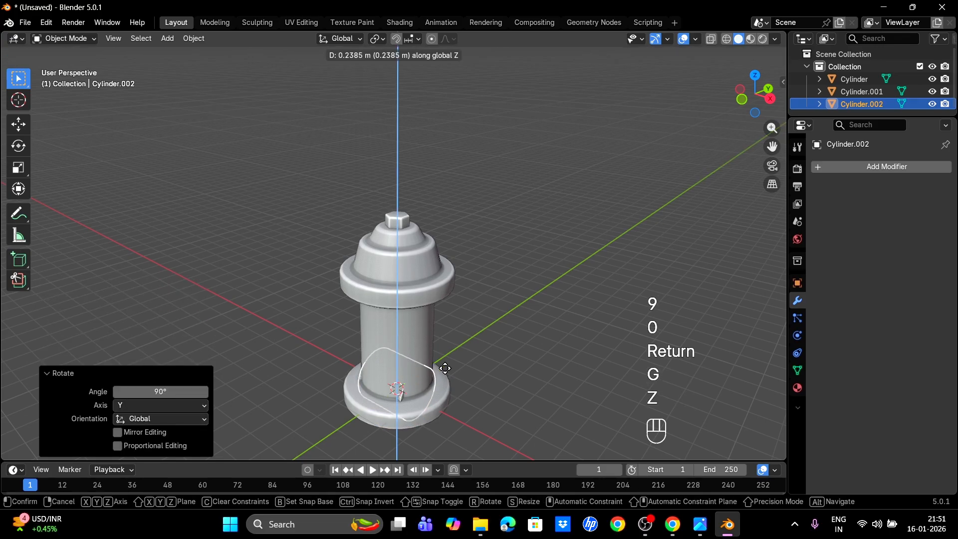
{"action": "left_click", "coordinate": [445, 335]}
{"action": "key", "text": "s"}
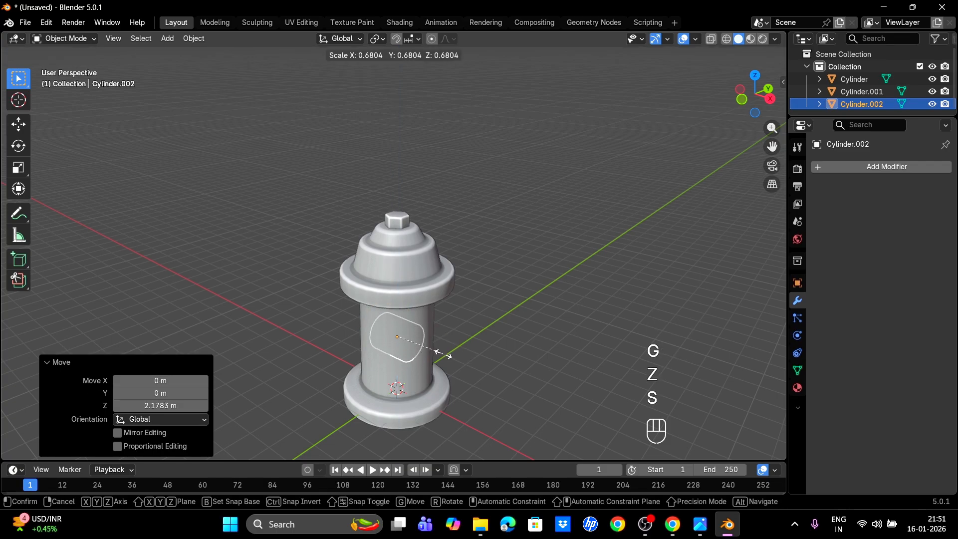
{"action": "left_click", "coordinate": [443, 355]}
- Move the outlet cylinder about 1.365 m along X out of the hydrant body and lengthen it along X by about 1.259
{"action": "key", "text": "g"}
{"action": "key", "text": "x"}
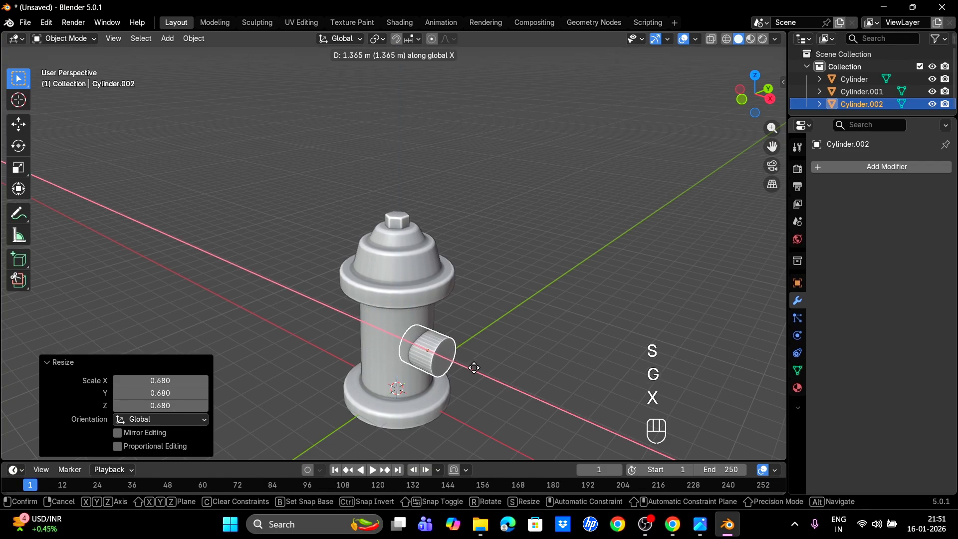
{"action": "left_click", "coordinate": [474, 368]}
{"action": "key", "text": "s"}
{"action": "key", "text": "x"}
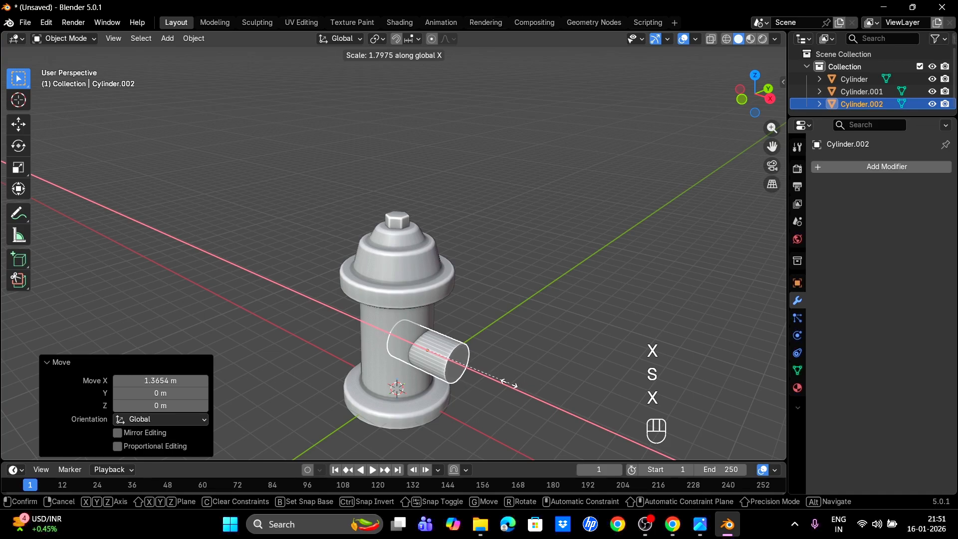
{"action": "left_click", "coordinate": [493, 375]}
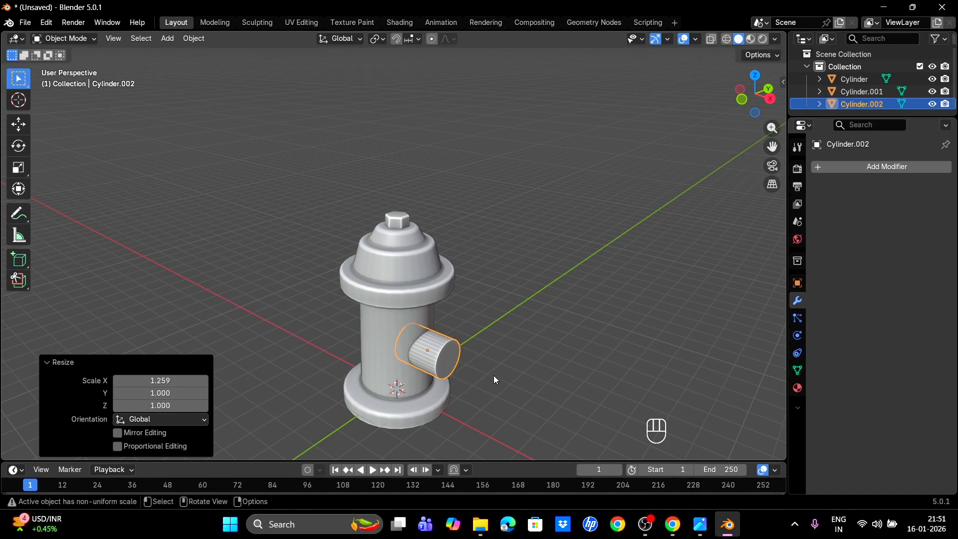
- Raise the outlet cylinder about 0.233 m along Z on the hydrant body
{"action": "left_click", "coordinate": [493, 376]}
{"action": "middle_click_drag", "start_coordinate": [493, 375], "coordinate": [549, 347]}
{"action": "left_click", "coordinate": [453, 345]}
{"action": "key", "text": "g"}
{"action": "key", "text": "z"}
{"action": "left_click", "coordinate": [465, 354]}
{"action": "scroll", "coordinate": [465, 355], "scroll_direction": "up", "scroll_amount": 1}
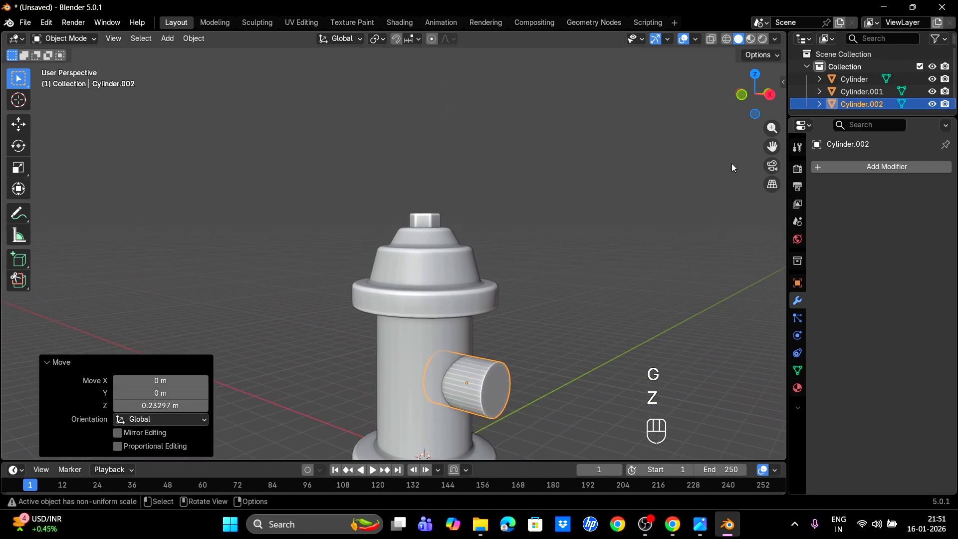
- Inset the outer end face of the side outlet by about 0.1285 m and extrude it outward about 0.155 m
{"action": "left_click_drag", "start_coordinate": [772, 147], "coordinate": [571, 270]}
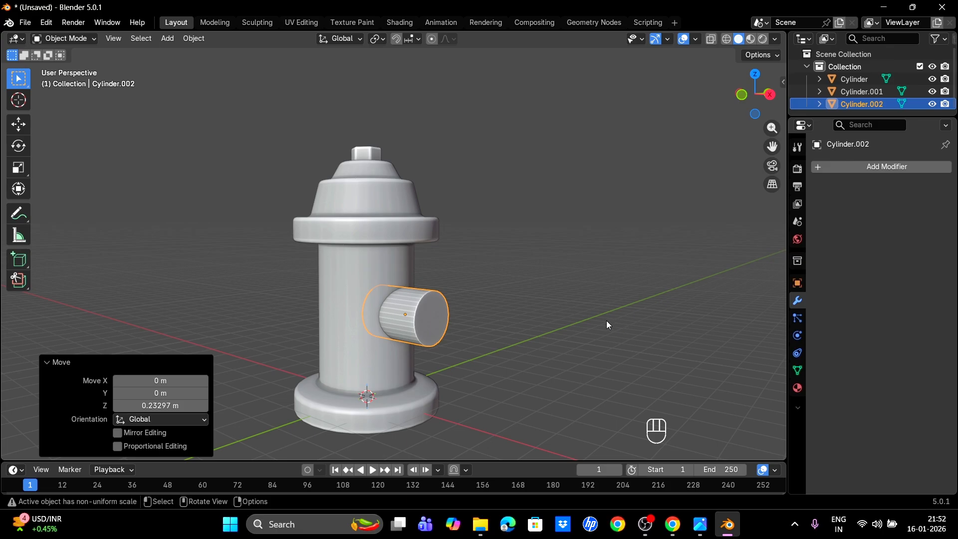
{"action": "key", "text": "Tab"}
{"action": "key", "text": "3"}
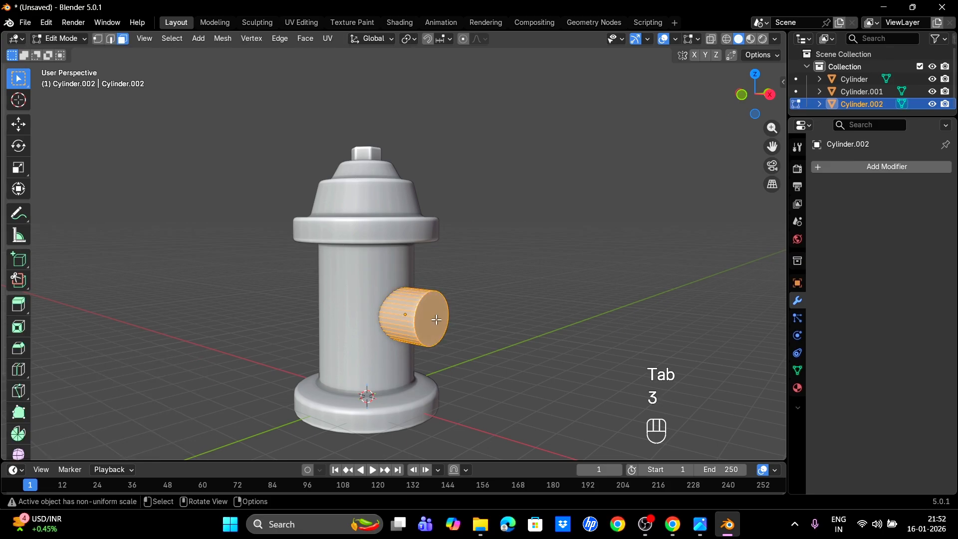
{"action": "left_click", "coordinate": [435, 320]}
{"action": "key", "text": "i"}
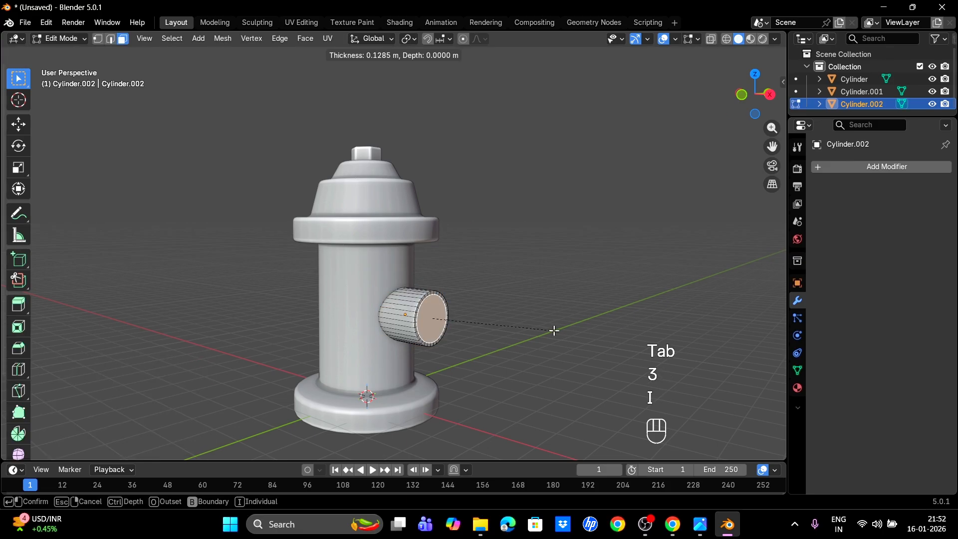
{"action": "left_click", "coordinate": [554, 330]}
{"action": "key", "text": "e"}
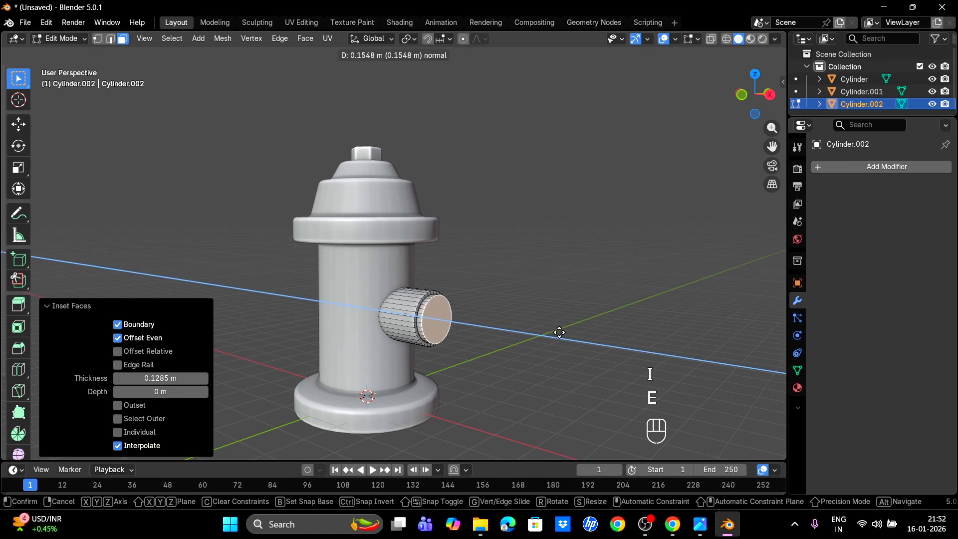
{"action": "left_click", "coordinate": [558, 331]}
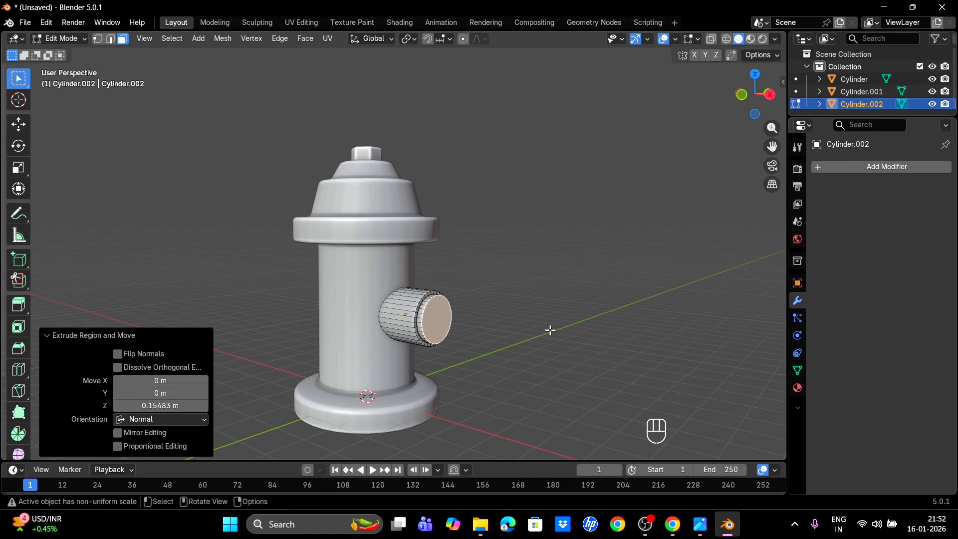
- Flare the outlet's end face outward with a scaled extrusion of about 1.123, and extrude it about 0.38 m
{"action": "key", "text": "e"}
{"action": "key", "text": "s"}
{"action": "left_click", "coordinate": [561, 328]}
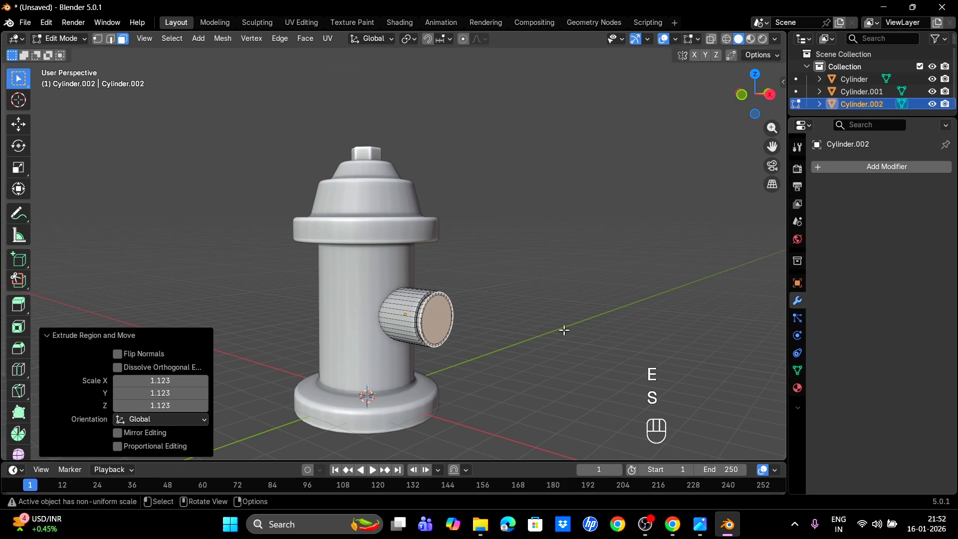
{"action": "key", "text": "e"}
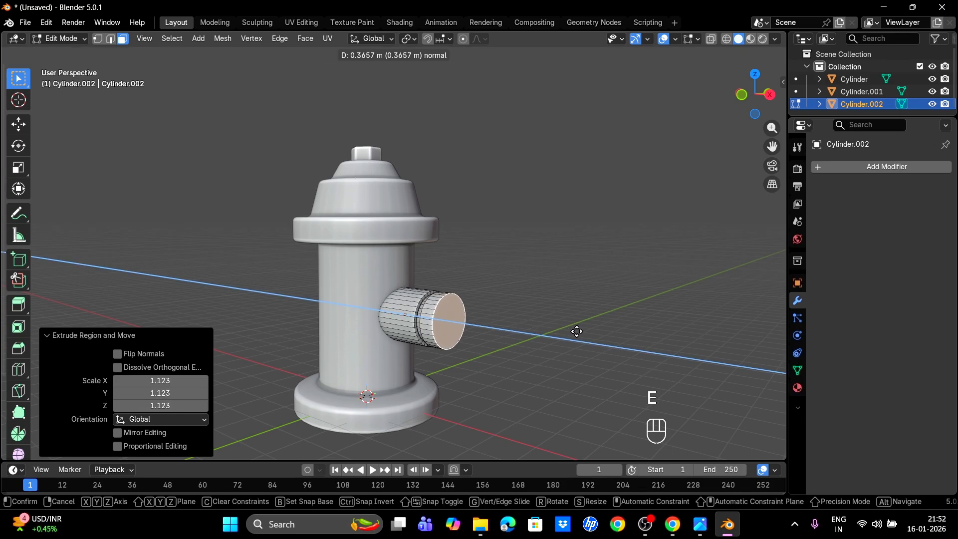
{"action": "left_click", "coordinate": [577, 332]}
- Inset the outlet's end face by about 0.1385 m and extrude it about 0.2 m as a smaller ring
{"action": "key", "text": "i"}
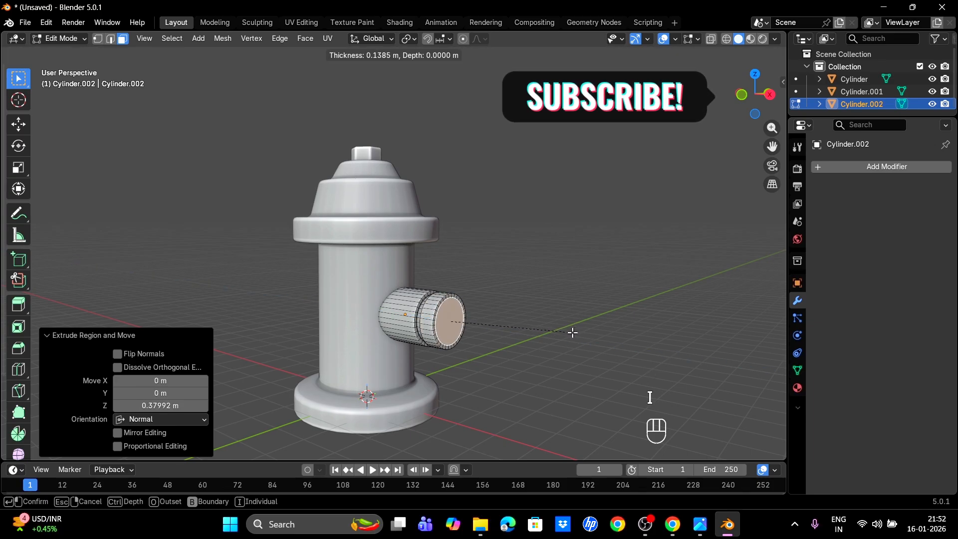
{"action": "left_click", "coordinate": [573, 332]}
{"action": "key", "text": "e"}
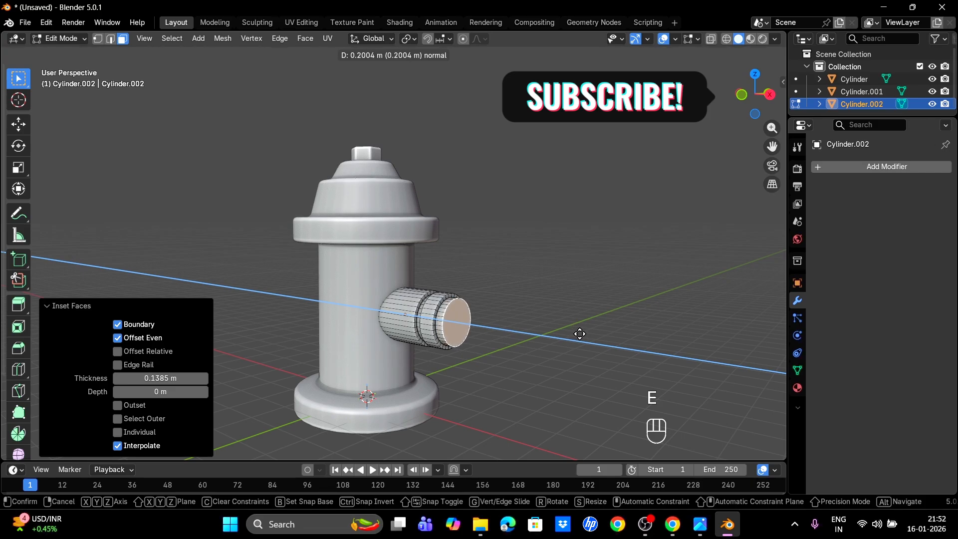
{"action": "left_click", "coordinate": [578, 334]}
- Add another stepped ring by insetting the outlet's end face about 0.15 m and extruding it about 0.112 m
{"action": "key", "text": "i"}
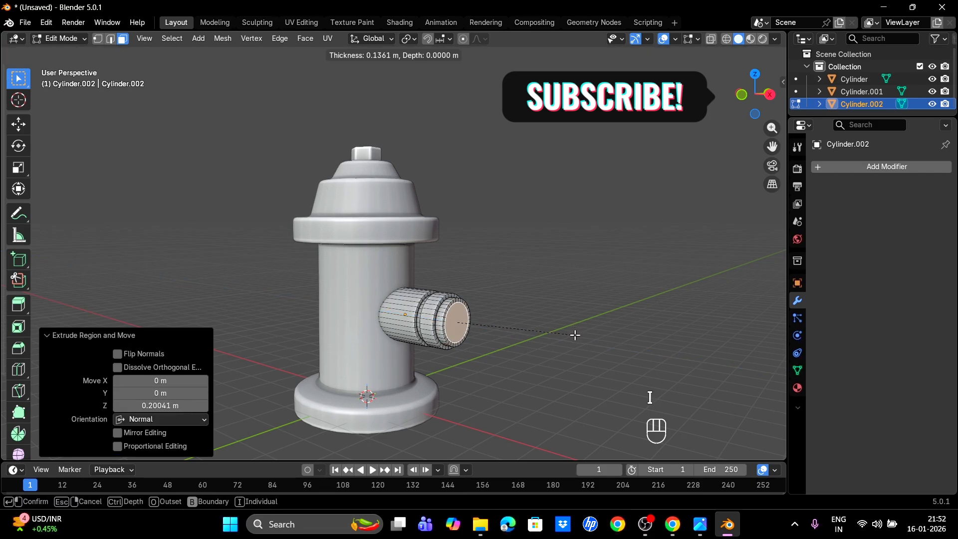
{"action": "left_click", "coordinate": [575, 335]}
{"action": "key", "text": "e"}
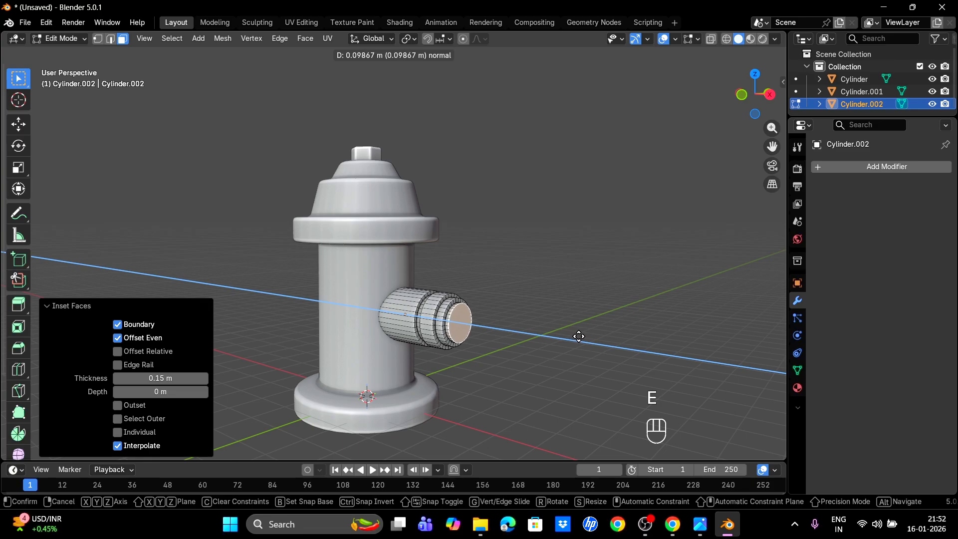
{"action": "left_click", "coordinate": [579, 336]}
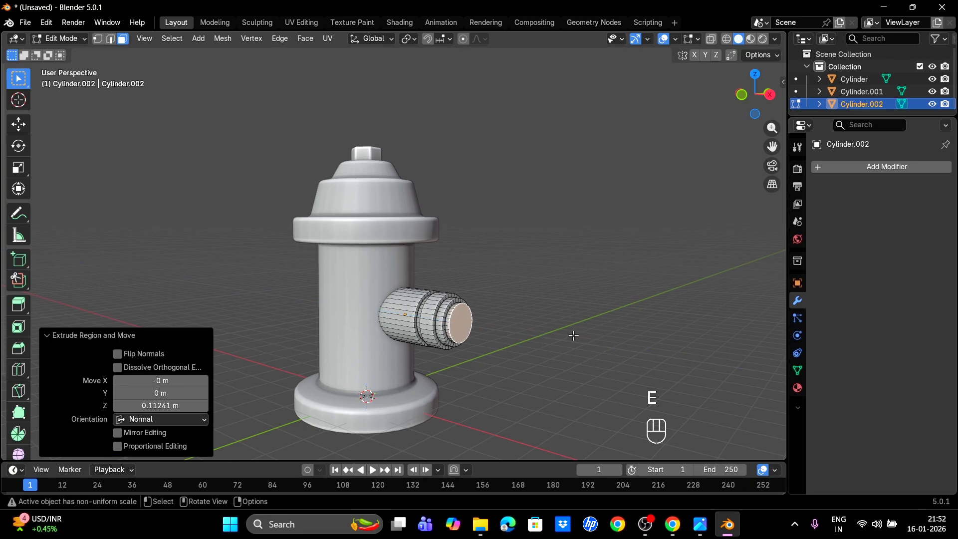
- Inset the outlet's end face by about 0.31 m and extrude it about 0.248 m as a narrow tip
{"action": "key", "text": "i"}
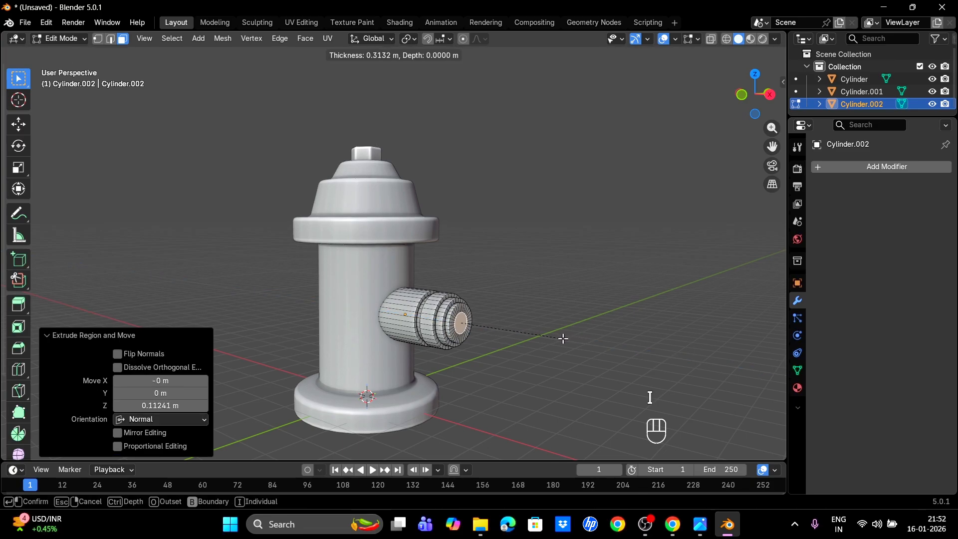
{"action": "left_click", "coordinate": [564, 338]}
{"action": "key", "text": "e"}
{"action": "left_click", "coordinate": [572, 339]}
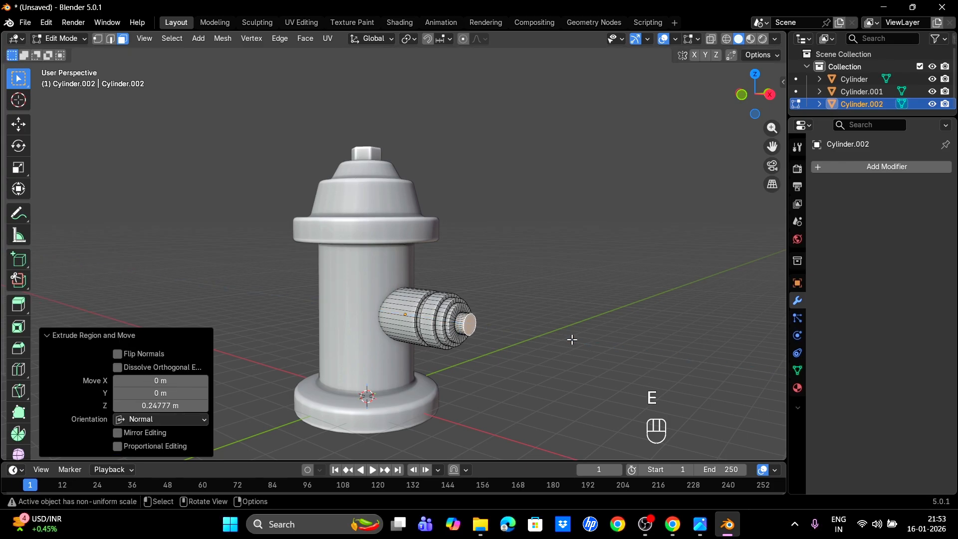
- Inset the narrow tip's face by about 0.12 m, extrude it inward to hollow the tip, and return to Object Mode
{"action": "key", "text": "i"}
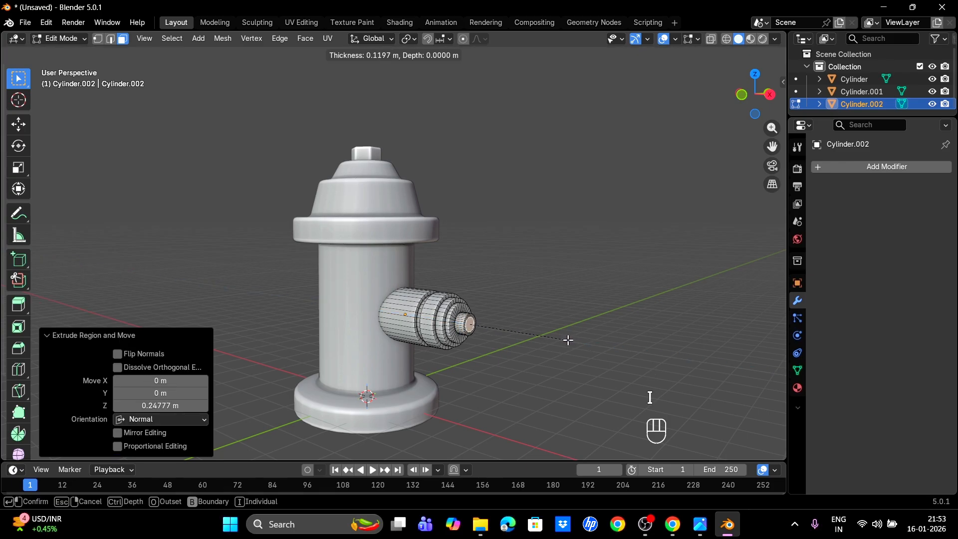
{"action": "left_click", "coordinate": [567, 340]}
{"action": "key", "text": "e"}
{"action": "left_click", "coordinate": [561, 339]}
{"action": "key", "text": "Tab"}
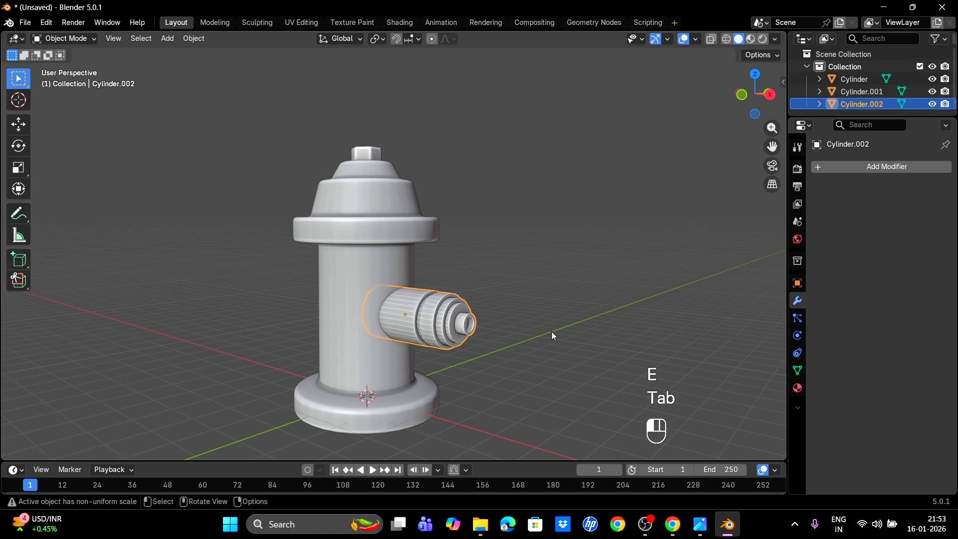
- Apply Shade Auto Smooth at 30° to the side outlet
{"action": "left_click", "coordinate": [552, 331]}
{"action": "right_click", "coordinate": [402, 313]}
{"action": "left_click", "coordinate": [374, 280]}
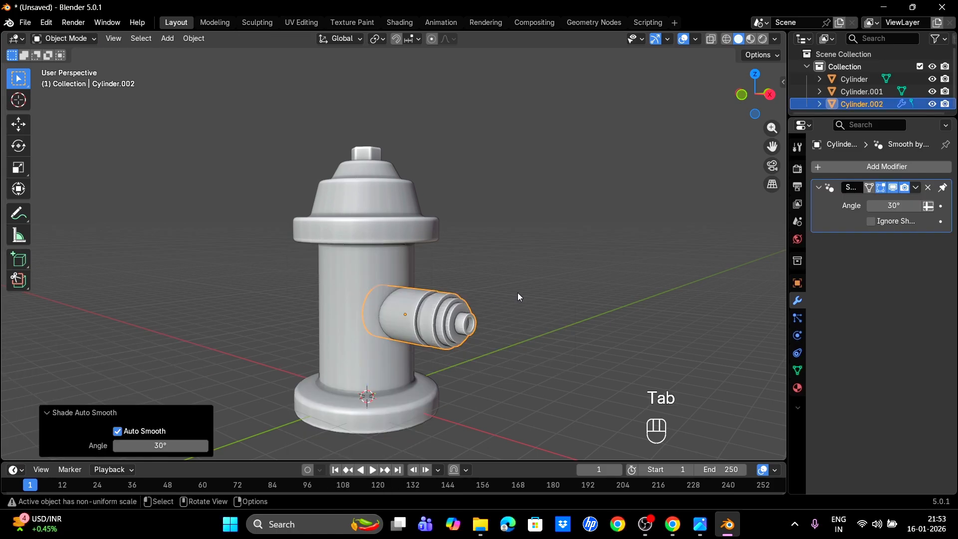
{"action": "left_click", "coordinate": [522, 305]}
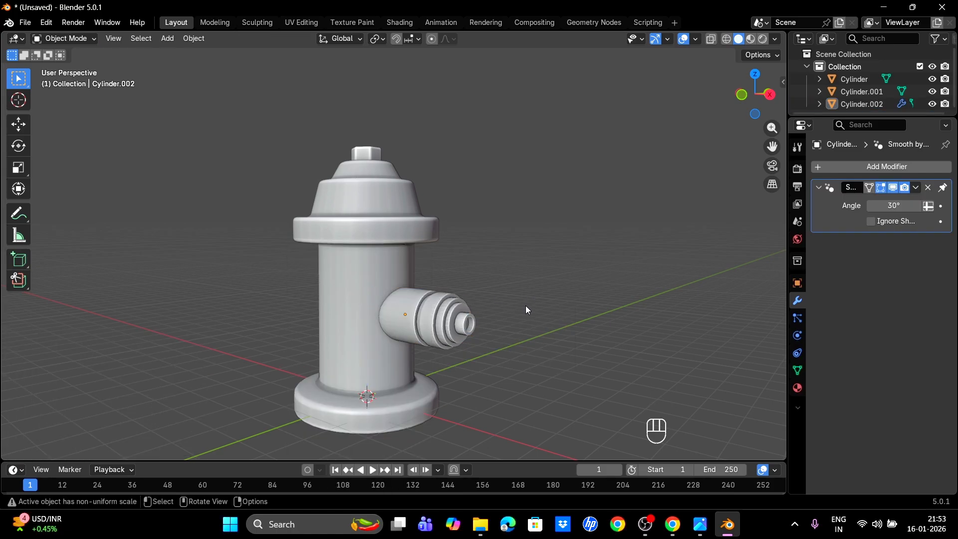
- Shorten the outlet along X to about 0.86 of its length and scale the whole outlet up slightly
{"action": "left_click", "coordinate": [462, 313]}
{"action": "key", "text": "s"}
{"action": "key", "text": "x"}
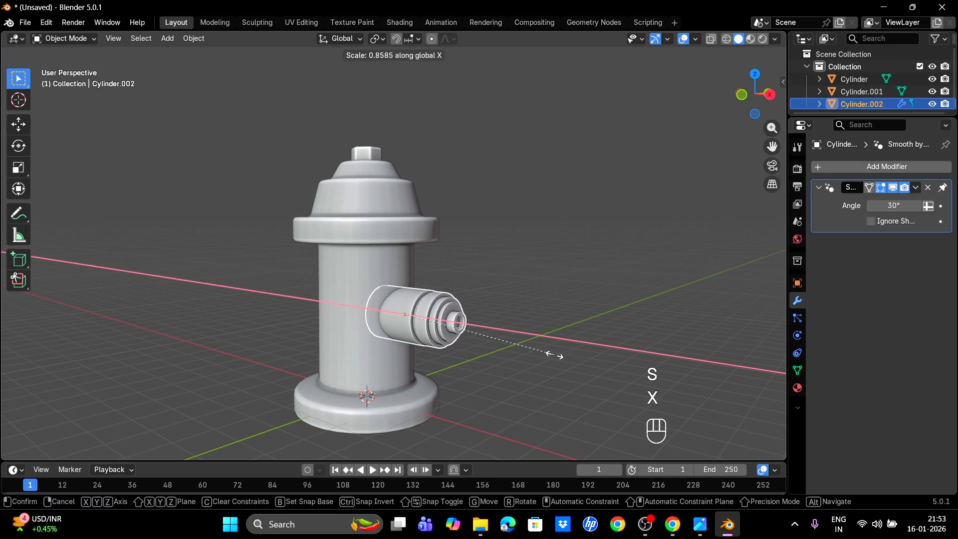
{"action": "left_click", "coordinate": [556, 353]}
{"action": "key", "text": "s"}
{"action": "left_click", "coordinate": [564, 348]}
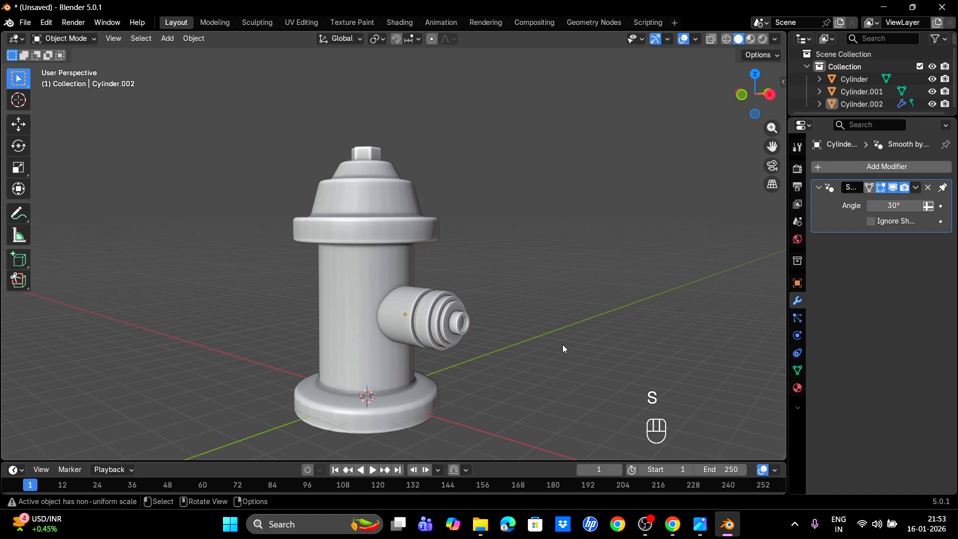
- Select the side outlet and set the transform pivot point to 3D Cursor
{"action": "mouse_move", "coordinate": [562, 347]}
{"action": "middle_mouse_down"}
{"action": "mouse_move", "coordinate": [433, 342]}
{"action": "mouse_move", "coordinate": [569, 365]}
{"action": "mouse_move", "coordinate": [582, 362]}
{"action": "mouse_move", "coordinate": [578, 350]}
{"action": "middle_mouse_up"}
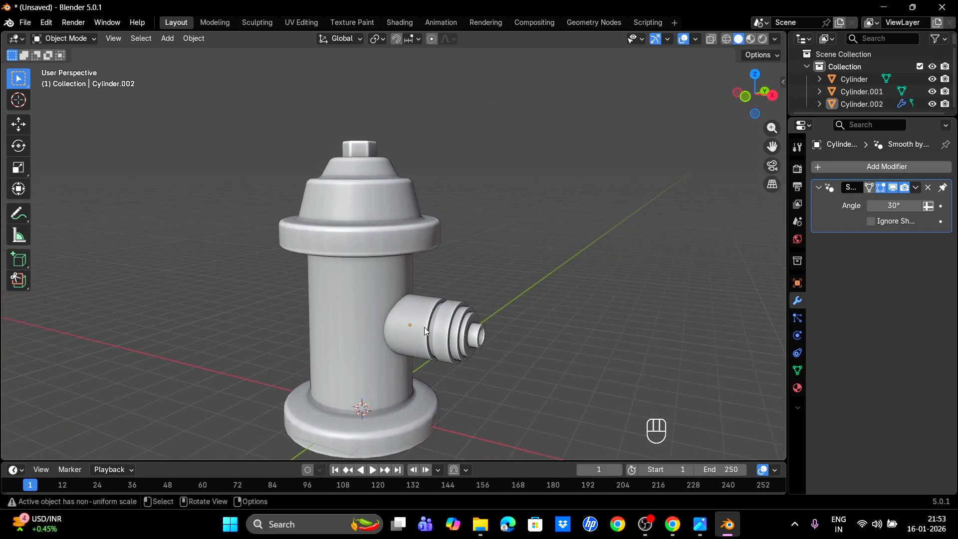
{"action": "scroll", "coordinate": [443, 327], "scroll_direction": "down", "scroll_amount": 1}
{"action": "left_click", "coordinate": [425, 259]}
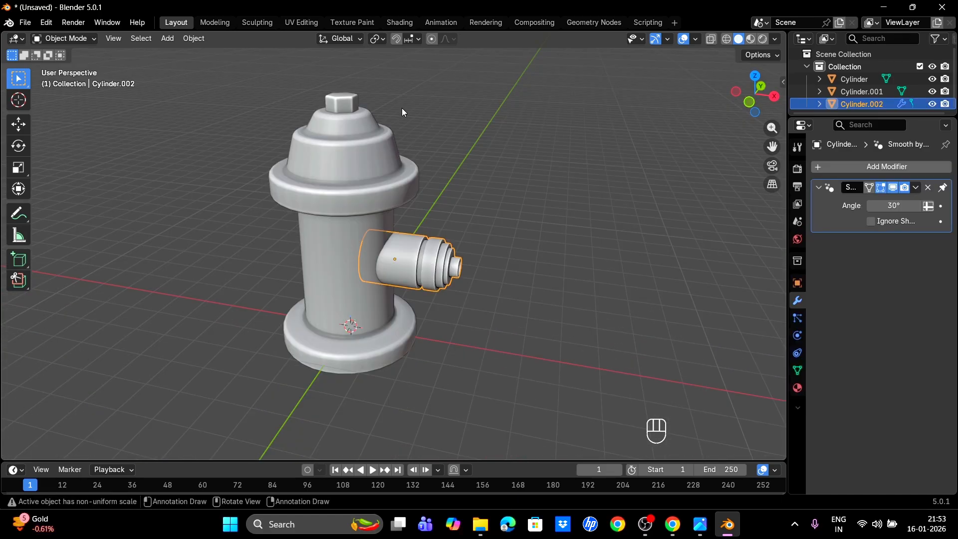
{"action": "left_click", "coordinate": [378, 39]}
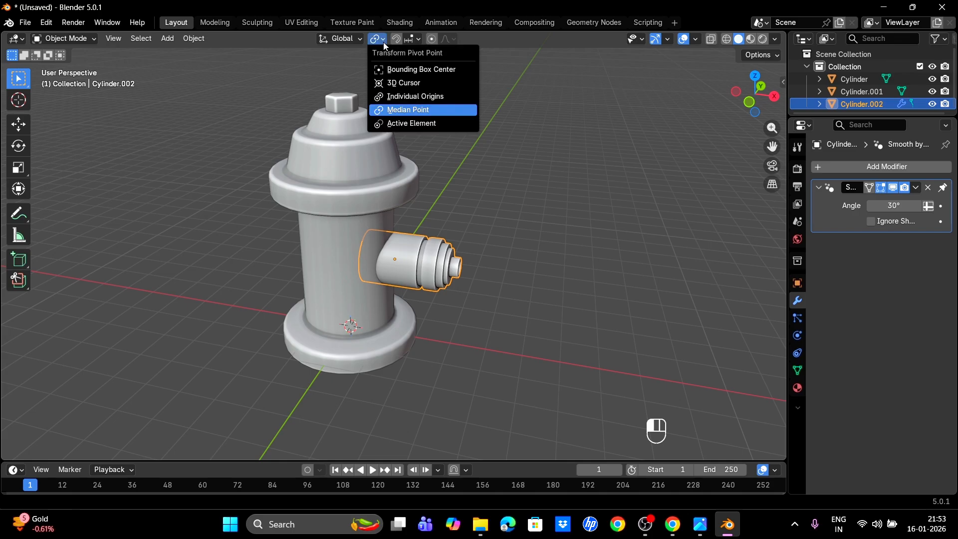
{"action": "left_click", "coordinate": [420, 83]}
- Duplicate the outlet and rotate the copy about -89.8° around the hydrant in top view
{"action": "key", "text": "shift+d"}
{"action": "key", "text": "r"}
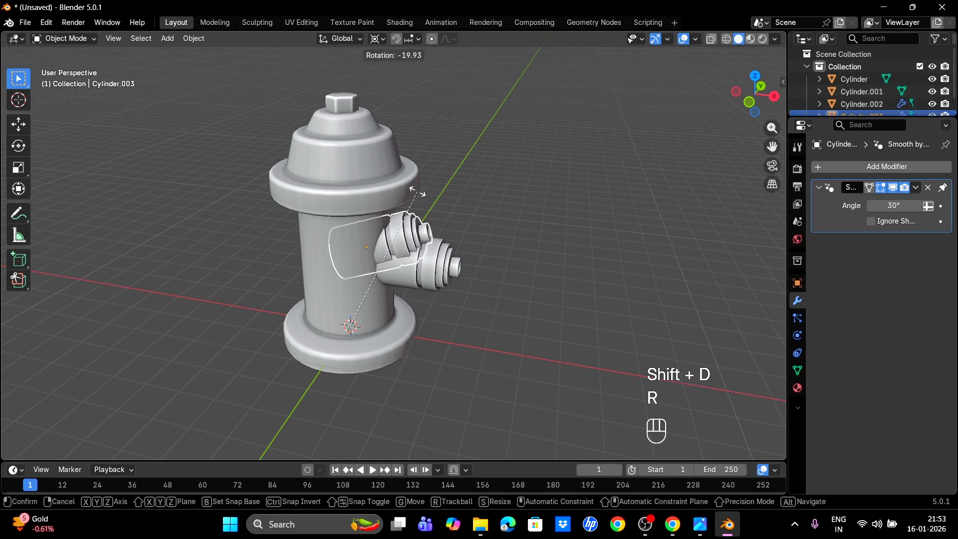
{"action": "key", "text": "Escape"}
{"action": "key", "text": "Num_Lock"}
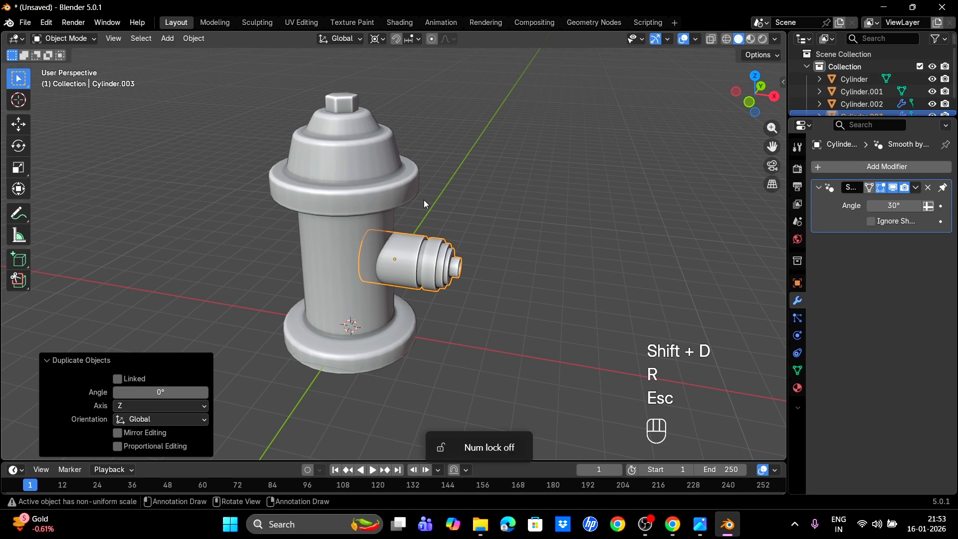
{"action": "key", "text": "KP_7"}
{"action": "key", "text": "r"}
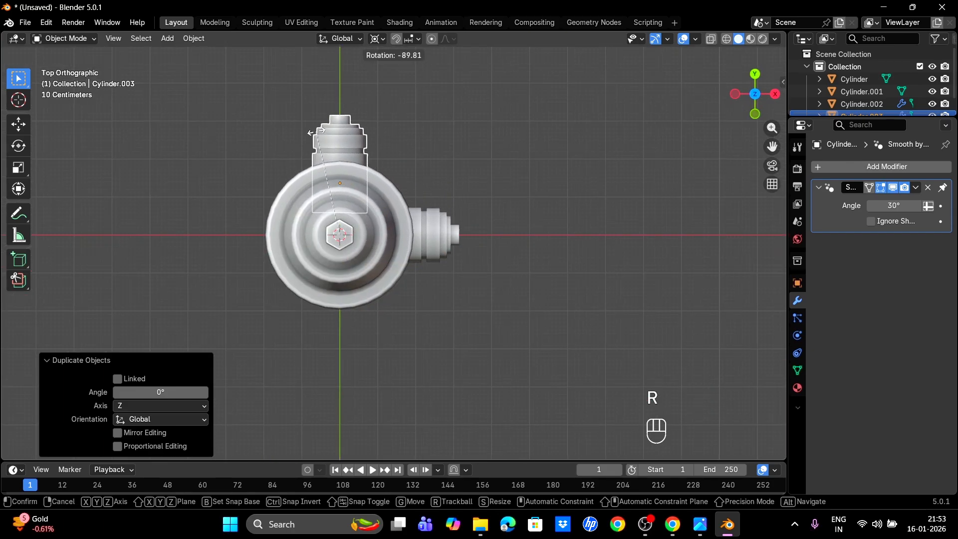
{"action": "left_click", "coordinate": [313, 131]}
- Duplicate the rotated outlet and turn the new copy 180° to the opposite side of the hydrant
{"action": "key", "text": "shift+d"}
{"action": "key", "text": "r"}
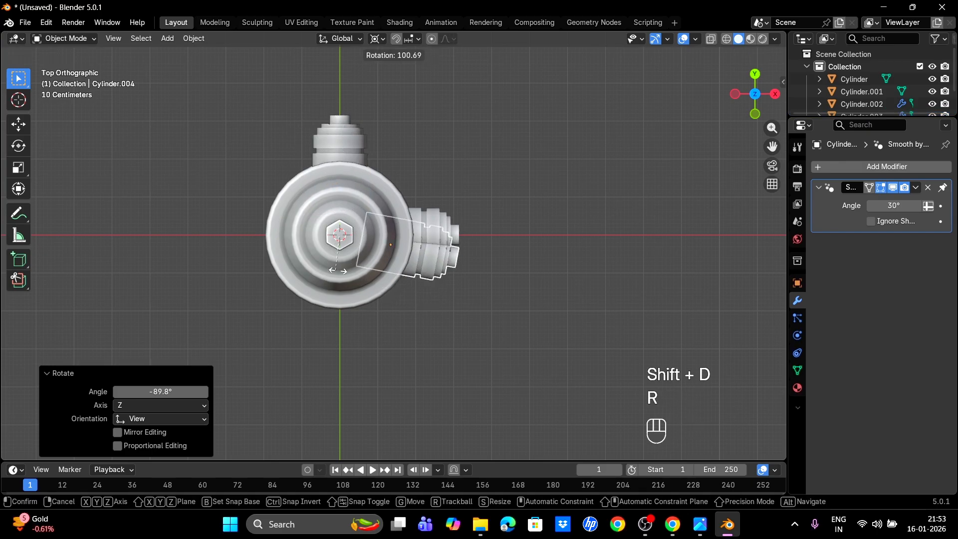
{"action": "left_click", "coordinate": [309, 240]}
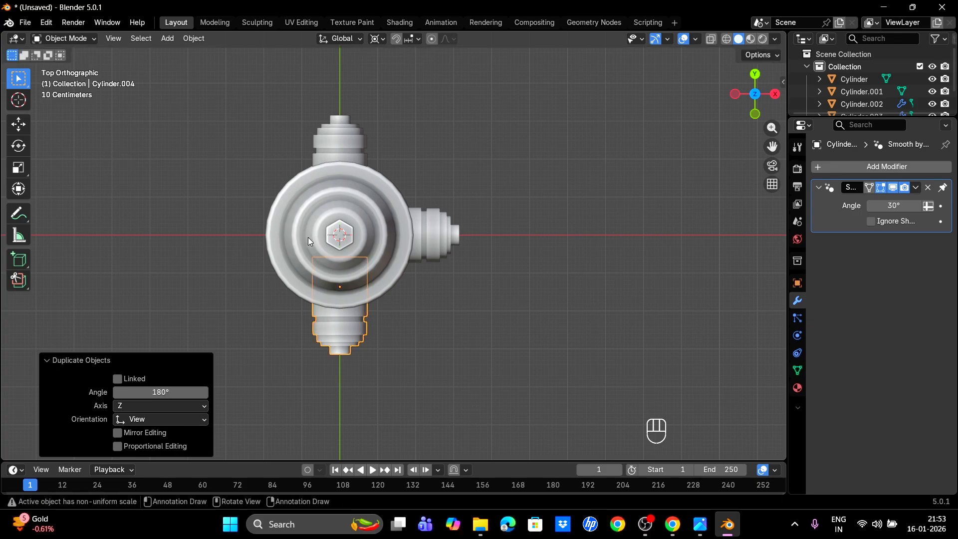
{"action": "left_click", "coordinate": [553, 291]}
- Duplicate the hexagonal bolt on top of the hydrant in place
{"action": "middle_click_drag", "start_coordinate": [554, 291], "coordinate": [502, 215]}
{"action": "scroll", "coordinate": [503, 215], "scroll_direction": "up", "scroll_amount": 2}
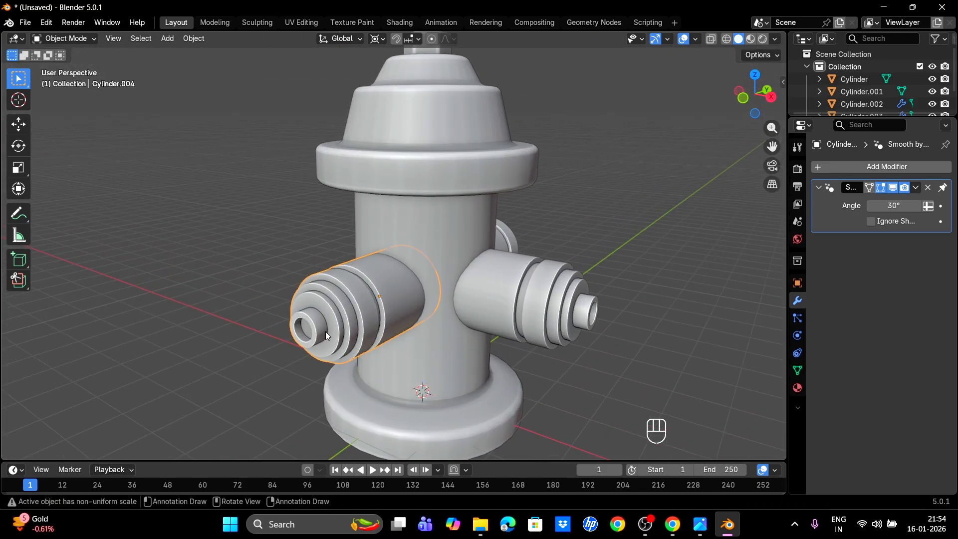
{"action": "key", "text": "Tab"}
{"action": "key", "text": "Tab"}
{"action": "scroll", "coordinate": [328, 310], "scroll_direction": "down", "scroll_amount": 2}
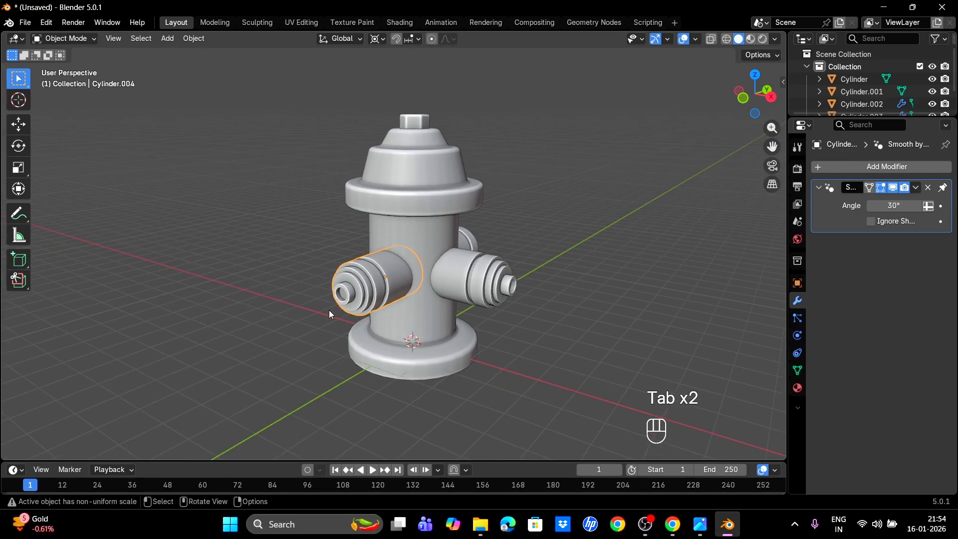
{"action": "left_click", "coordinate": [412, 126]}
{"action": "key", "text": "shift+d"}
{"action": "key", "text": "r"}
{"action": "key", "text": "y"}
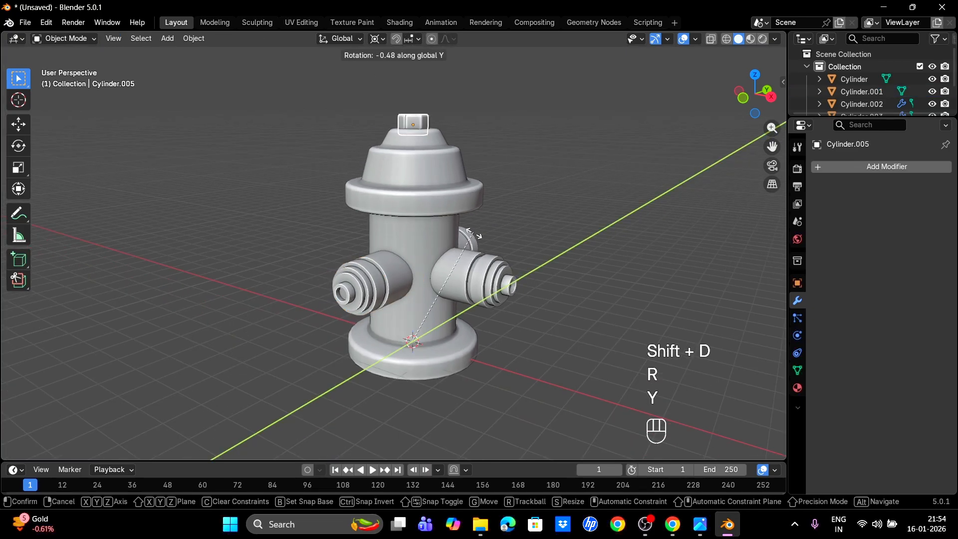
{"action": "key", "text": "Escape"}
- Set the transform pivot point to Individual Origins and rotate the bolt copy 90° about the X axis
{"action": "left_click", "coordinate": [377, 39]}
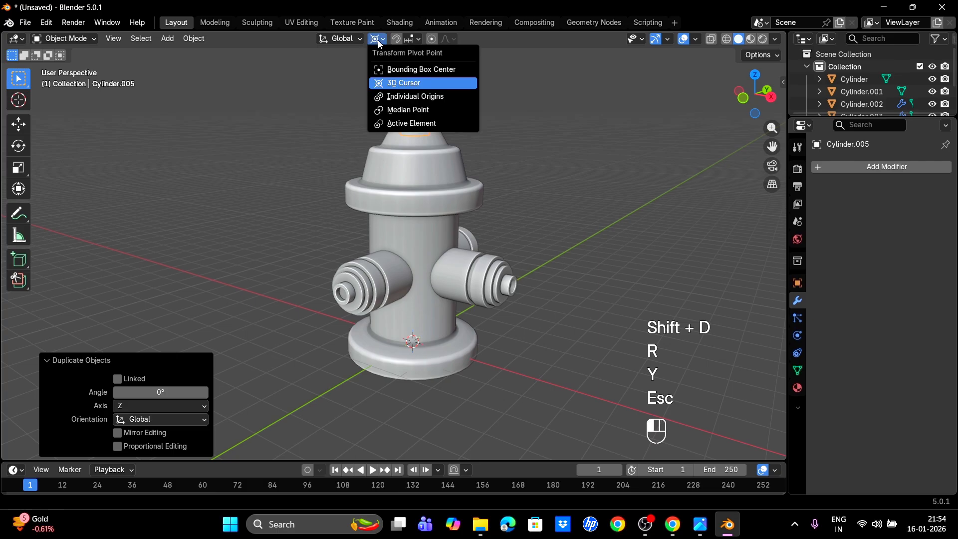
{"action": "left_click", "coordinate": [417, 98]}
{"action": "key", "text": "r"}
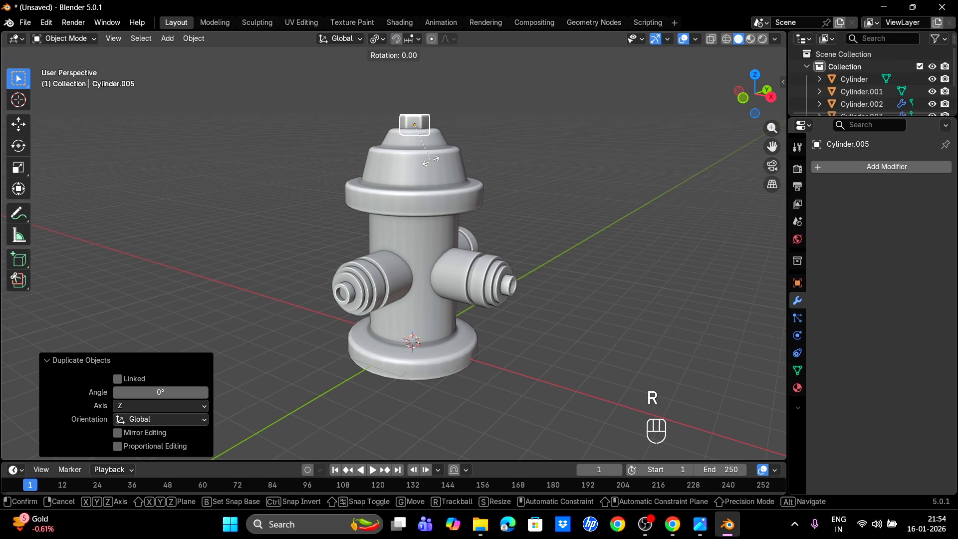
{"action": "key", "text": "x"}
{"action": "key", "text": "9"}
{"action": "key", "text": "0"}
{"action": "key", "text": "Return"}
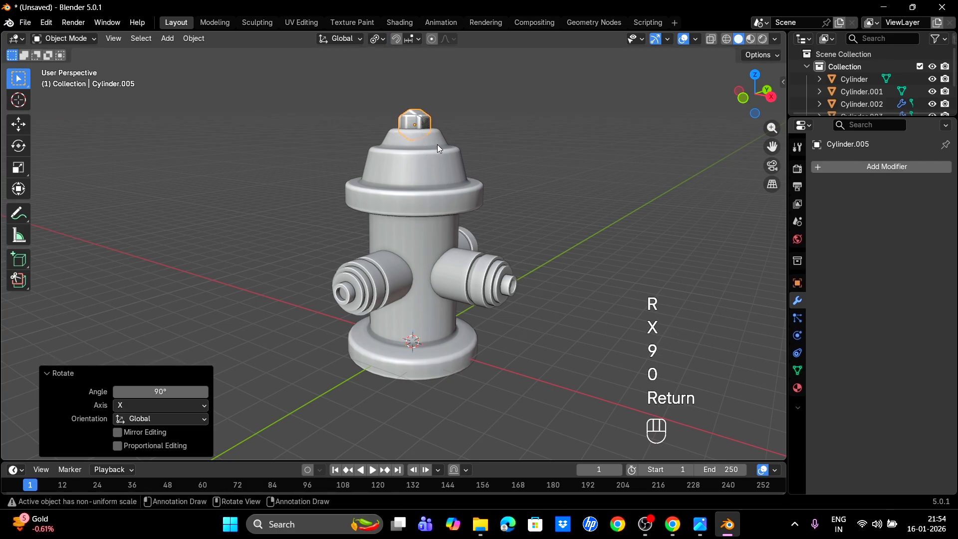
- Lower the rotated bolt copy about 3.99 m along the Z axis to the height of the side outlets
{"action": "key", "text": "g"}
{"action": "key", "text": "z"}
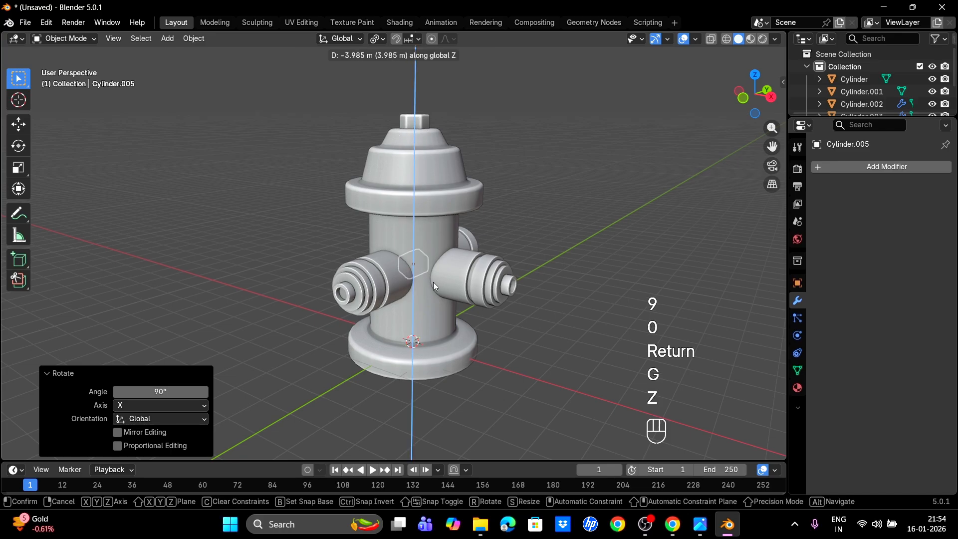
{"action": "left_click", "coordinate": [433, 282]}
- Turn on X-ray display and scale the bolt copy uniformly to about 0.689
{"action": "key", "text": "KP_1"}
{"action": "left_click", "coordinate": [712, 40]}
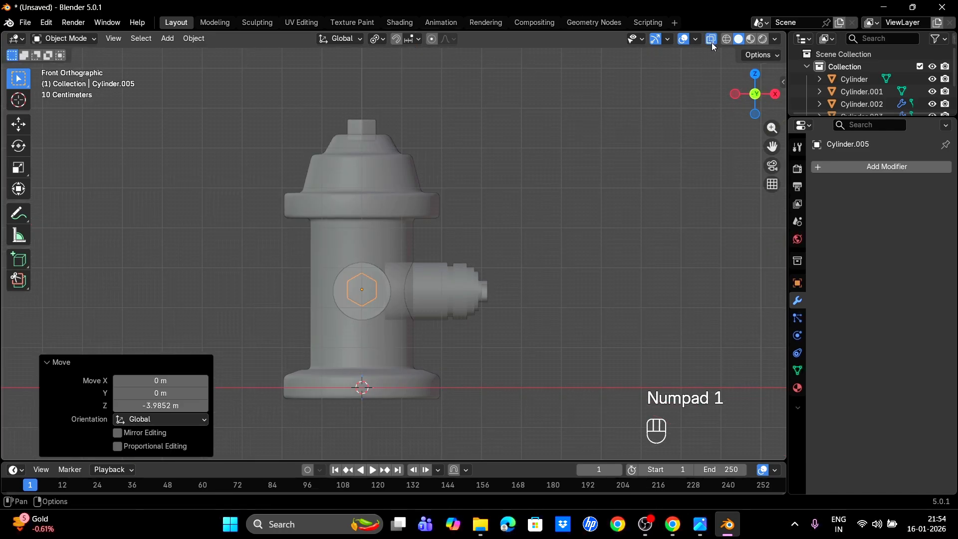
{"action": "key", "text": "KP_3"}
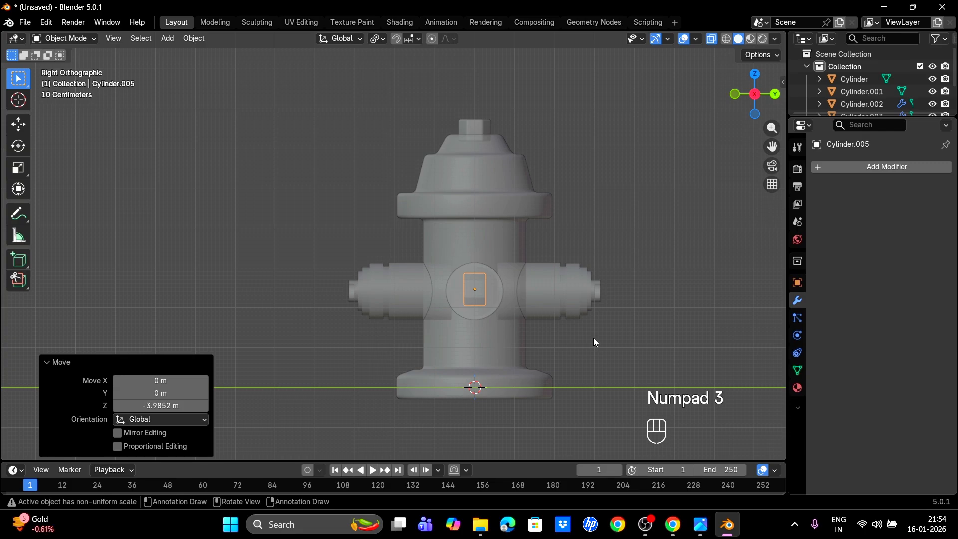
{"action": "key", "text": "s"}
{"action": "left_click", "coordinate": [556, 322]}
- Move the bolt copy about -3.25 m along Y to the front outlet's tip and lower it 0.025 m, then turn off X-ray
{"action": "key", "text": "g"}
{"action": "key", "text": "y"}
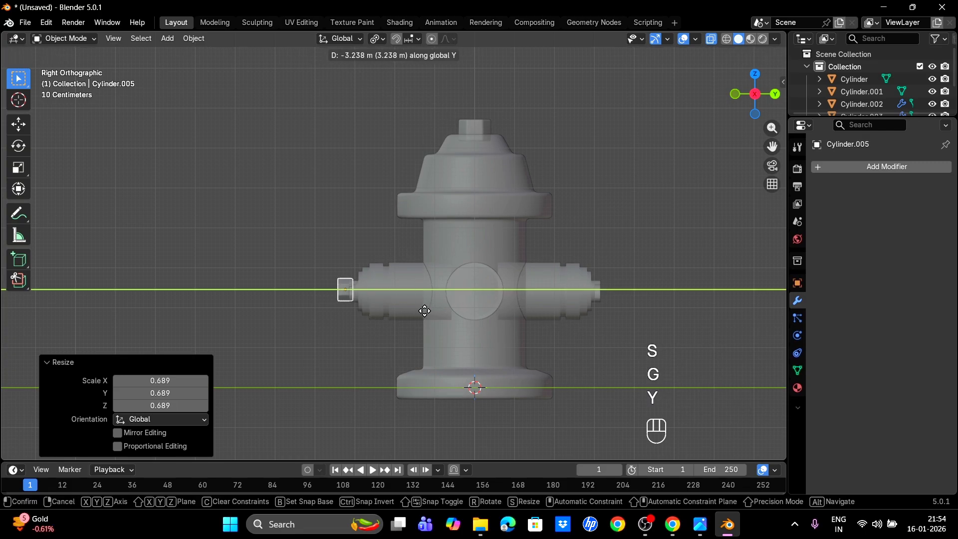
{"action": "left_click", "coordinate": [427, 314]}
{"action": "key", "text": "g"}
{"action": "key", "text": "z"}
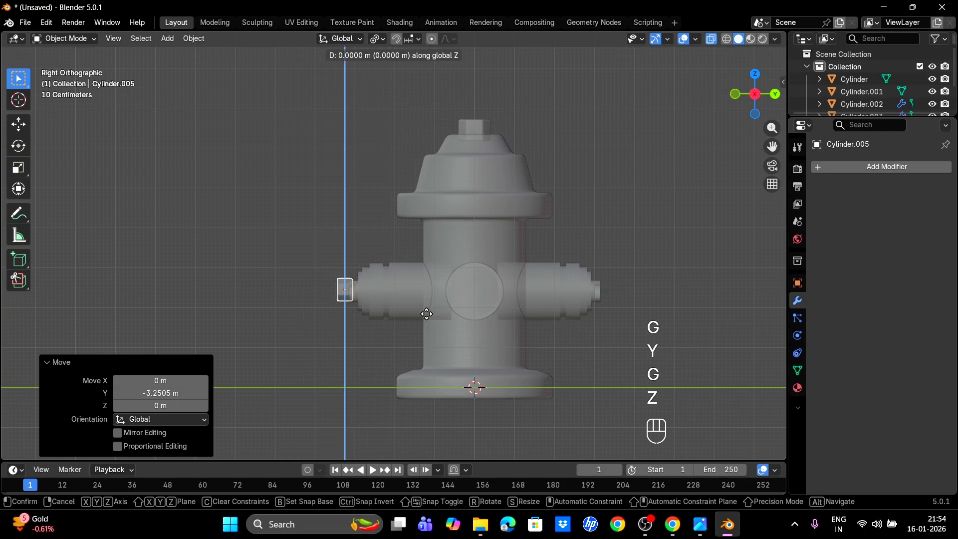
{"action": "left_click", "coordinate": [427, 315]}
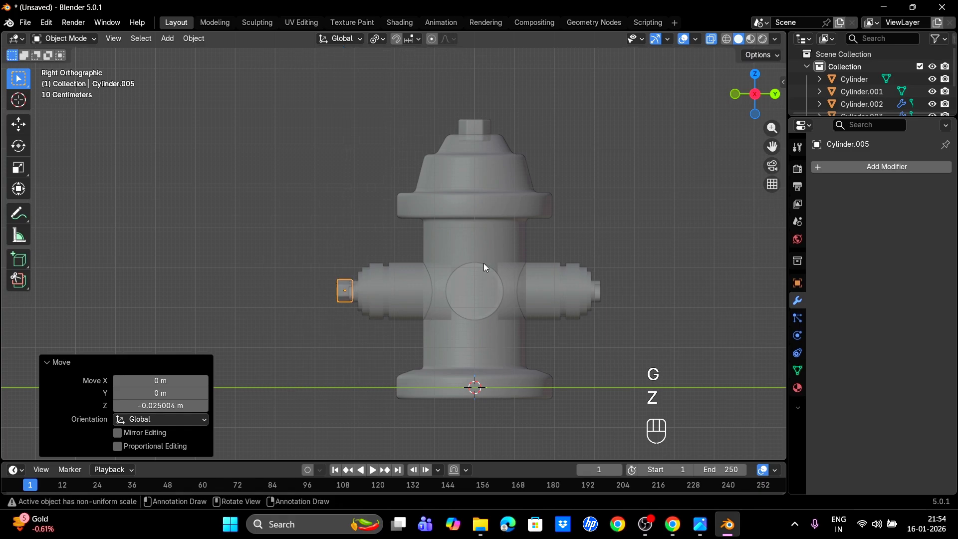
{"action": "left_click", "coordinate": [712, 40]}
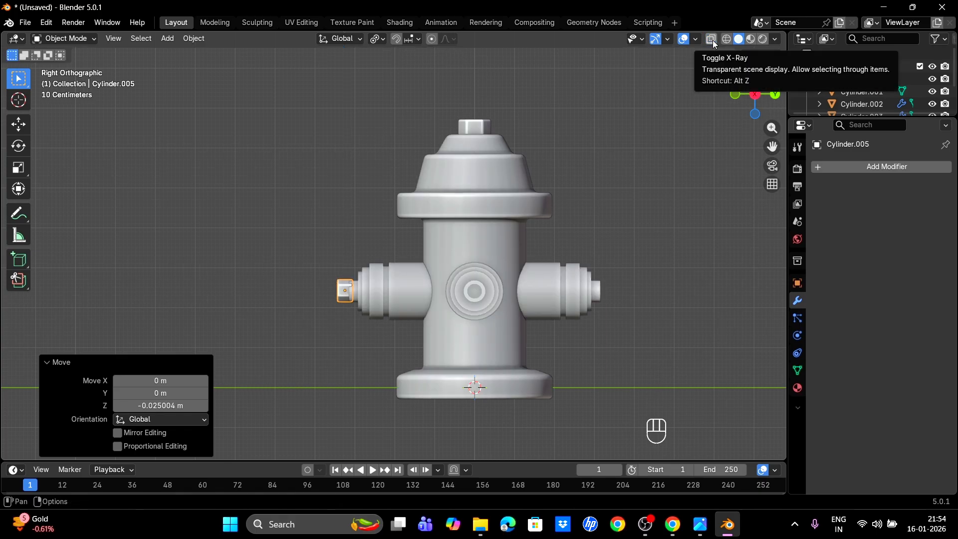
- Flatten the front outlet's bolt by scaling it to about 0.734 along the Y axis
{"action": "scroll", "coordinate": [399, 326], "scroll_direction": "up", "scroll_amount": 3}
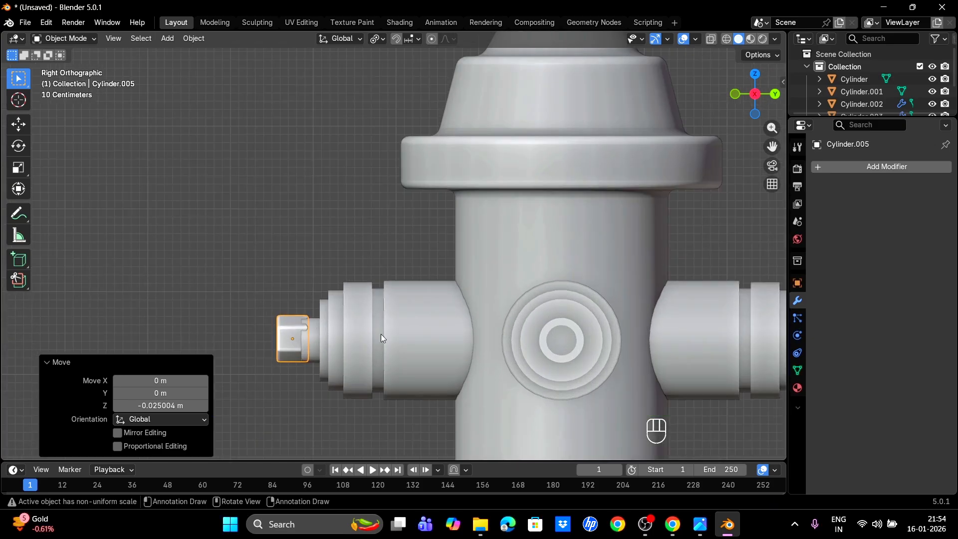
{"action": "middle_click_drag", "start_coordinate": [381, 333], "coordinate": [517, 335]}
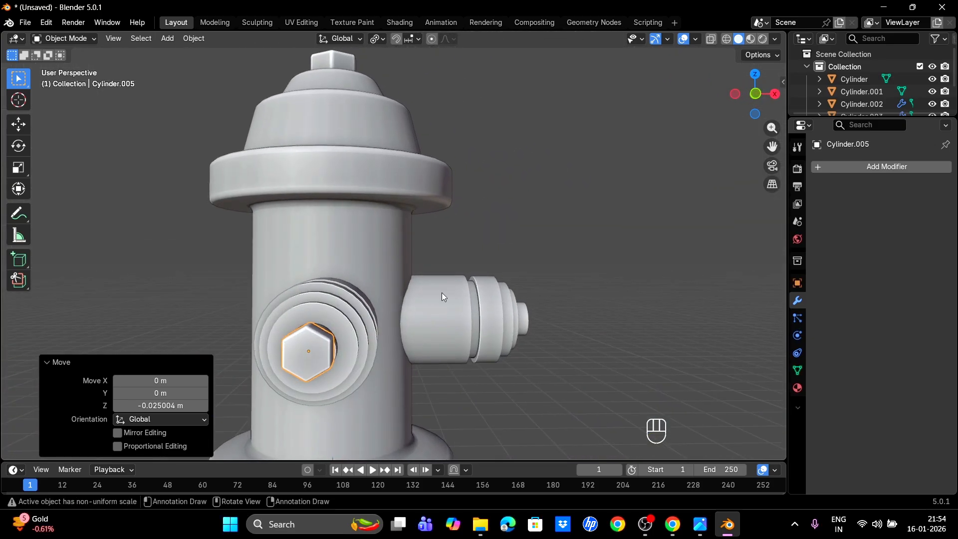
{"action": "left_click", "coordinate": [711, 39]}
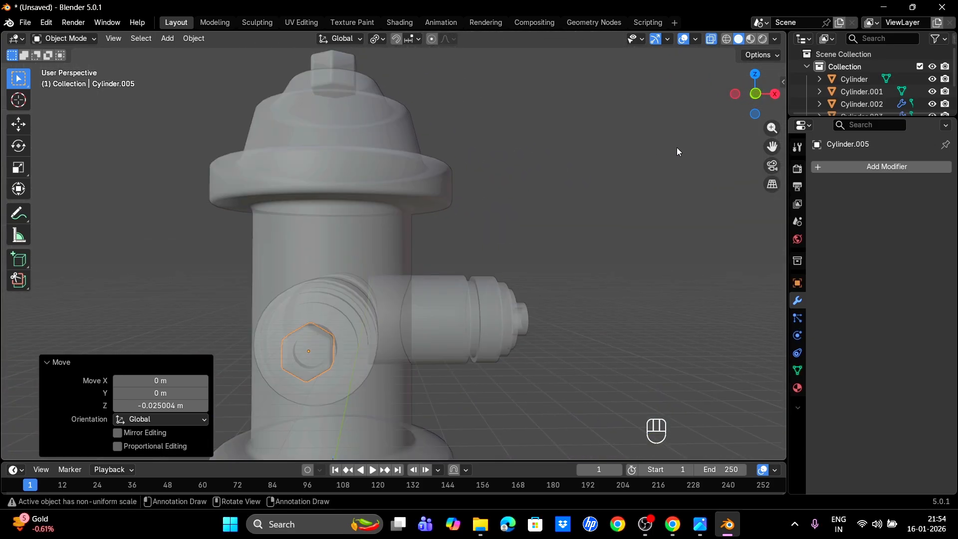
{"action": "key", "text": "KP_1"}
{"action": "middle_click_drag", "start_coordinate": [597, 143], "coordinate": [549, 158]}
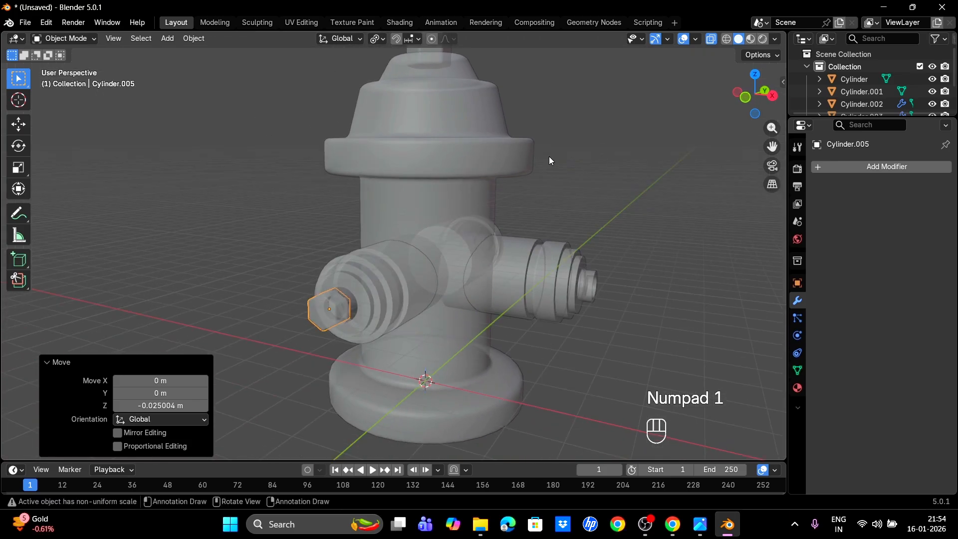
{"action": "left_click", "coordinate": [713, 40]}
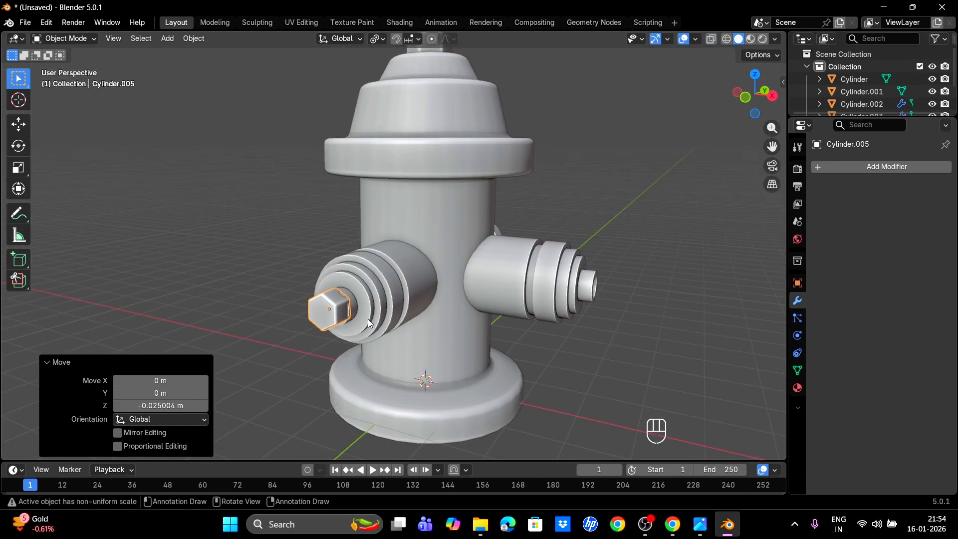
{"action": "key", "text": "s"}
{"action": "key", "text": "y"}
{"action": "left_click", "coordinate": [380, 329]}
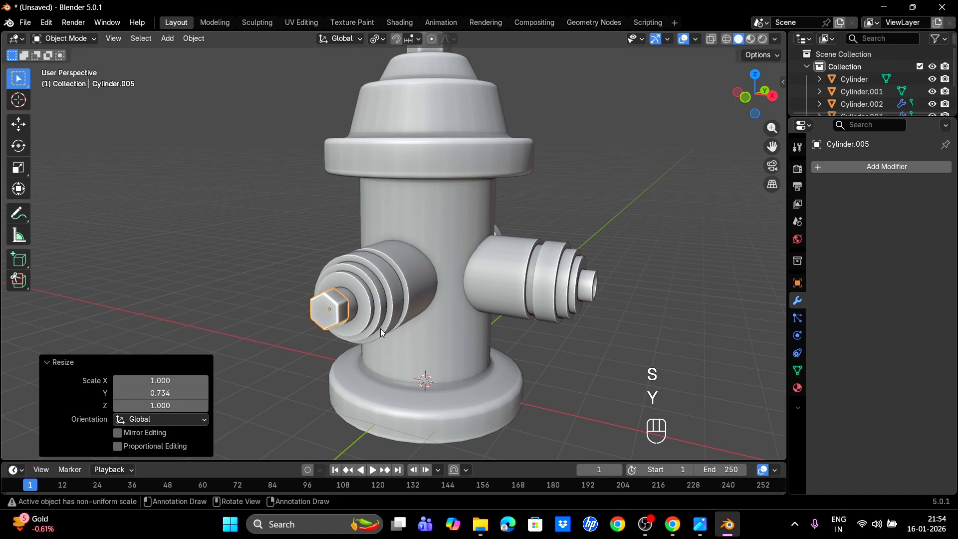
- Enlarge the front outlet's bolt uniformly by about 1.151 and again by 1.067, keeping it centred on the outlet along X
{"action": "middle_click_drag", "start_coordinate": [380, 328], "coordinate": [418, 409]}
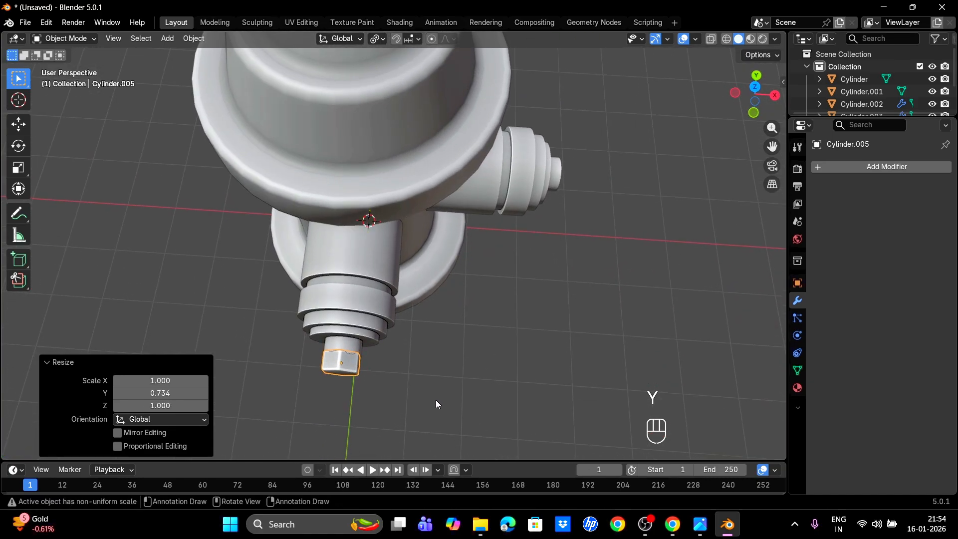
{"action": "key", "text": "KP_7"}
{"action": "key", "text": "s"}
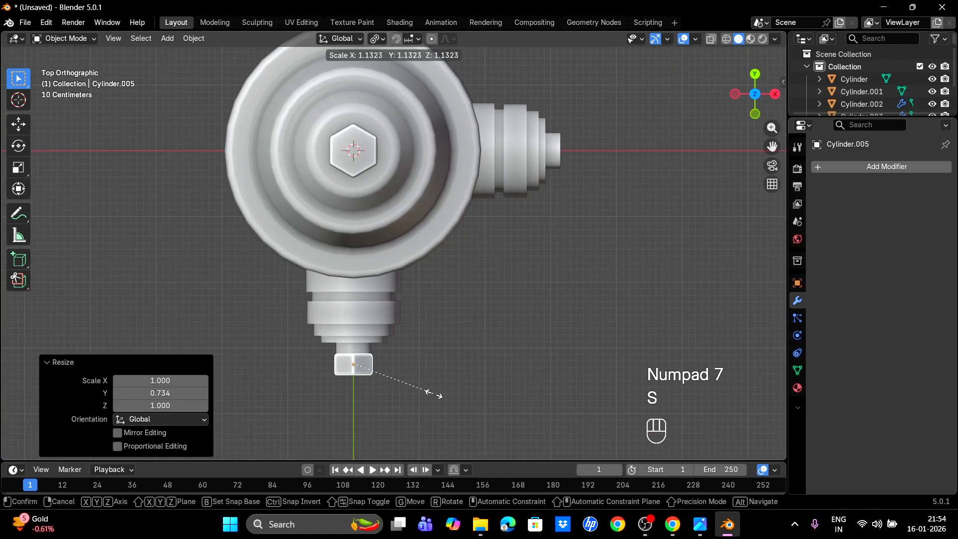
{"action": "left_click", "coordinate": [435, 394]}
{"action": "key", "text": "g"}
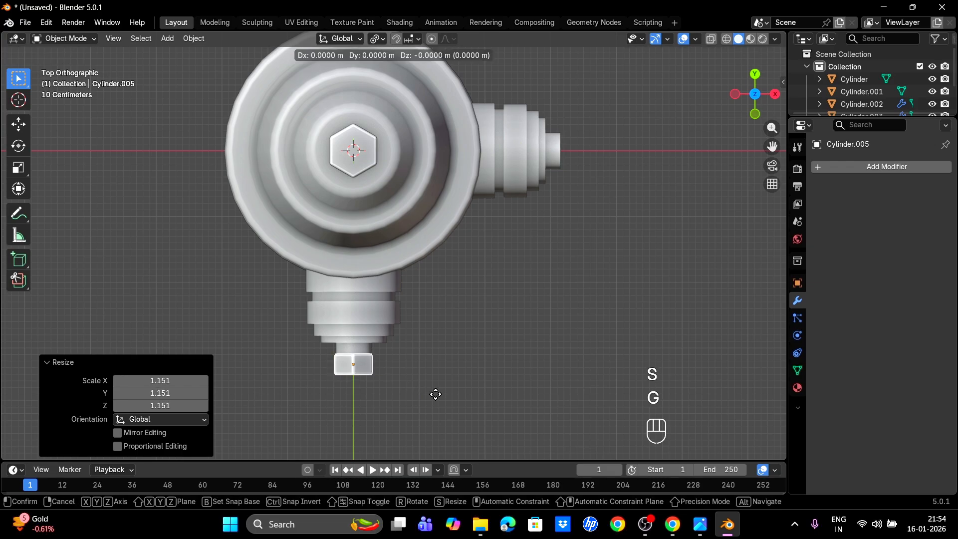
{"action": "key", "text": "x"}
{"action": "left_click", "coordinate": [436, 398]}
{"action": "key", "text": "s"}
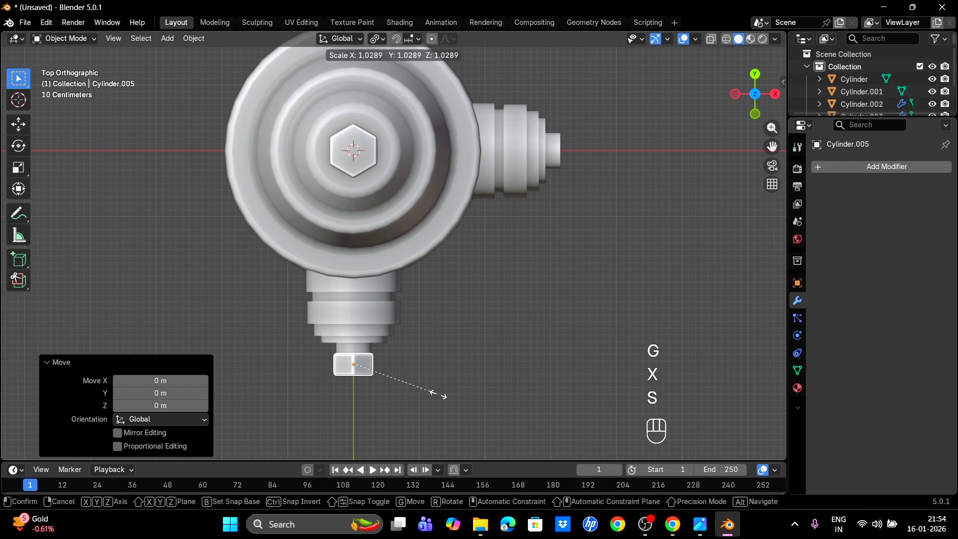
{"action": "left_click", "coordinate": [440, 395]}
{"action": "key", "text": "g"}
{"action": "key", "text": "x"}
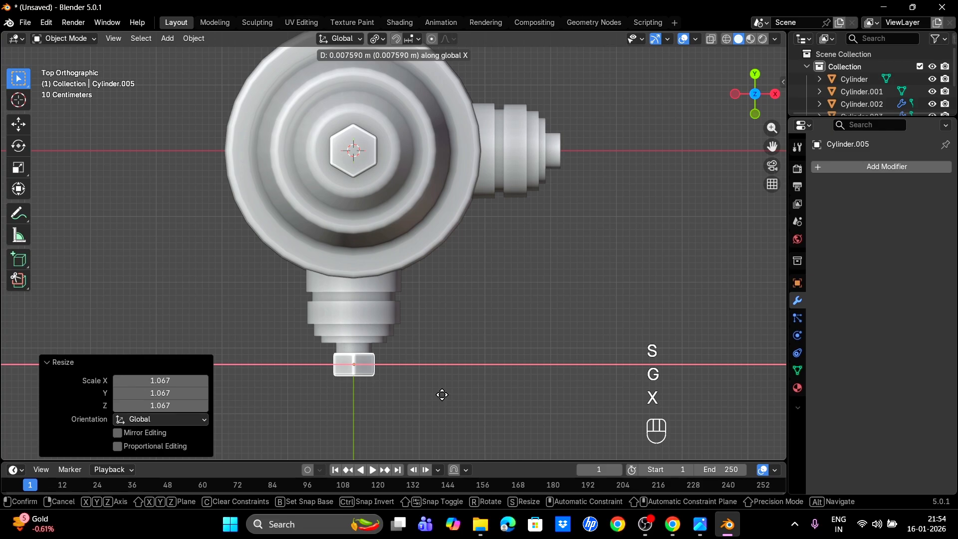
{"action": "left_click", "coordinate": [441, 394]}
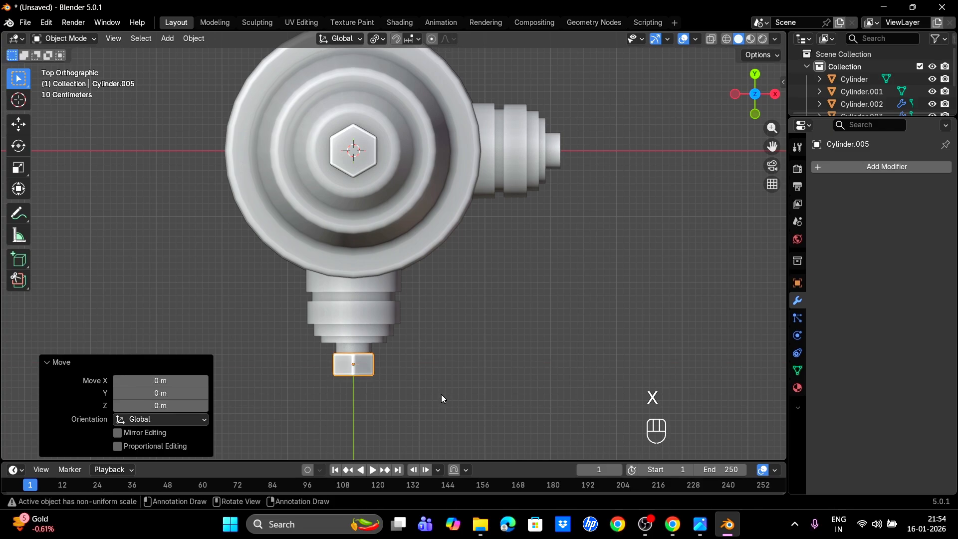
- Duplicate the front outlet's bolt along the Y axis onto the tip of the opposite outlet
{"action": "middle_click_drag", "start_coordinate": [437, 400], "coordinate": [391, 294]}
{"action": "scroll", "coordinate": [430, 294], "scroll_direction": "down", "scroll_amount": 2}
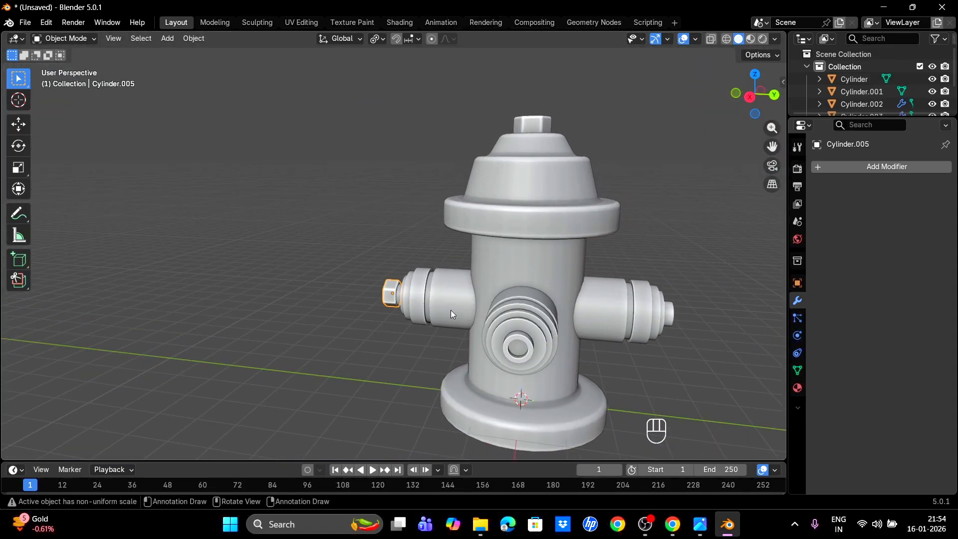
{"action": "key", "text": "shift+d"}
{"action": "key", "text": "y"}
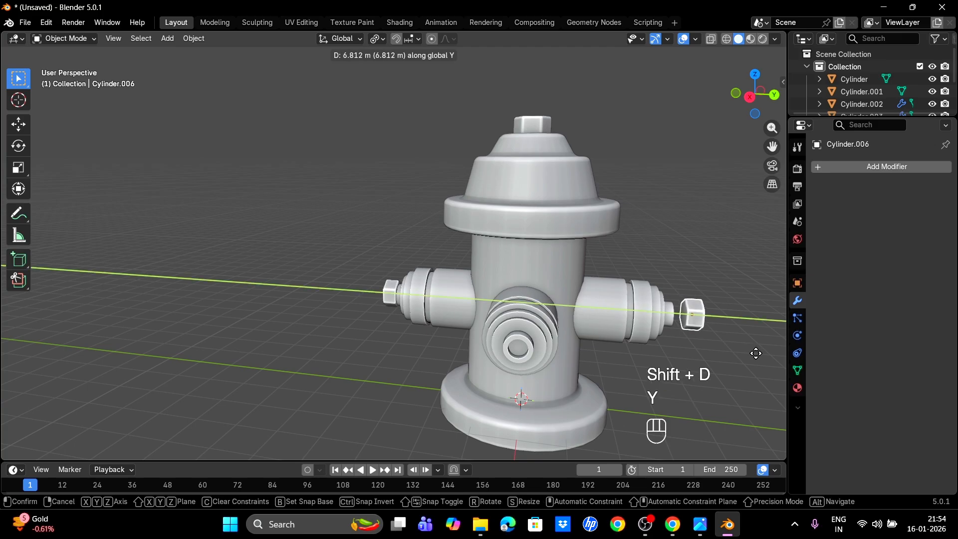
{"action": "left_click", "coordinate": [731, 354]}
- Lower the duplicated bolt slightly along the Z axis to centre it on the rear outlet's tip, then deselect it
{"action": "middle_click_drag", "start_coordinate": [729, 355], "coordinate": [646, 315]}
{"action": "scroll", "coordinate": [729, 209], "scroll_direction": "up", "scroll_amount": 3}
{"action": "left_click_drag", "start_coordinate": [770, 149], "coordinate": [479, 89]}
{"action": "scroll", "coordinate": [593, 263], "scroll_direction": "up", "scroll_amount": 3}
{"action": "middle_click_drag", "start_coordinate": [593, 263], "coordinate": [733, 282]}
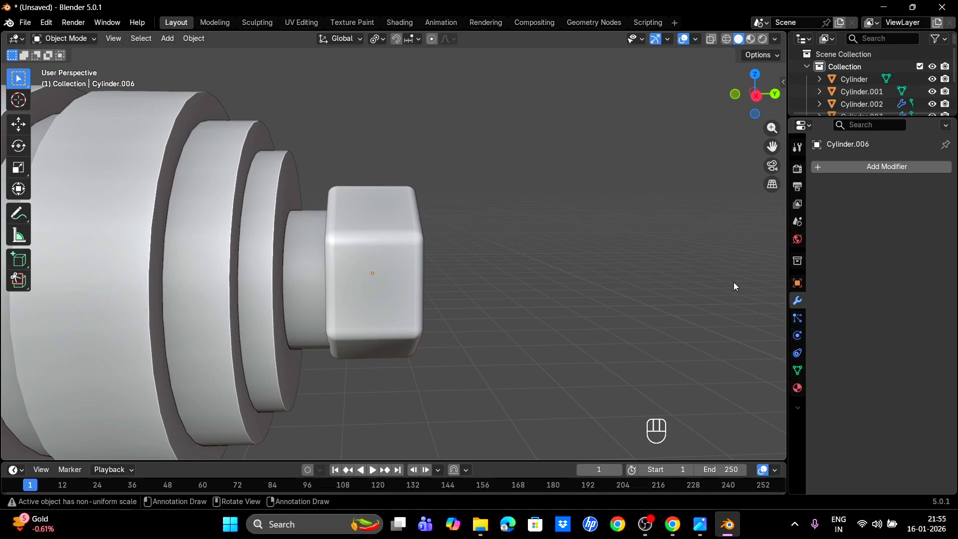
{"action": "left_click", "coordinate": [378, 269]}
{"action": "key", "text": "g"}
{"action": "key", "text": "z"}
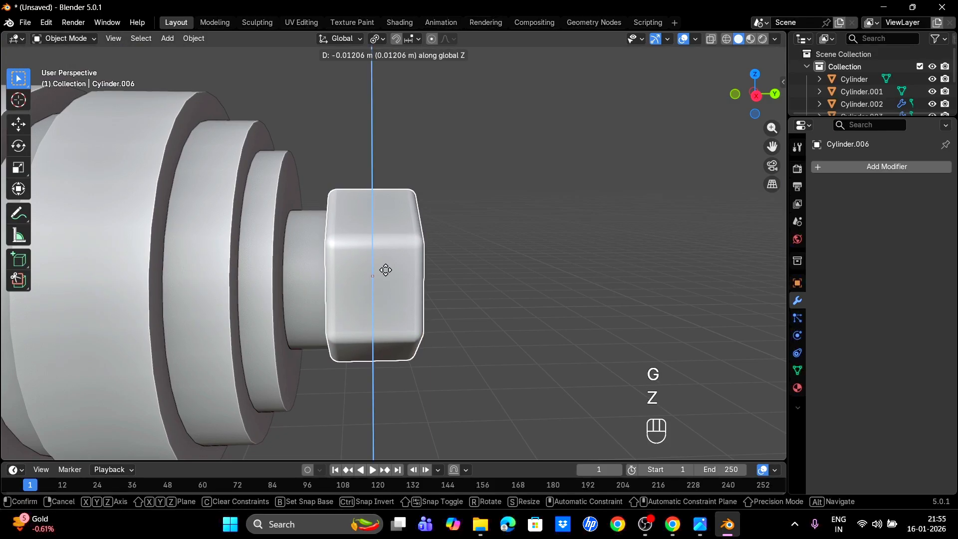
{"action": "left_click", "coordinate": [387, 275]}
{"action": "left_click", "coordinate": [535, 287]}
- Lower the front outlet's bolt about 0.025 m along the Z axis to centre it on its tip, then deselect it
{"action": "scroll", "coordinate": [537, 287], "scroll_direction": "down", "scroll_amount": 7}
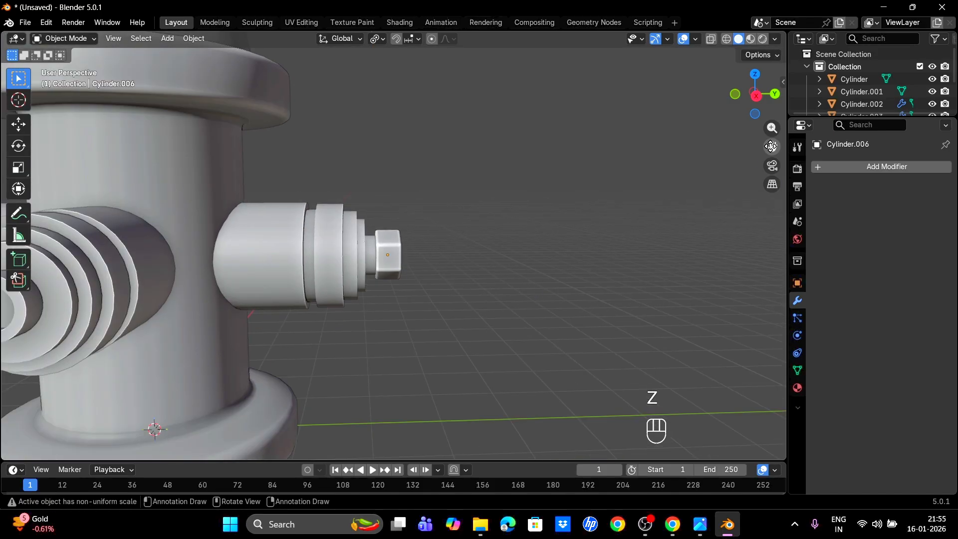
{"action": "left_click_drag", "start_coordinate": [772, 147], "coordinate": [640, 200]}
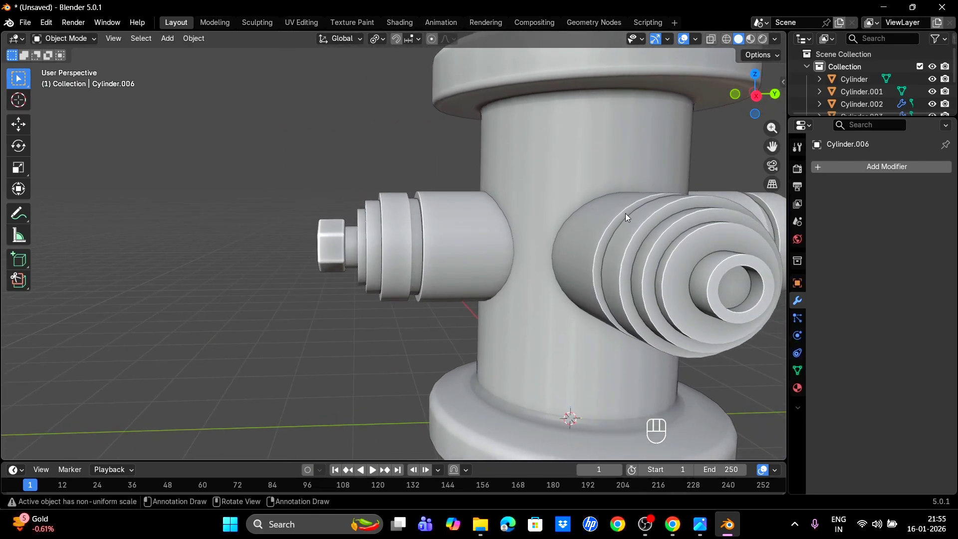
{"action": "key", "text": "KP_3"}
{"action": "left_click", "coordinate": [333, 237]}
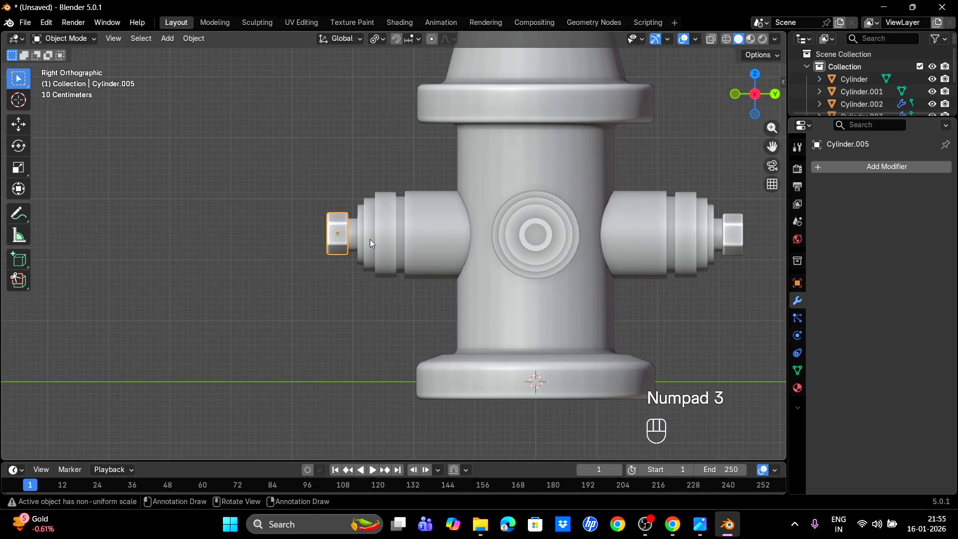
{"action": "key", "text": "g"}
{"action": "key", "text": "z"}
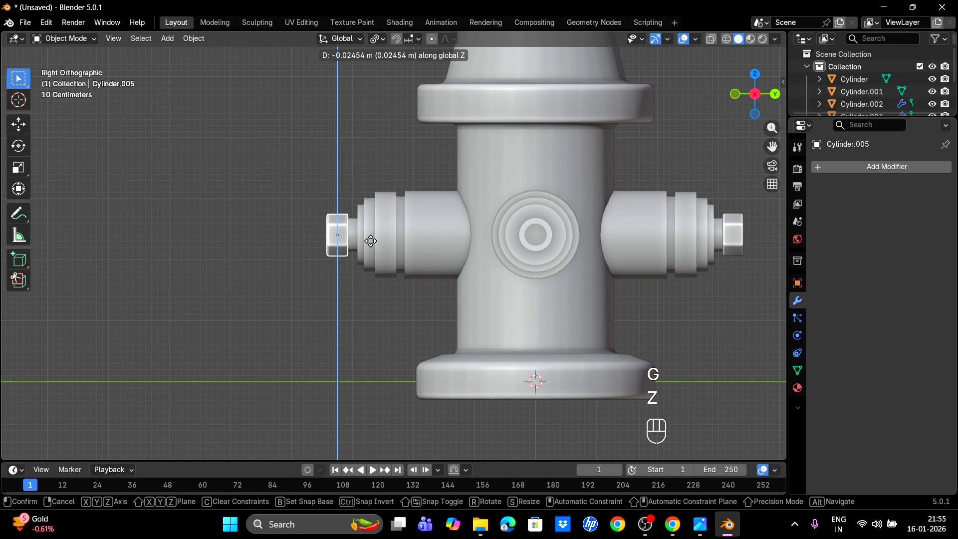
{"action": "left_click", "coordinate": [370, 241]}
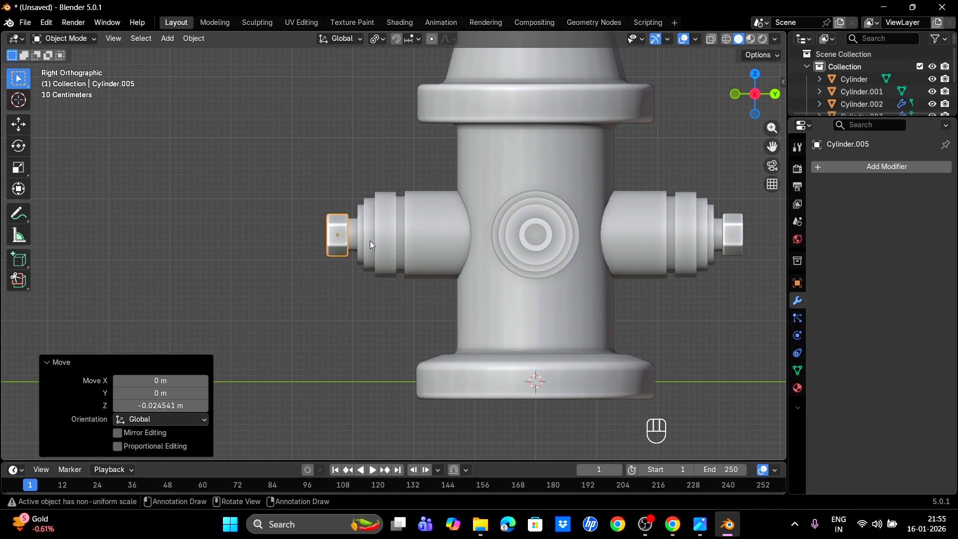
{"action": "left_click", "coordinate": [268, 258]}
- Duplicate the hydrant's top bolt and move the copy about -1.49 m along the X axis over the cap's flange
{"action": "middle_click_drag", "start_coordinate": [318, 253], "coordinate": [418, 268]}
{"action": "scroll", "coordinate": [418, 268], "scroll_direction": "down", "scroll_amount": 3}
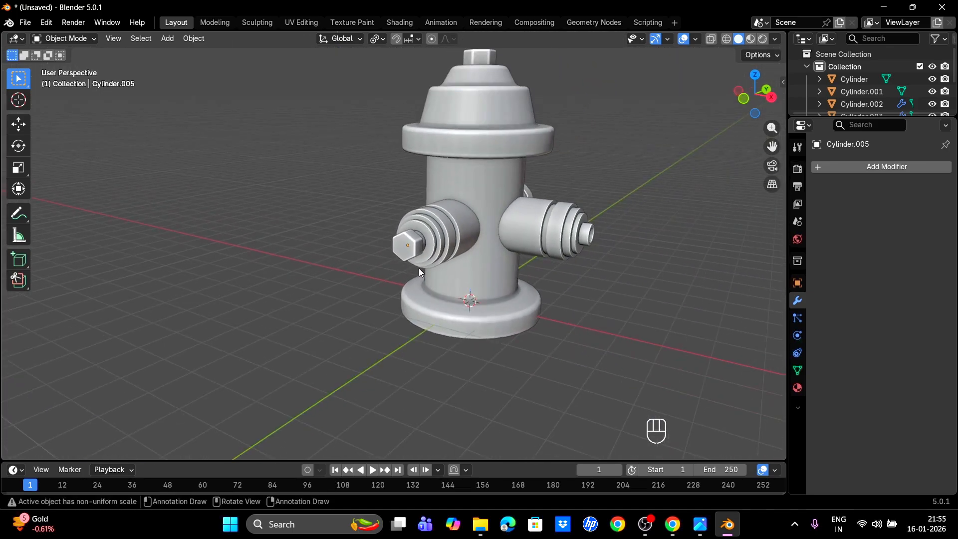
{"action": "left_click_drag", "start_coordinate": [772, 153], "coordinate": [719, 249]}
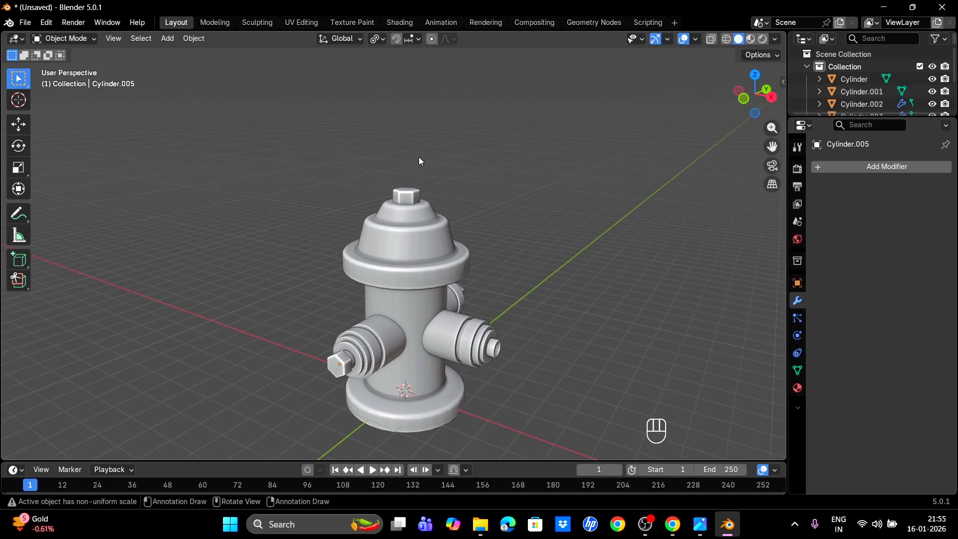
{"action": "key", "text": "KP_7"}
{"action": "left_click", "coordinate": [377, 196]}
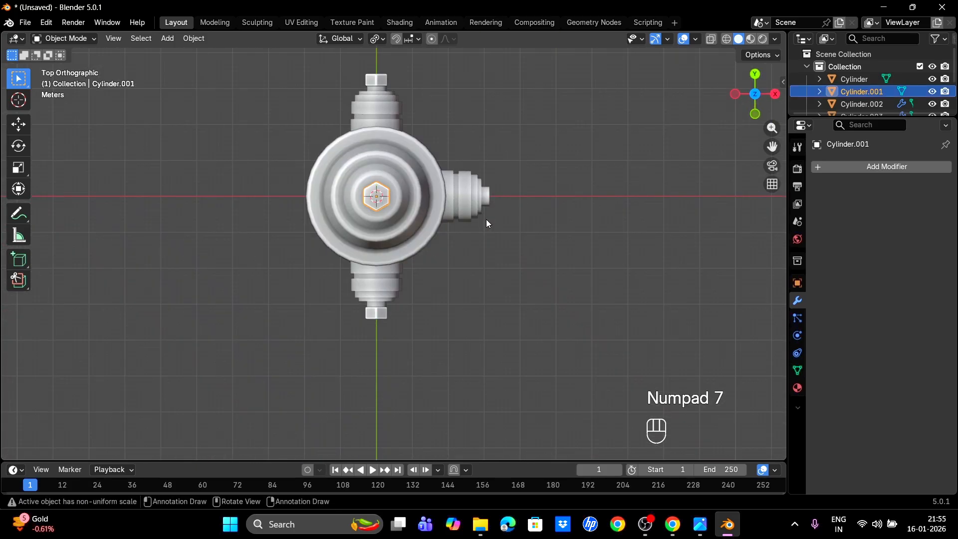
{"action": "key", "text": "shift+d"}
{"action": "key", "text": "x"}
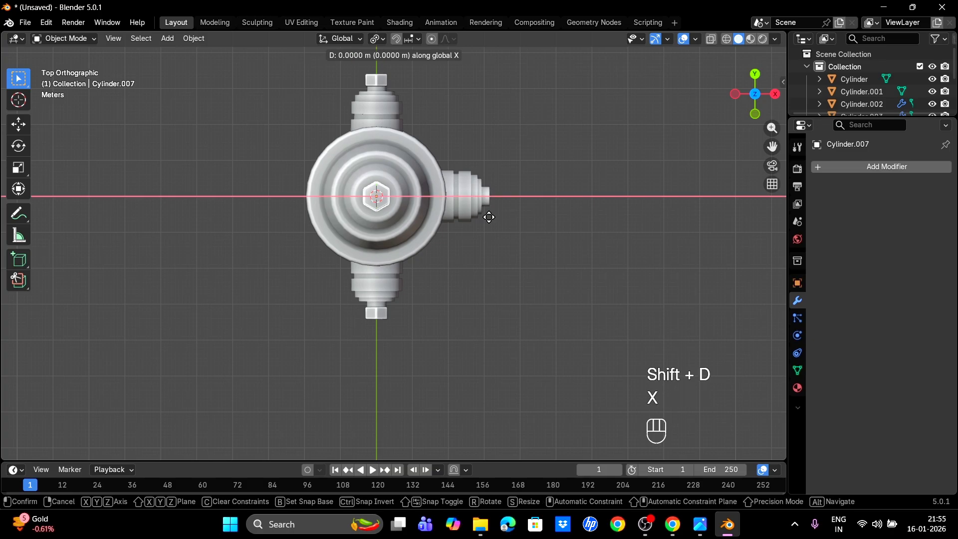
{"action": "left_click", "coordinate": [436, 220]}
- Scale the copied bolt uniformly by 0.585 and again by 0.75, and flatten it by 0.737 along the Z axis
{"action": "key", "text": "s"}
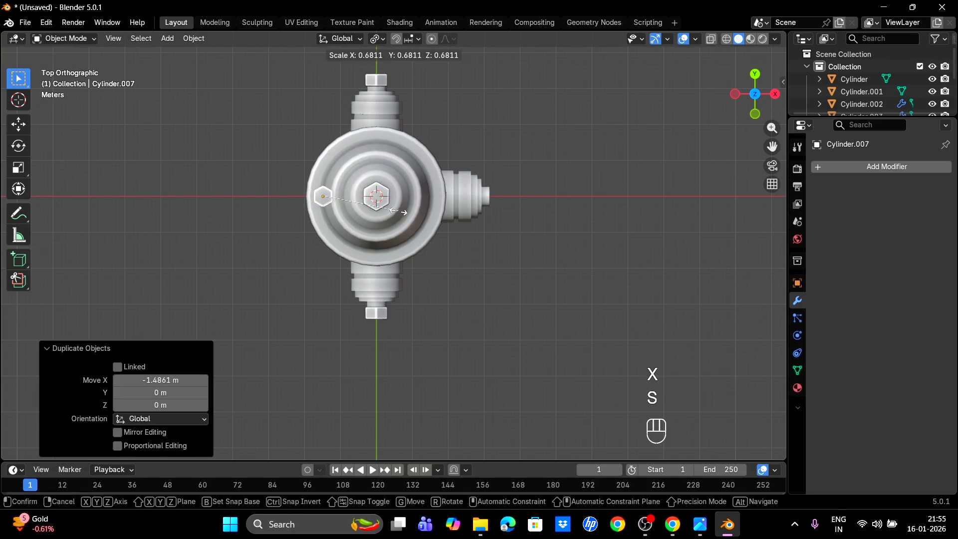
{"action": "left_click", "coordinate": [394, 212]}
{"action": "key", "text": "KP_1"}
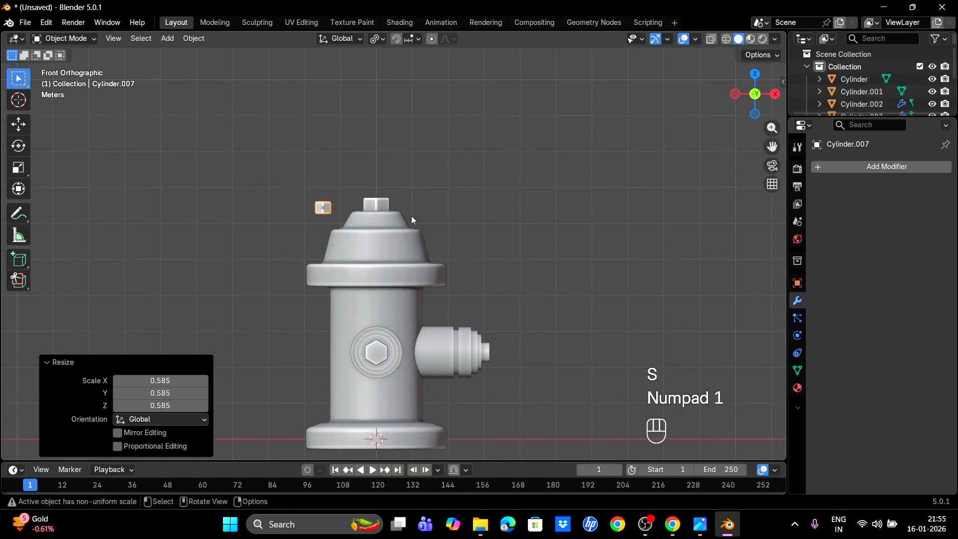
{"action": "key", "text": "s"}
{"action": "left_click", "coordinate": [380, 220]}
{"action": "key", "text": "s"}
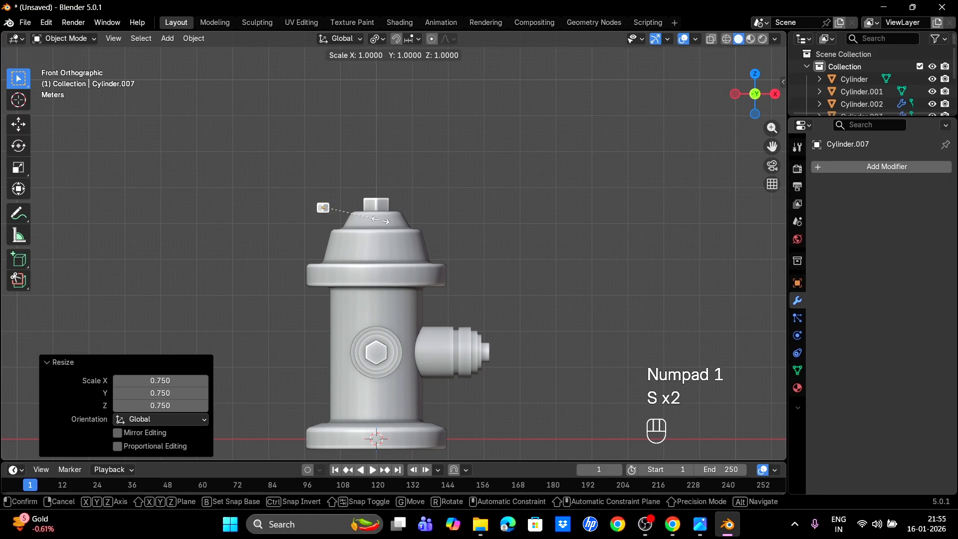
{"action": "key", "text": "z"}
{"action": "left_click", "coordinate": [364, 220]}
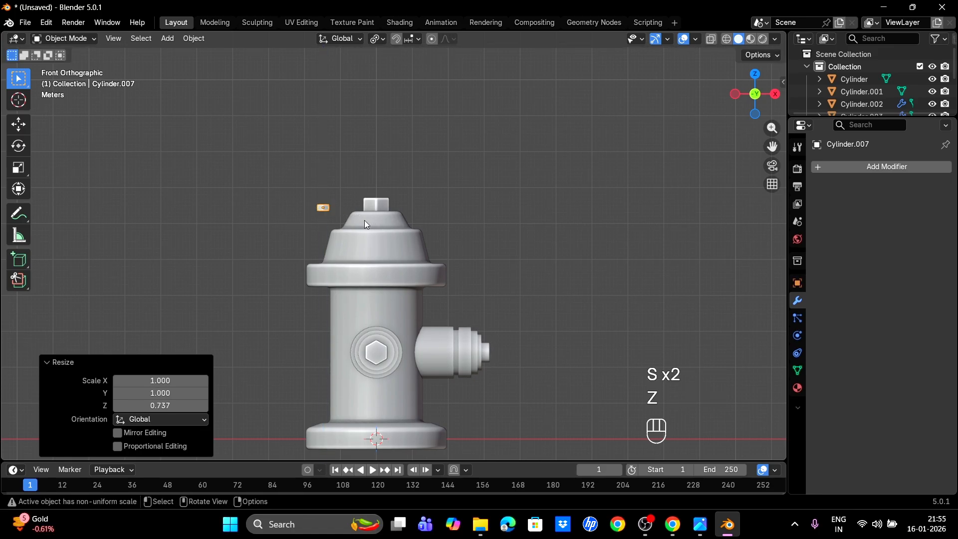
- Lower the small bolt about 1.47 m along Z to the cap's flange and shift it about -0.167 m along X
{"action": "key", "text": "g"}
{"action": "key", "text": "z"}
{"action": "left_click", "coordinate": [351, 273]}
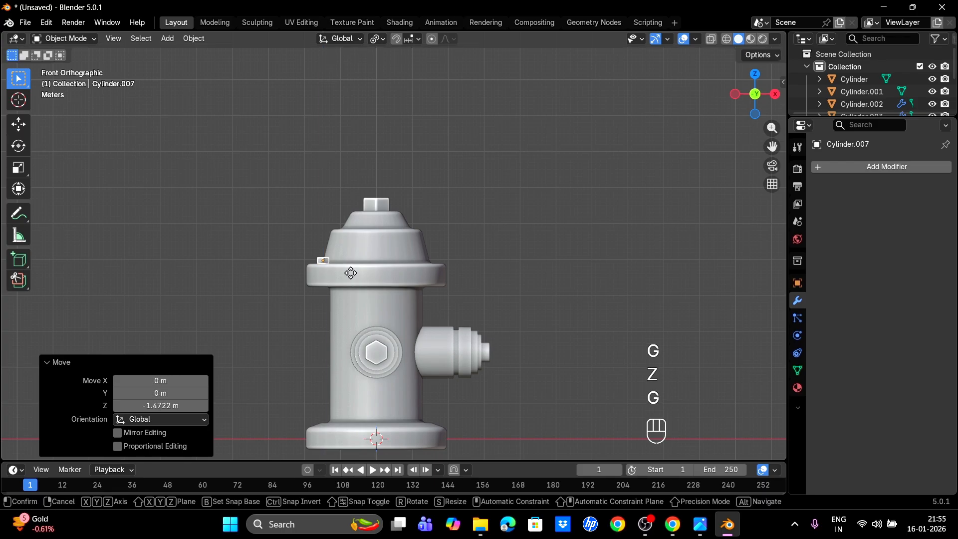
{"action": "key", "text": "g"}
{"action": "key", "text": "x"}
{"action": "left_click", "coordinate": [347, 273]}
- Scale the flange bolt by 0.846, nudge it about -0.034 m along X away from the cap wall, and shrink it slightly more
{"action": "key", "text": "s"}
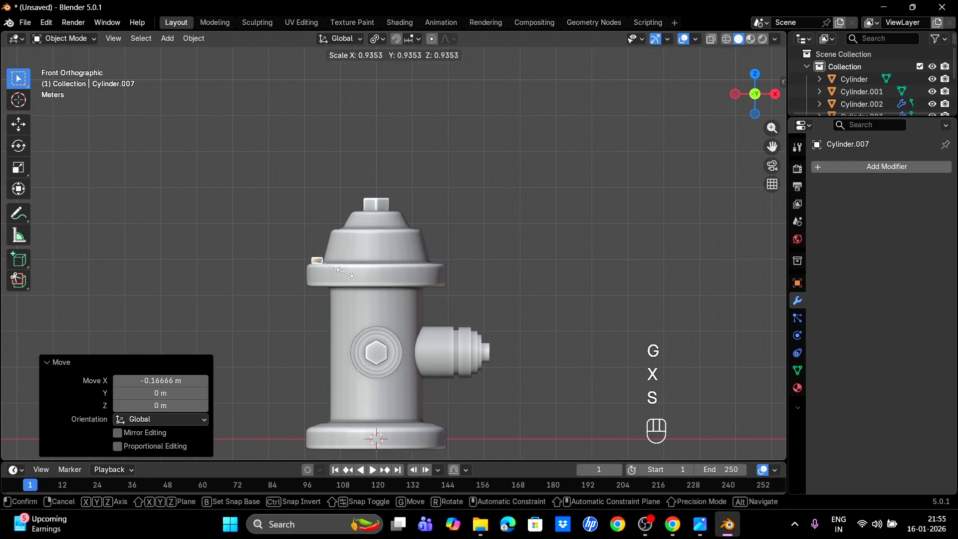
{"action": "left_click", "coordinate": [343, 274]}
{"action": "scroll", "coordinate": [341, 275], "scroll_direction": "up", "scroll_amount": 6}
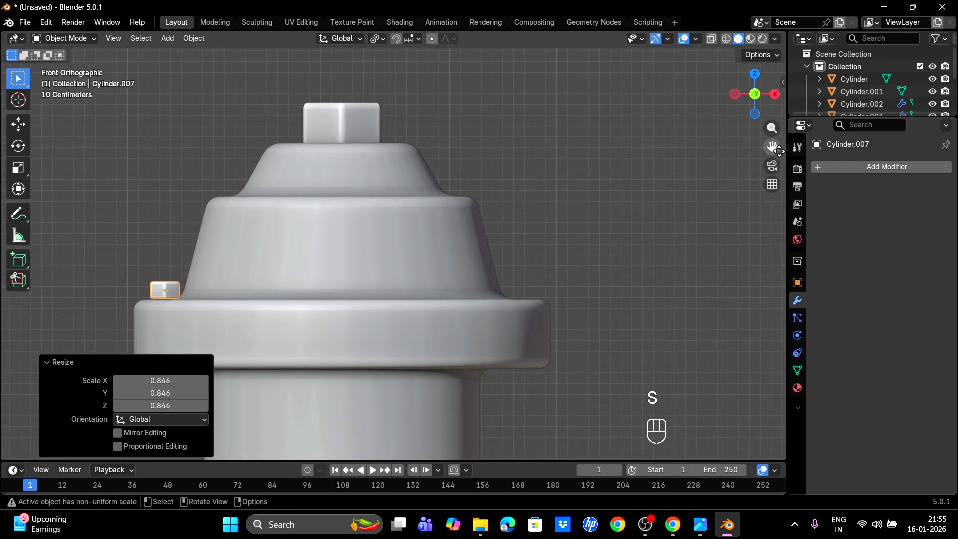
{"action": "left_click_drag", "start_coordinate": [776, 148], "coordinate": [957, 113]}
{"action": "scroll", "coordinate": [409, 243], "scroll_direction": "up", "scroll_amount": 4}
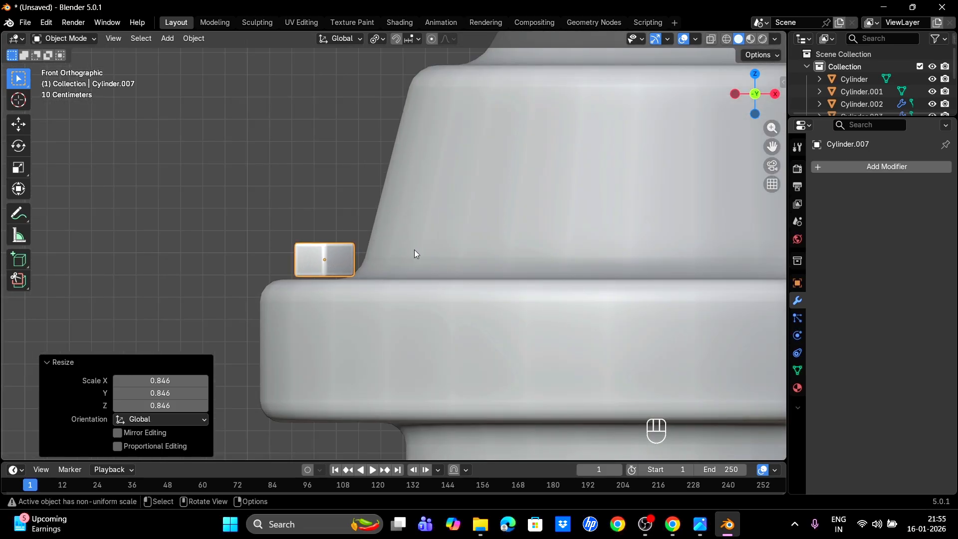
{"action": "key", "text": "g"}
{"action": "key", "text": "x"}
{"action": "left_click", "coordinate": [404, 252]}
{"action": "key", "text": "s"}
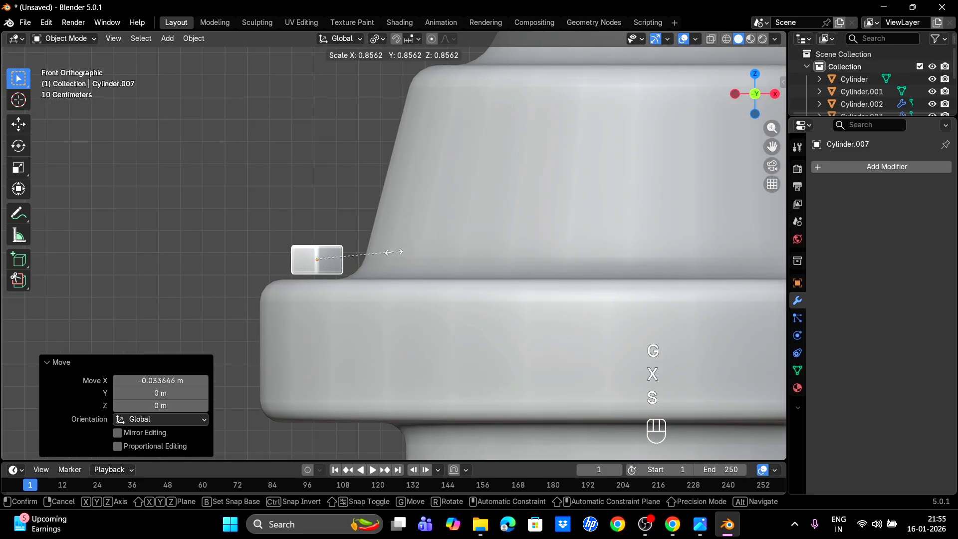
{"action": "left_click", "coordinate": [390, 252]}
- Lower the flange bolt about 0.049 m along Z so it sits on the flange, and deselect it
{"action": "key", "text": "g"}
{"action": "key", "text": "z"}
{"action": "left_click", "coordinate": [389, 267]}
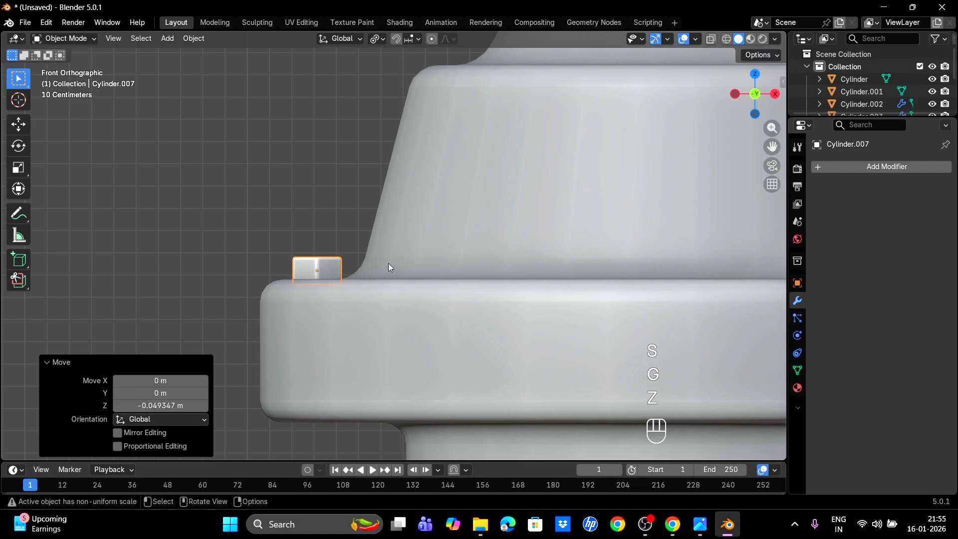
{"action": "left_click", "coordinate": [310, 211]}
{"action": "middle_click_drag", "start_coordinate": [310, 210], "coordinate": [421, 286]}
- Enlarge the flange bolt uniformly by 1.1 and check how it sits on the flange
{"action": "key", "text": "KP_7"}
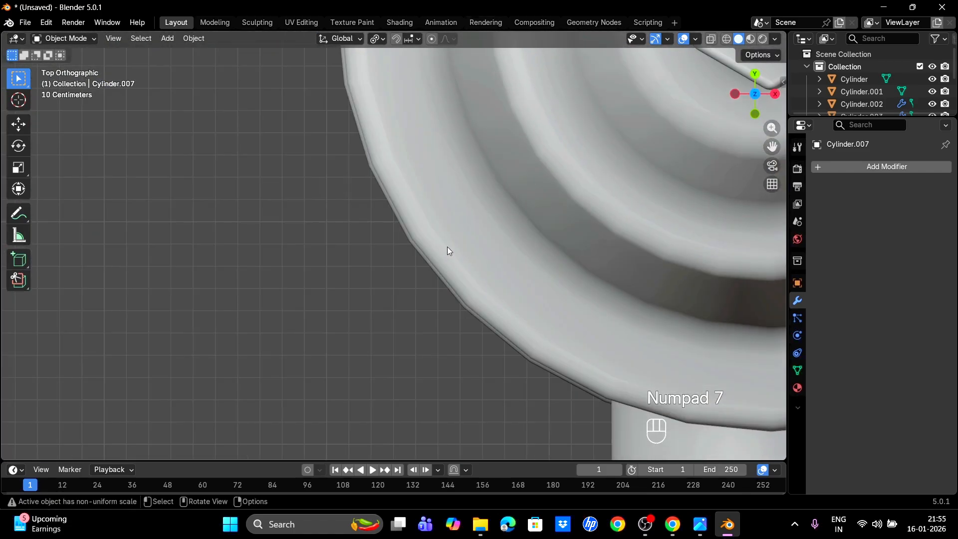
{"action": "left_click_drag", "start_coordinate": [771, 148], "coordinate": [681, 172]}
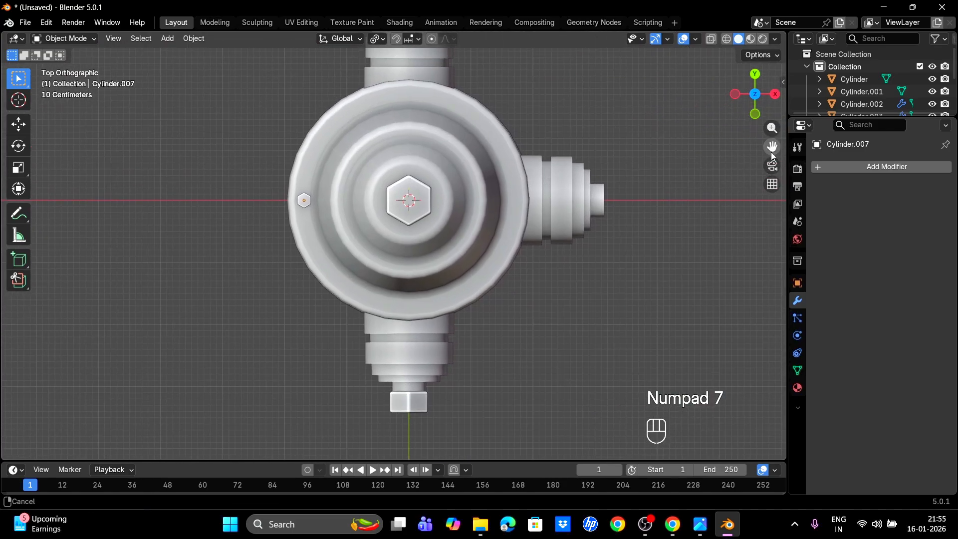
{"action": "left_click", "coordinate": [305, 201]}
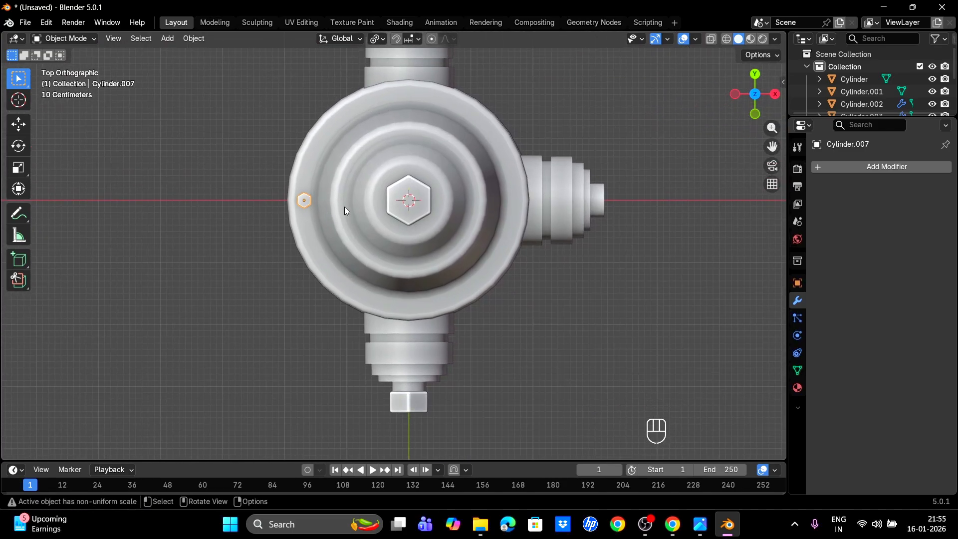
{"action": "key", "text": "s"}
{"action": "left_click", "coordinate": [421, 214]}
{"action": "key", "text": "KP_1"}
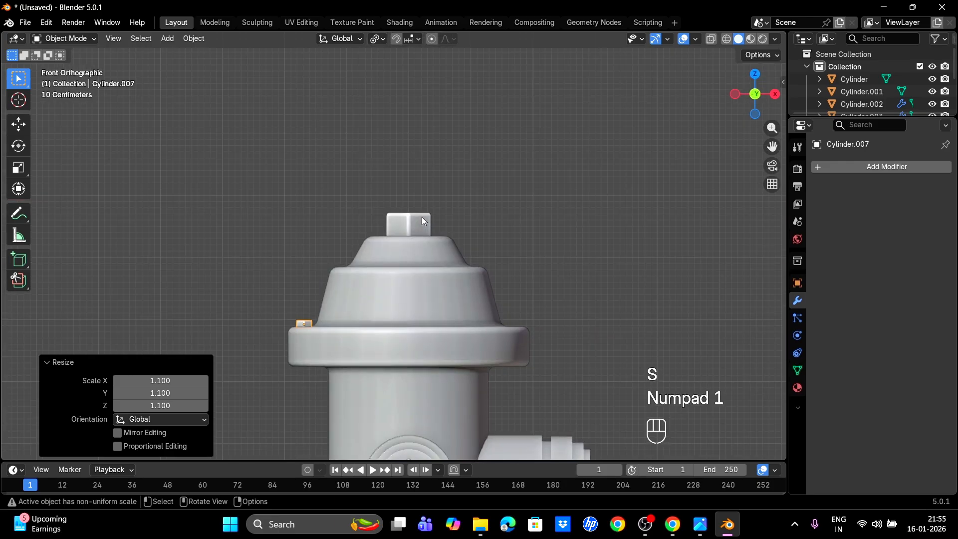
{"action": "middle_click_drag", "start_coordinate": [407, 154], "coordinate": [444, 121]}
{"action": "scroll", "coordinate": [412, 232], "scroll_direction": "up", "scroll_amount": 5}
{"action": "scroll", "coordinate": [439, 113], "scroll_direction": "down", "scroll_amount": 3}
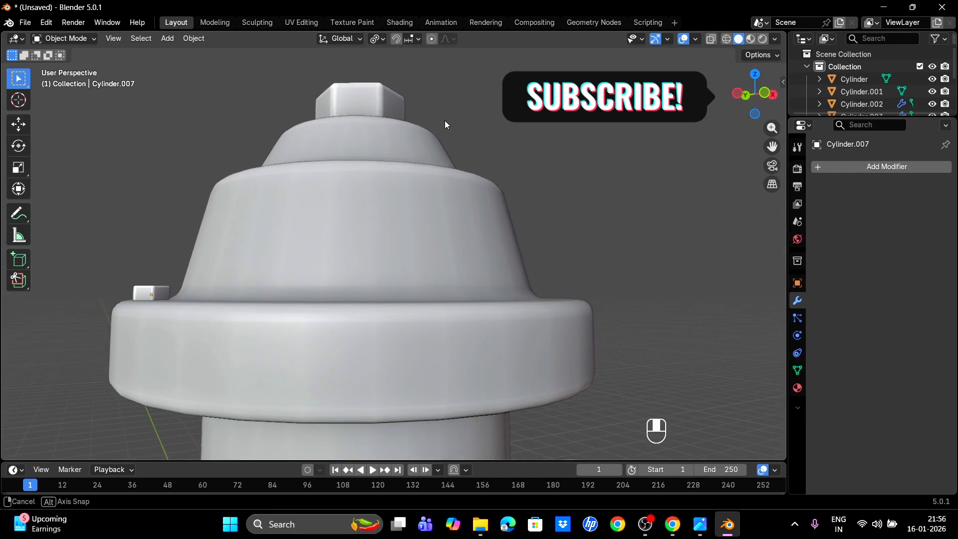
- Try rotating a duplicate of the flange bolt with the pivot set to Median Point, and delete the duplicate
{"action": "key", "text": "KP_7"}
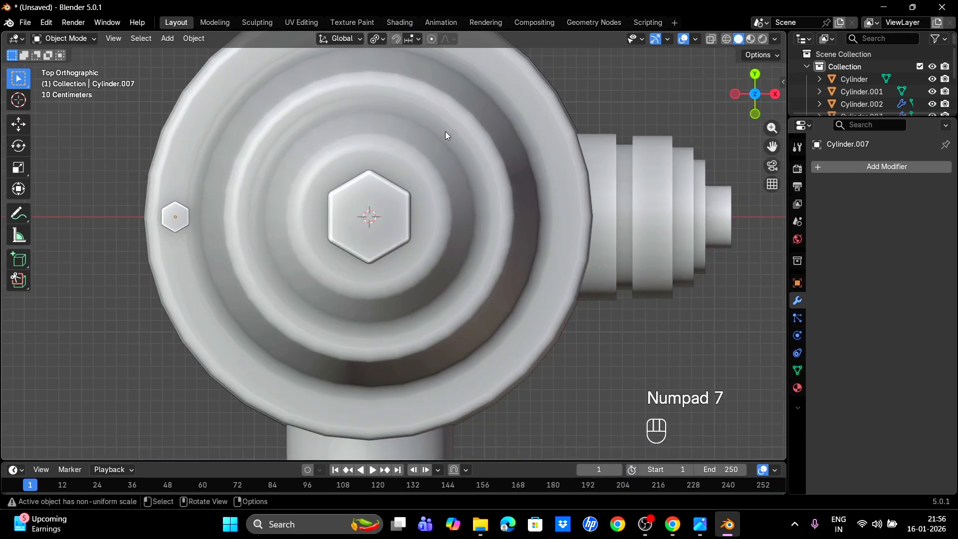
{"action": "scroll", "coordinate": [435, 145], "scroll_direction": "down", "scroll_amount": 3}
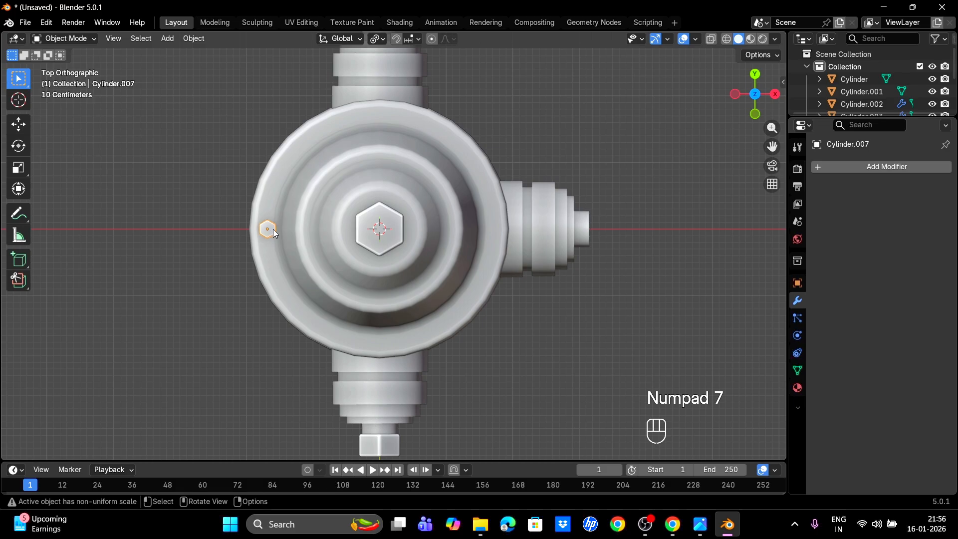
{"action": "key", "text": "shift+d"}
{"action": "key", "text": "r"}
{"action": "key", "text": "Escape"}
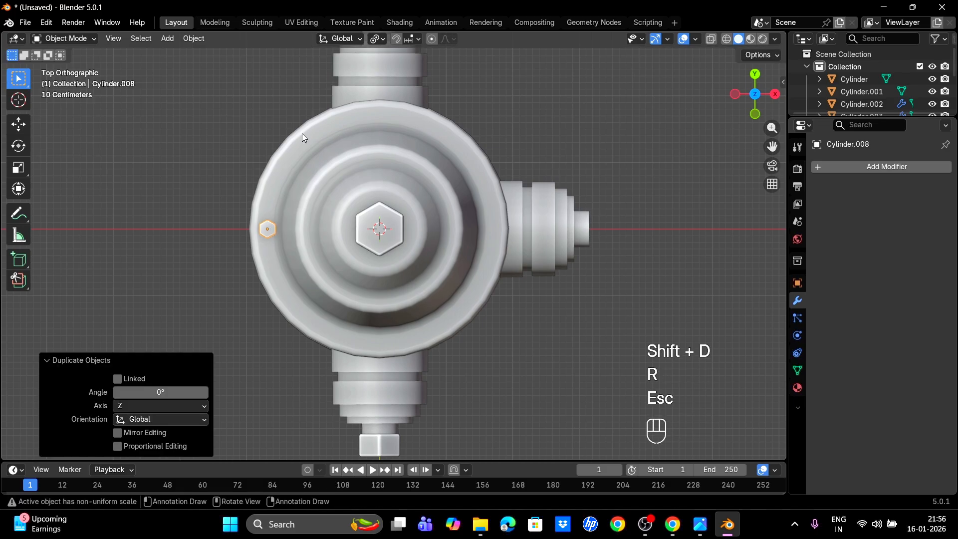
{"action": "left_click", "coordinate": [355, 40]}
{"action": "left_click", "coordinate": [377, 39]}
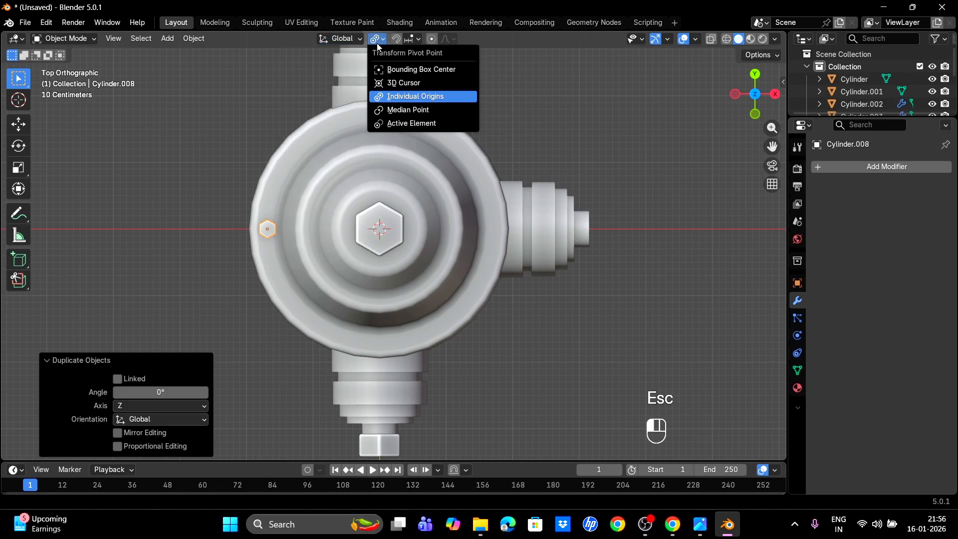
{"action": "left_click", "coordinate": [414, 110]}
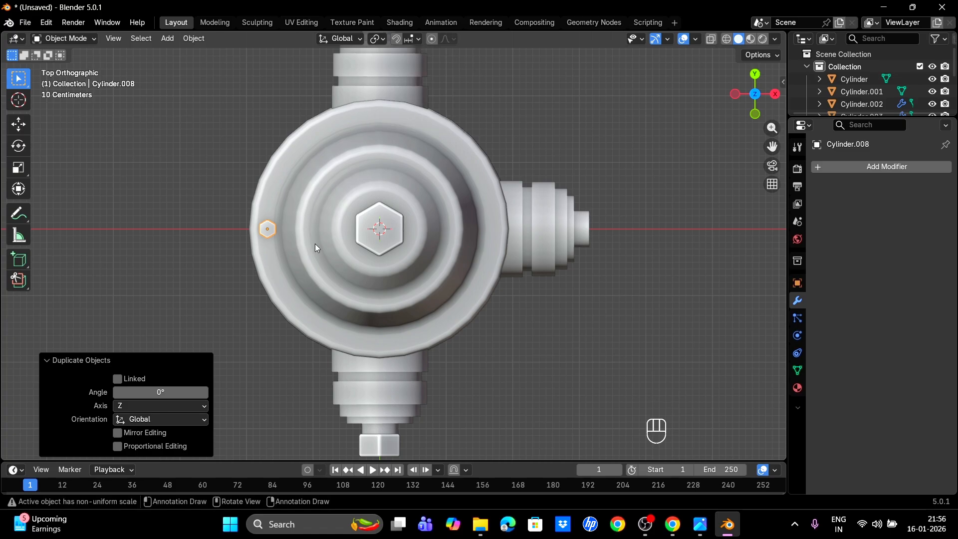
{"action": "key", "text": "r"}
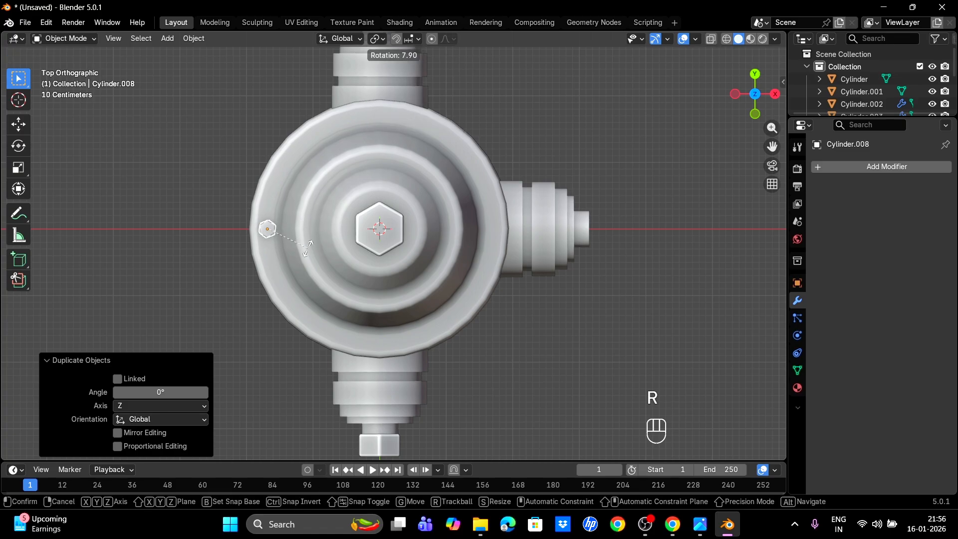
{"action": "key", "text": "Escape"}
{"action": "key", "text": "Delete"}
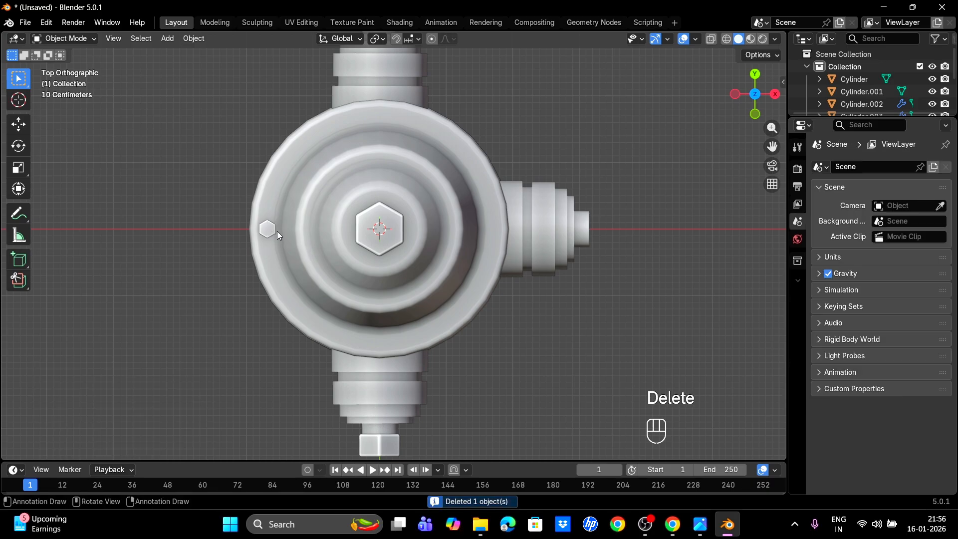
- Set the pivot to the 3D Cursor and duplicate the flange bolt, rotating the copy about 88.5° around the cap
{"action": "left_click", "coordinate": [263, 230]}
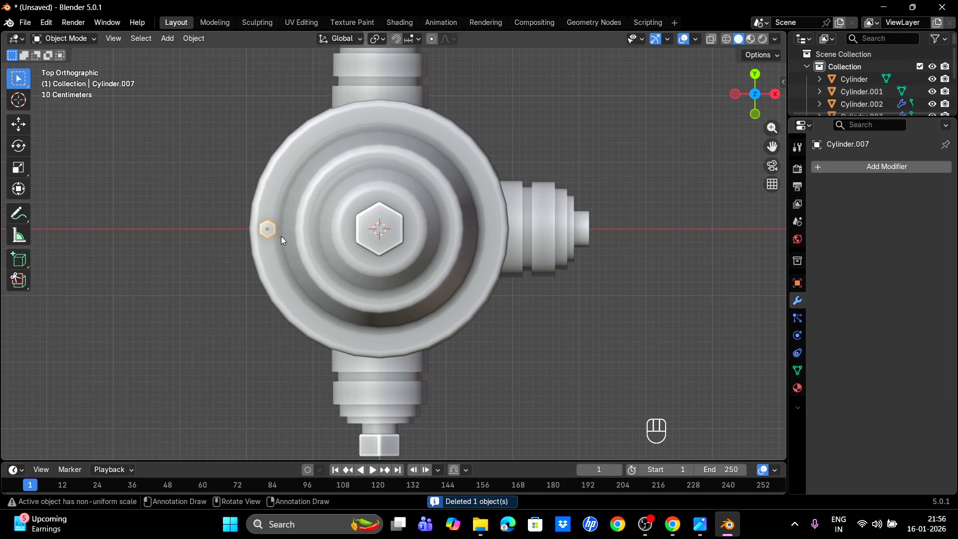
{"action": "left_click", "coordinate": [383, 40]}
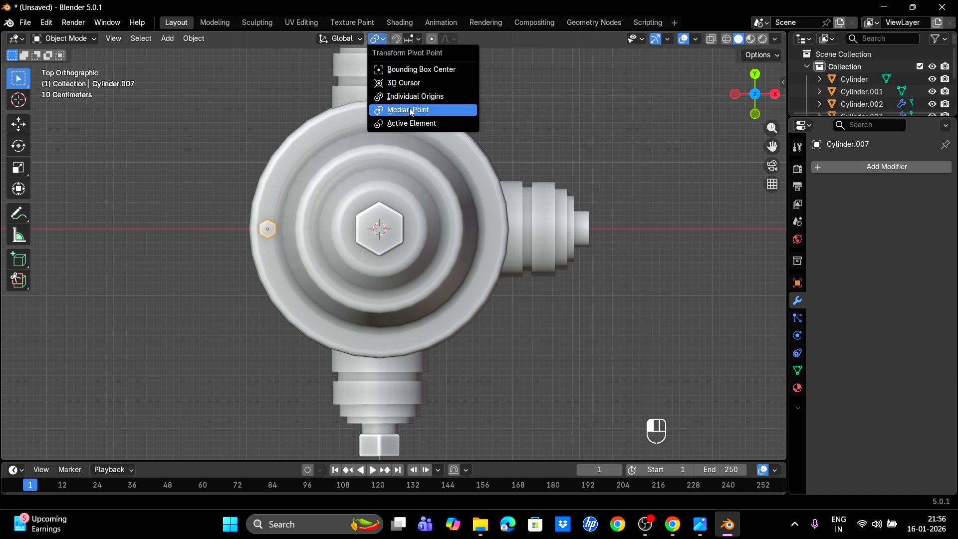
{"action": "left_click", "coordinate": [408, 83]}
{"action": "key", "text": "shift+d"}
{"action": "key", "text": "r"}
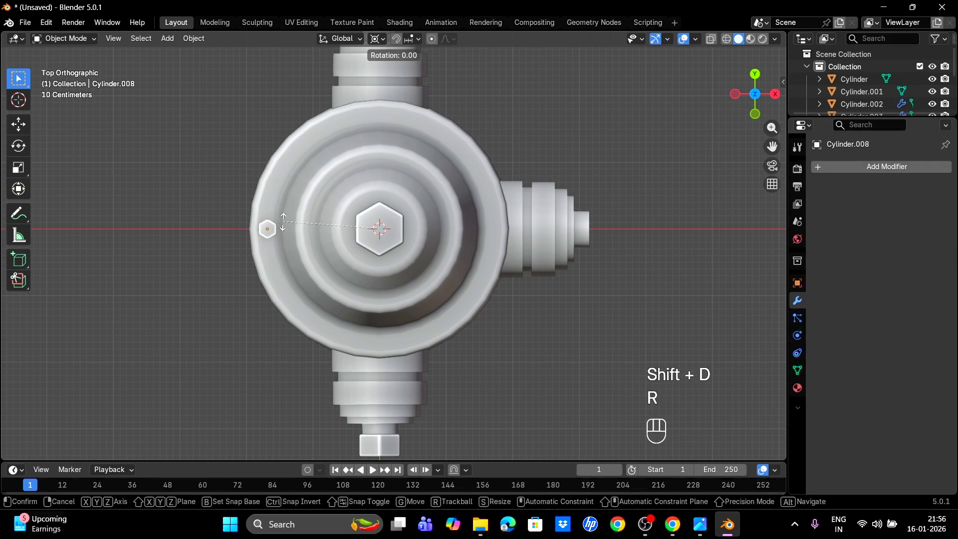
{"action": "left_click", "coordinate": [382, 172]}
- Add two more flange bolts by duplicating the newest one around the cap, rotating about 92.2° and about 89.1°
{"action": "key", "text": "shift+d"}
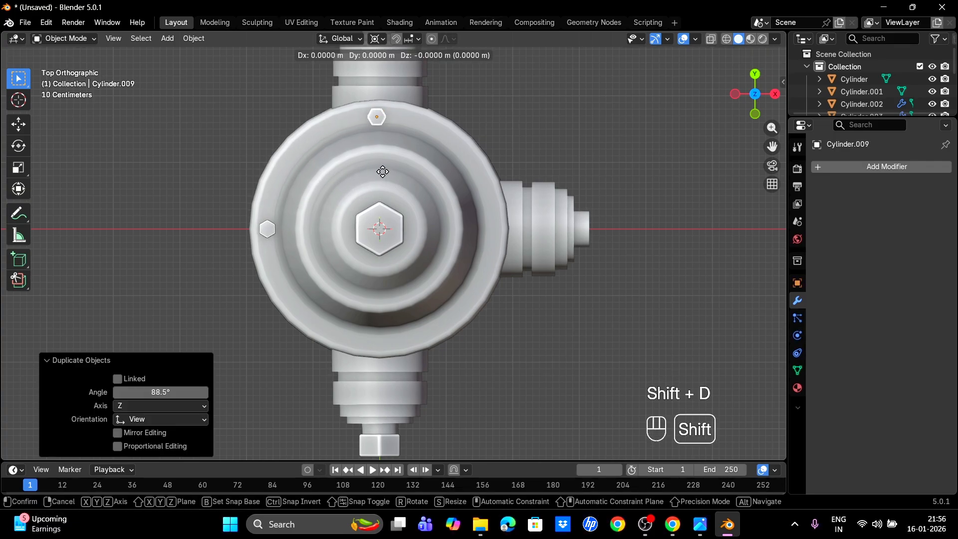
{"action": "key", "text": "r"}
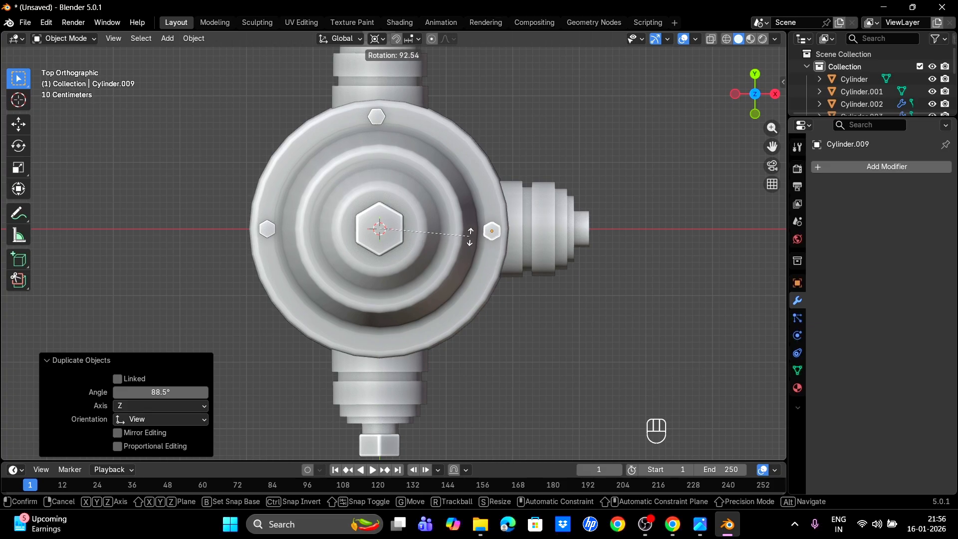
{"action": "left_click", "coordinate": [469, 236]}
{"action": "key", "text": "shift+d"}
{"action": "key", "text": "r"}
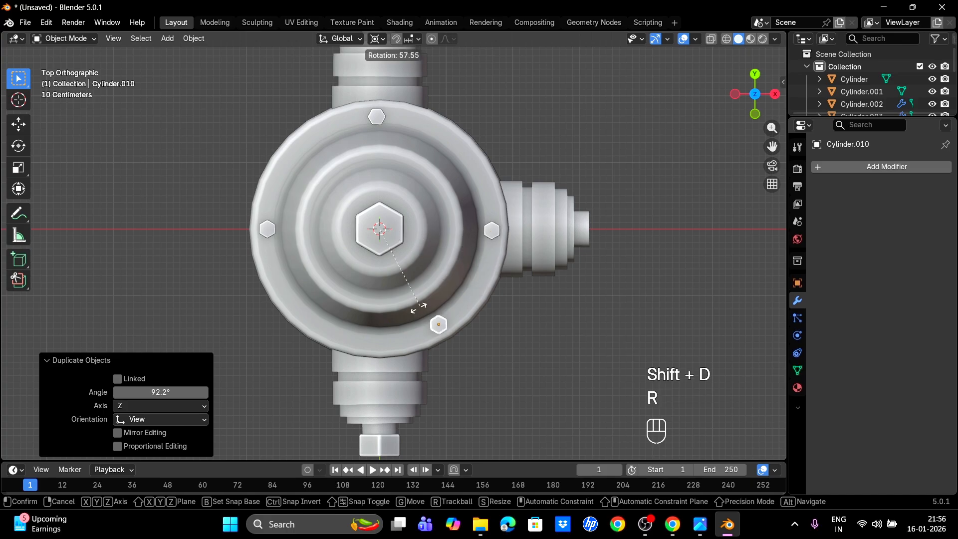
{"action": "left_click", "coordinate": [373, 323]}
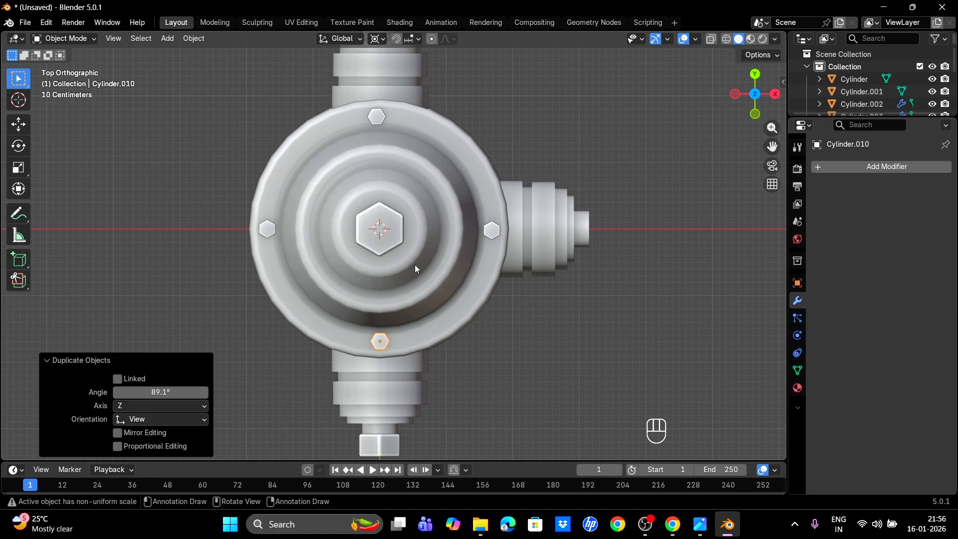
- Duplicate the flange bolts on the +Y and +X sides together and rotate the copies about 48.6° around the cap
{"action": "left_click", "coordinate": [378, 118]}
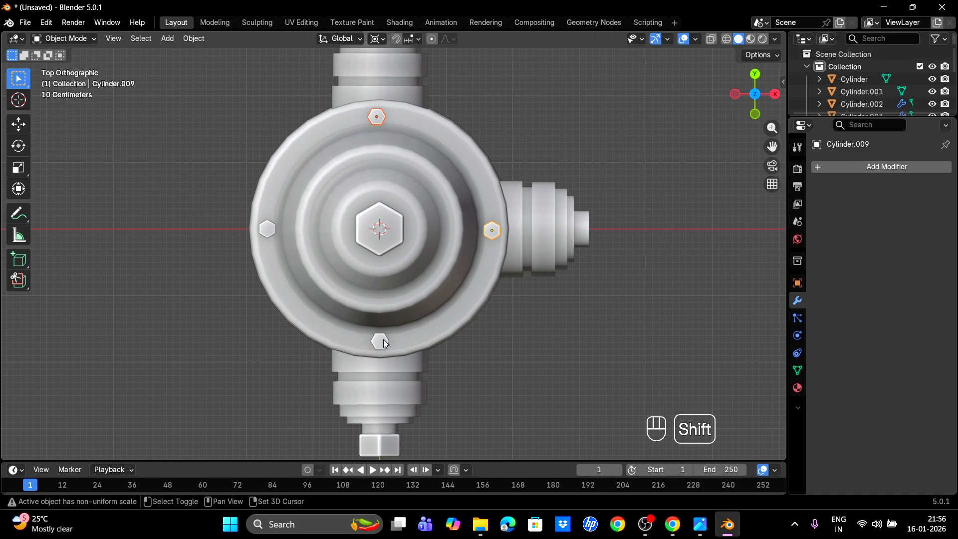
{"action": "key", "text": "shift+d"}
{"action": "key", "text": "r"}
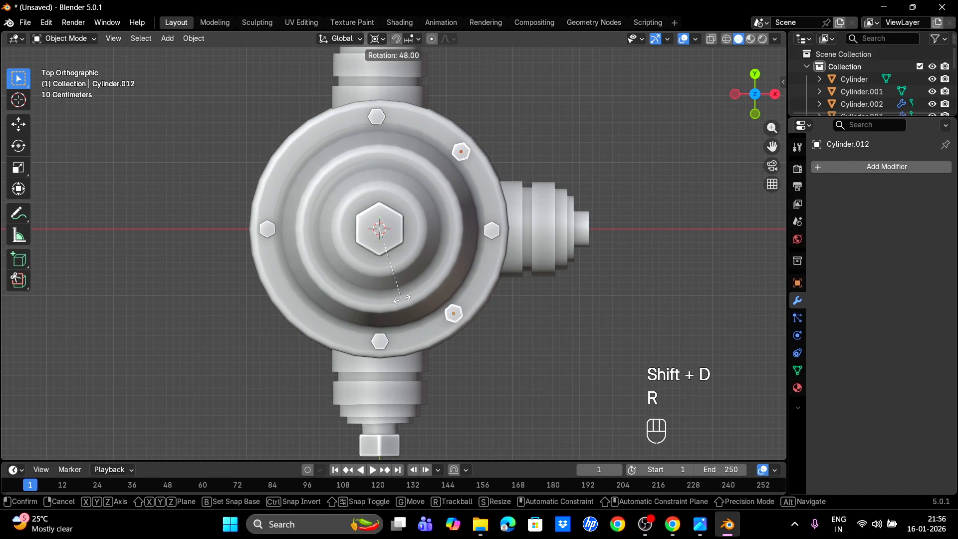
{"action": "left_click", "coordinate": [404, 299]}
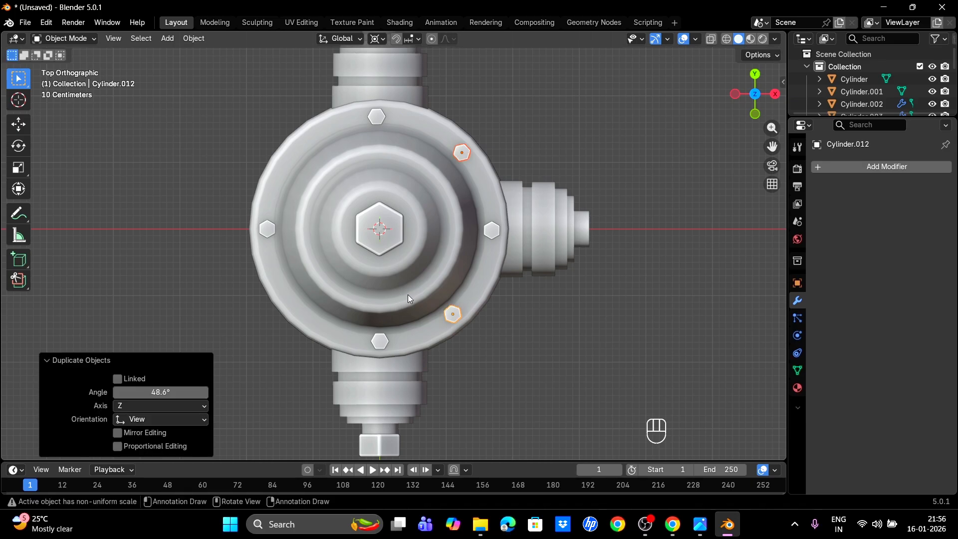
- Duplicate the two diagonal flange bolts, rotate the copies roughly half a turn to the opposite side of the cap, and deselect them
{"action": "key", "text": "shift+d"}
{"action": "key", "text": "r"}
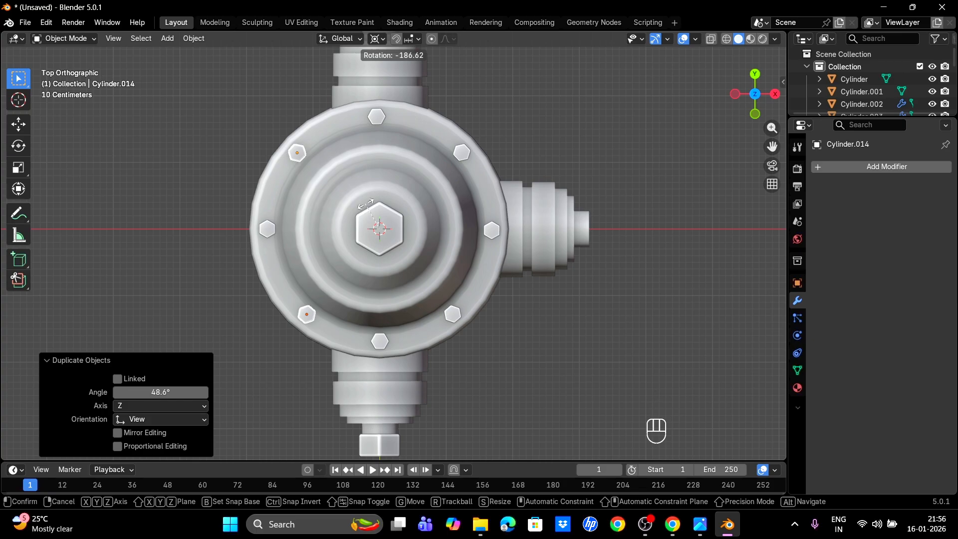
{"action": "left_click", "coordinate": [368, 205]}
{"action": "left_click", "coordinate": [546, 113]}
- Duplicate all eight flange bolts on the cap and move the copies about 4.41 m down the Z axis to the base flange
{"action": "middle_click_drag", "start_coordinate": [476, 235], "coordinate": [429, 255]}
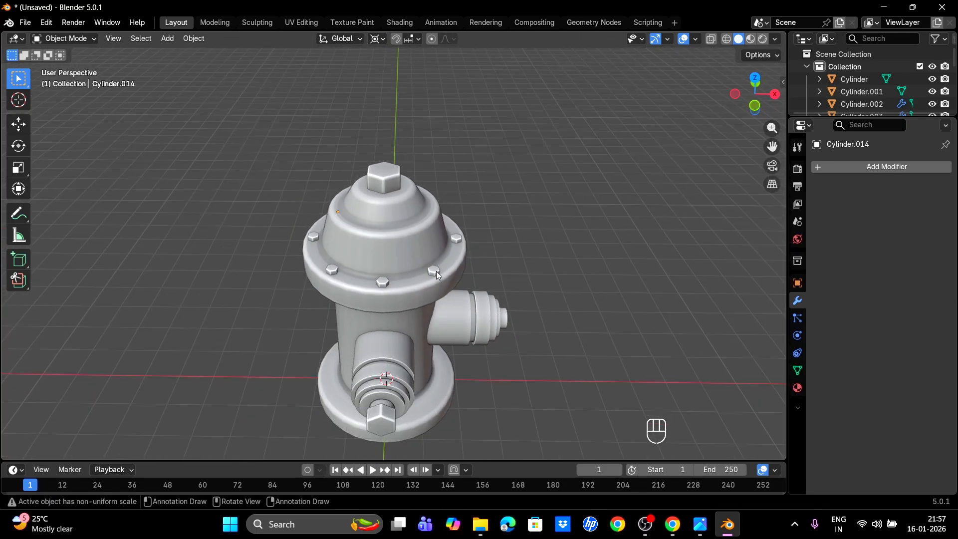
{"action": "left_click", "coordinate": [387, 282], "text": "shift"}
{"action": "left_click", "coordinate": [333, 270], "text": "shift"}
{"action": "left_click", "coordinate": [314, 236], "text": "shift"}
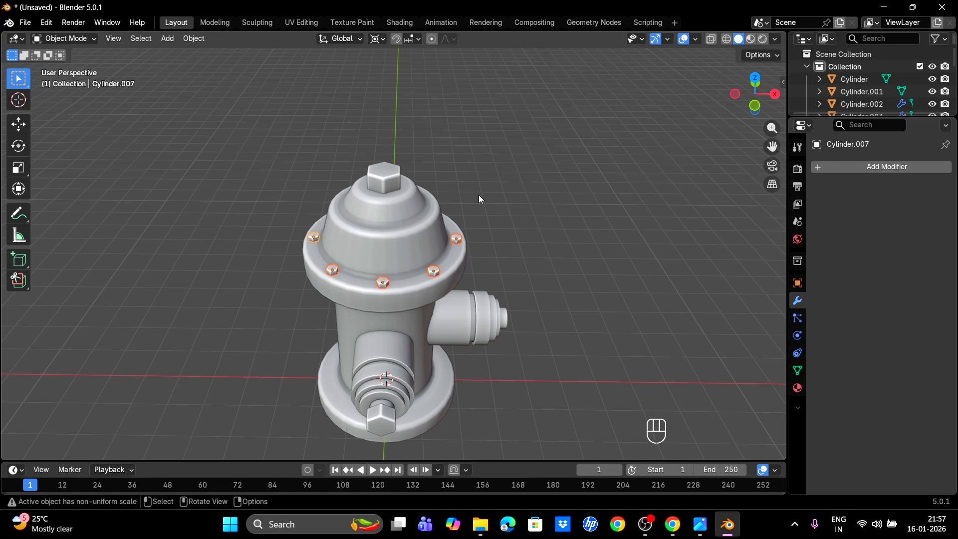
{"action": "middle_click_drag", "start_coordinate": [478, 195], "coordinate": [396, 157]}
{"action": "left_click", "coordinate": [382, 117], "text": "shift"}
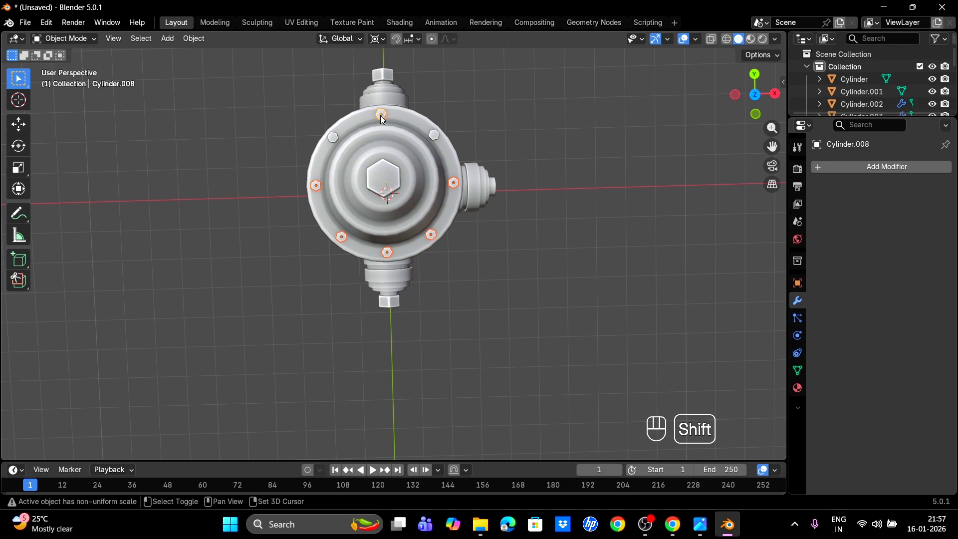
{"action": "left_click", "coordinate": [334, 137], "text": "shift"}
{"action": "left_click", "coordinate": [433, 135], "text": "shift"}
{"action": "middle_click_drag", "start_coordinate": [520, 236], "coordinate": [514, 205]}
{"action": "key", "text": "KP_1"}
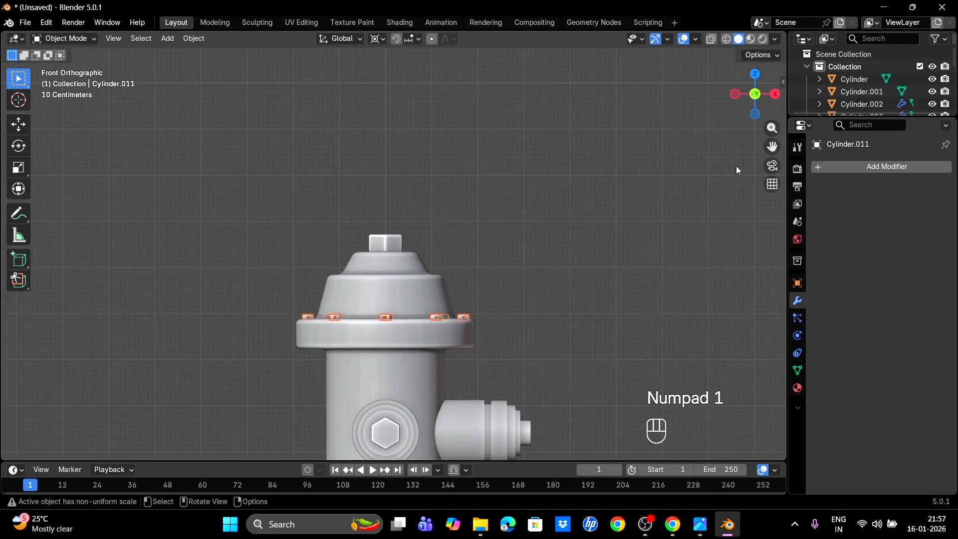
{"action": "left_click_drag", "start_coordinate": [771, 149], "coordinate": [577, 259]}
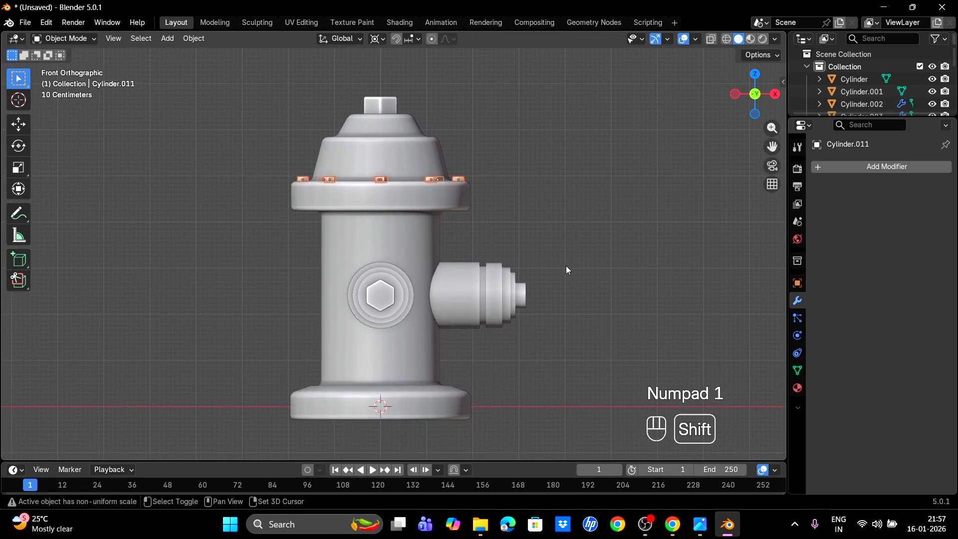
{"action": "key", "text": "shift+d"}
{"action": "key", "text": "z"}
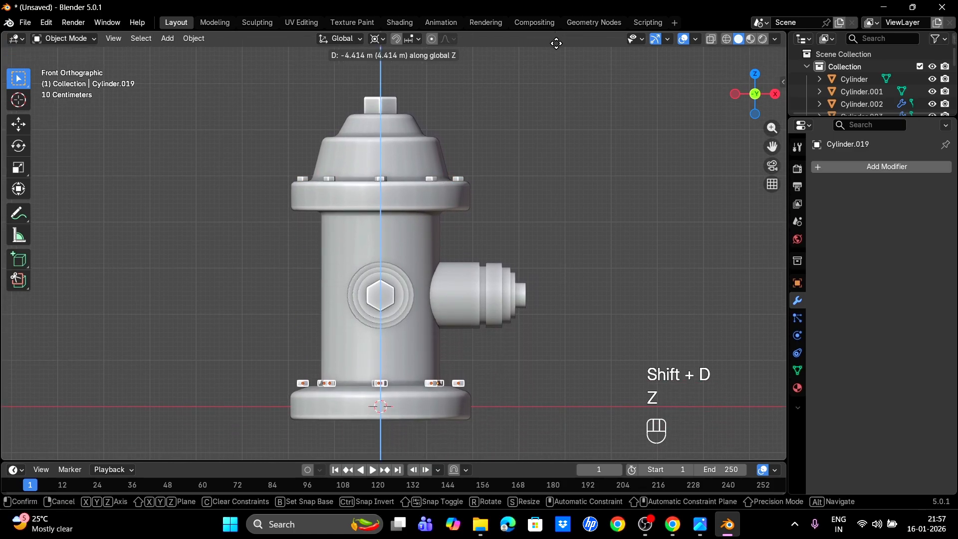
{"action": "left_click", "coordinate": [572, 107]}
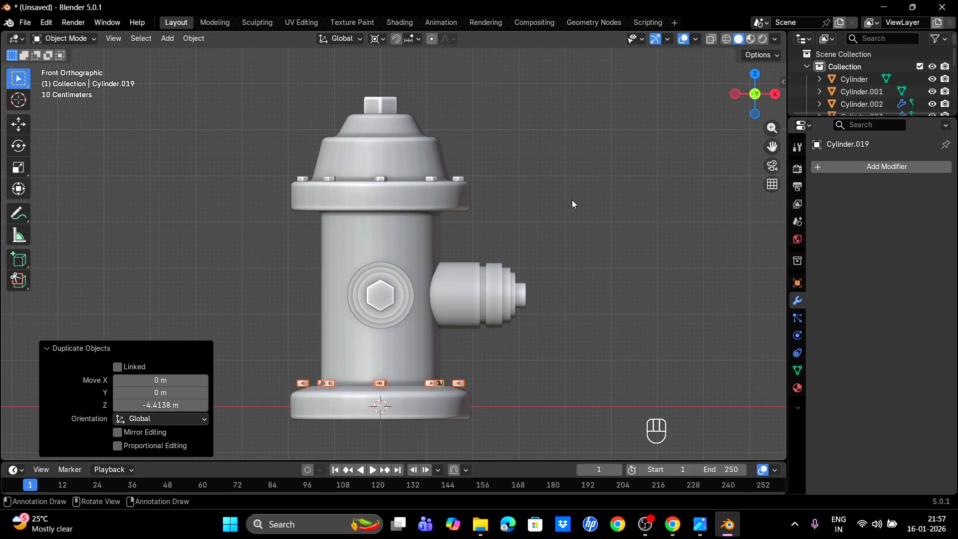
{"action": "left_click", "coordinate": [377, 38]}
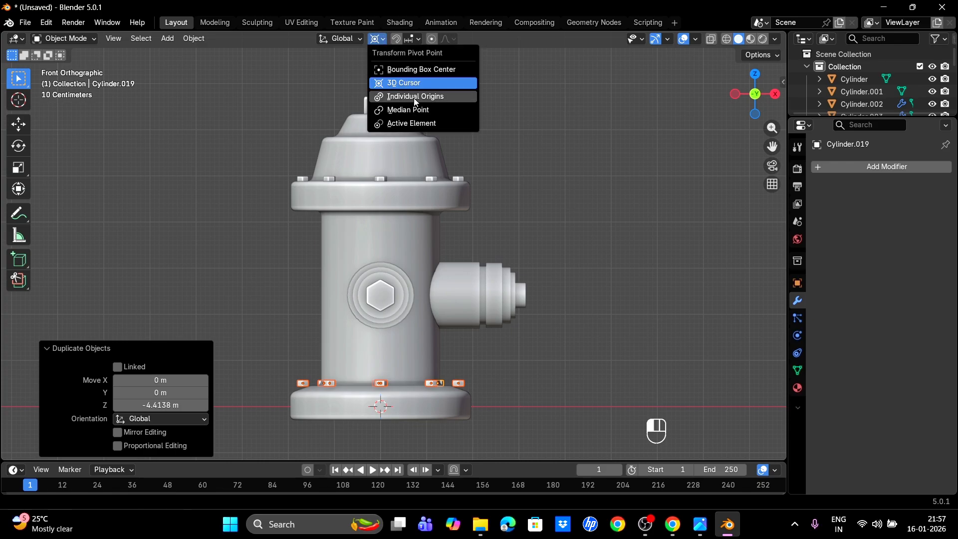
{"action": "left_click", "coordinate": [414, 96]}
{"action": "key", "text": "s"}
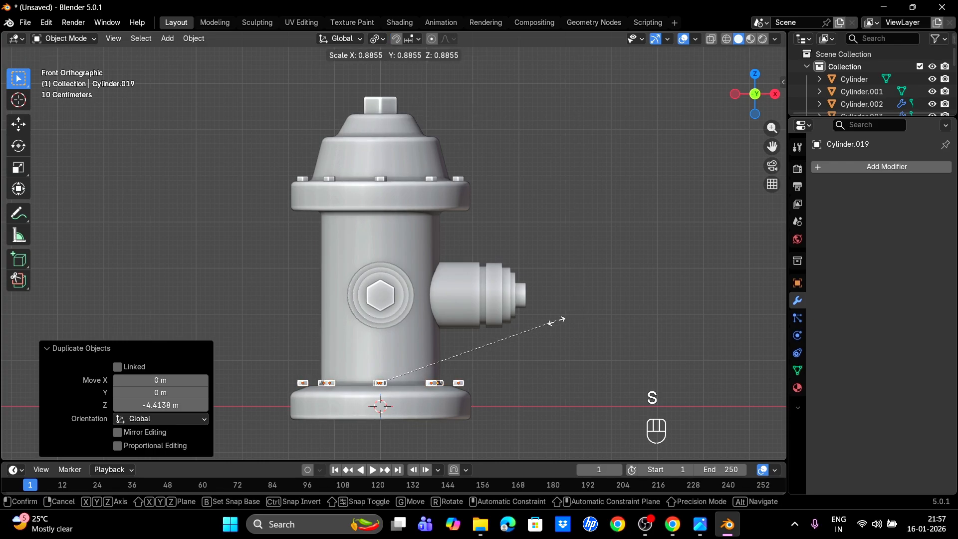
{"action": "key", "text": "Escape"}
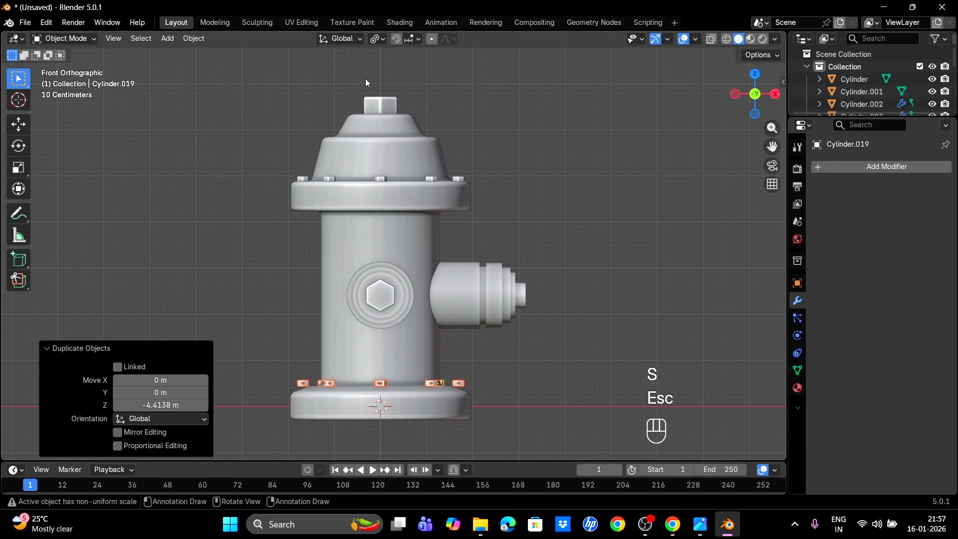
- Set the pivot to Median Point and scale the ring of base bolts to about 0.89, followed by a scale of 1.053
{"action": "left_click", "coordinate": [378, 39]}
{"action": "left_click", "coordinate": [409, 109]}
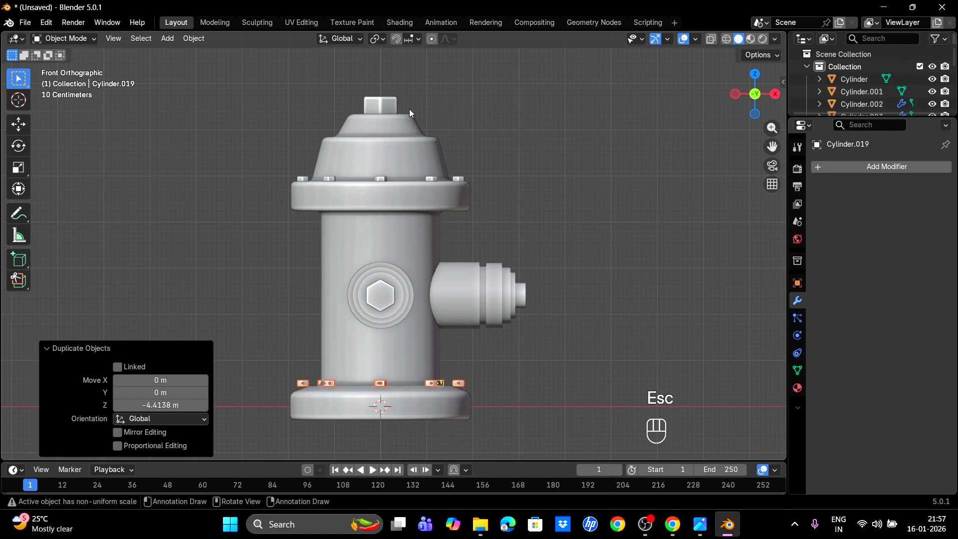
{"action": "key", "text": "s"}
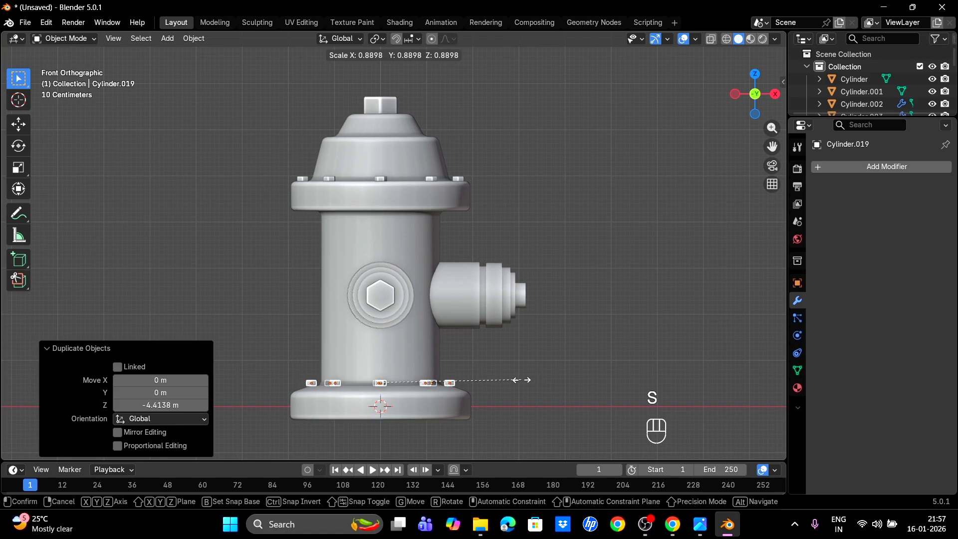
{"action": "left_click", "coordinate": [520, 381]}
{"action": "mouse_move", "coordinate": [518, 368]}
{"action": "middle_mouse_down"}
{"action": "mouse_move", "coordinate": [519, 418]}
{"action": "mouse_move", "coordinate": [530, 354]}
{"action": "middle_mouse_up"}
{"action": "key", "text": "s"}
{"action": "left_click", "coordinate": [531, 394]}
- Lower the ring of base bolts slightly along the Z axis into the base flange and deselect the bolts
{"action": "key", "text": "g"}
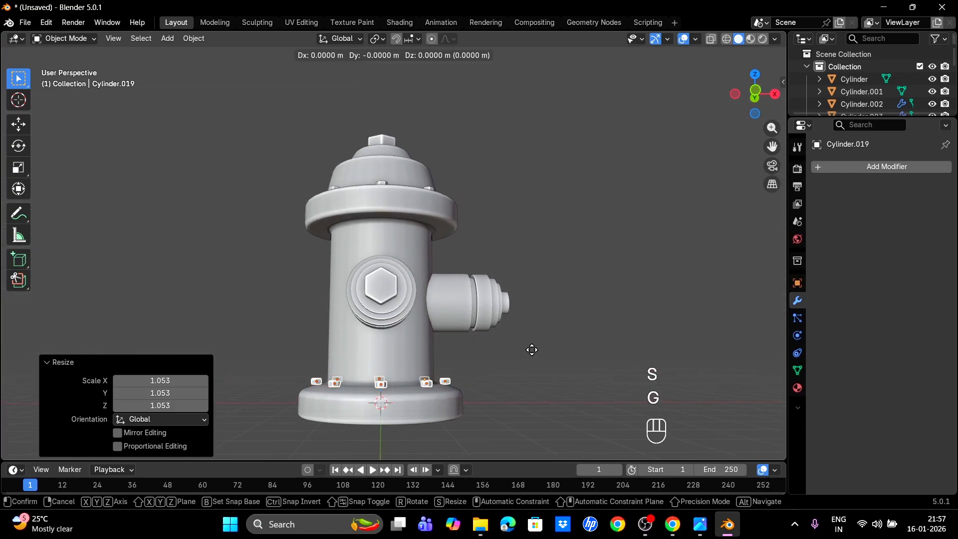
{"action": "key", "text": "z"}
{"action": "left_click", "coordinate": [531, 353]}
{"action": "left_click", "coordinate": [533, 358]}
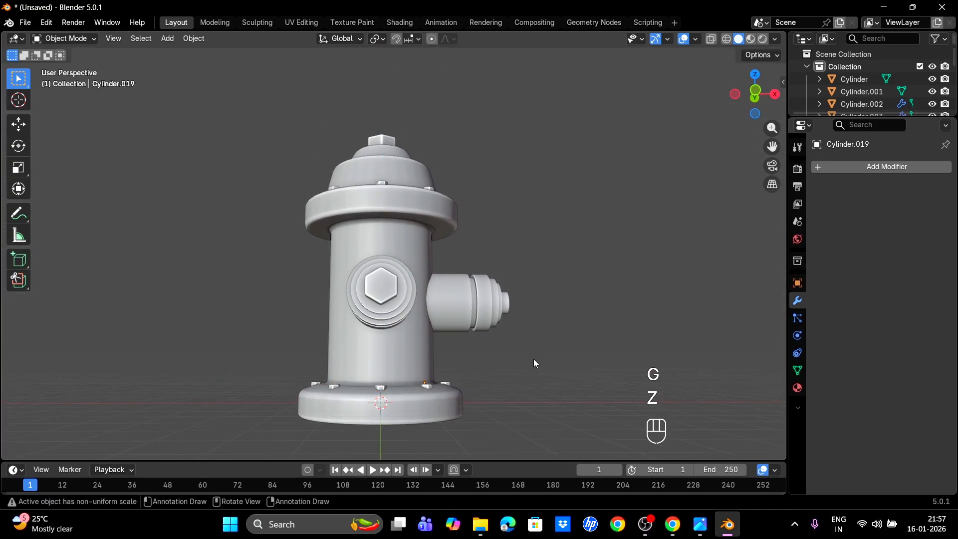
- Restore the selection of the base bolts and scale their ring up slightly, to about 1.02
{"action": "scroll", "coordinate": [533, 361], "scroll_direction": "up", "scroll_amount": 2}
{"action": "middle_click_drag", "start_coordinate": [534, 361], "coordinate": [418, 390]}
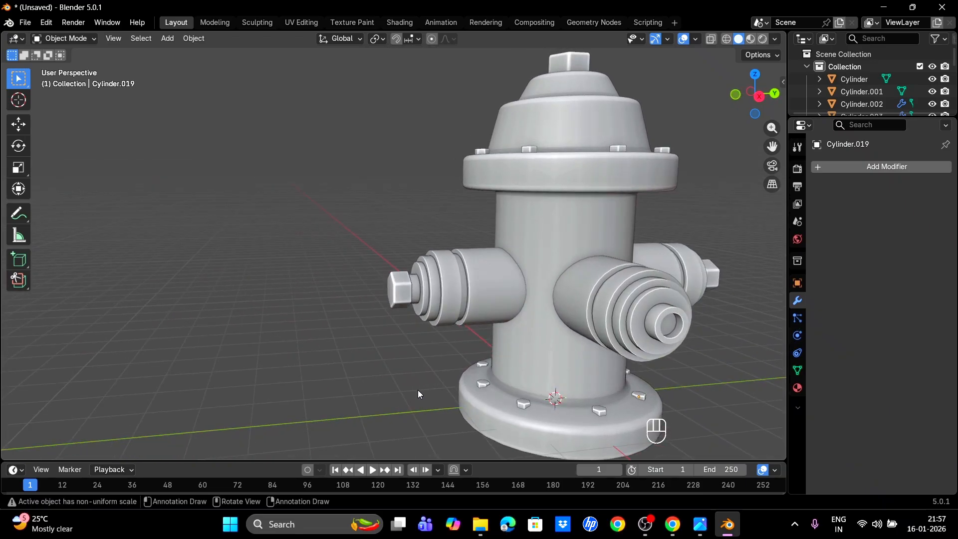
{"action": "scroll", "coordinate": [592, 339], "scroll_direction": "down", "scroll_amount": 2}
{"action": "left_click_drag", "start_coordinate": [766, 145], "coordinate": [617, 25]}
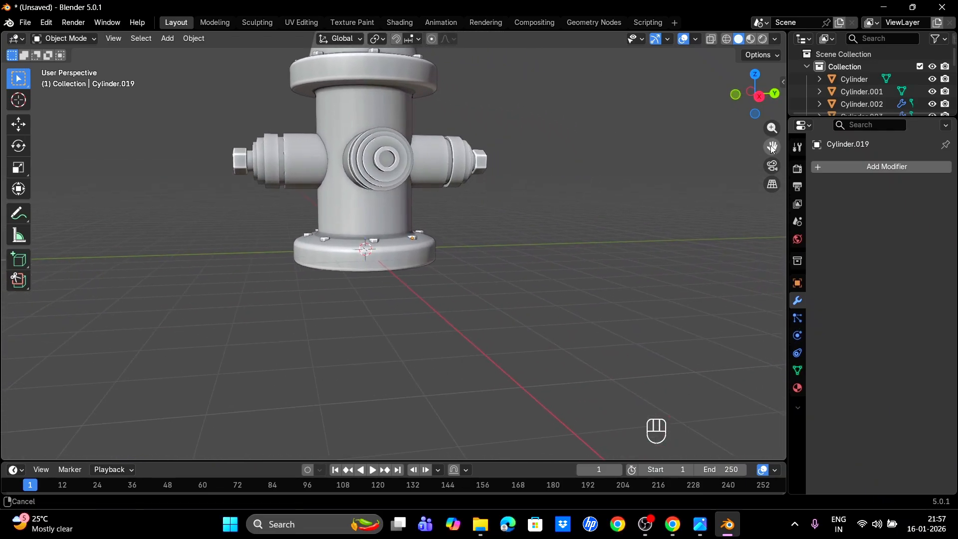
{"action": "scroll", "coordinate": [462, 264], "scroll_direction": "up", "scroll_amount": 4}
{"action": "middle_click_drag", "start_coordinate": [464, 266], "coordinate": [622, 304]}
{"action": "key", "text": "ctrl+z"}
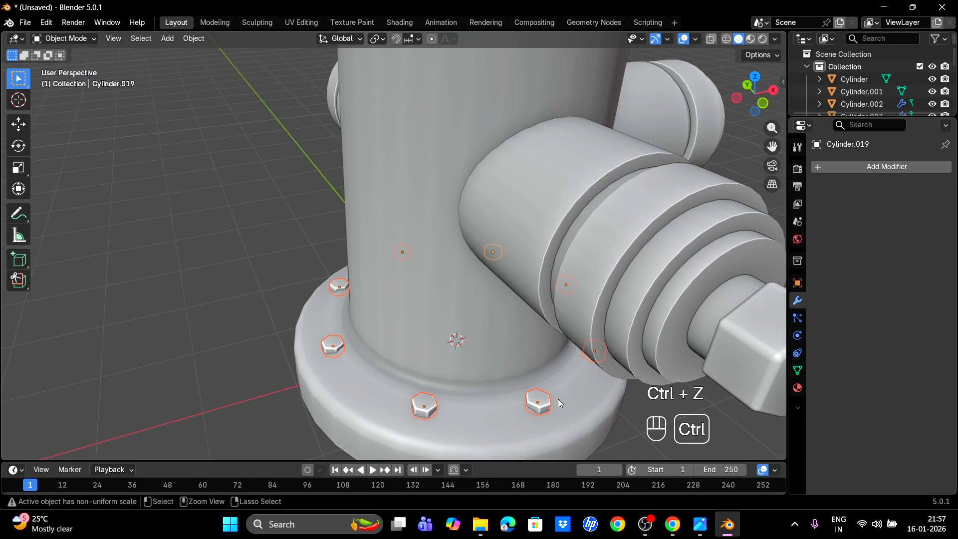
{"action": "key", "text": "s"}
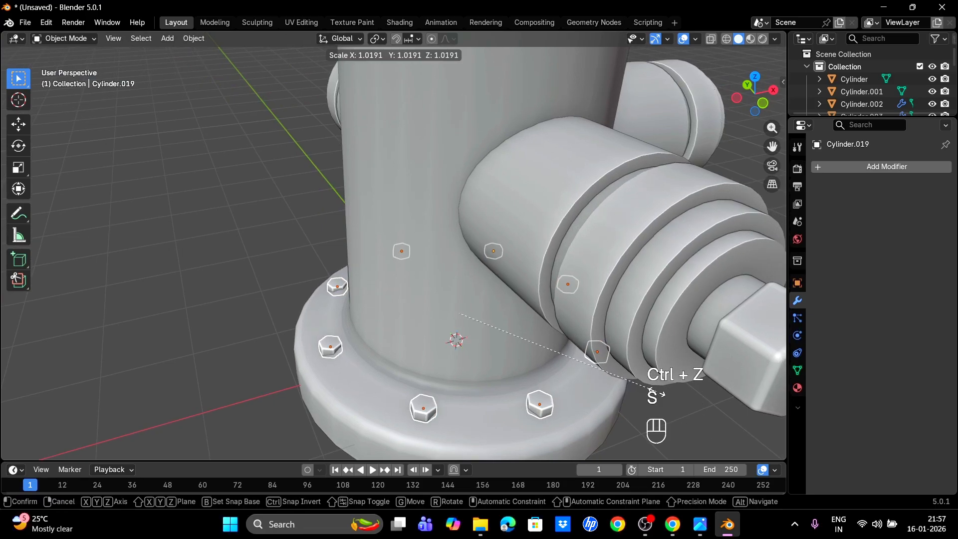
{"action": "left_click", "coordinate": [652, 396]}
- Inspect both bolt rings and the outlets of the hydrant from several sides
{"action": "middle_click_drag", "start_coordinate": [649, 395], "coordinate": [681, 412]}
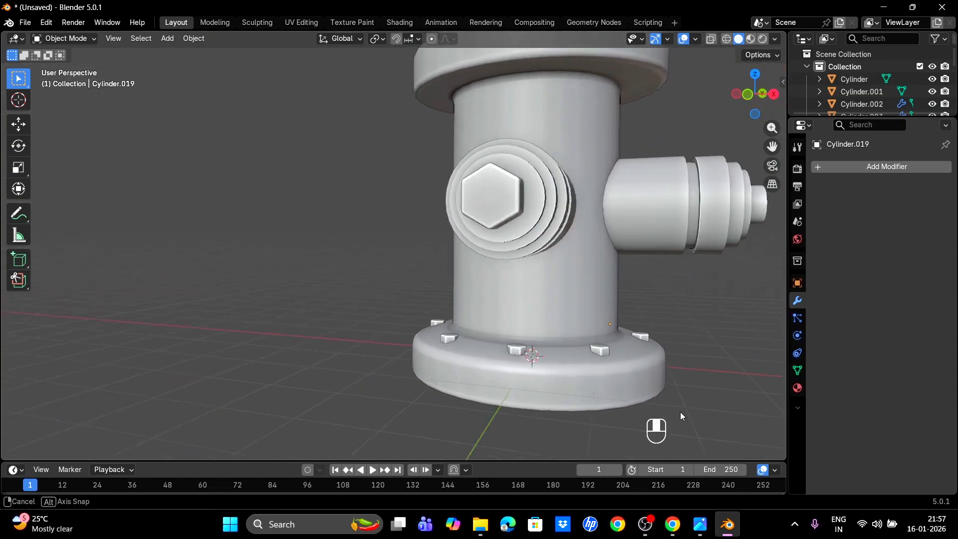
{"action": "scroll", "coordinate": [666, 368], "scroll_direction": "down", "scroll_amount": 6}
{"action": "middle_click_drag", "start_coordinate": [655, 330], "coordinate": [675, 265]}
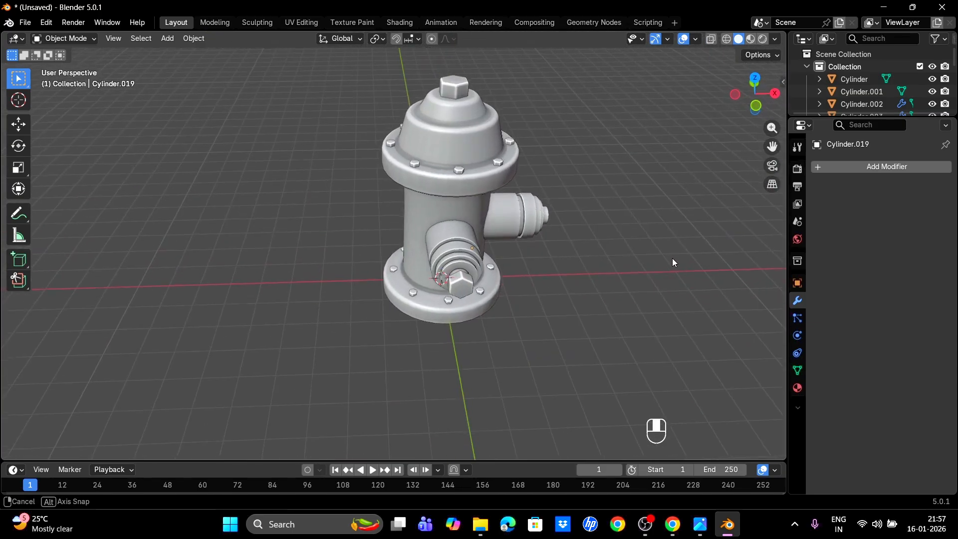
{"action": "left_click_drag", "start_coordinate": [772, 144], "coordinate": [771, 269]}
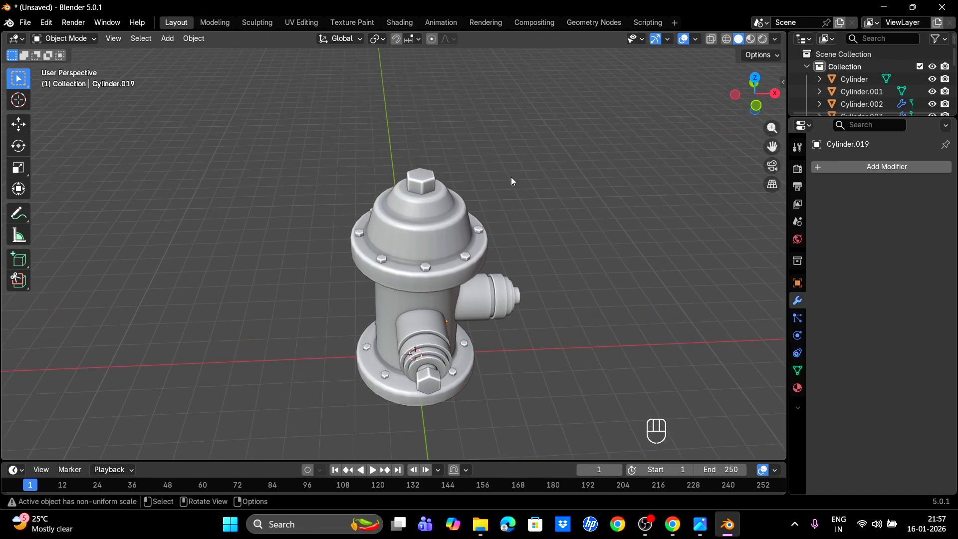
{"action": "scroll", "coordinate": [512, 177], "scroll_direction": "up", "scroll_amount": 3}
{"action": "middle_click_drag", "start_coordinate": [513, 178], "coordinate": [407, 147]}
{"action": "scroll", "coordinate": [406, 146], "scroll_direction": "down", "scroll_amount": 4}
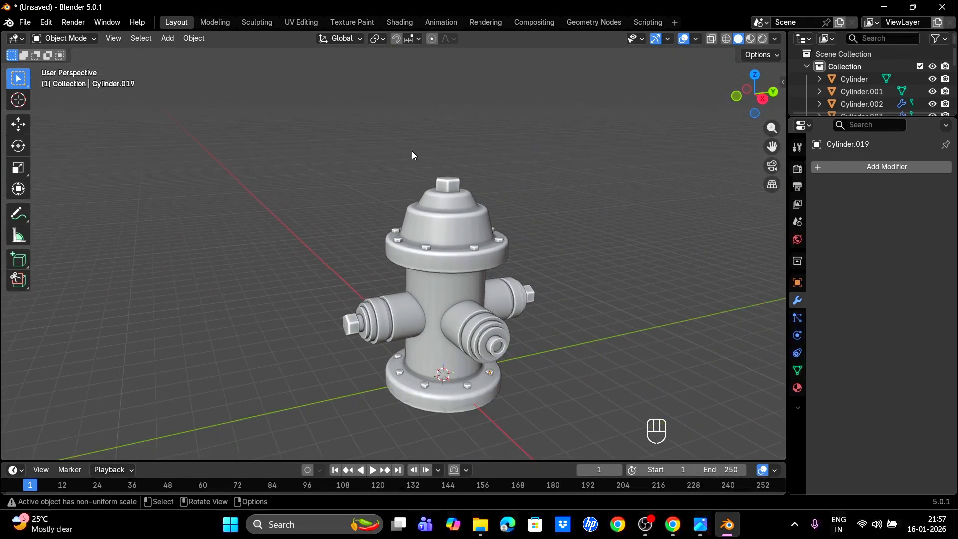
{"action": "left_click", "coordinate": [508, 304]}
{"action": "middle_click_drag", "start_coordinate": [601, 292], "coordinate": [463, 281]}
{"action": "left_click", "coordinate": [594, 295]}
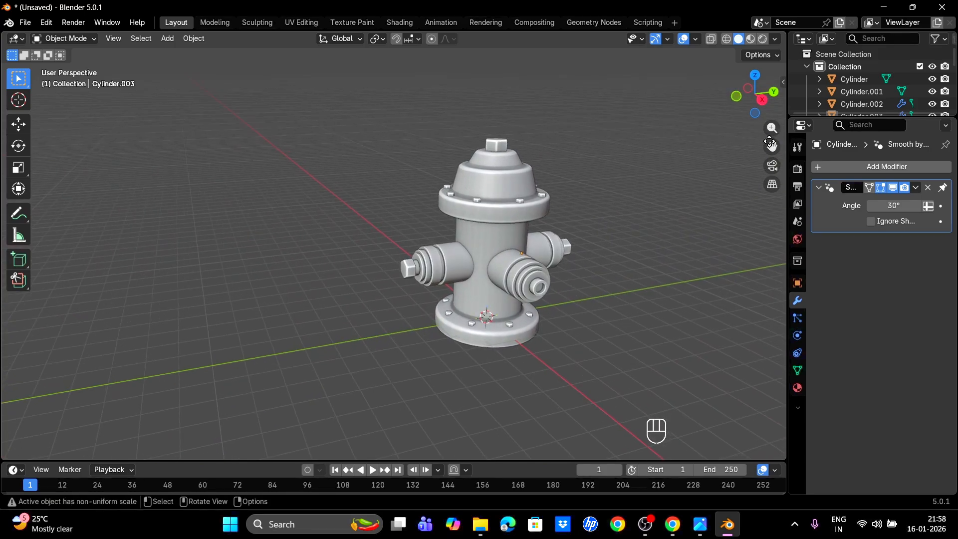
{"action": "left_click_drag", "start_coordinate": [773, 147], "coordinate": [652, 133]}
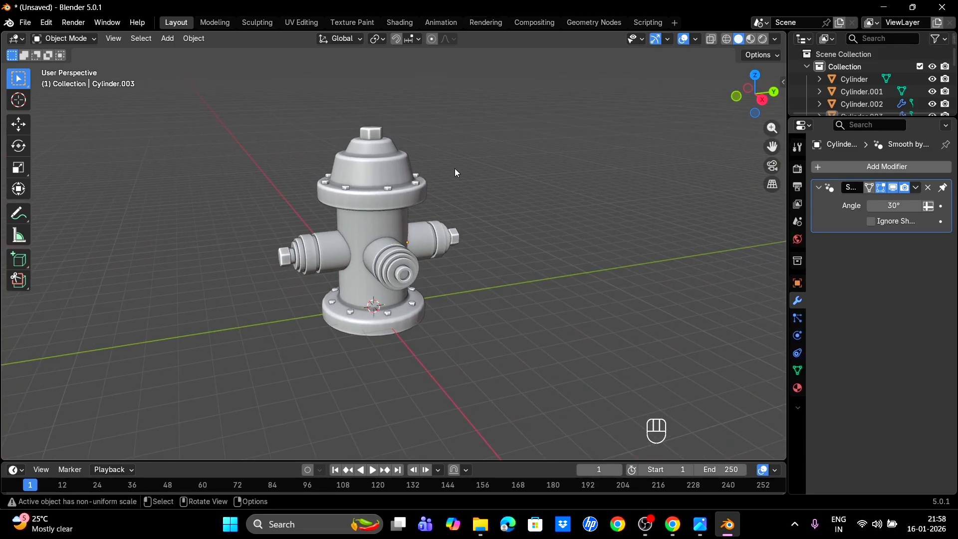
- Switch to Material Preview and give the hydrant body a new material with a muted purple base color, about #6A4862
{"action": "left_click", "coordinate": [750, 39]}
{"action": "scroll", "coordinate": [540, 252], "scroll_direction": "up", "scroll_amount": 3}
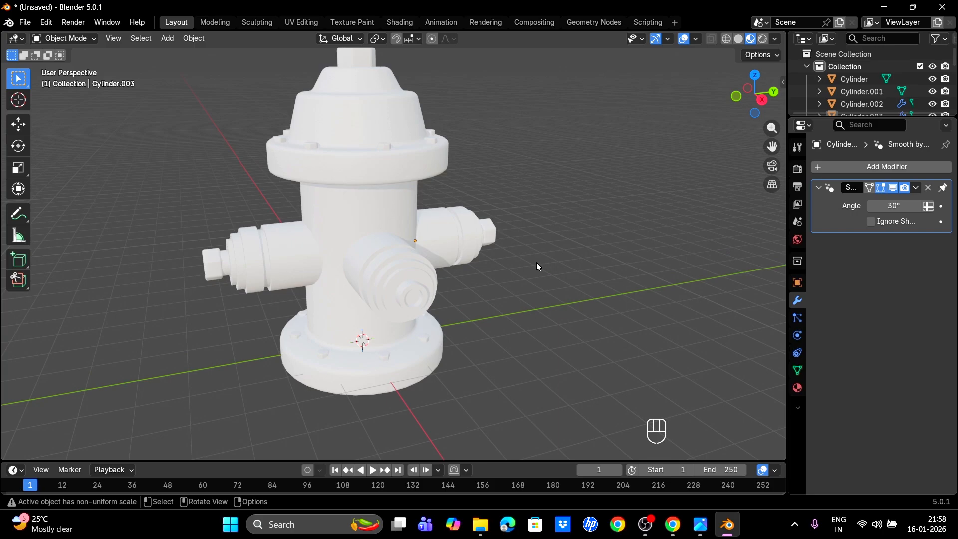
{"action": "left_click", "coordinate": [379, 208]}
{"action": "left_click", "coordinate": [798, 387]}
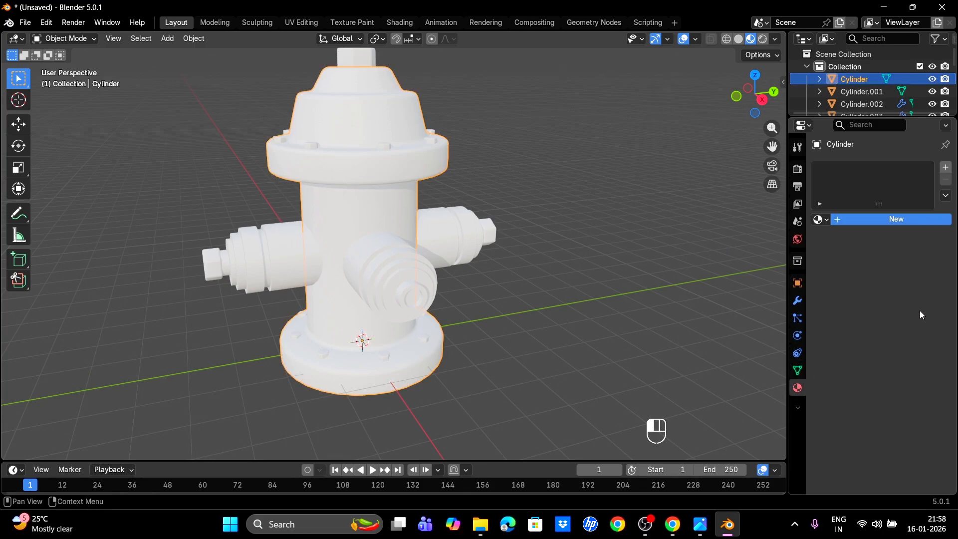
{"action": "left_click", "coordinate": [906, 296]}
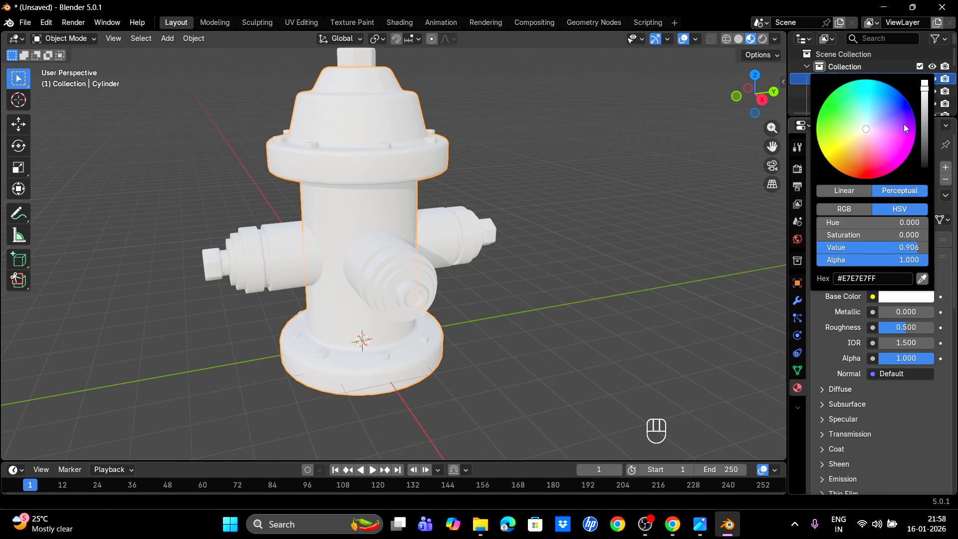
{"action": "left_click", "coordinate": [877, 141]}
{"action": "left_click_drag", "start_coordinate": [926, 111], "coordinate": [924, 132]}
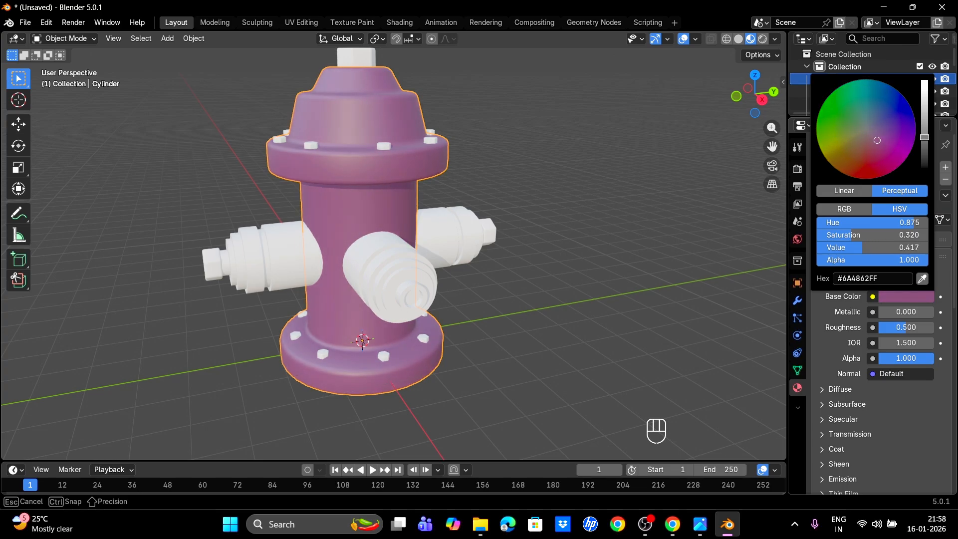
- Set the body material's roughness to 1.000 and darken its purple base color
{"action": "left_click_drag", "start_coordinate": [901, 335], "coordinate": [933, 334]}
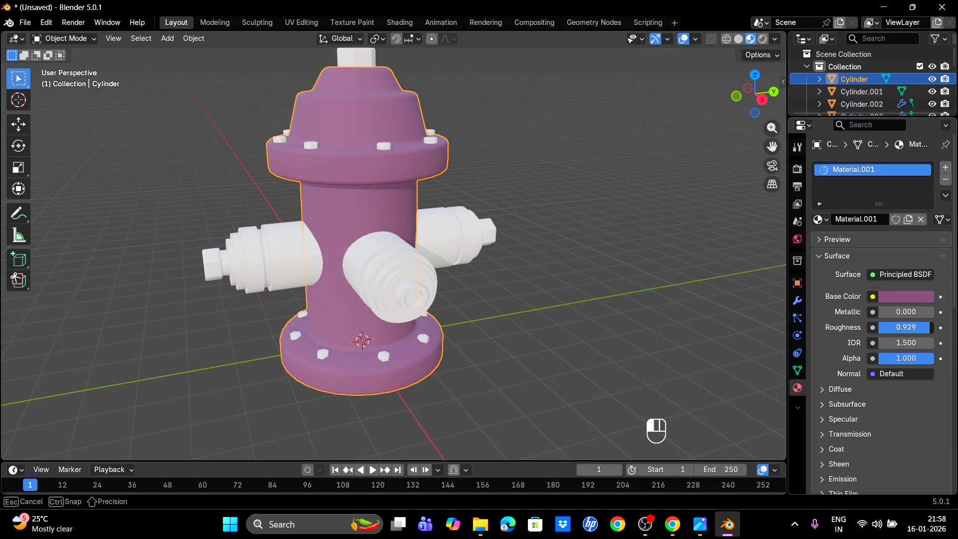
{"action": "left_click", "coordinate": [513, 272]}
{"action": "middle_click_drag", "start_coordinate": [513, 271], "coordinate": [676, 302]}
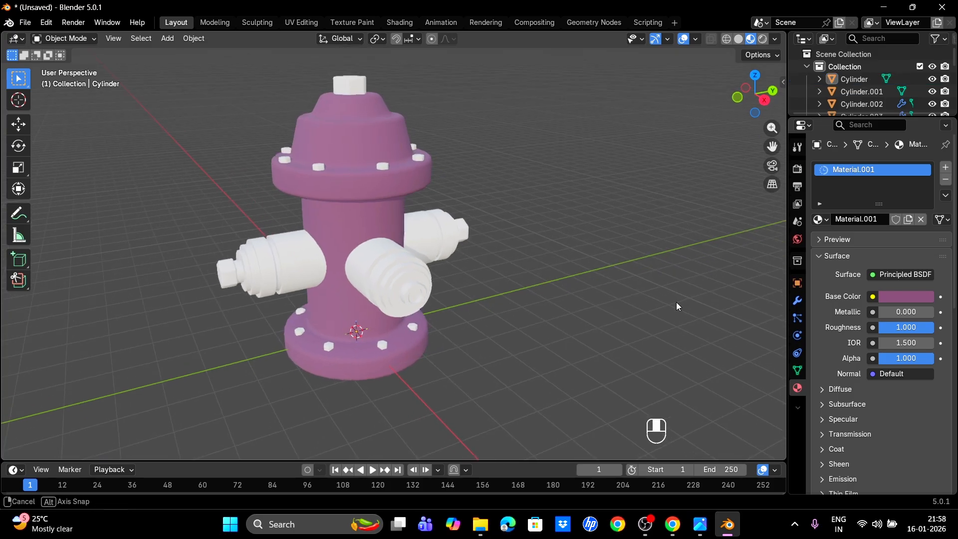
{"action": "left_click", "coordinate": [887, 298]}
{"action": "left_click_drag", "start_coordinate": [921, 149], "coordinate": [924, 150]}
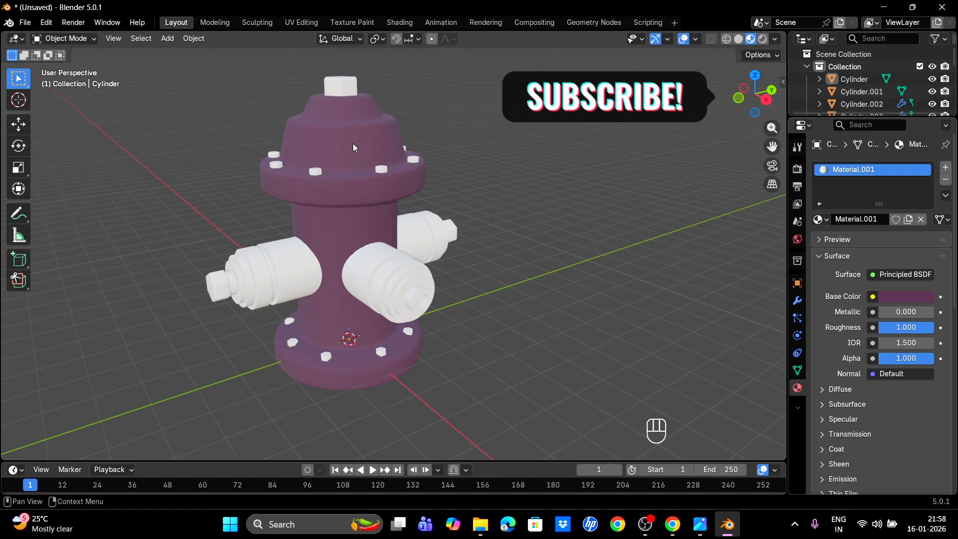
- Select all faces of the hydrant's cap, including its flange, with X-ray on and assign them a new material
{"action": "key", "text": "Tab"}
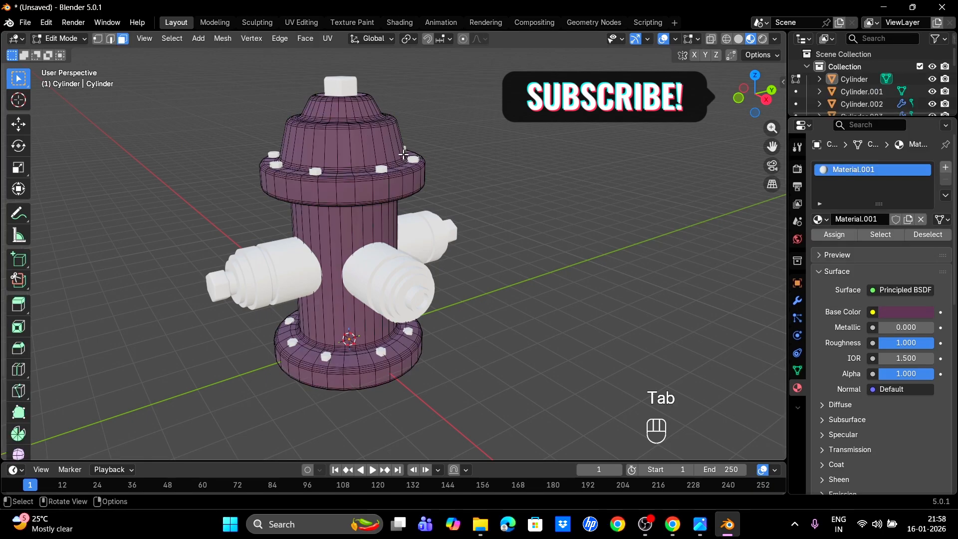
{"action": "key", "text": "KP_1"}
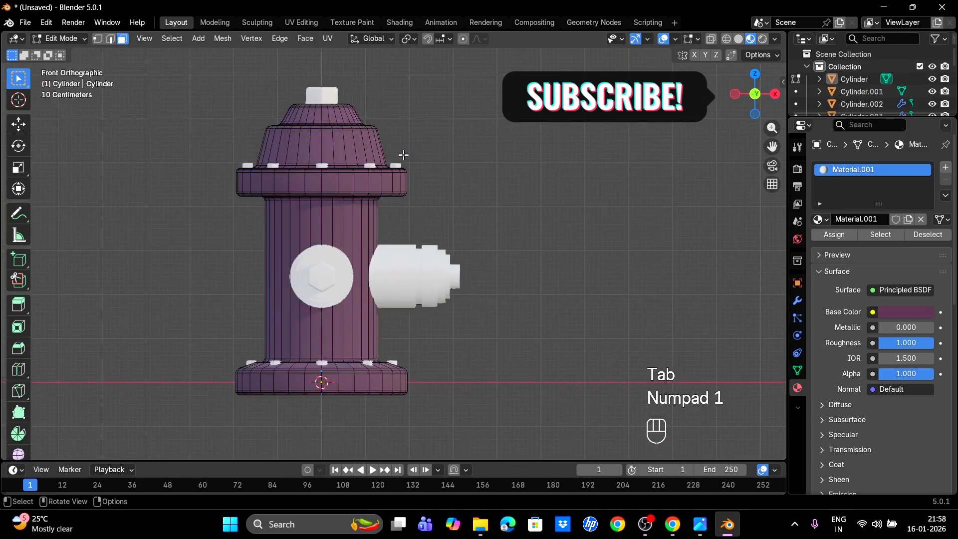
{"action": "left_click", "coordinate": [712, 40]}
{"action": "left_click_drag", "start_coordinate": [150, 75], "coordinate": [533, 197]}
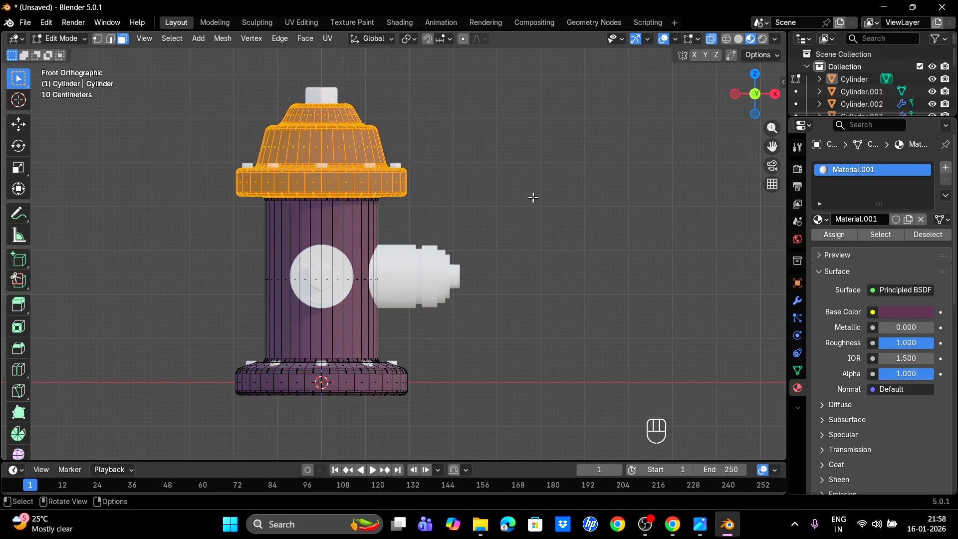
{"action": "middle_click_drag", "start_coordinate": [477, 131], "coordinate": [519, 180]}
{"action": "left_click", "coordinate": [945, 169]}
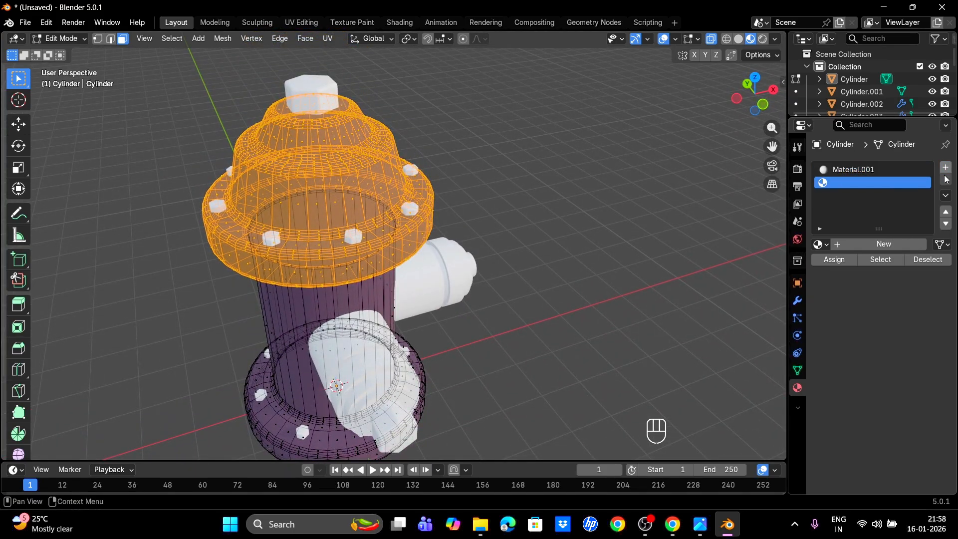
{"action": "left_click", "coordinate": [882, 245]}
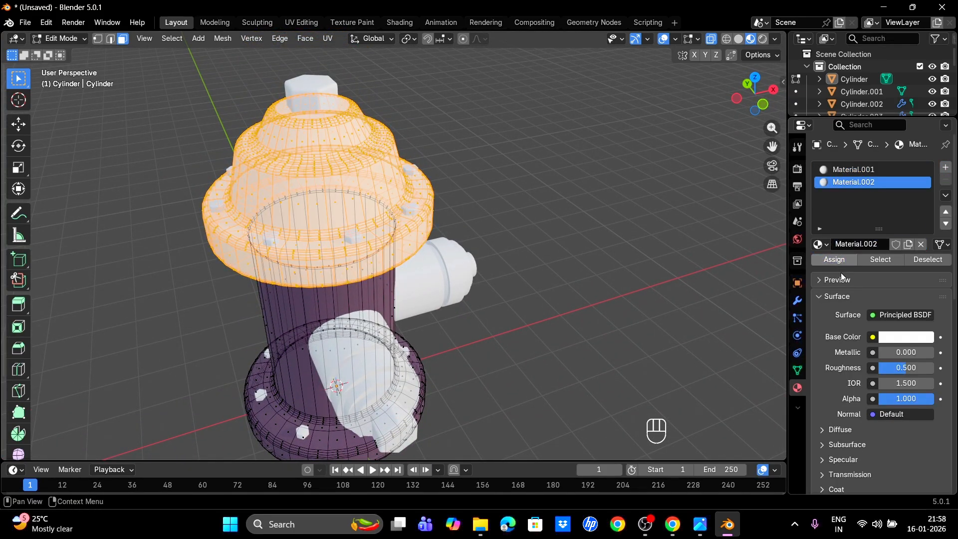
- Give the cap's material a near-black base color, about #1C1C1C, and a roughness of 0.5
{"action": "key", "text": "Tab"}
{"action": "middle_click_drag", "start_coordinate": [597, 305], "coordinate": [574, 264]}
{"action": "left_click", "coordinate": [902, 321]}
{"action": "left_click_drag", "start_coordinate": [927, 197], "coordinate": [918, 211]}
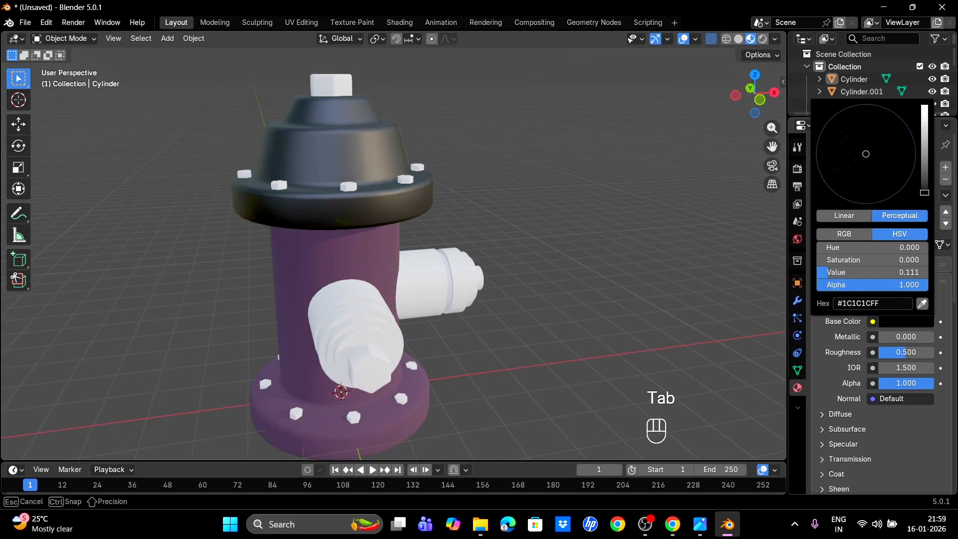
{"action": "mouse_move", "coordinate": [905, 352]}
{"action": "left_mouse_down"}
{"action": "mouse_move", "coordinate": [933, 351]}
{"action": "mouse_move", "coordinate": [904, 352]}
{"action": "left_mouse_up"}
{"action": "type", "text": "0.5"}
{"action": "key", "text": "Return"}
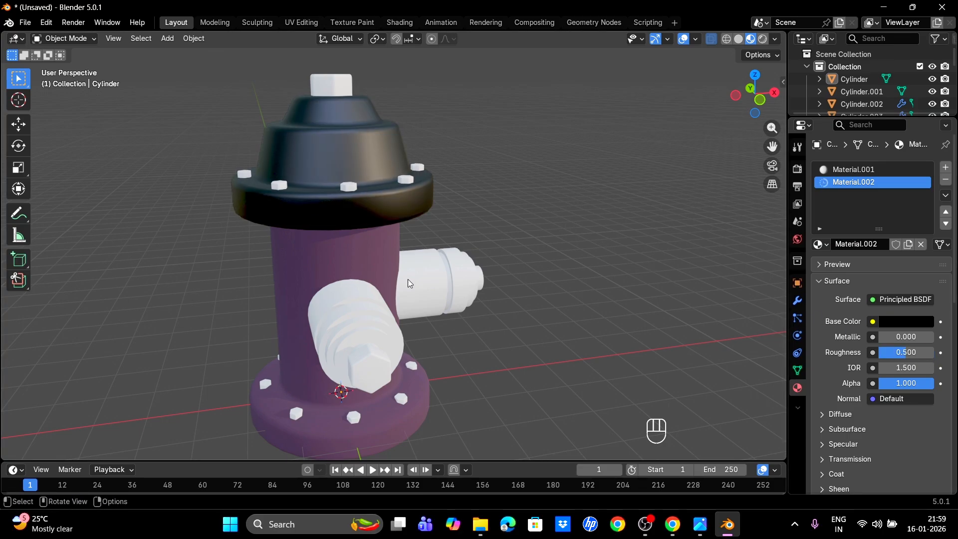
- Set the roughness of the purple body material to 0.5
{"action": "left_click", "coordinate": [337, 250]}
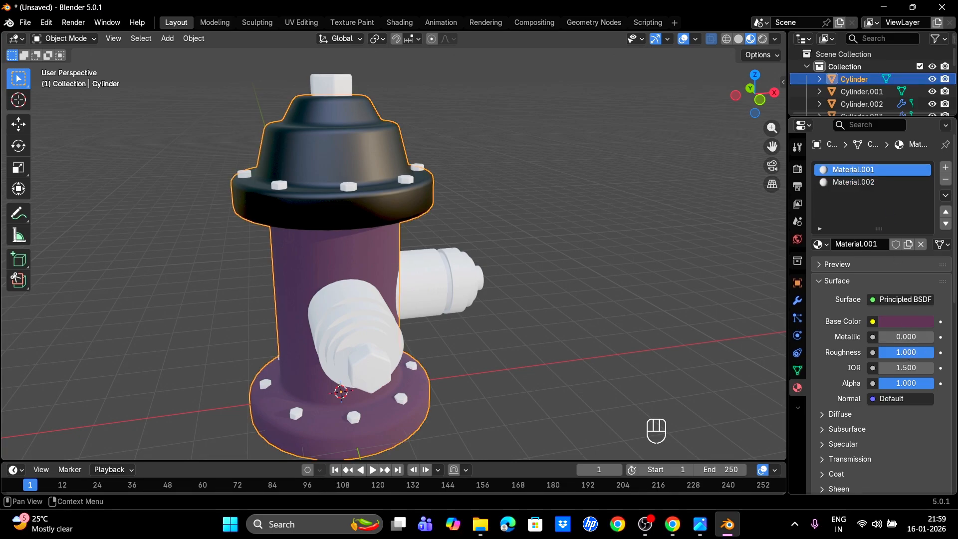
{"action": "left_click", "coordinate": [908, 352]}
{"action": "type", "text": "0.5"}
{"action": "key", "text": "Return"}
{"action": "left_click", "coordinate": [582, 195]}
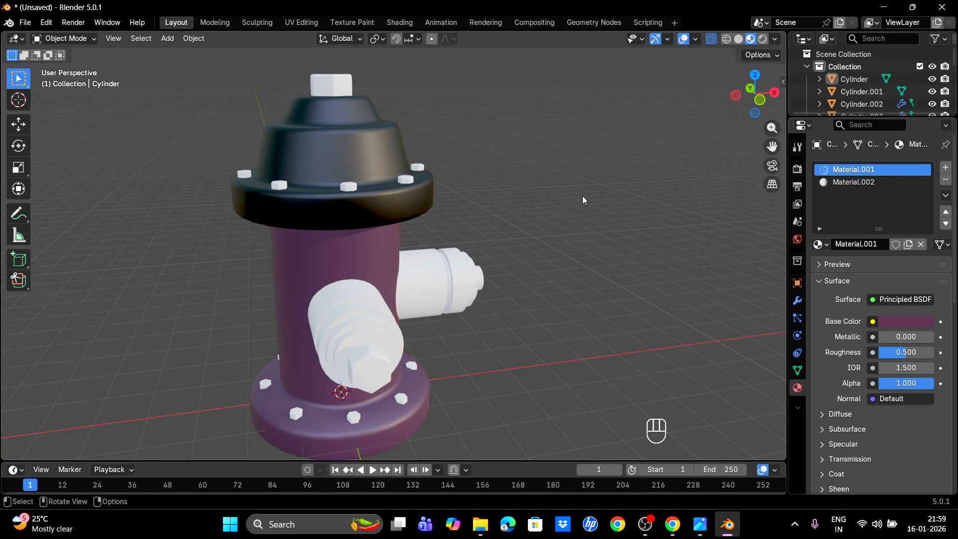
{"action": "middle_click_drag", "start_coordinate": [387, 166], "coordinate": [393, 211]}
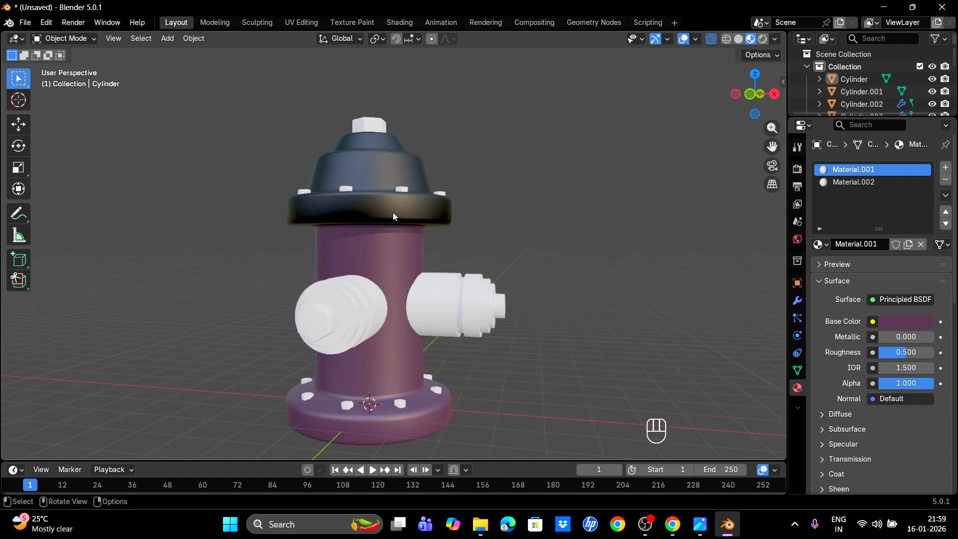
{"action": "left_click_drag", "start_coordinate": [773, 145], "coordinate": [793, 118]}
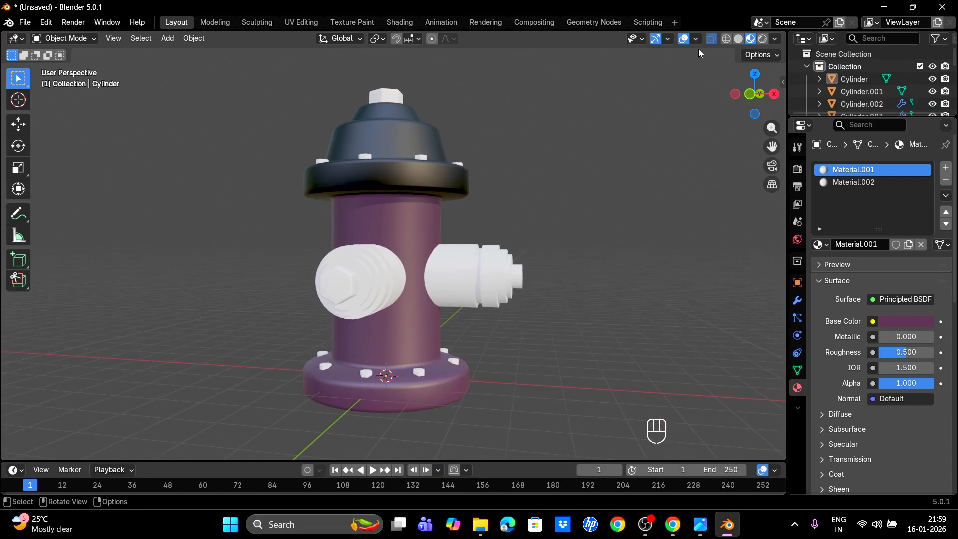
- Select all faces of the hydrant's base flange and assign them a new material in a third slot
{"action": "key", "text": "Tab"}
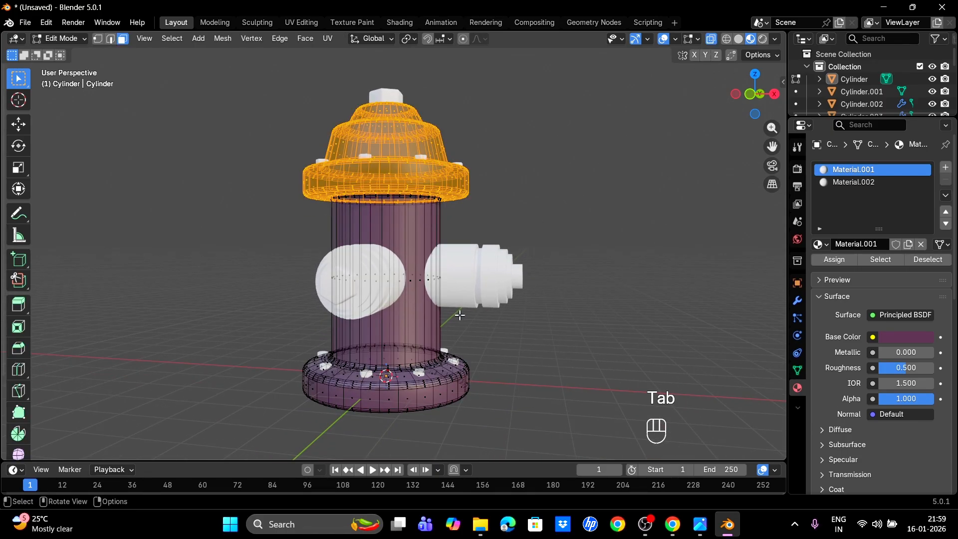
{"action": "key", "text": "KP_1"}
{"action": "left_click_drag", "start_coordinate": [215, 448], "coordinate": [608, 367]}
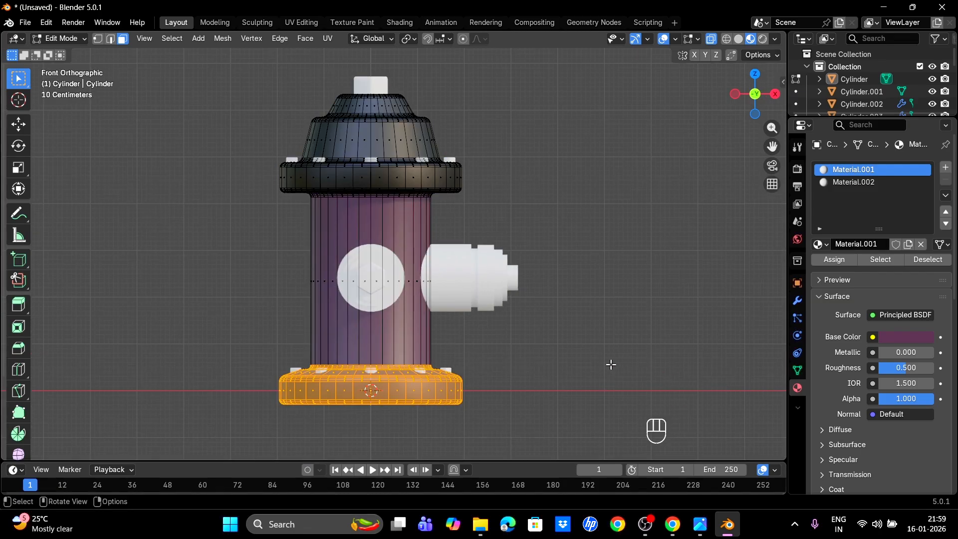
{"action": "middle_click_drag", "start_coordinate": [609, 366], "coordinate": [509, 383]}
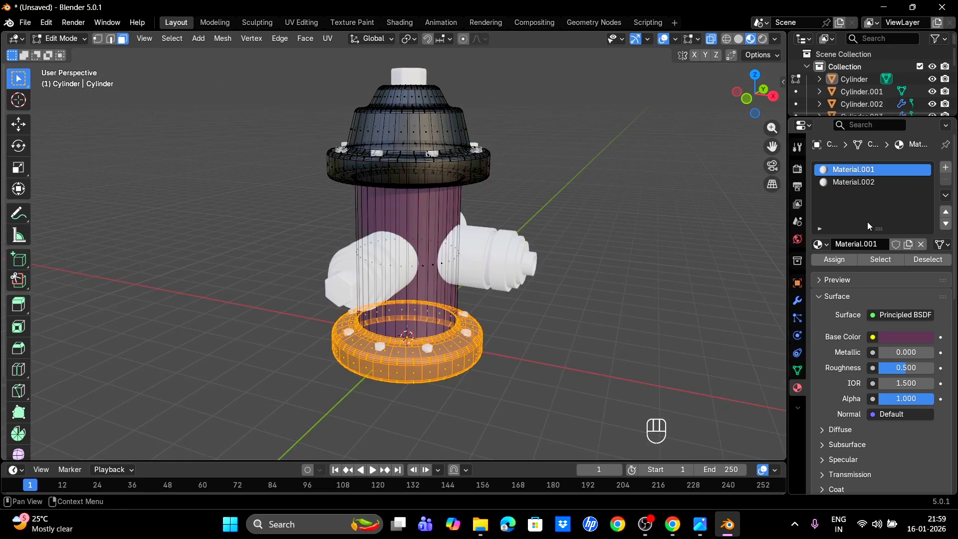
{"action": "left_click", "coordinate": [945, 167]}
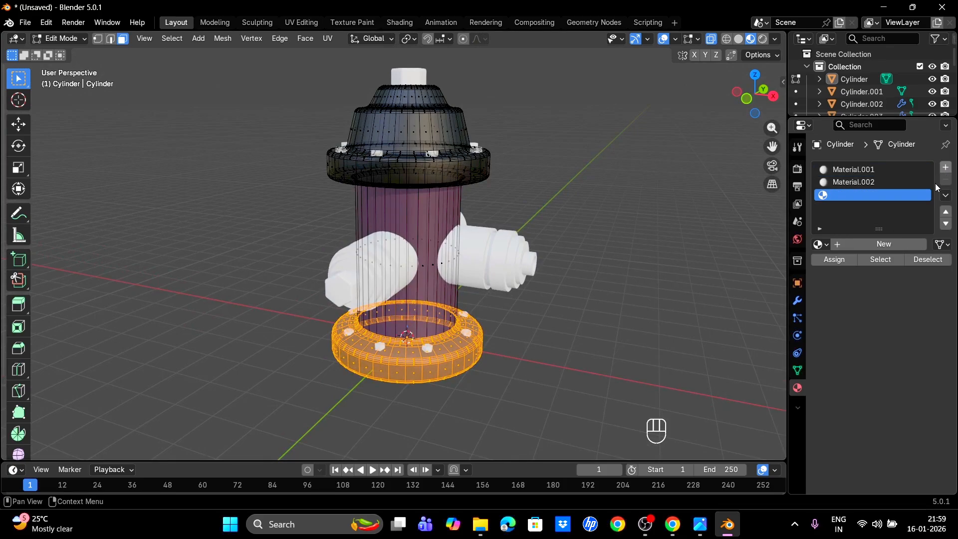
{"action": "left_click", "coordinate": [881, 245]}
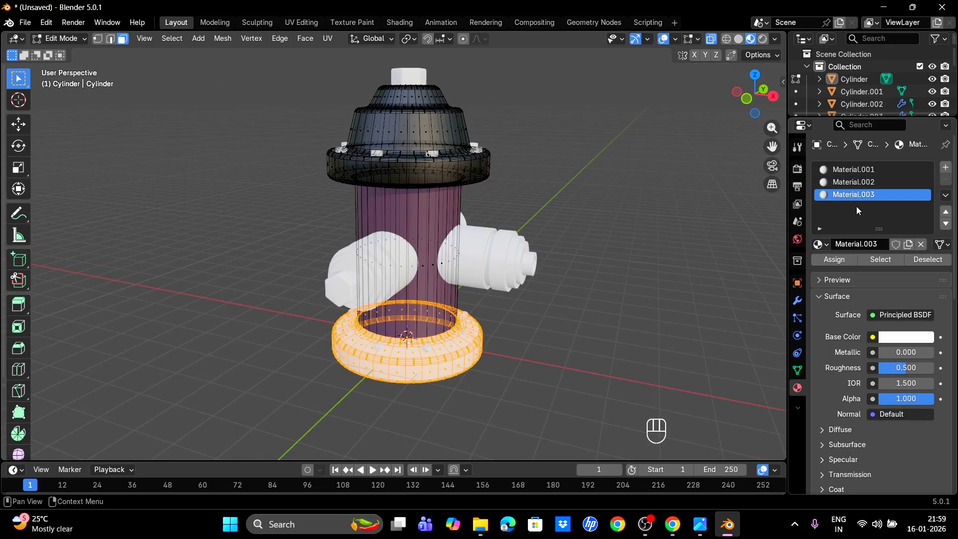
- Copy the cap's black material and paste its settings into the base flange's material
{"action": "left_click", "coordinate": [857, 181]}
{"action": "left_click", "coordinate": [945, 195]}
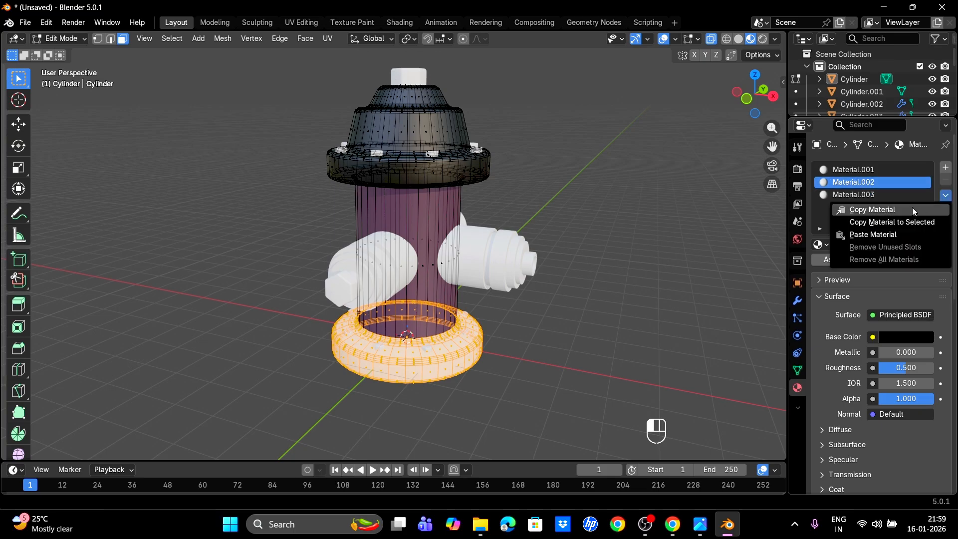
{"action": "left_click", "coordinate": [912, 208]}
{"action": "left_click", "coordinate": [862, 194]}
{"action": "left_click", "coordinate": [945, 195]}
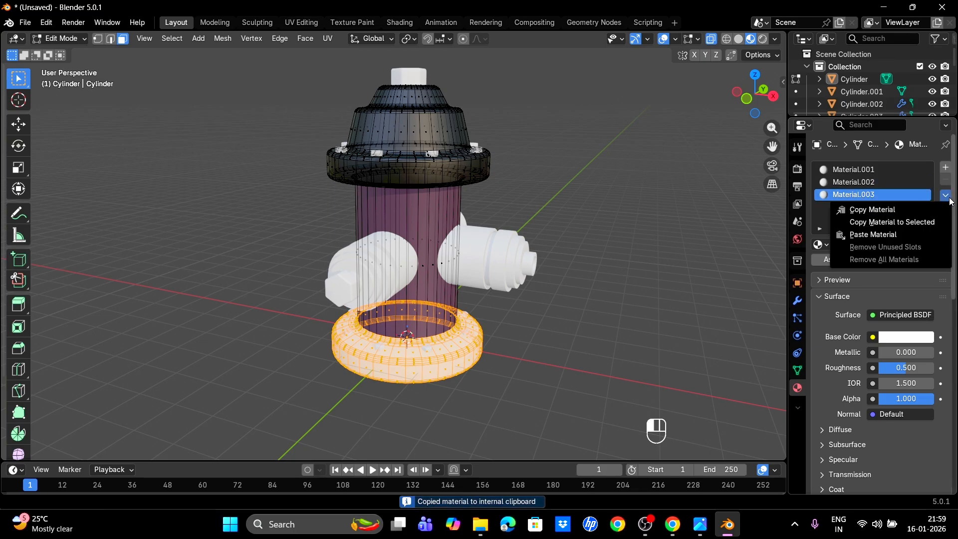
{"action": "left_click", "coordinate": [886, 233]}
{"action": "key", "text": "Tab"}
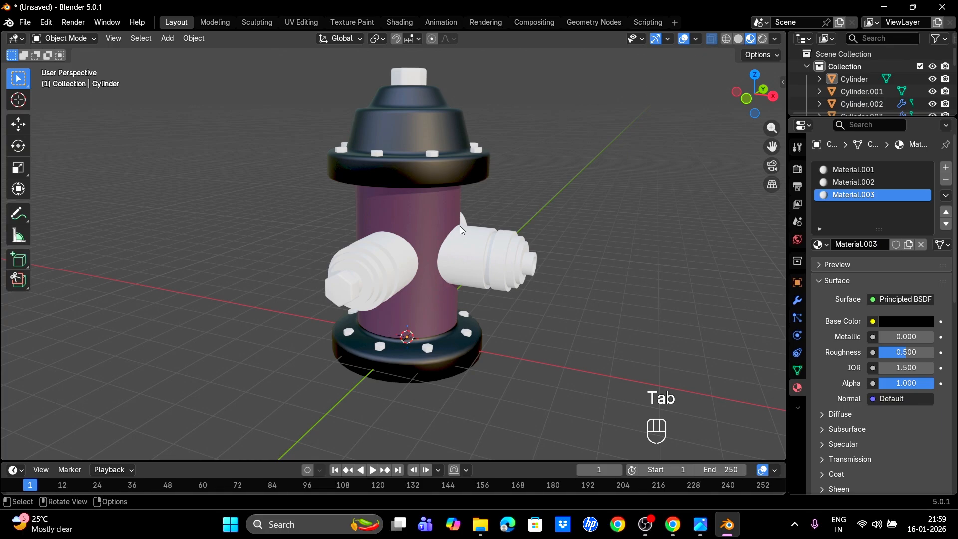
- Create a new material on the outlet that points along the X axis
{"action": "left_click", "coordinate": [438, 226]}
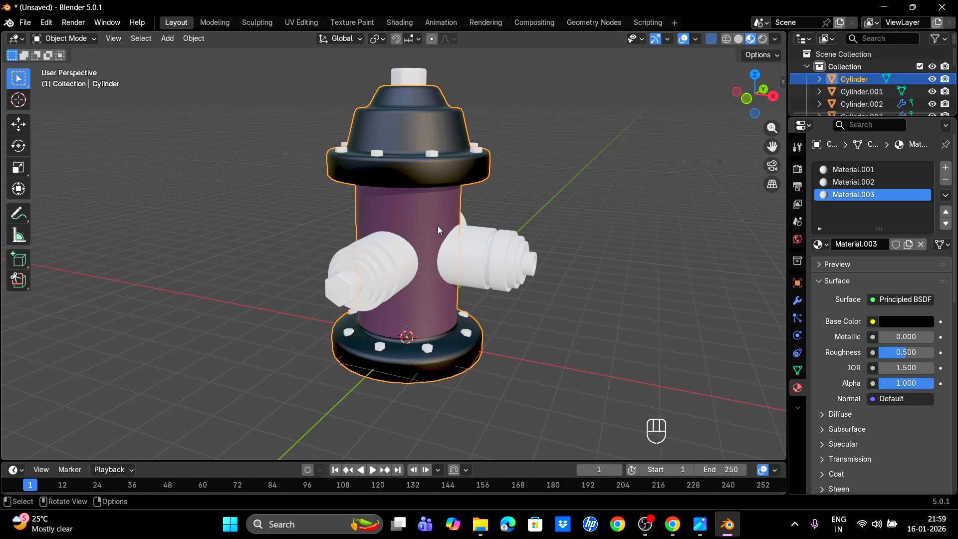
{"action": "left_click", "coordinate": [463, 250]}
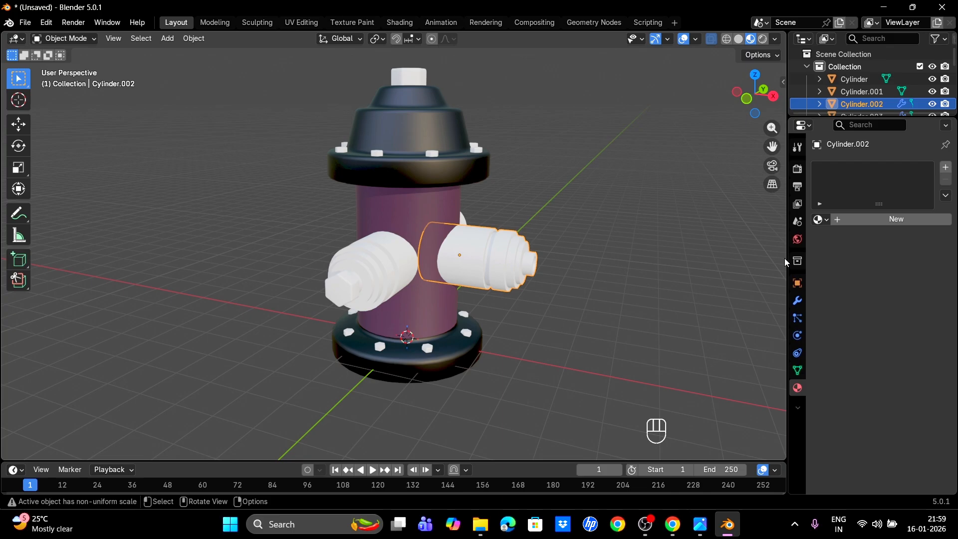
{"action": "left_click", "coordinate": [906, 222]}
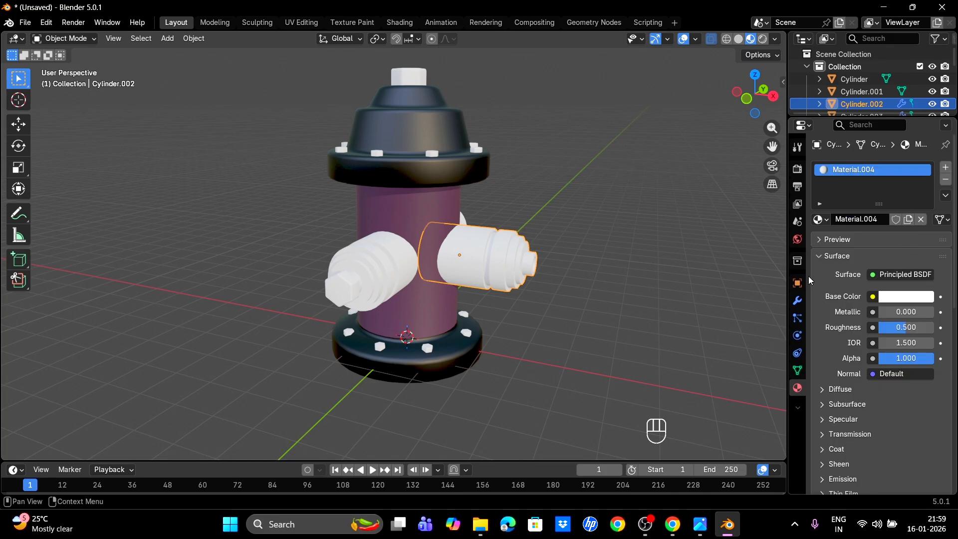
- Copy the hydrant body's purple material and paste its settings into the X-axis outlet's material
{"action": "left_click", "coordinate": [398, 216]}
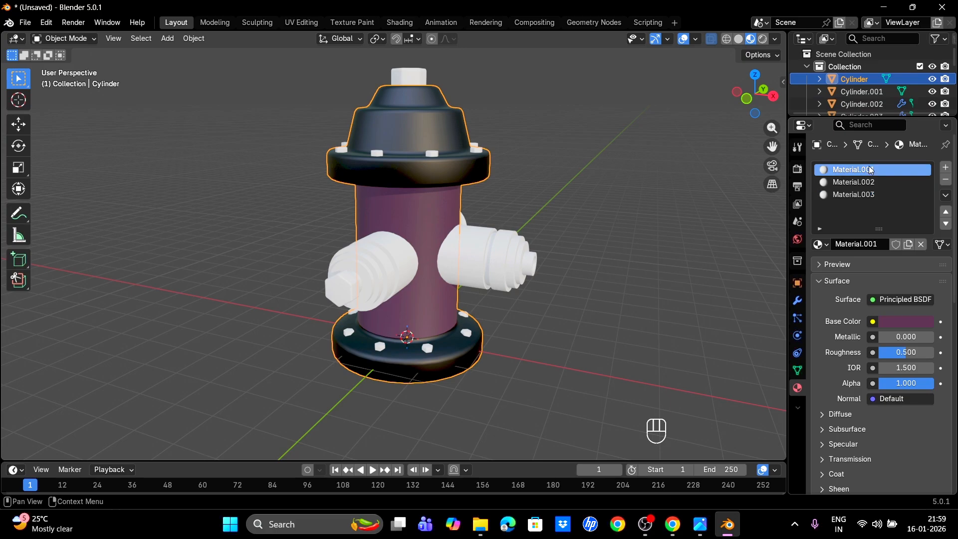
{"action": "left_click", "coordinate": [945, 195]}
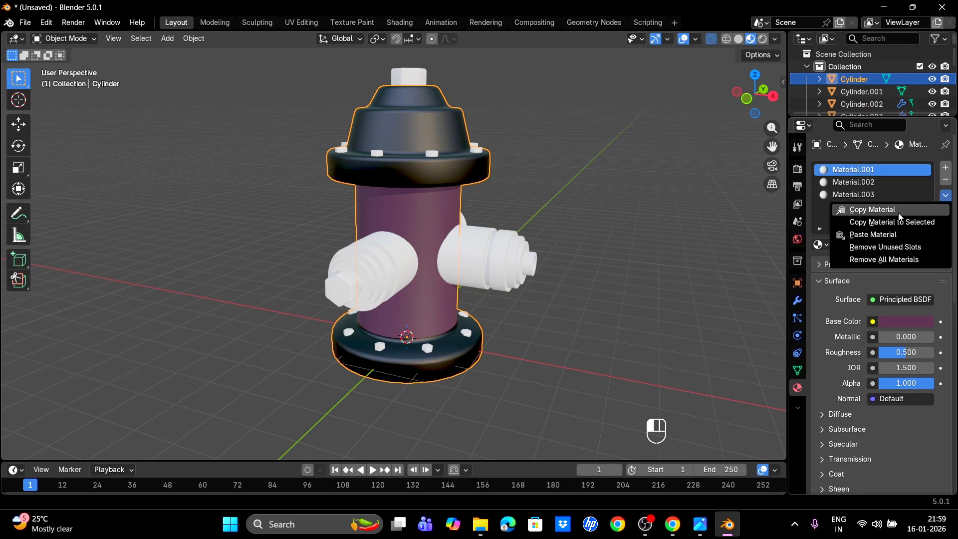
{"action": "left_click", "coordinate": [897, 211]}
{"action": "left_click", "coordinate": [456, 249]}
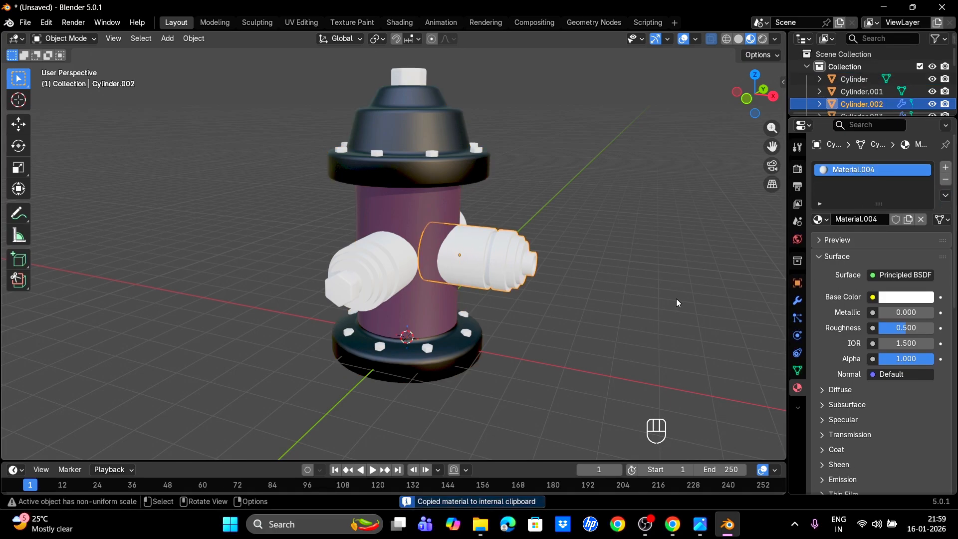
{"action": "left_click", "coordinate": [946, 195]}
{"action": "left_click", "coordinate": [882, 235]}
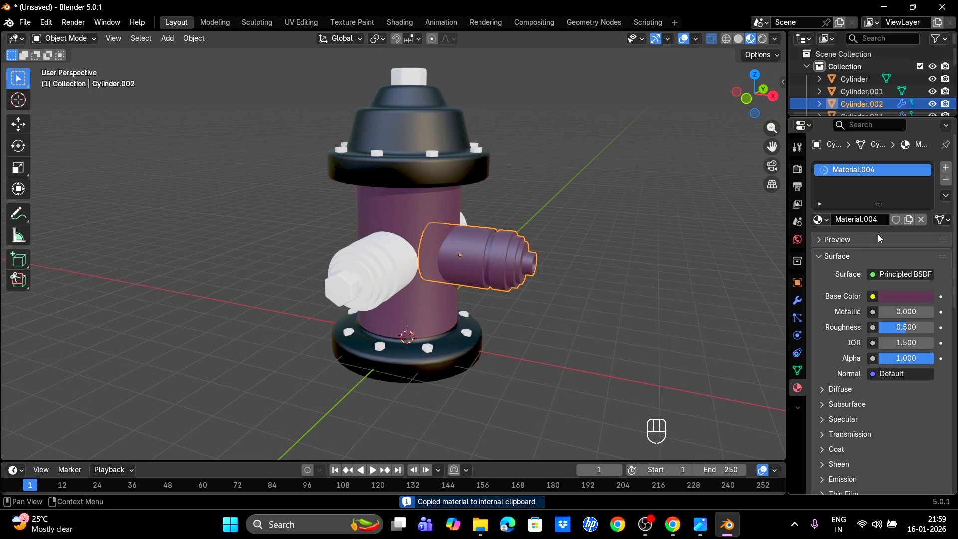
{"action": "left_click", "coordinate": [598, 246]}
- Link the purple material of the X-axis outlet to the other two outlets
{"action": "scroll", "coordinate": [478, 263], "scroll_direction": "up", "scroll_amount": 4}
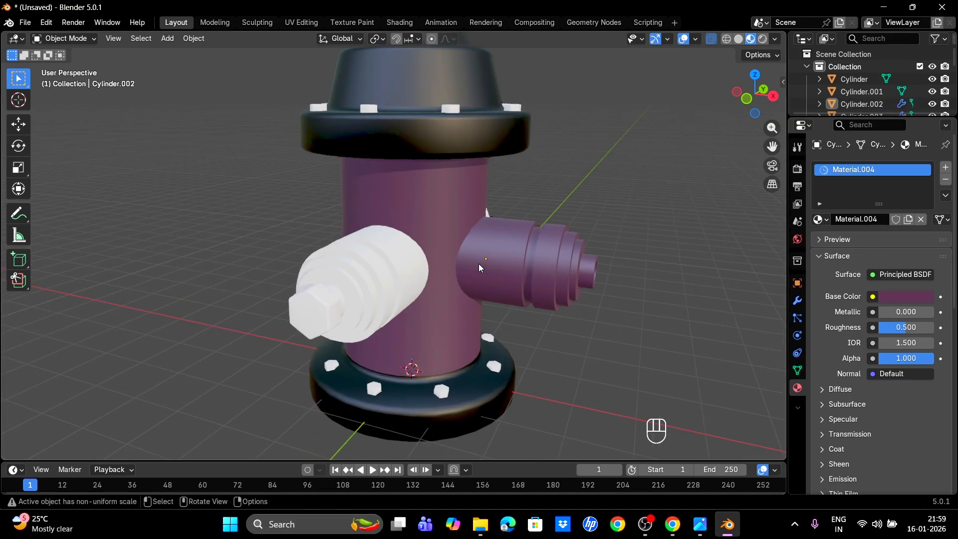
{"action": "middle_click_drag", "start_coordinate": [484, 262], "coordinate": [447, 262]}
{"action": "middle_click_drag", "start_coordinate": [549, 271], "coordinate": [435, 234]}
{"action": "left_click", "coordinate": [435, 235], "text": "shift"}
{"action": "left_click", "coordinate": [638, 216], "text": "shift"}
{"action": "left_click", "coordinate": [551, 257], "text": "shift"}
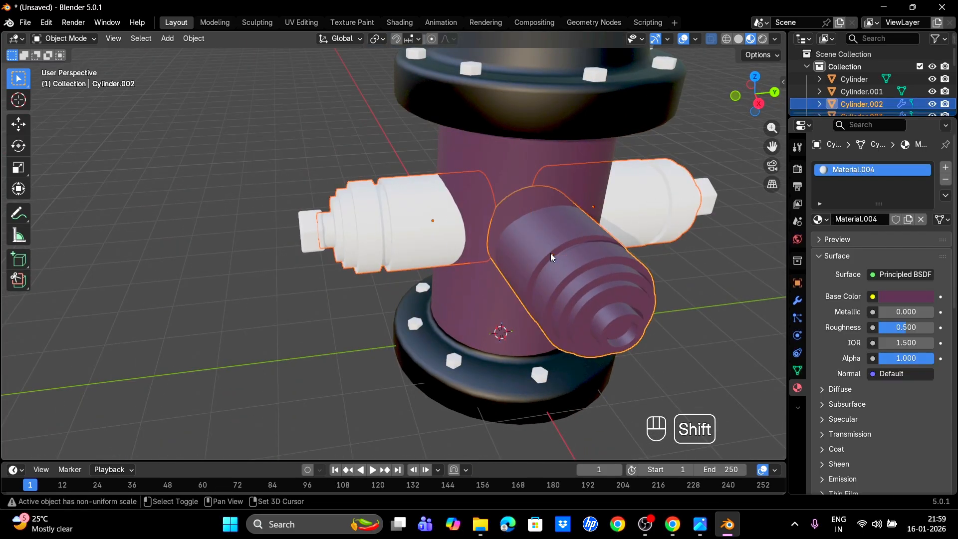
{"action": "key", "text": "ctrl+l"}
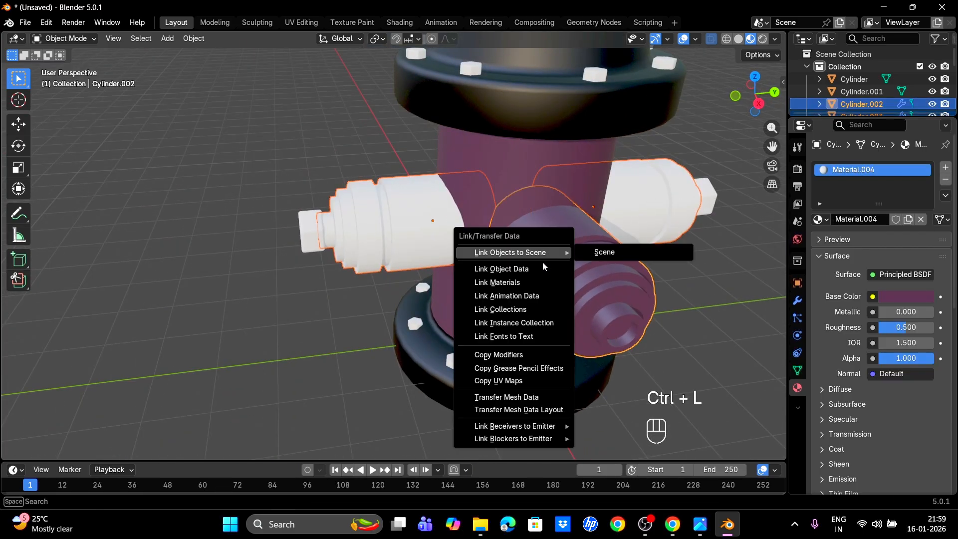
{"action": "left_click", "coordinate": [504, 280]}
{"action": "left_click", "coordinate": [227, 154]}
{"action": "middle_click_drag", "start_coordinate": [226, 155], "coordinate": [262, 190]}
{"action": "scroll", "coordinate": [262, 189], "scroll_direction": "down", "scroll_amount": 3}
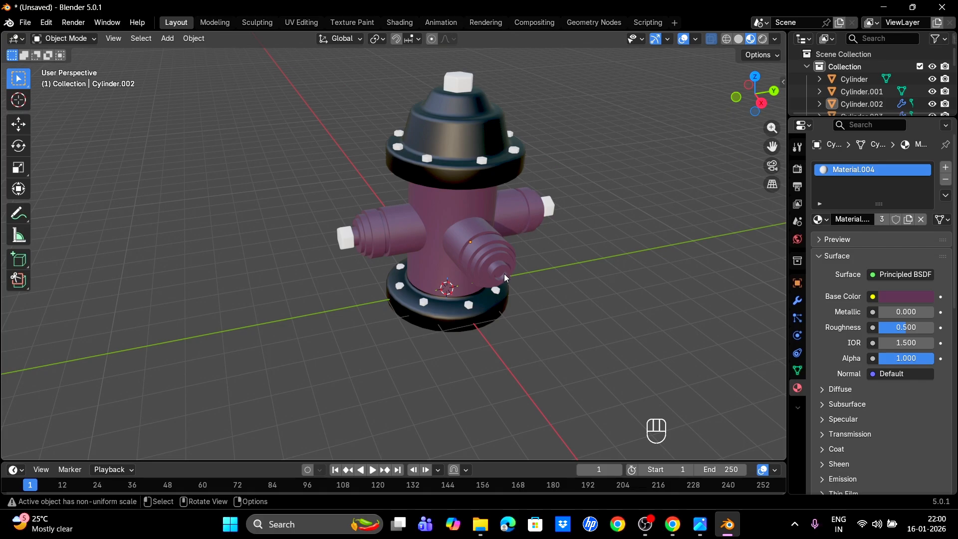
- Assign a new material in a second slot to the end tip faces of the outlet that points along the X axis
{"action": "scroll", "coordinate": [580, 292], "scroll_direction": "up", "scroll_amount": 2}
{"action": "key", "text": "Tab"}
{"action": "key", "text": "KP_1"}
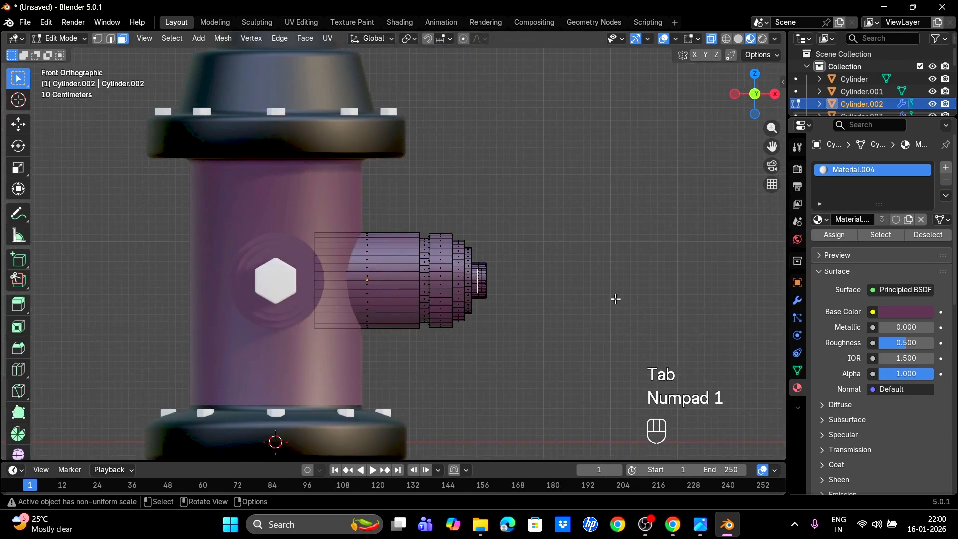
{"action": "scroll", "coordinate": [560, 287], "scroll_direction": "up", "scroll_amount": 2}
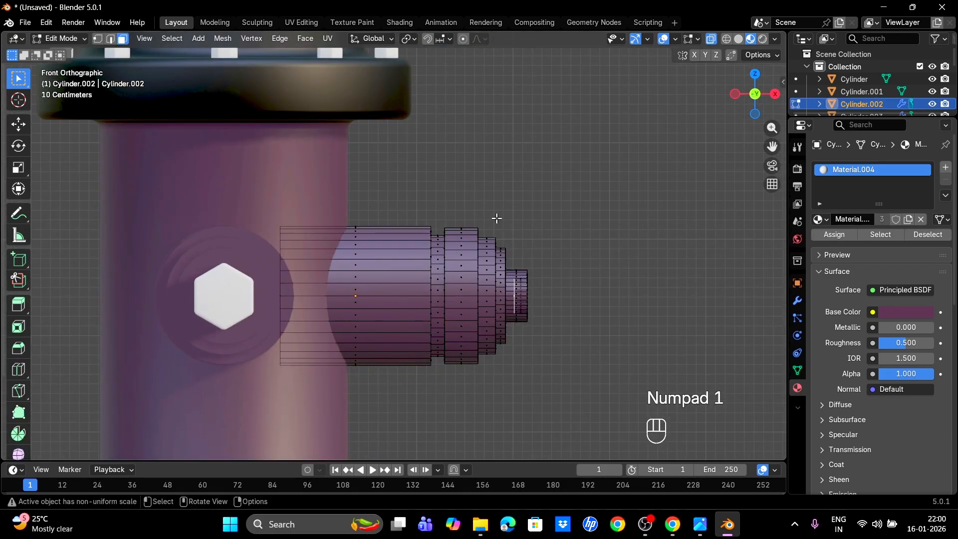
{"action": "left_click_drag", "start_coordinate": [555, 384], "coordinate": [504, 227]}
{"action": "middle_click_drag", "start_coordinate": [605, 241], "coordinate": [627, 244]}
{"action": "key", "text": "KP_1"}
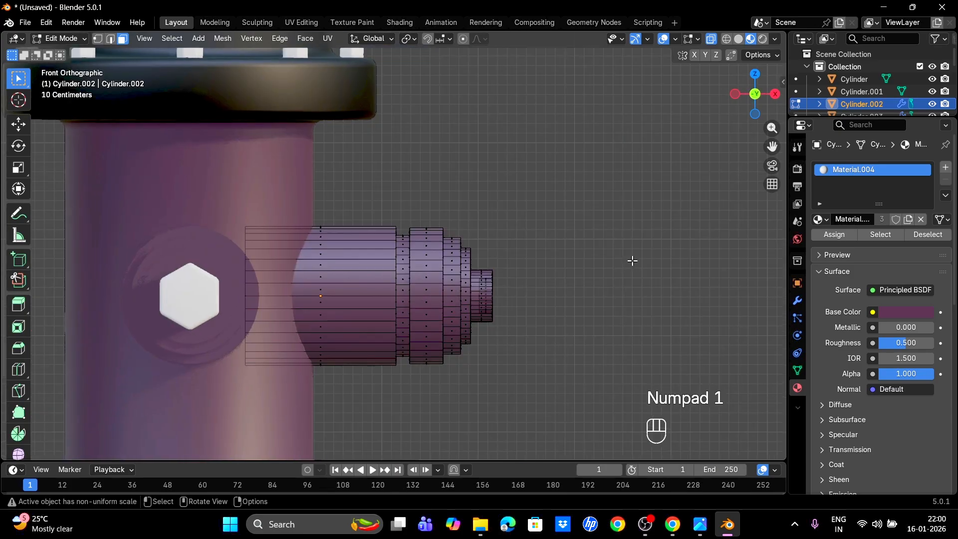
{"action": "left_click_drag", "start_coordinate": [527, 297], "coordinate": [475, 217]}
{"action": "left_click_drag", "start_coordinate": [532, 374], "coordinate": [475, 229]}
{"action": "middle_click_drag", "start_coordinate": [475, 229], "coordinate": [359, 254]}
{"action": "scroll", "coordinate": [432, 244], "scroll_direction": "down", "scroll_amount": 4}
{"action": "scroll", "coordinate": [502, 275], "scroll_direction": "up", "scroll_amount": 4}
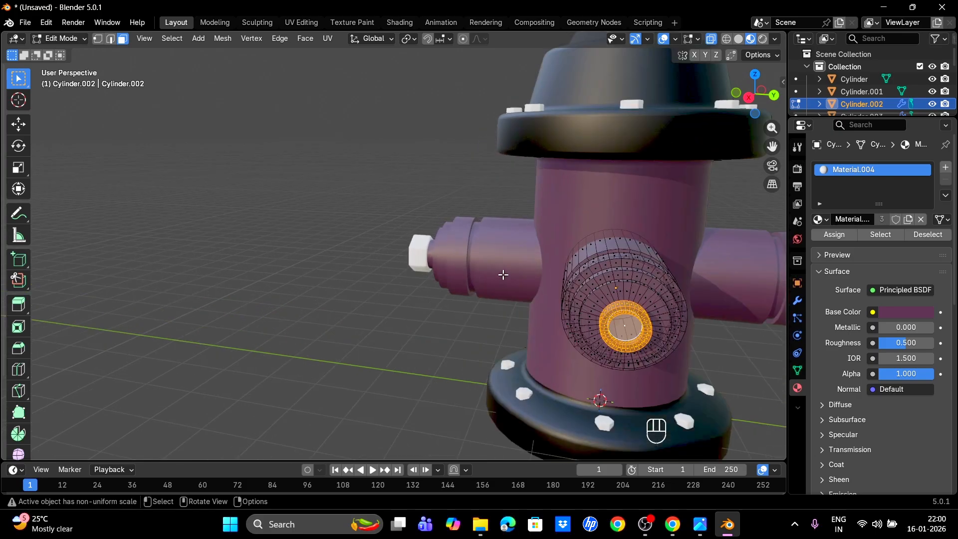
{"action": "scroll", "coordinate": [503, 275], "scroll_direction": "up", "scroll_amount": 2}
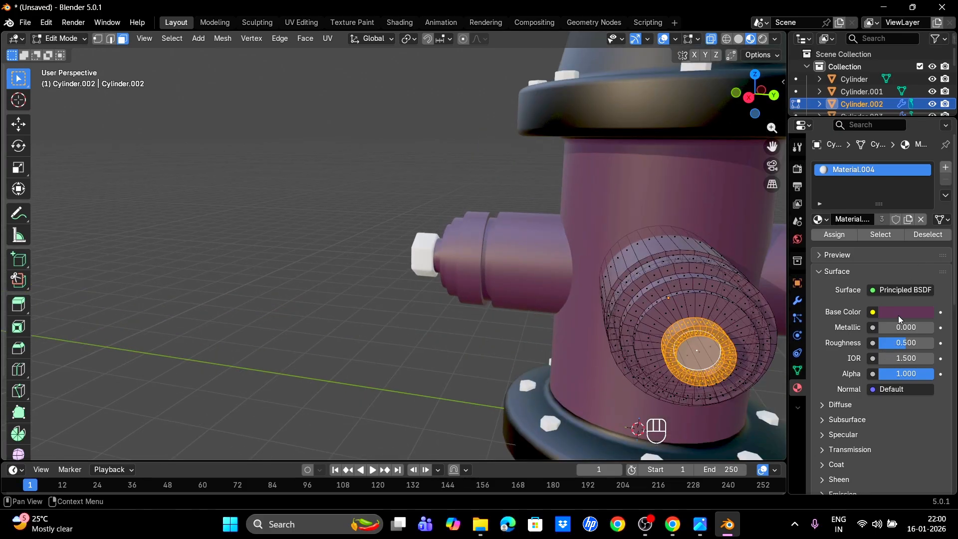
{"action": "left_click", "coordinate": [945, 167]}
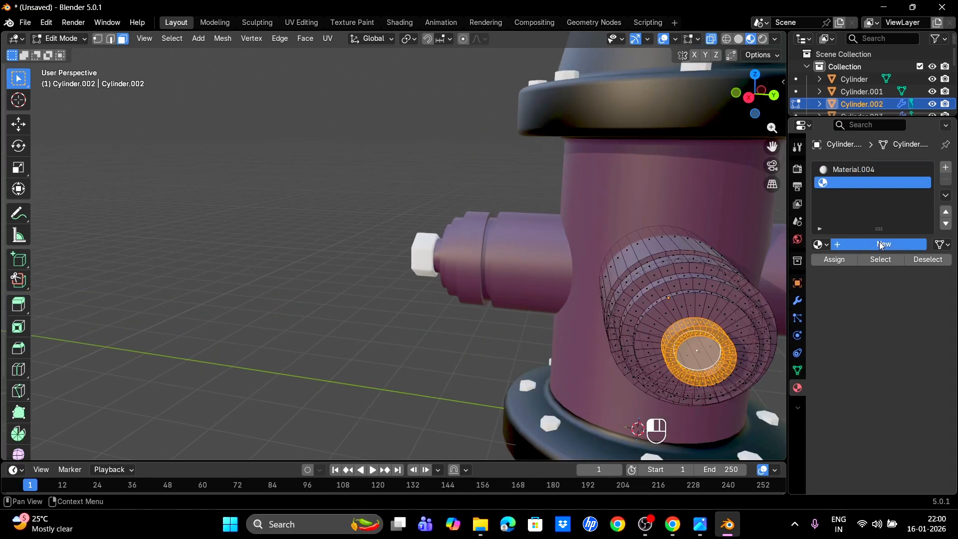
{"action": "left_click", "coordinate": [881, 244]}
{"action": "left_click", "coordinate": [834, 259]}
- Set the base color of the X-axis outlet tip's material to bright green (#06E700)
{"action": "left_click", "coordinate": [908, 337]}
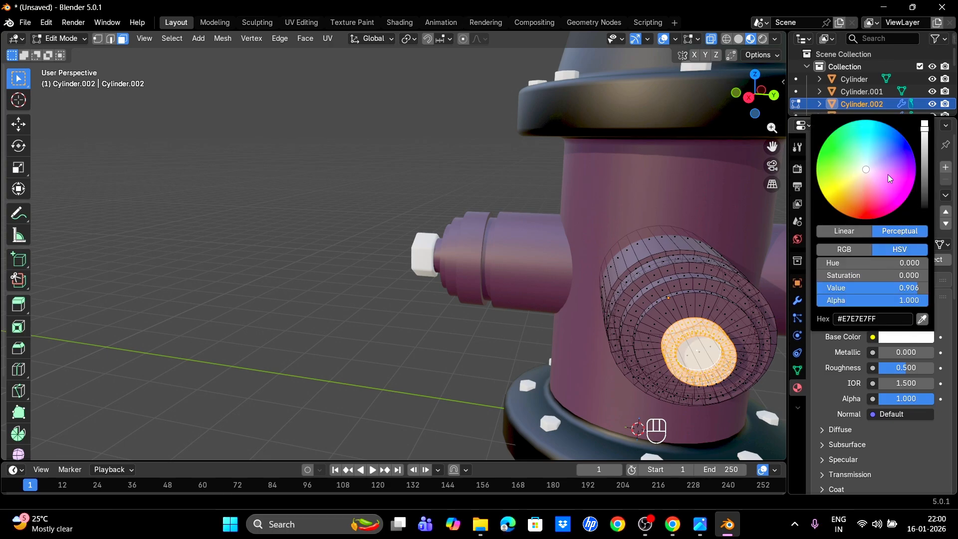
{"action": "left_click", "coordinate": [831, 149]}
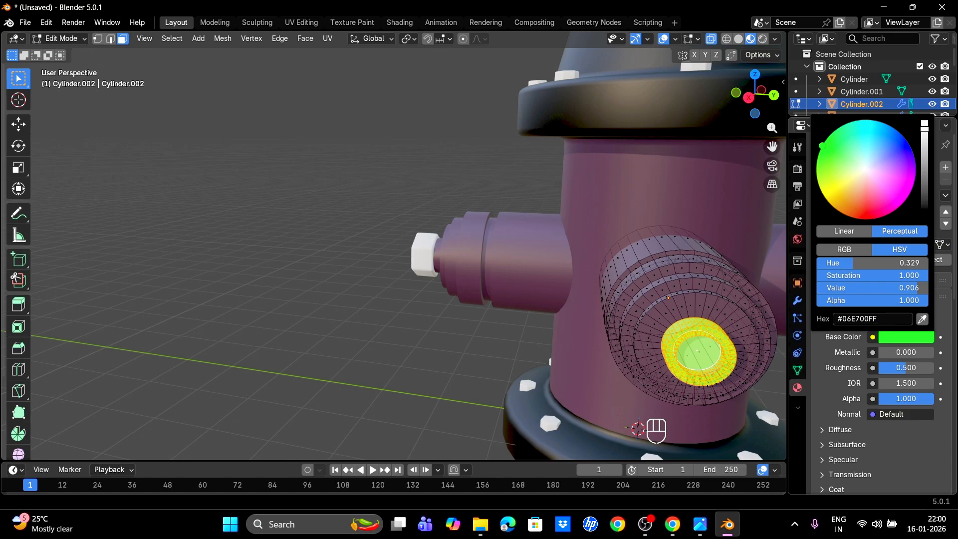
{"action": "key", "text": "Tab"}
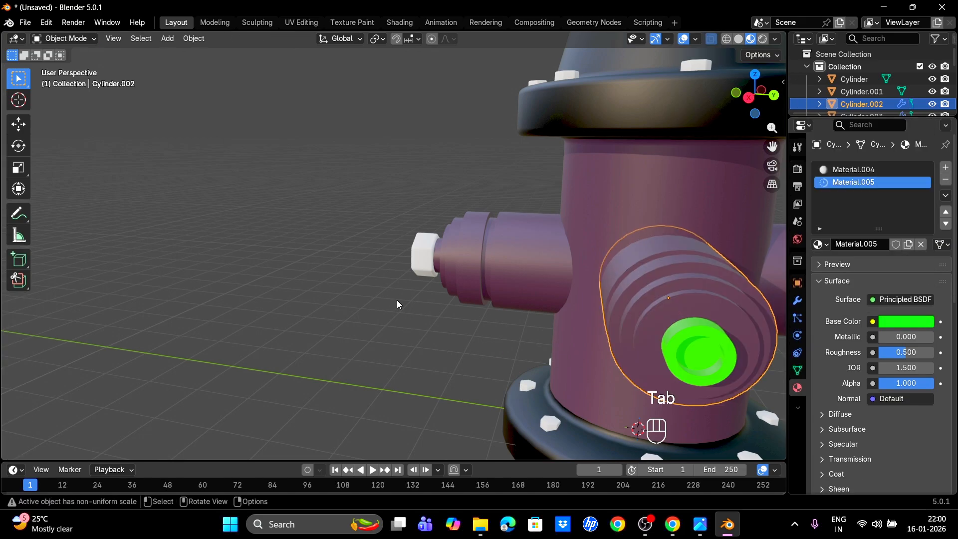
{"action": "left_click", "coordinate": [397, 301]}
- Assign a new material in a second slot to the narrow tip faces of the outlet on the negative Y side
{"action": "scroll", "coordinate": [398, 299], "scroll_direction": "down", "scroll_amount": 6}
{"action": "middle_click_drag", "start_coordinate": [400, 297], "coordinate": [480, 284]}
{"action": "scroll", "coordinate": [520, 324], "scroll_direction": "up", "scroll_amount": 3}
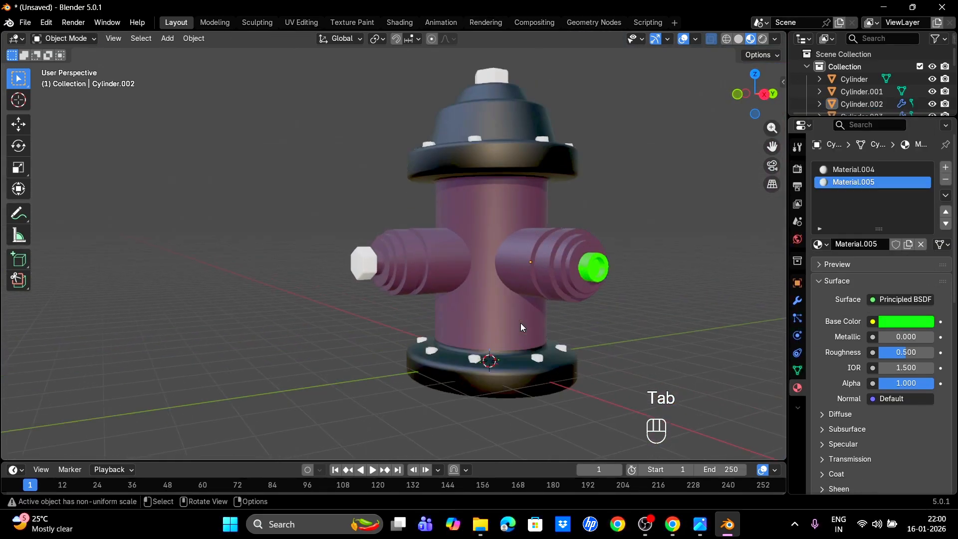
{"action": "scroll", "coordinate": [336, 304], "scroll_direction": "up", "scroll_amount": 3}
{"action": "left_click", "coordinate": [390, 277]}
{"action": "key", "text": "Tab"}
{"action": "middle_click_drag", "start_coordinate": [399, 289], "coordinate": [364, 290]}
{"action": "key", "text": "KP_3"}
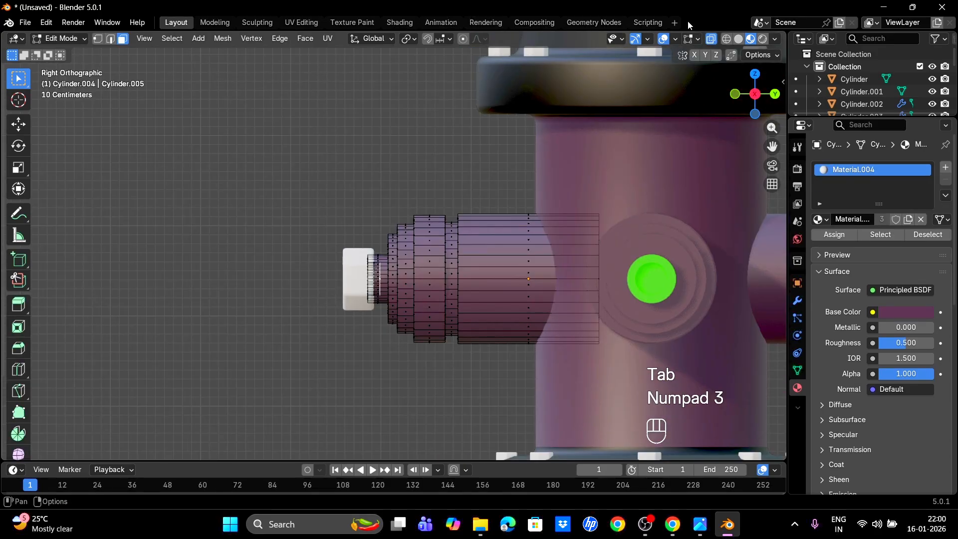
{"action": "left_click_drag", "start_coordinate": [292, 129], "coordinate": [388, 373]}
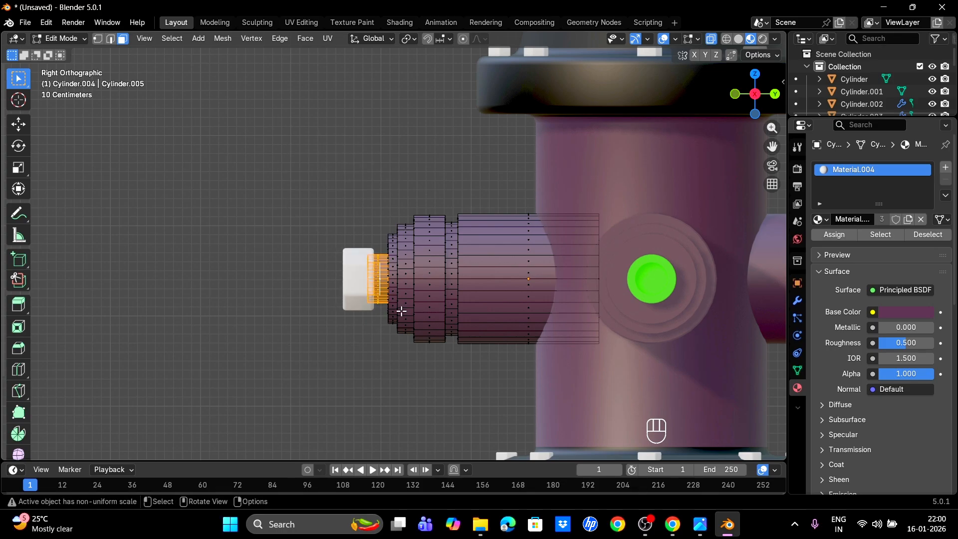
{"action": "left_click", "coordinate": [946, 168]}
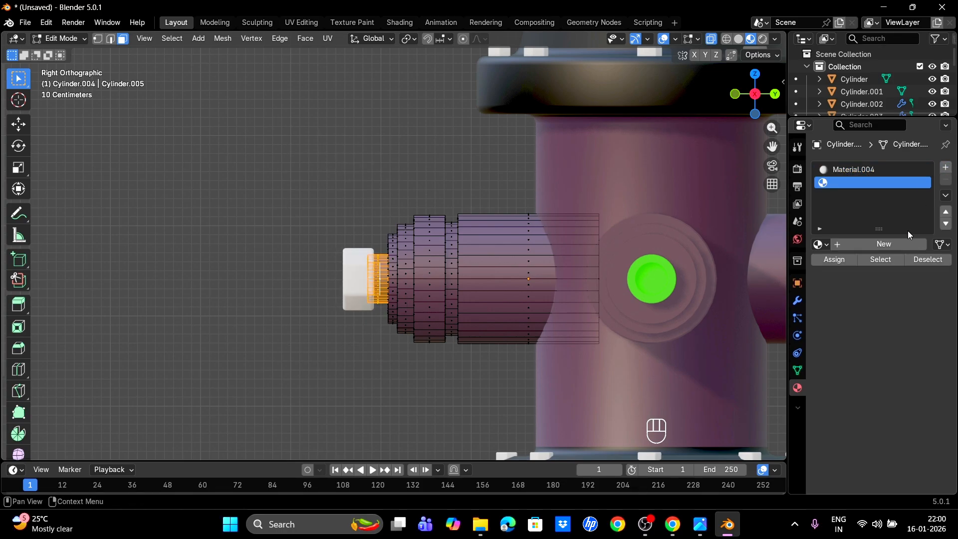
{"action": "left_click", "coordinate": [890, 241]}
{"action": "left_click", "coordinate": [837, 258]}
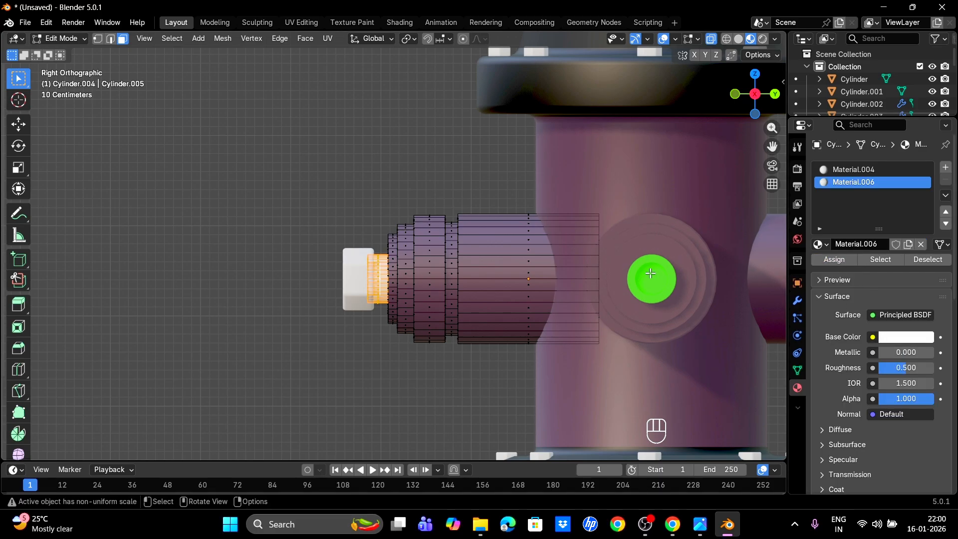
- Copy the green tip material of the X-axis outlet and paste it into the negative Y outlet's tip material
{"action": "key", "text": "Tab"}
{"action": "left_click", "coordinate": [663, 286]}
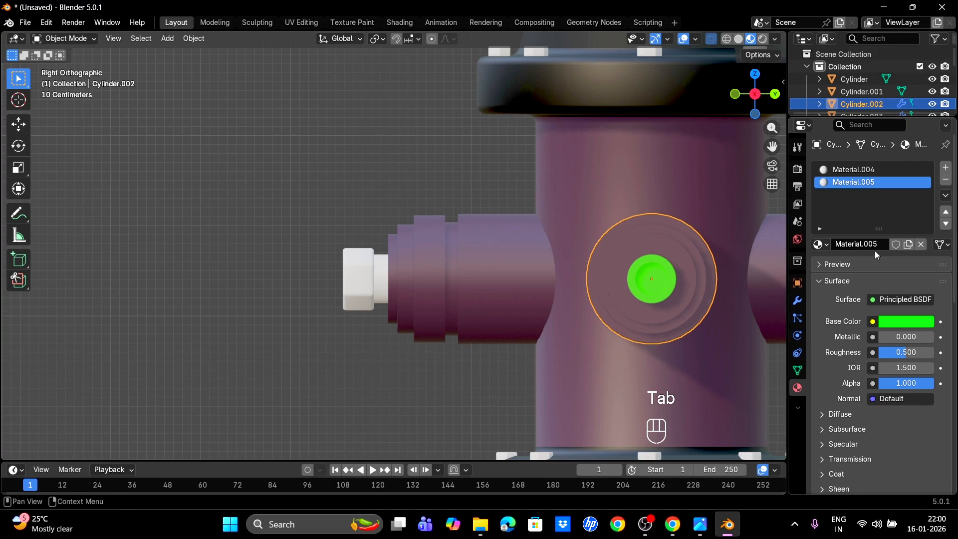
{"action": "left_click", "coordinate": [945, 195]}
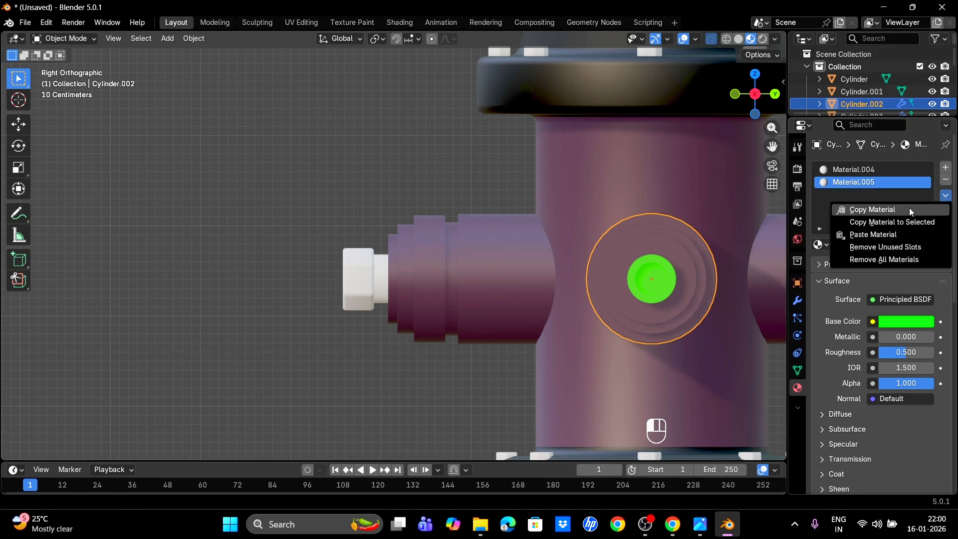
{"action": "left_click", "coordinate": [894, 208]}
{"action": "left_click", "coordinate": [399, 293]}
{"action": "key", "text": "Tab"}
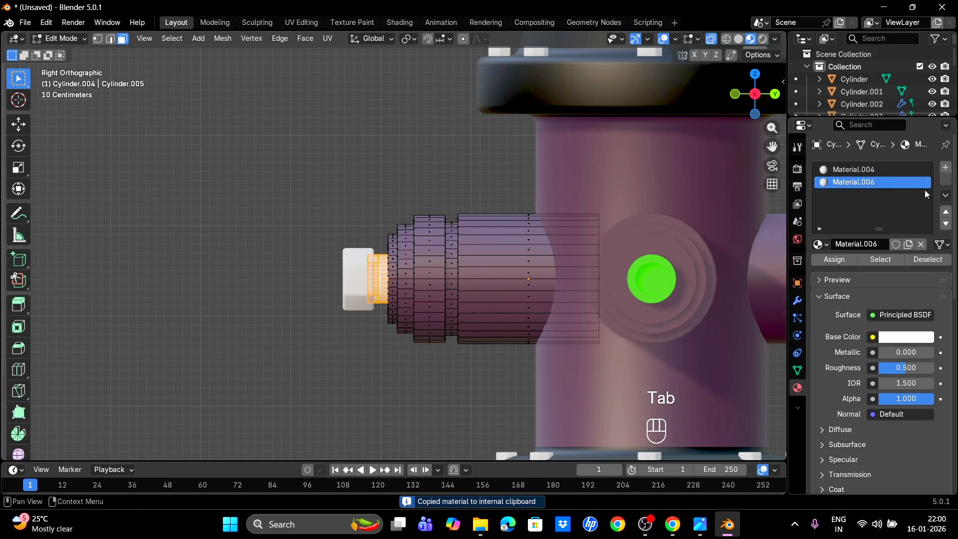
{"action": "left_click", "coordinate": [945, 195]}
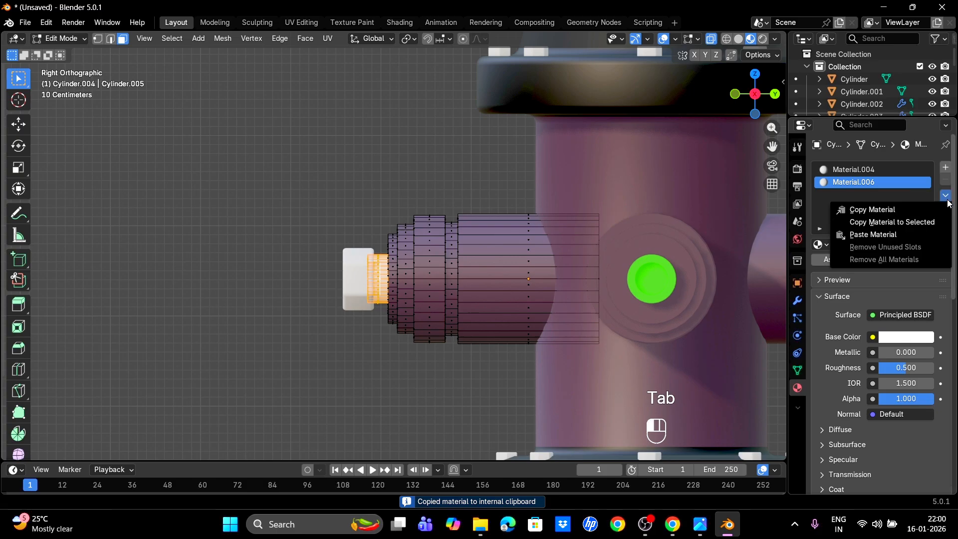
{"action": "left_click", "coordinate": [889, 234]}
{"action": "key", "text": "Tab"}
{"action": "left_click", "coordinate": [339, 186]}
- Assign a new material in a second slot to the narrow tip faces of the outlet on the positive Y side
{"action": "middle_click_drag", "start_coordinate": [339, 187], "coordinate": [687, 304]}
{"action": "left_click", "coordinate": [687, 304]}
{"action": "key", "text": "Tab"}
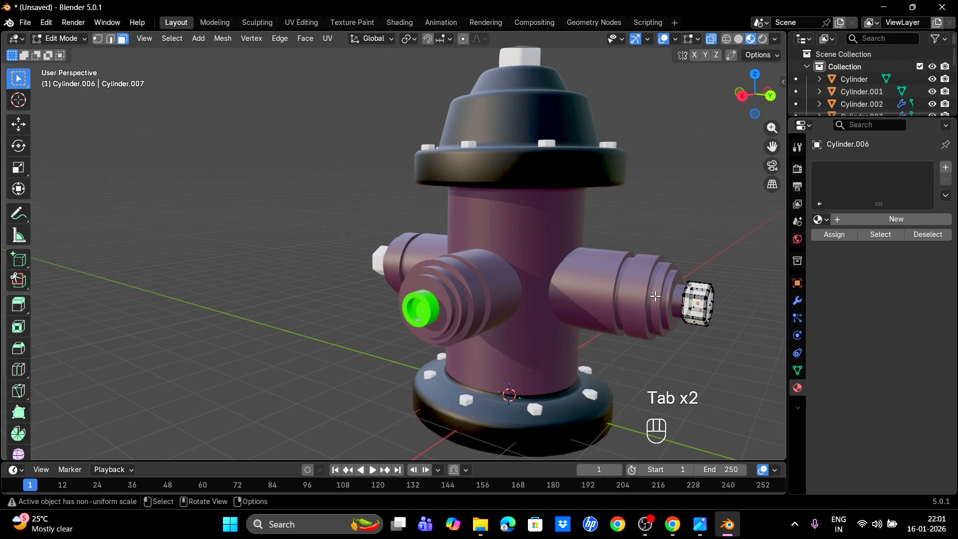
{"action": "key", "text": "Tab"}
{"action": "left_click", "coordinate": [648, 286]}
{"action": "key", "text": "Tab"}
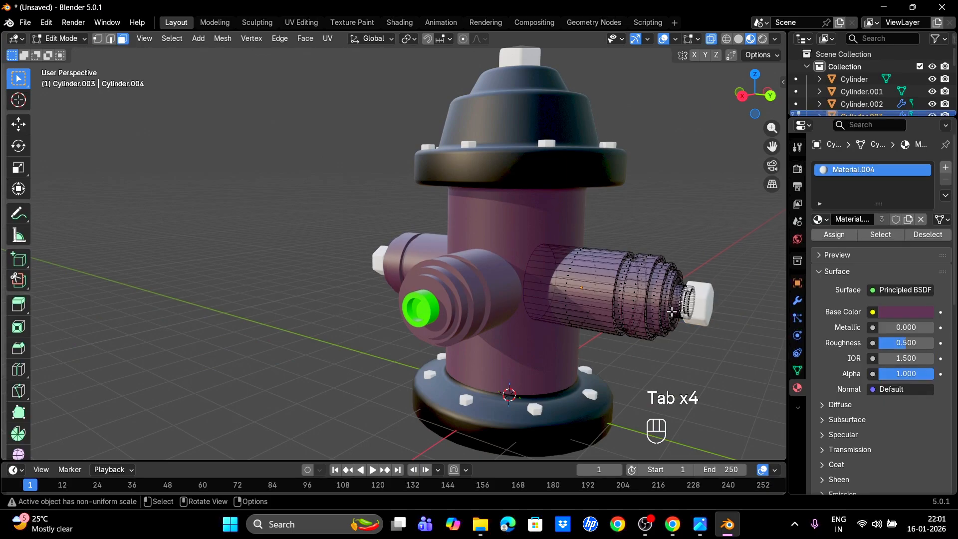
{"action": "key", "text": "KP_3"}
{"action": "left_click_drag", "start_coordinate": [772, 153], "coordinate": [576, 151]}
{"action": "scroll", "coordinate": [571, 195], "scroll_direction": "up", "scroll_amount": 7}
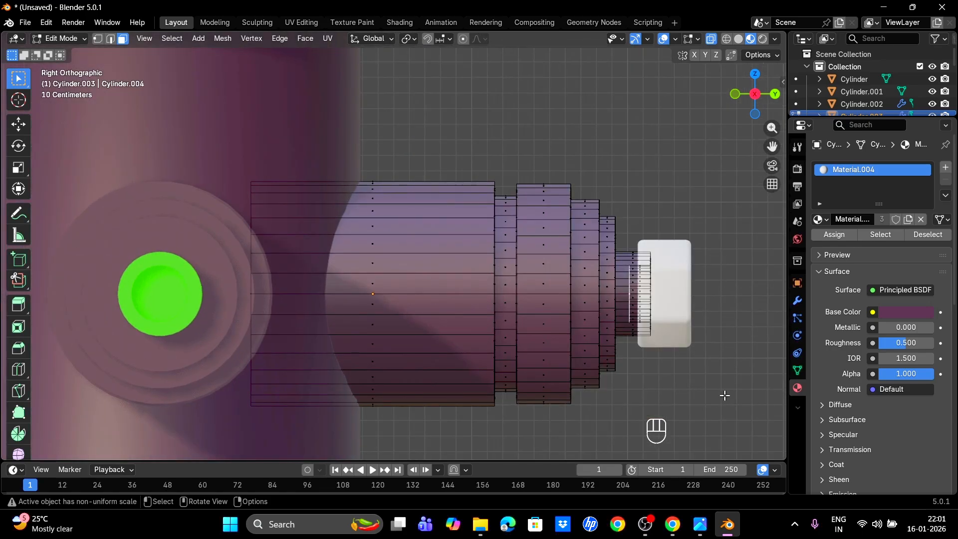
{"action": "left_click_drag", "start_coordinate": [717, 408], "coordinate": [618, 149]}
{"action": "scroll", "coordinate": [631, 154], "scroll_direction": "down", "scroll_amount": 2}
{"action": "left_click", "coordinate": [945, 167]}
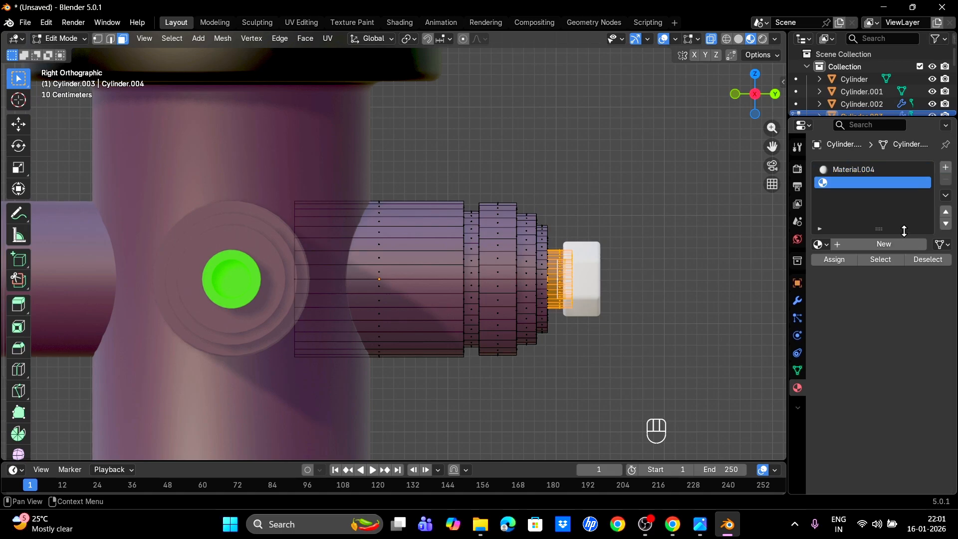
{"action": "left_click", "coordinate": [890, 246]}
{"action": "left_click", "coordinate": [831, 260]}
- Copy the green tip material of the X-axis outlet and paste it into the positive Y outlet's tip material
{"action": "key", "text": "Tab"}
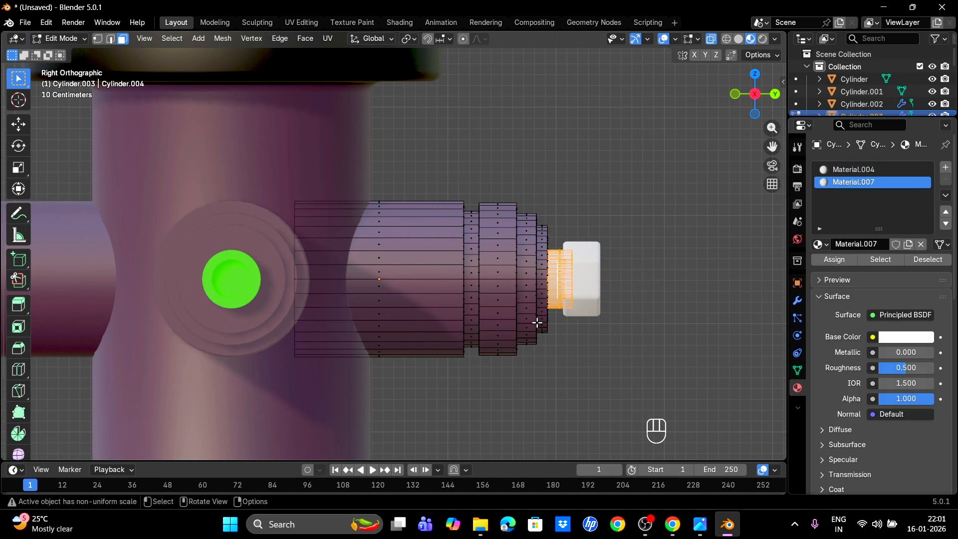
{"action": "scroll", "coordinate": [361, 312], "scroll_direction": "down", "scroll_amount": 3}
{"action": "left_click", "coordinate": [294, 265]}
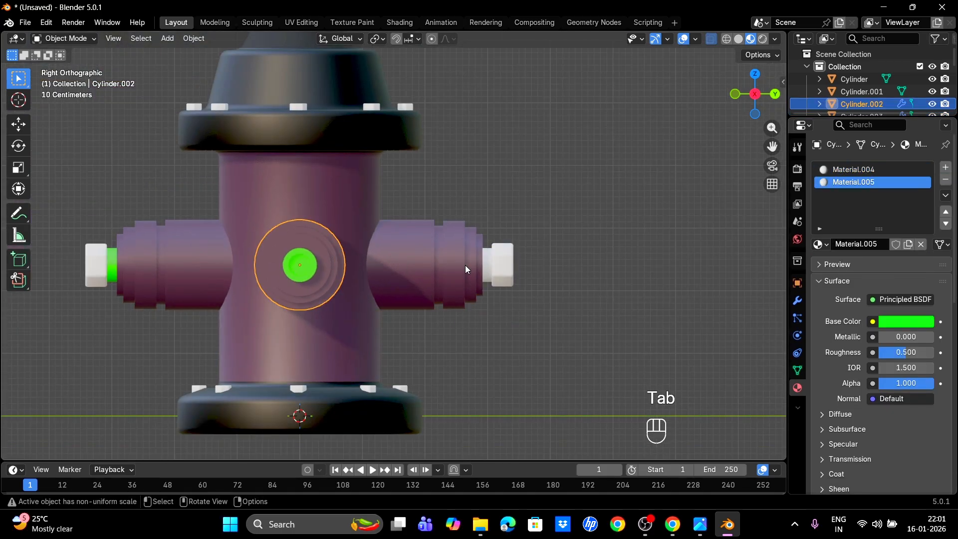
{"action": "left_click", "coordinate": [946, 195]}
{"action": "left_click", "coordinate": [896, 213]}
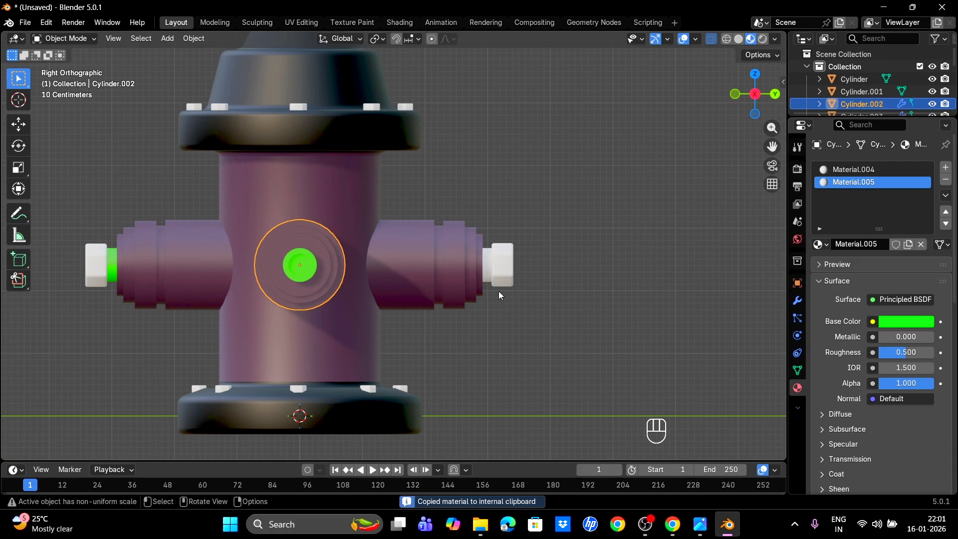
{"action": "left_click", "coordinate": [462, 265]}
{"action": "key", "text": "Tab"}
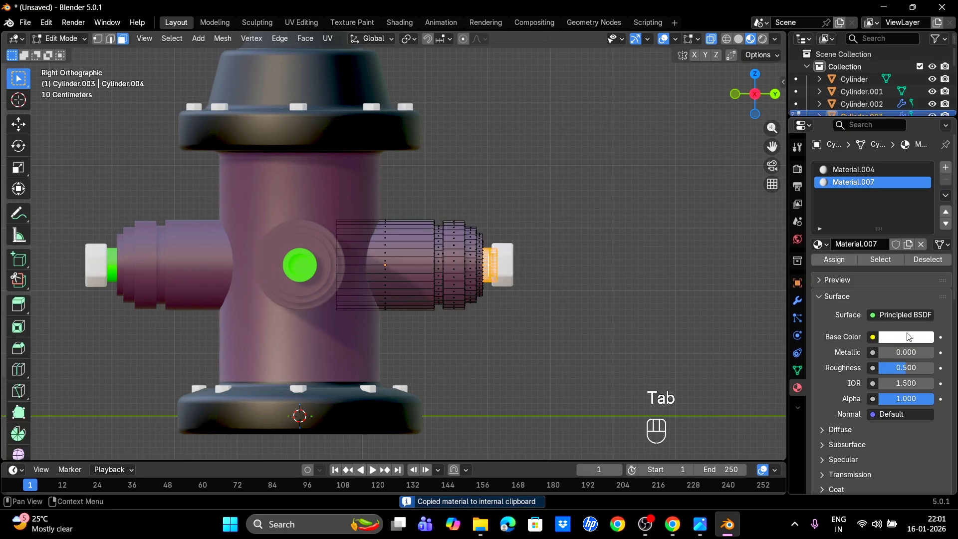
{"action": "left_click", "coordinate": [945, 195]}
{"action": "left_click", "coordinate": [887, 232]}
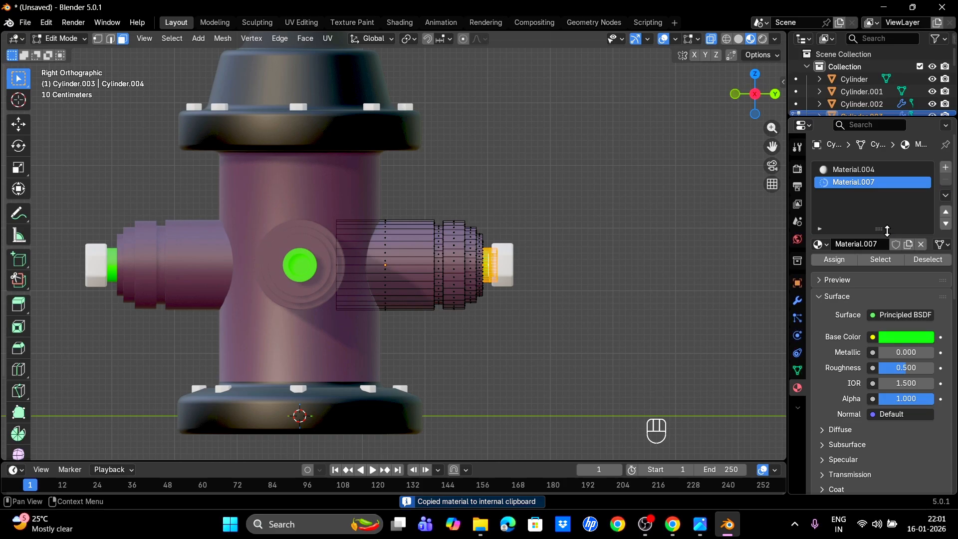
{"action": "key", "text": "Tab"}
- Create a new material on the hexagonal nut on top of the cap and give it a darker green base color
{"action": "middle_click_drag", "start_coordinate": [648, 242], "coordinate": [501, 252]}
{"action": "scroll", "coordinate": [501, 244], "scroll_direction": "down", "scroll_amount": 2}
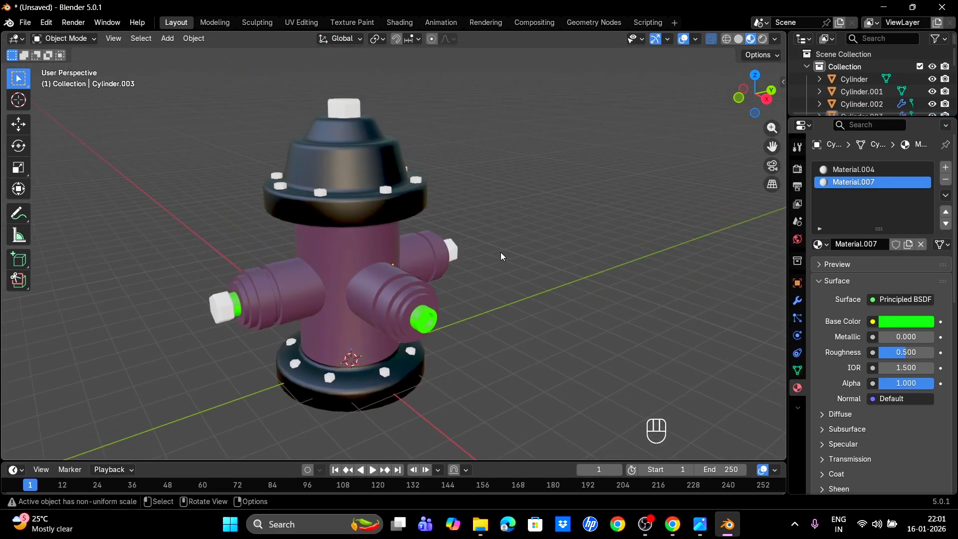
{"action": "left_click", "coordinate": [351, 113]}
{"action": "left_click", "coordinate": [894, 213]}
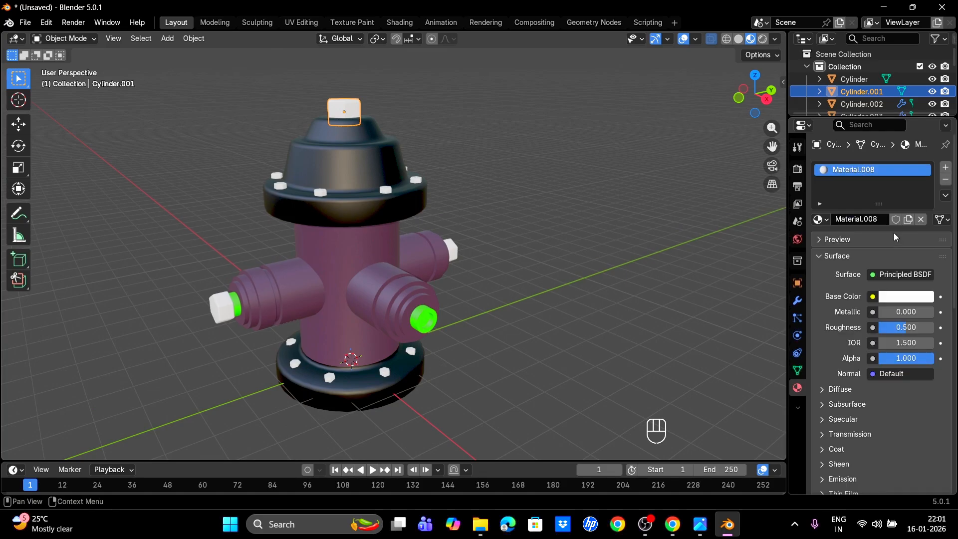
{"action": "left_click", "coordinate": [905, 296]}
{"action": "left_click_drag", "start_coordinate": [866, 129], "coordinate": [837, 120]}
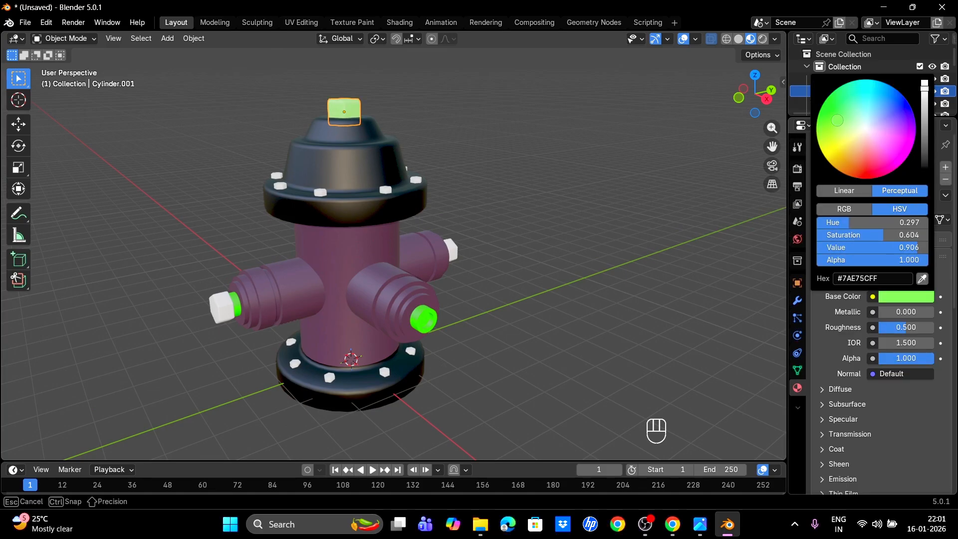
{"action": "left_click_drag", "start_coordinate": [924, 84], "coordinate": [924, 128]}
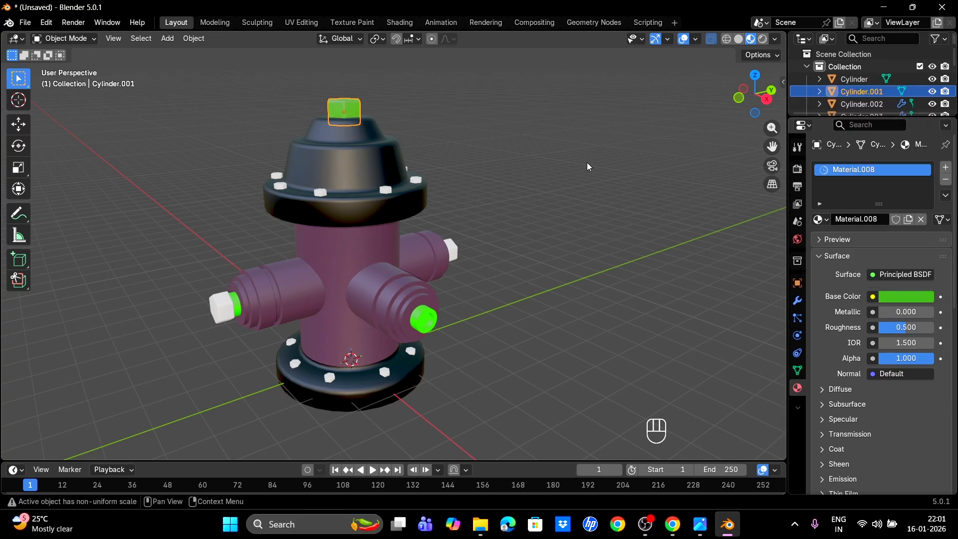
- Create a new material on the cap flange's front bolt, with metallic 0.679 and roughness 0.357
{"action": "middle_click_drag", "start_coordinate": [471, 136], "coordinate": [471, 173]}
{"action": "left_click", "coordinate": [347, 261]}
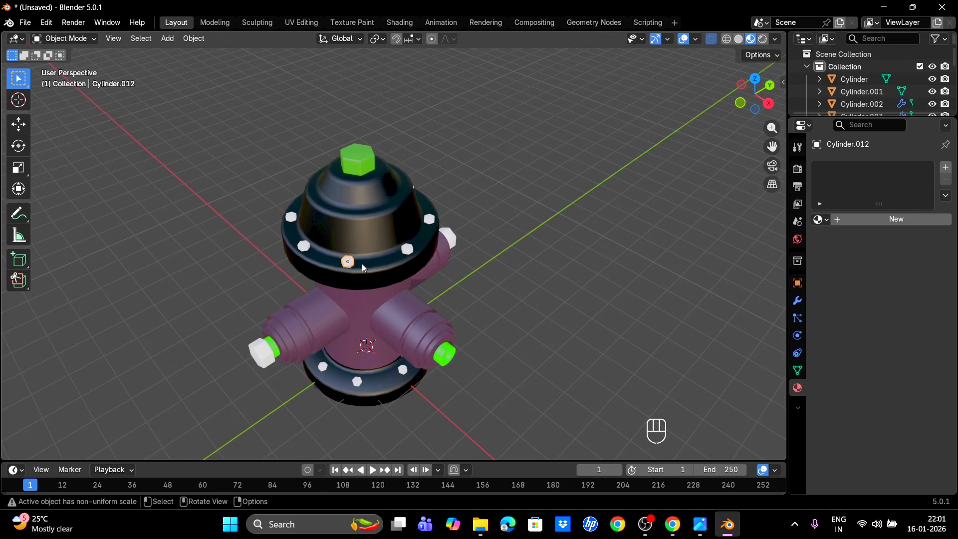
{"action": "scroll", "coordinate": [361, 263], "scroll_direction": "up", "scroll_amount": 2}
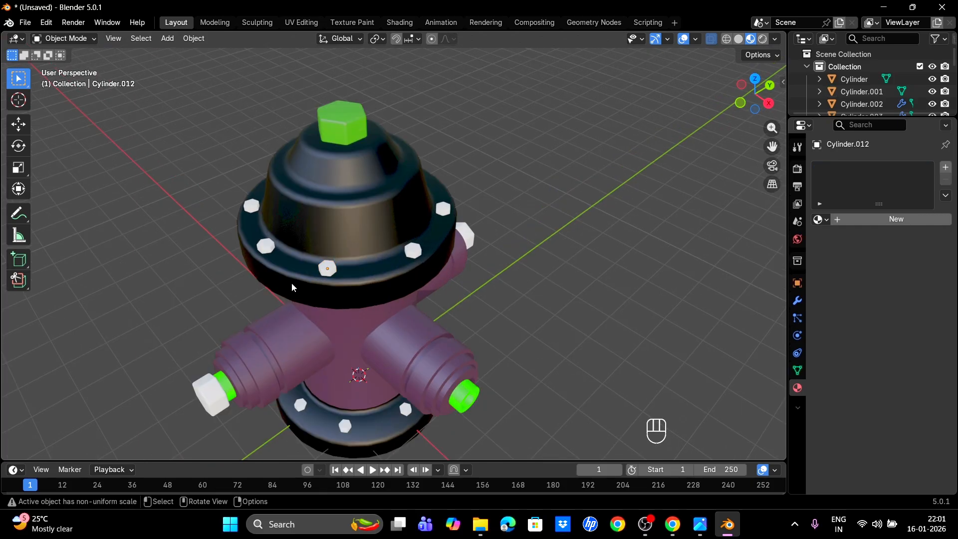
{"action": "scroll", "coordinate": [299, 285], "scroll_direction": "up", "scroll_amount": 3}
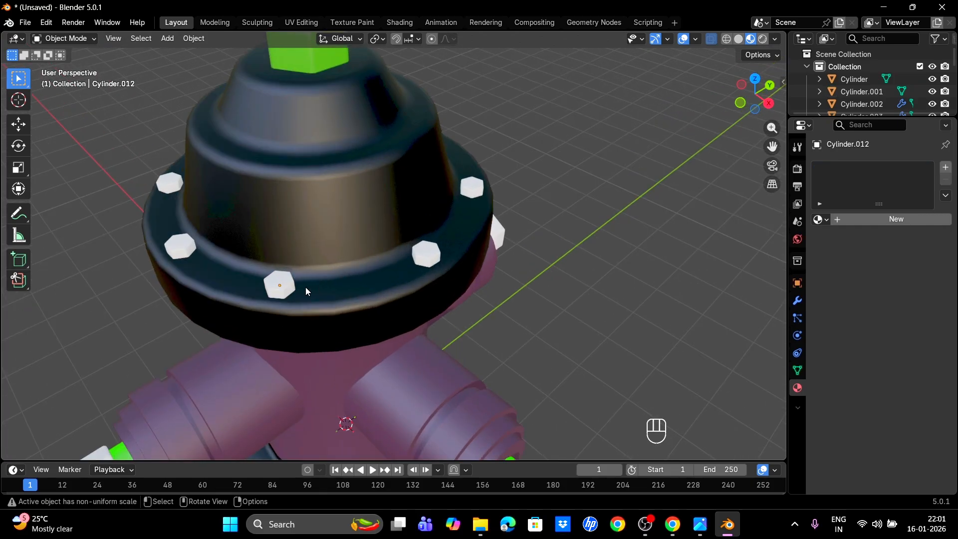
{"action": "left_click", "coordinate": [929, 219]}
{"action": "left_click_drag", "start_coordinate": [893, 314], "coordinate": [917, 314]}
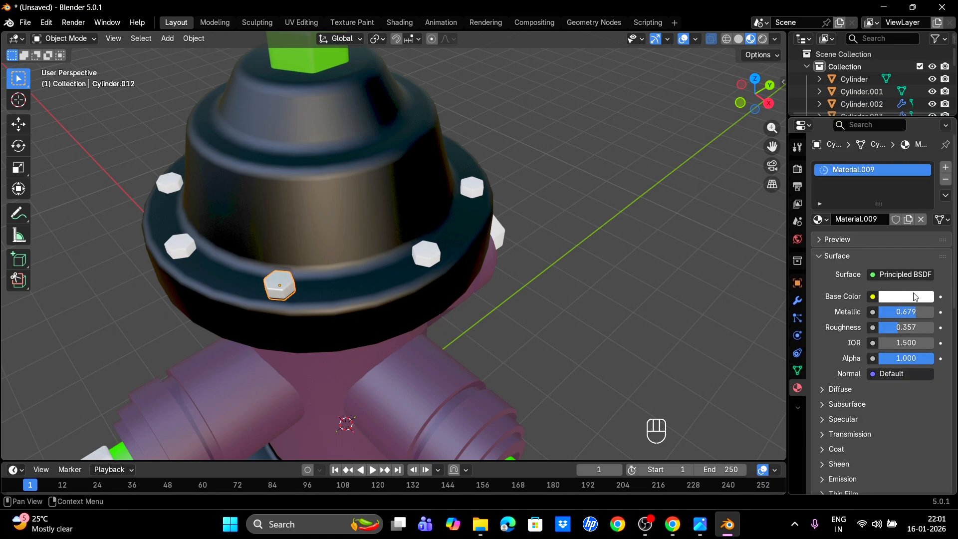
- Set the front cap bolt's material base color to light grey, hex #A9A9A9FF with value 0.663
{"action": "left_click", "coordinate": [915, 295]}
{"action": "left_click_drag", "start_coordinate": [925, 90], "coordinate": [924, 107]}
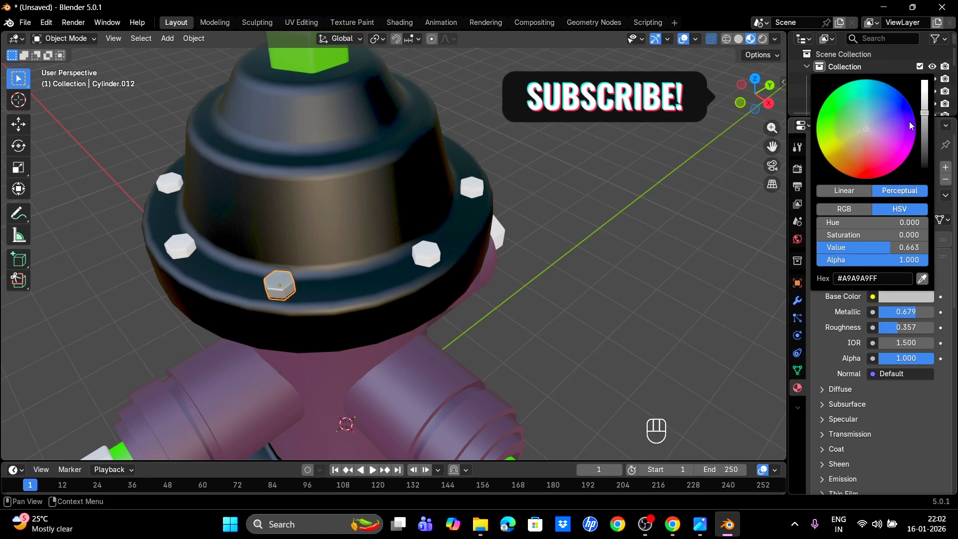
{"action": "left_click", "coordinate": [427, 289]}
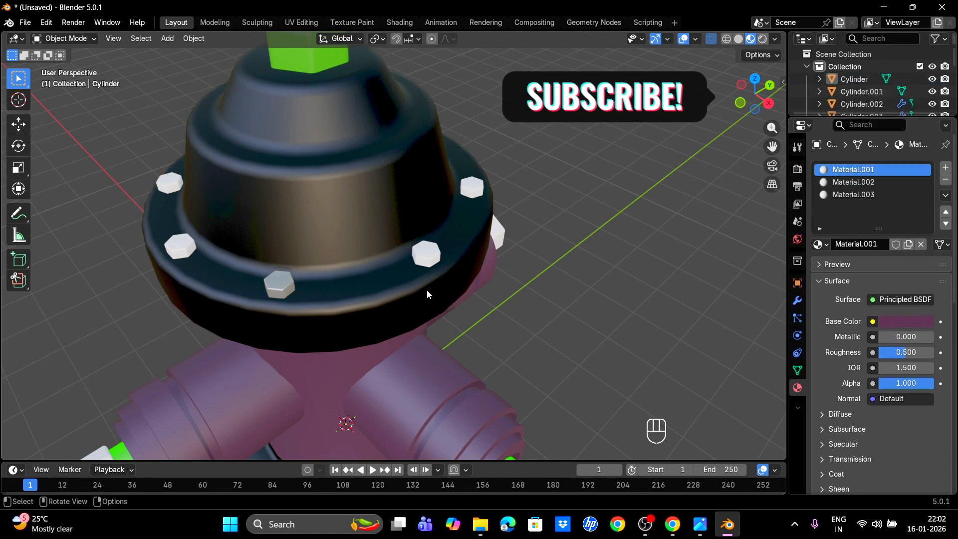
- Select all the remaining uncolored bolts around the cap flange, leaving out the already grey metallic one
{"action": "left_click", "coordinate": [427, 258]}
{"action": "left_click", "coordinate": [471, 187], "text": "shift"}
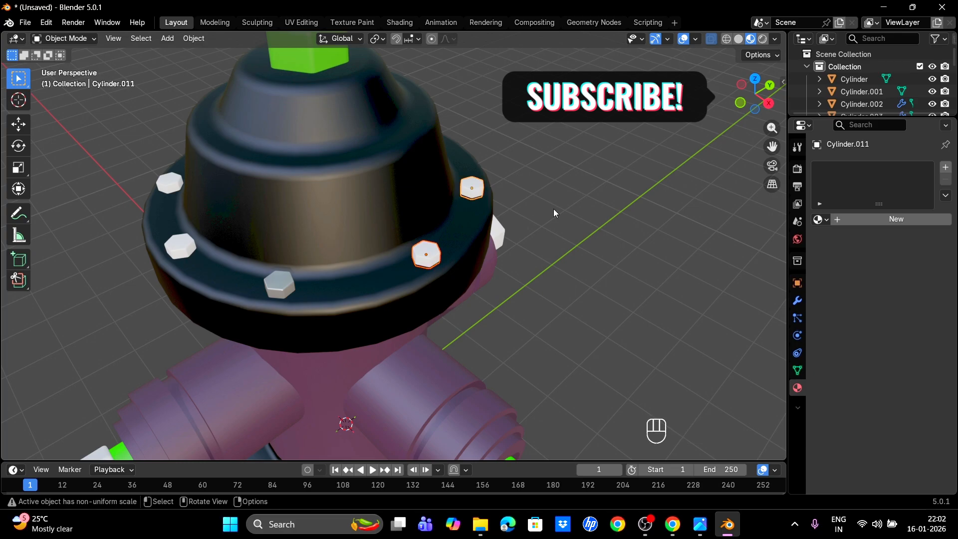
{"action": "middle_click_drag", "start_coordinate": [553, 209], "coordinate": [664, 164]}
{"action": "left_click", "coordinate": [540, 209], "text": "shift"}
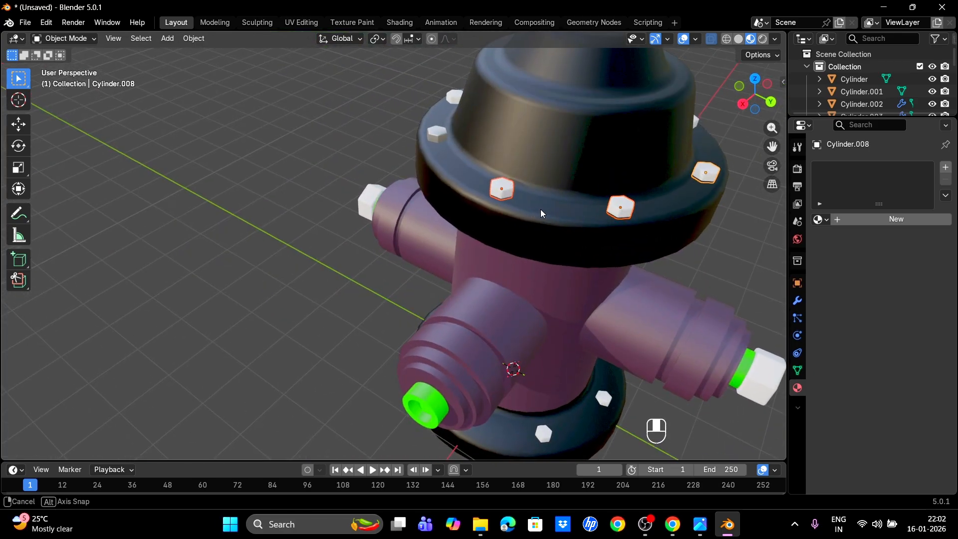
{"action": "middle_click_drag", "start_coordinate": [540, 208], "coordinate": [728, 207]}
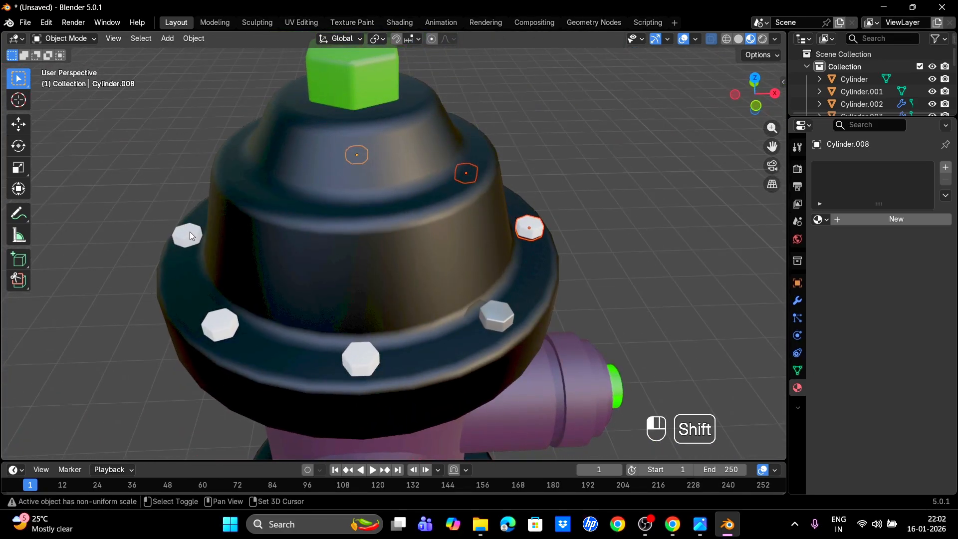
{"action": "left_click", "coordinate": [358, 361], "text": "shift"}
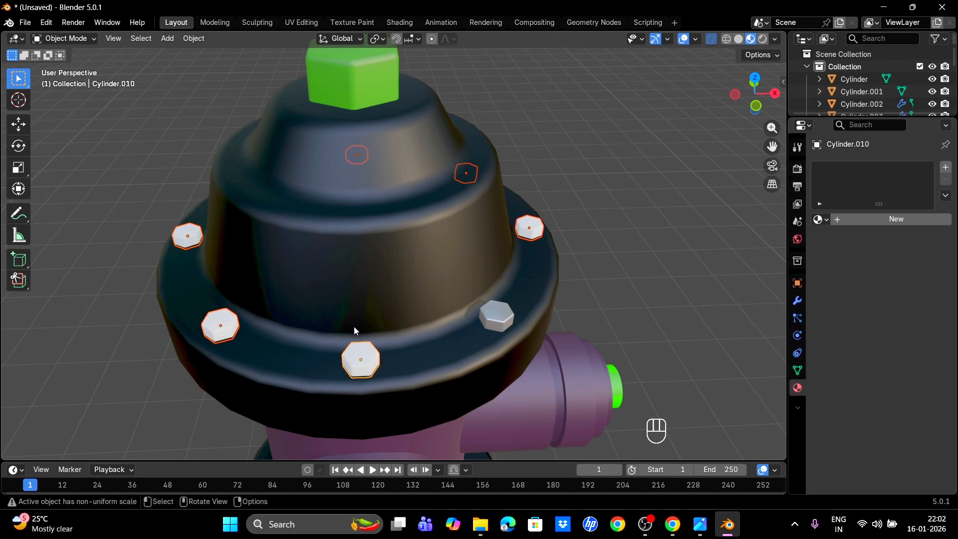
{"action": "middle_click_drag", "start_coordinate": [354, 327], "coordinate": [61, 354]}
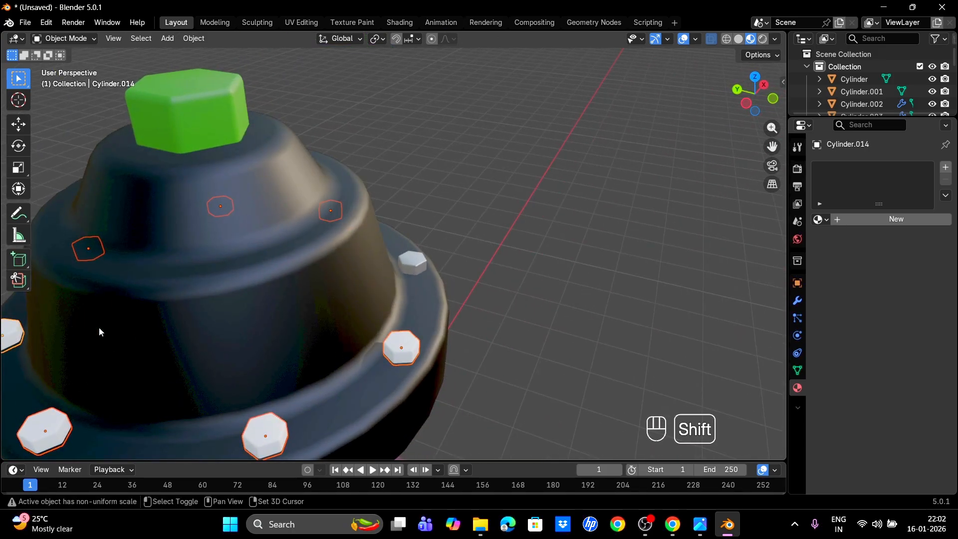
{"action": "scroll", "coordinate": [382, 283], "scroll_direction": "down", "scroll_amount": 2}
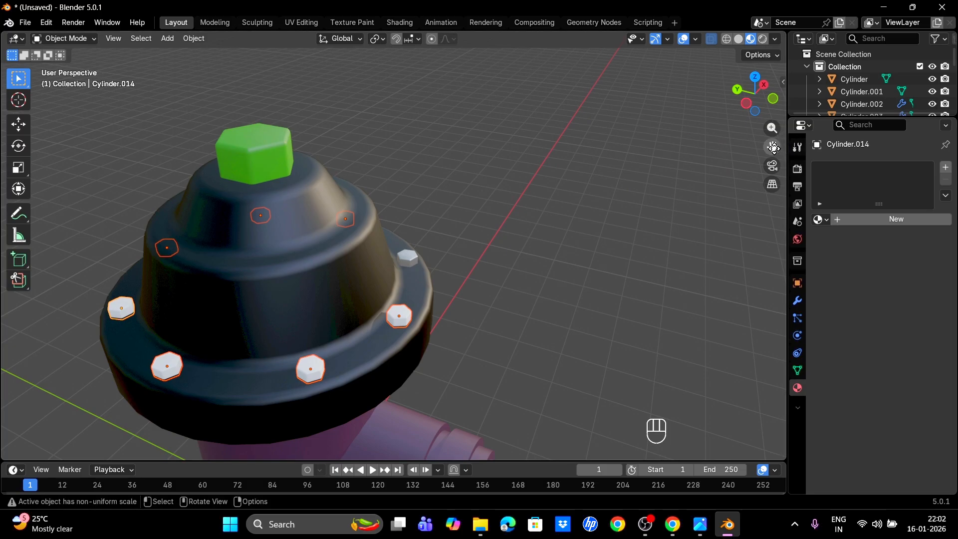
- Add all the bolts around the base flange to the selection
{"action": "left_click_drag", "start_coordinate": [773, 146], "coordinate": [862, 1]}
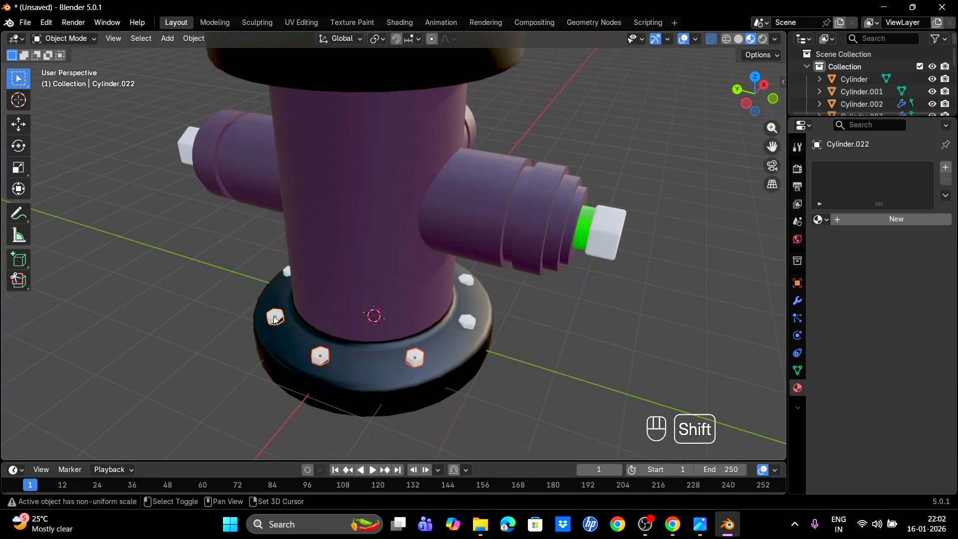
{"action": "left_click", "coordinate": [466, 278], "text": "shift"}
{"action": "middle_click_drag", "start_coordinate": [466, 279], "coordinate": [276, 425]}
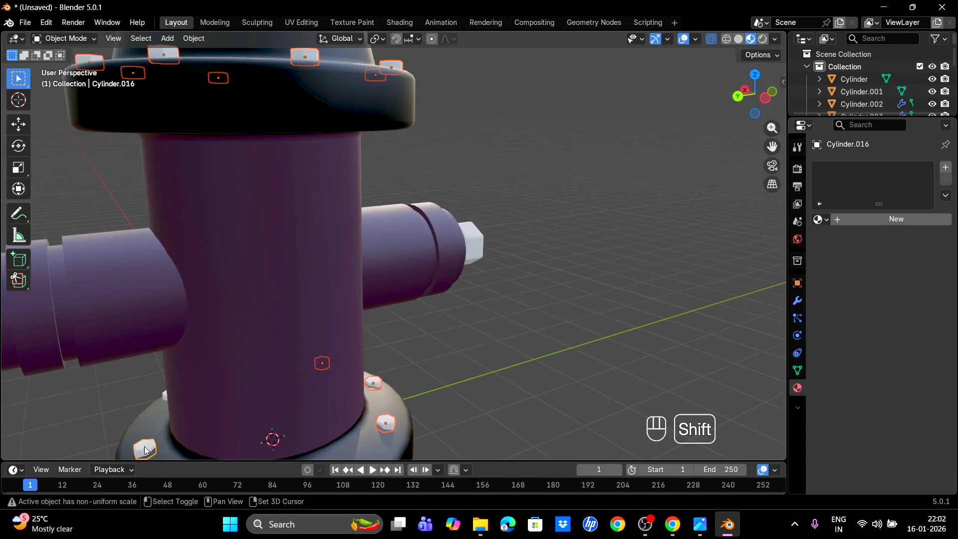
{"action": "middle_click_drag", "start_coordinate": [145, 450], "coordinate": [468, 327]}
{"action": "left_click", "coordinate": [205, 405], "text": "shift"}
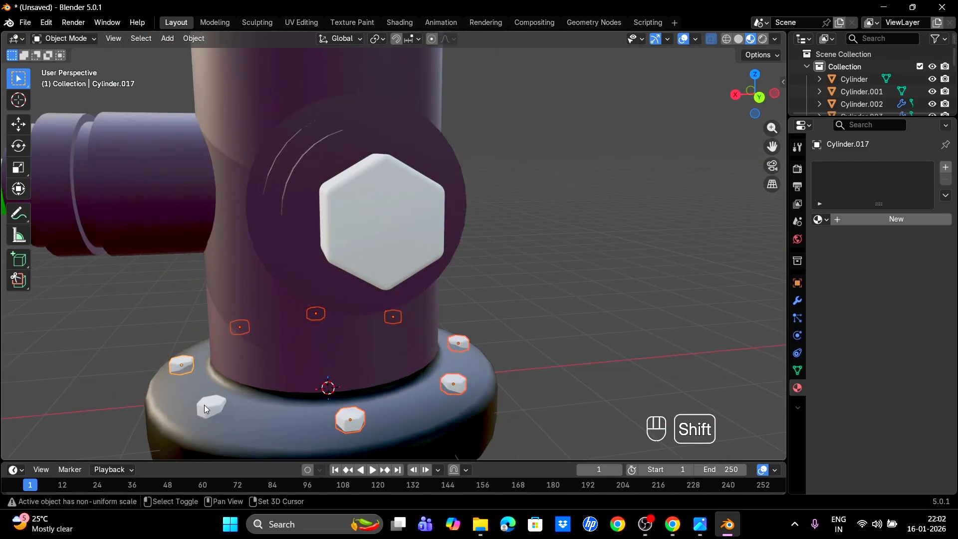
{"action": "left_click", "coordinate": [208, 406], "text": "shift"}
{"action": "scroll", "coordinate": [220, 398], "scroll_direction": "down", "scroll_amount": 5}
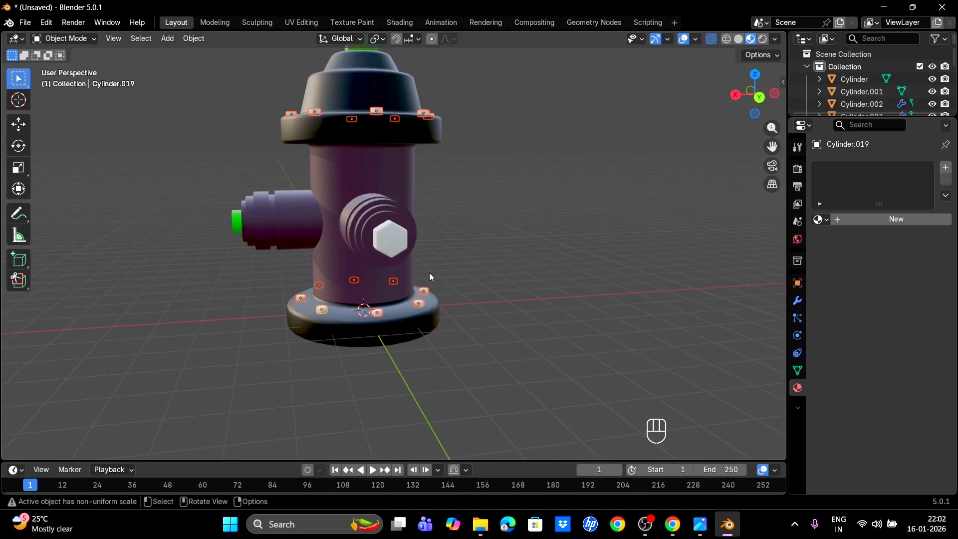
- Make the grey metallic cap bolt the active object and link its material to all the selected bolts
{"action": "middle_click_drag", "start_coordinate": [431, 277], "coordinate": [554, 348]}
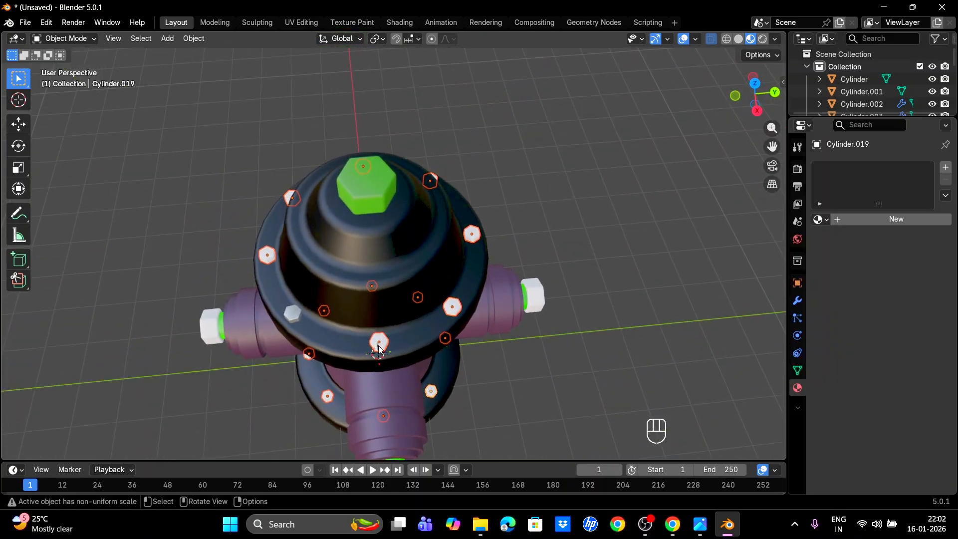
{"action": "left_click", "coordinate": [294, 314], "text": "shift"}
{"action": "key", "text": "ctrl+l"}
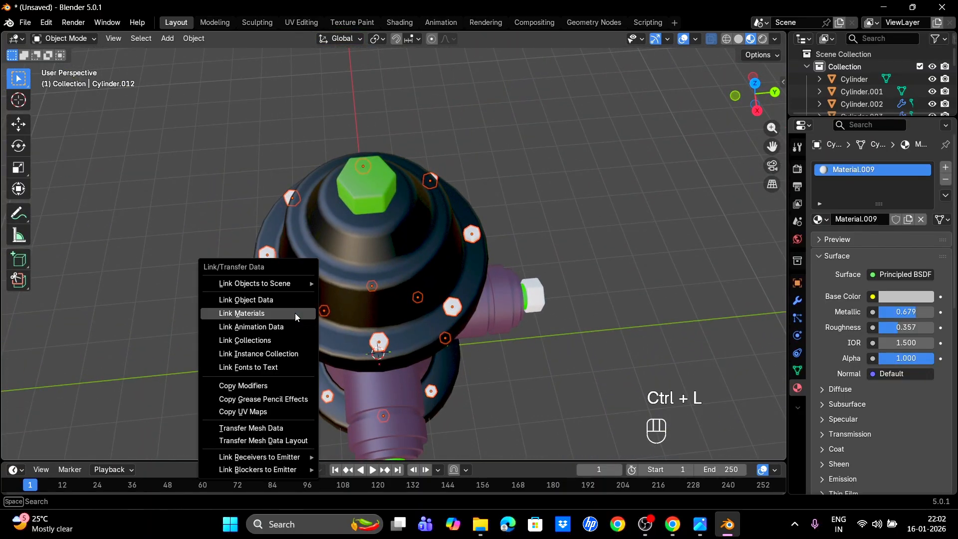
{"action": "left_click", "coordinate": [295, 312]}
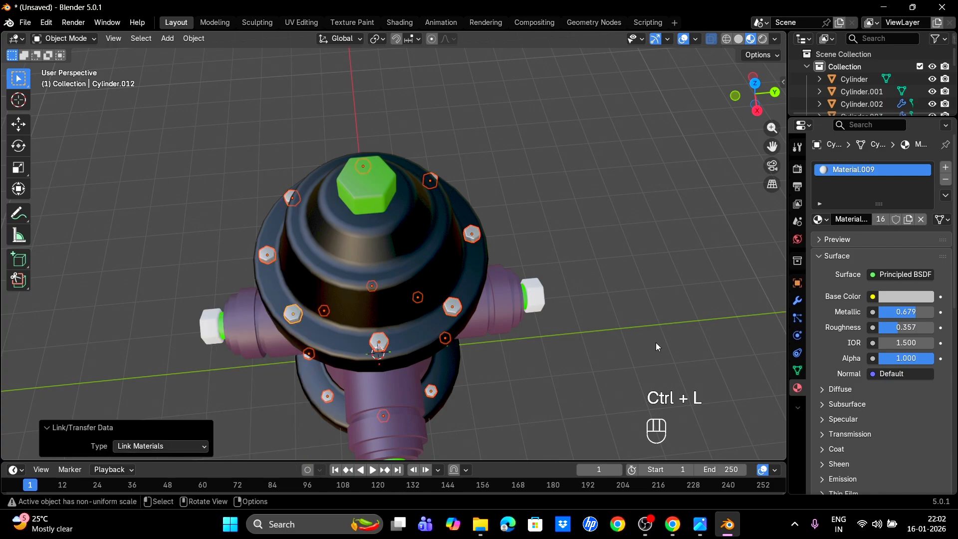
{"action": "scroll", "coordinate": [555, 334], "scroll_direction": "down", "scroll_amount": 3}
{"action": "middle_click_drag", "start_coordinate": [555, 334], "coordinate": [612, 251]}
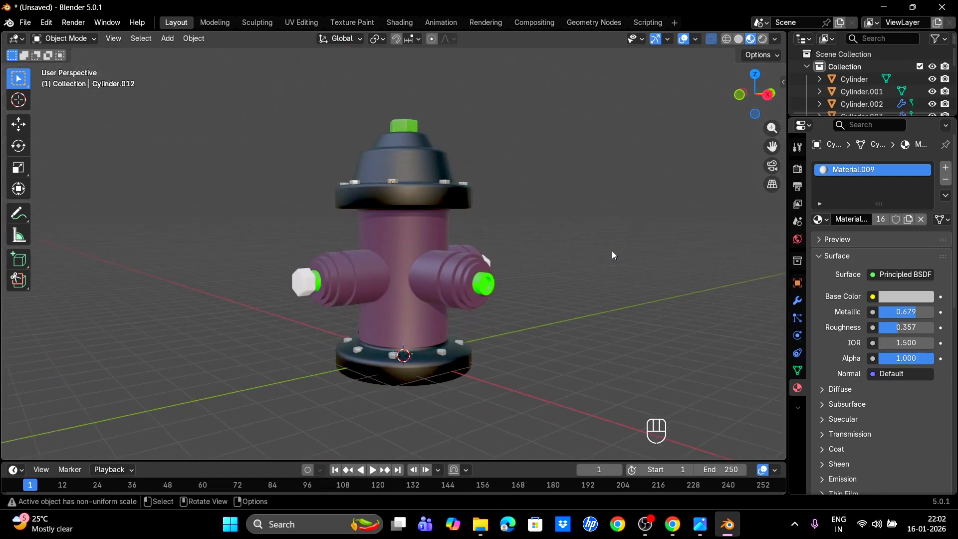
- Link the cap nut's green material to the white hexagonal nuts on the two Y-axis outlets
{"action": "scroll", "coordinate": [471, 278], "scroll_direction": "up", "scroll_amount": 6}
{"action": "scroll", "coordinate": [262, 276], "scroll_direction": "down", "scroll_amount": 4}
{"action": "middle_click_drag", "start_coordinate": [262, 275], "coordinate": [285, 230]}
{"action": "left_click", "coordinate": [262, 289]}
{"action": "middle_click_drag", "start_coordinate": [262, 288], "coordinate": [647, 289]}
{"action": "left_click", "coordinate": [485, 64], "text": "shift"}
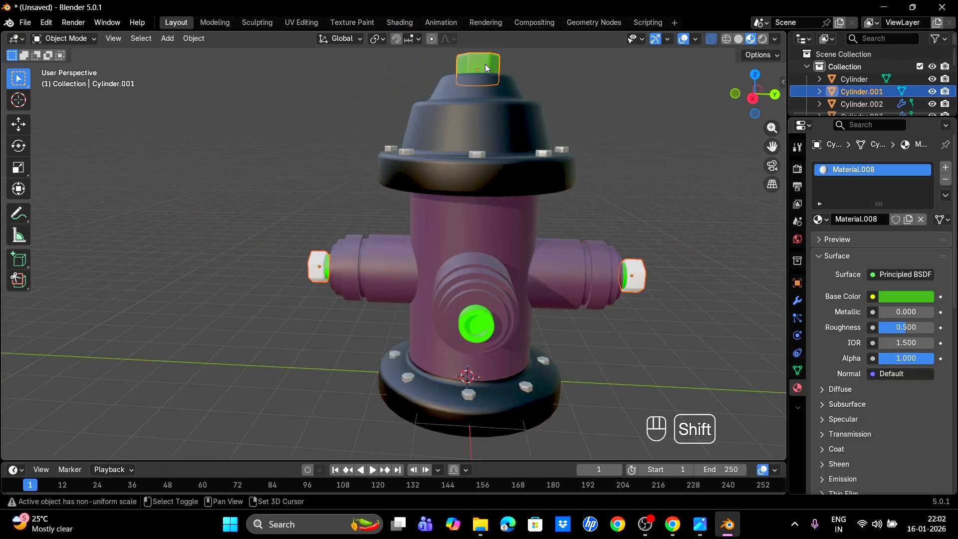
{"action": "key", "text": "ctrl+l"}
{"action": "left_click", "coordinate": [466, 75]}
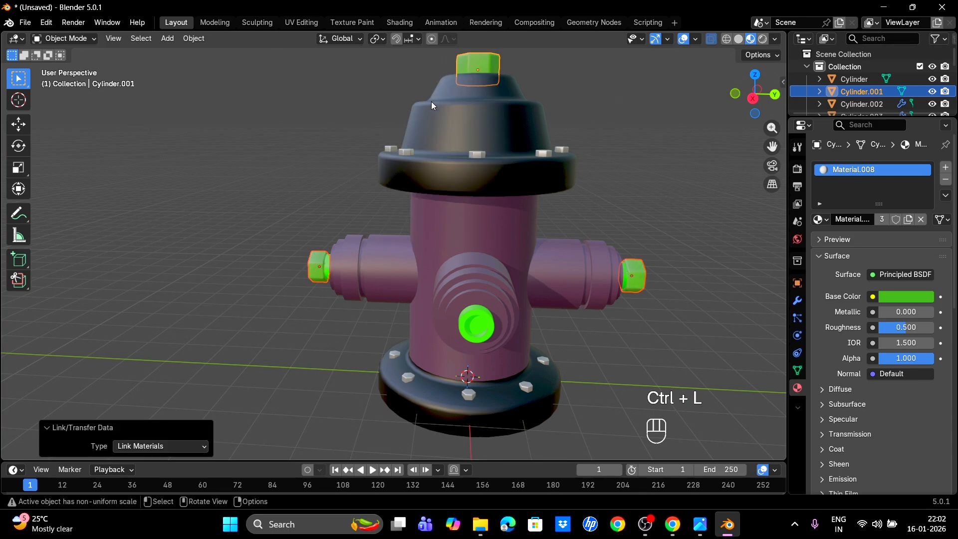
- Change the hydrant body's base color from purple to crimson, hue 0.952, saturation 0.626 and value 0.467
{"action": "scroll", "coordinate": [260, 142], "scroll_direction": "down", "scroll_amount": 2}
{"action": "middle_click_drag", "start_coordinate": [262, 143], "coordinate": [370, 153]}
{"action": "left_click_drag", "start_coordinate": [772, 146], "coordinate": [815, 202]}
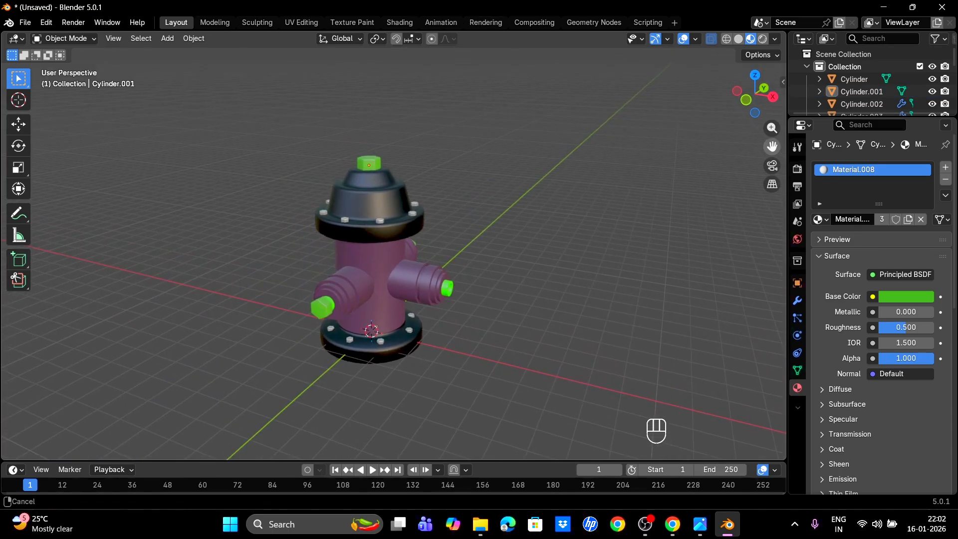
{"action": "scroll", "coordinate": [685, 351], "scroll_direction": "up", "scroll_amount": 5}
{"action": "middle_click_drag", "start_coordinate": [713, 354], "coordinate": [679, 331]}
{"action": "scroll", "coordinate": [685, 351], "scroll_direction": "down", "scroll_amount": 2}
{"action": "left_click", "coordinate": [456, 354]}
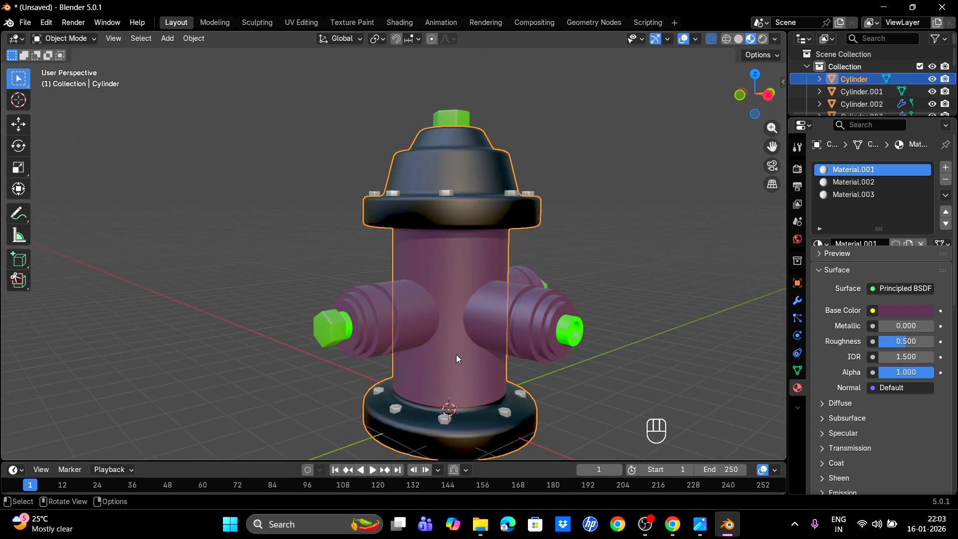
{"action": "left_click", "coordinate": [914, 326]}
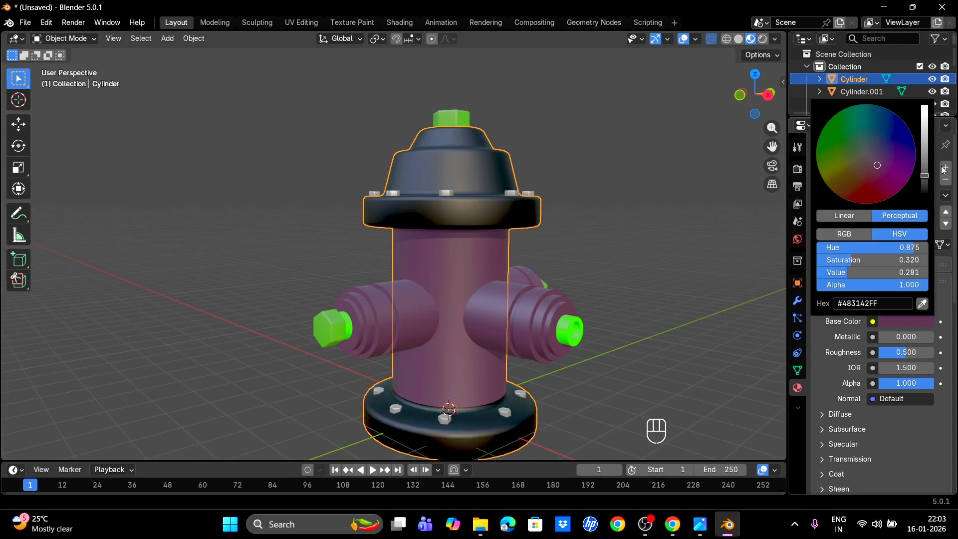
{"action": "left_click_drag", "start_coordinate": [925, 158], "coordinate": [875, 184]}
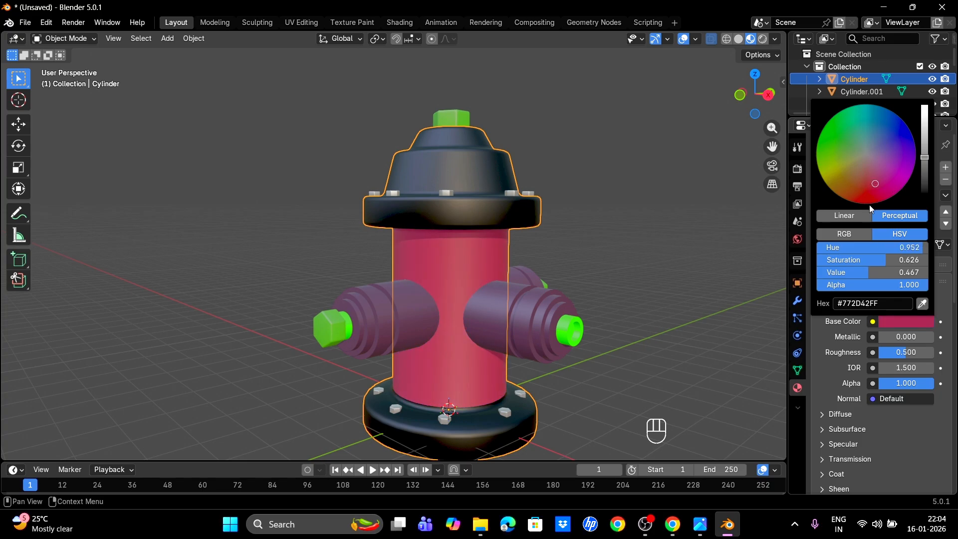
{"action": "left_click", "coordinate": [641, 279]}
- Select the wide inner section's faces of the X-axis outlet in Edit Mode, from the body up to the stepped rings
{"action": "mouse_move", "coordinate": [641, 280]}
{"action": "middle_mouse_down"}
{"action": "mouse_move", "coordinate": [579, 283]}
{"action": "mouse_move", "coordinate": [630, 291]}
{"action": "middle_mouse_up"}
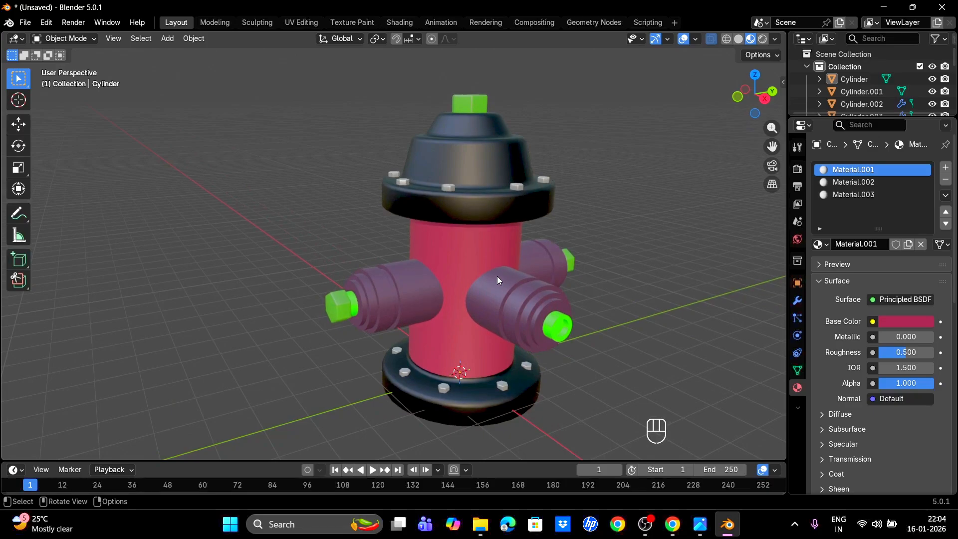
{"action": "left_click", "coordinate": [519, 300]}
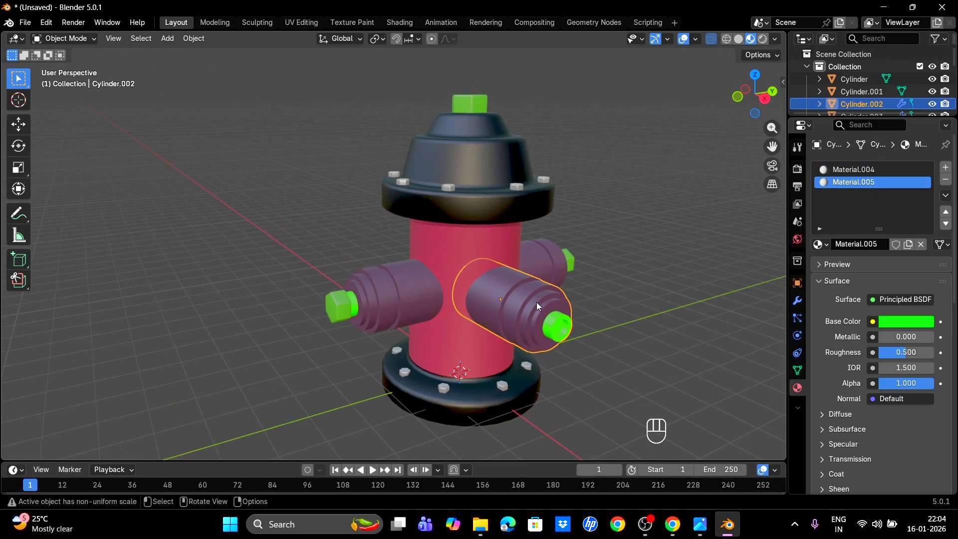
{"action": "middle_click_drag", "start_coordinate": [558, 298], "coordinate": [628, 279]}
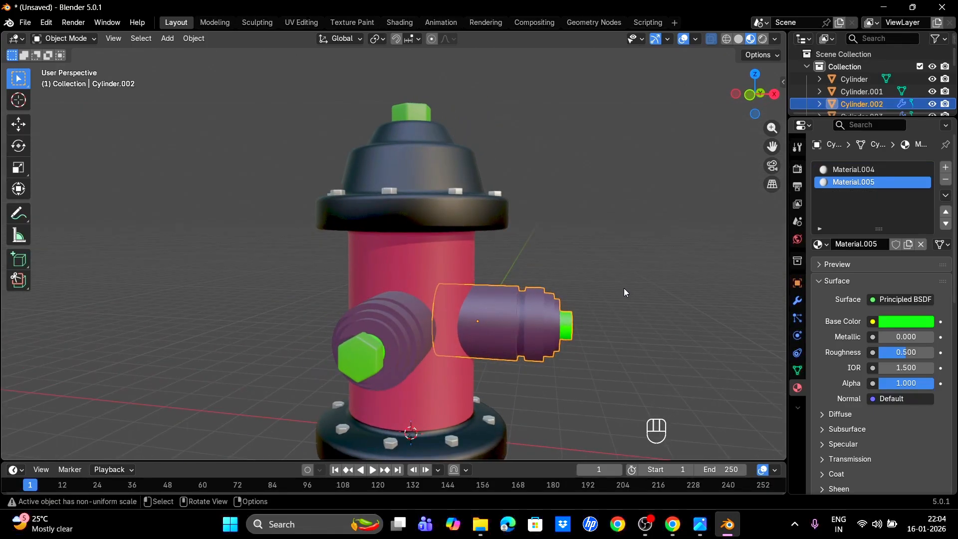
{"action": "key", "text": "Tab"}
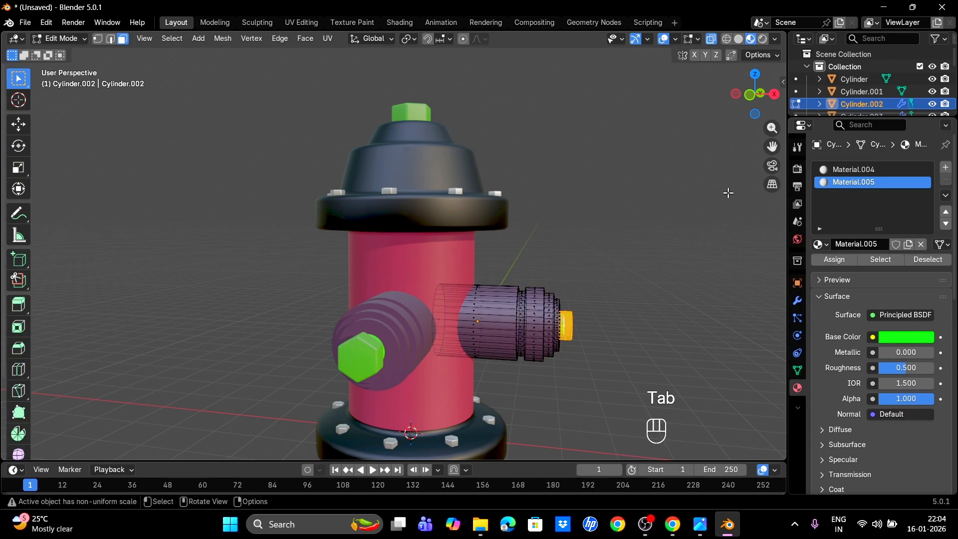
{"action": "key", "text": "KP_1"}
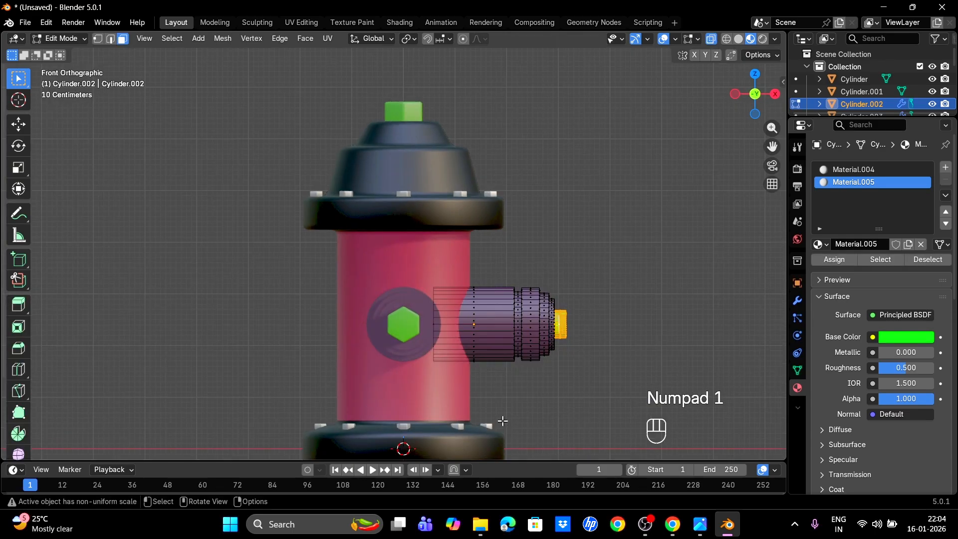
{"action": "left_click_drag", "start_coordinate": [503, 419], "coordinate": [436, 261]}
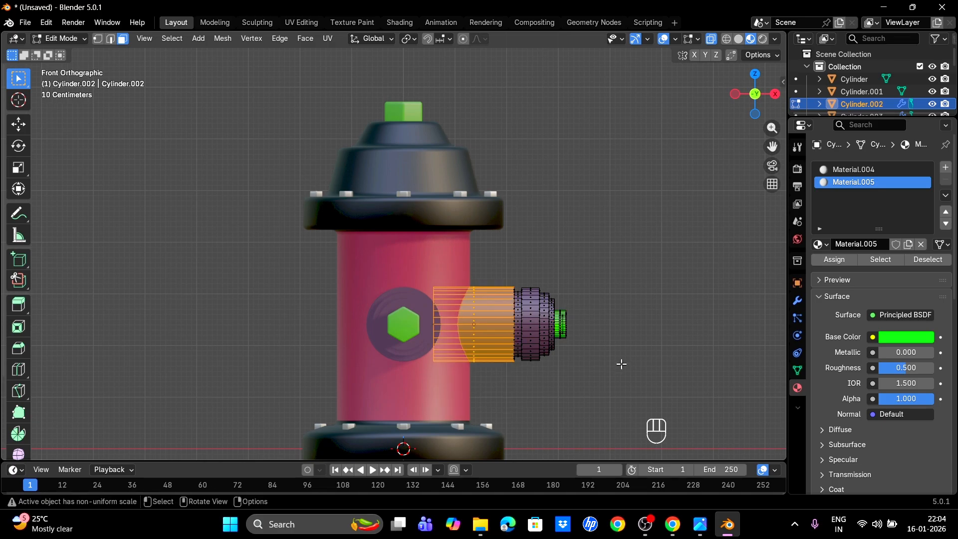
{"action": "left_click", "coordinate": [665, 391]}
{"action": "left_click_drag", "start_coordinate": [432, 248], "coordinate": [501, 400]}
{"action": "mouse_move", "coordinate": [567, 376]}
{"action": "middle_mouse_down"}
{"action": "mouse_move", "coordinate": [489, 391]}
{"action": "mouse_move", "coordinate": [548, 379]}
{"action": "middle_mouse_up"}
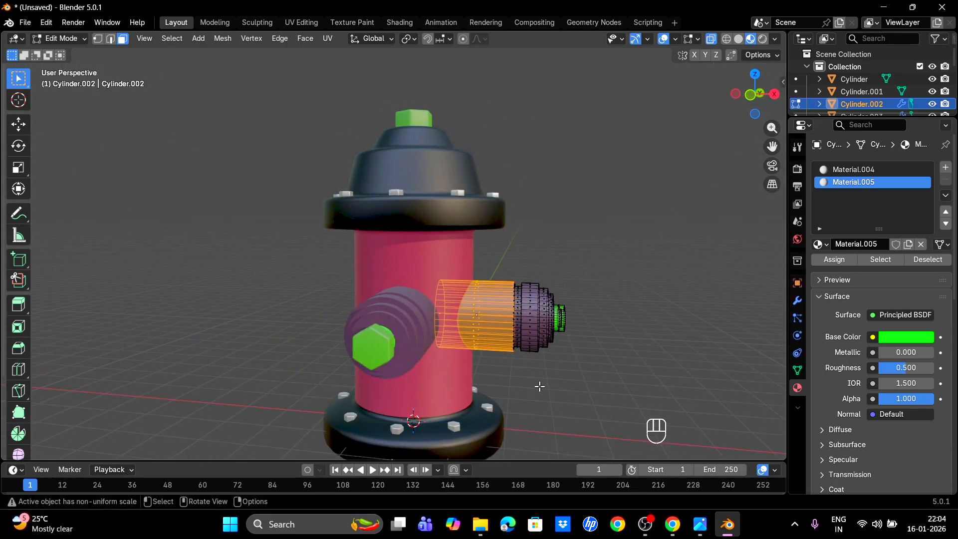
- Create a new material in a third slot and assign it to the X-axis outlet's wide inner faces
{"action": "left_click", "coordinate": [946, 166]}
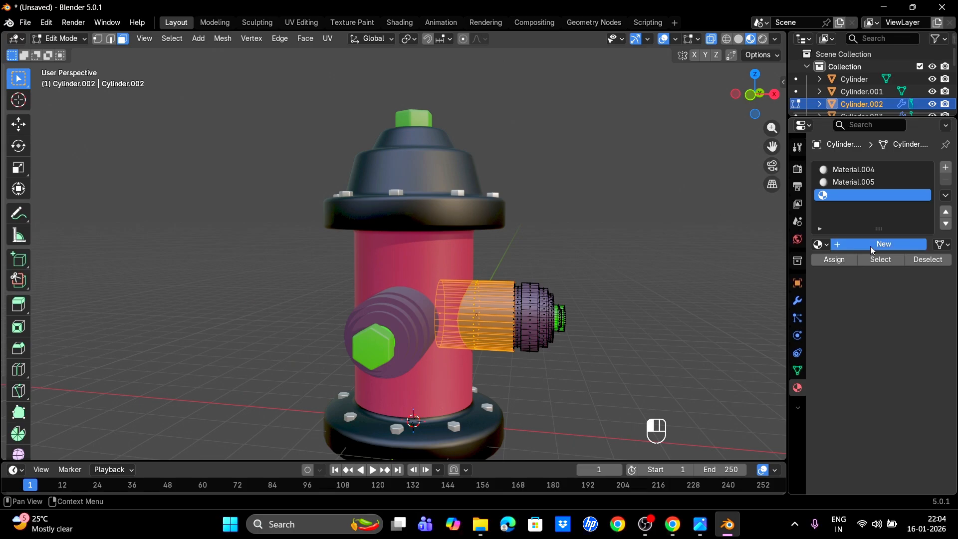
{"action": "left_click", "coordinate": [870, 246]}
{"action": "left_click", "coordinate": [905, 337]}
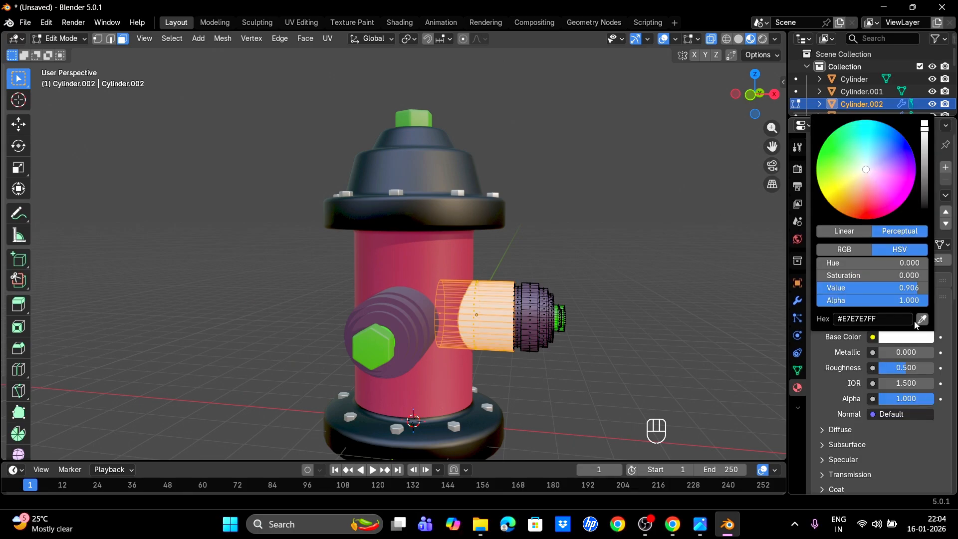
{"action": "key", "text": "Tab"}
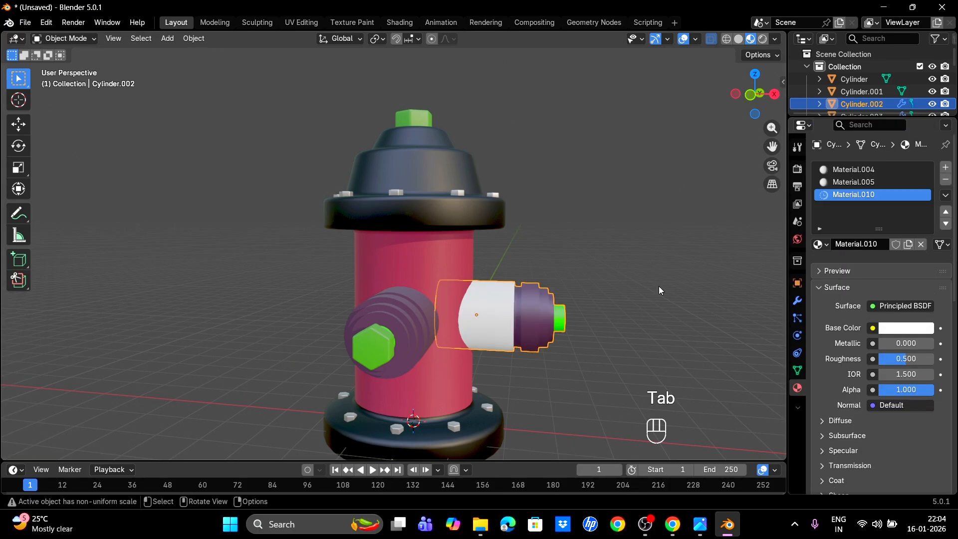
- Copy the hydrant body's crimson material and paste it into the X-axis outlet's third material slot
{"action": "left_click", "coordinate": [409, 261]}
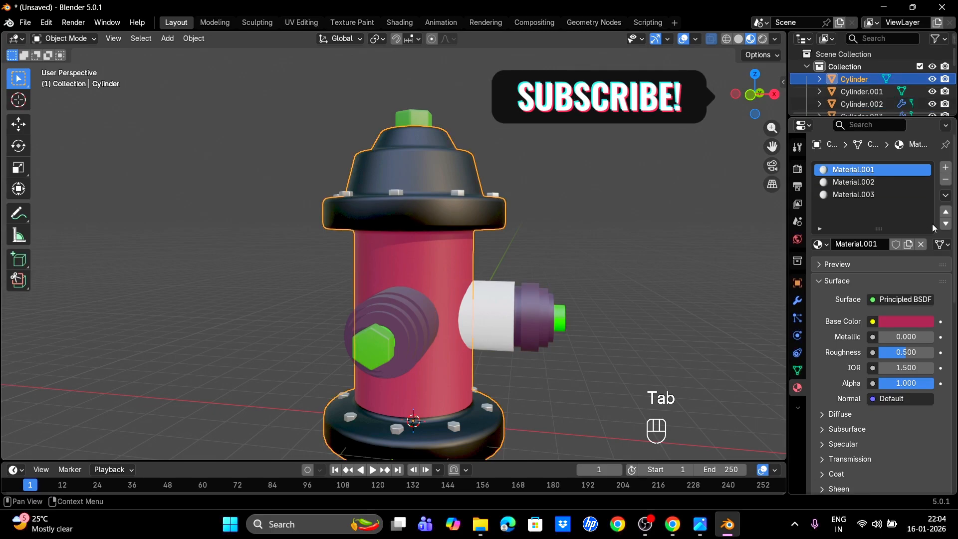
{"action": "left_click", "coordinate": [946, 194]}
{"action": "left_click", "coordinate": [856, 208]}
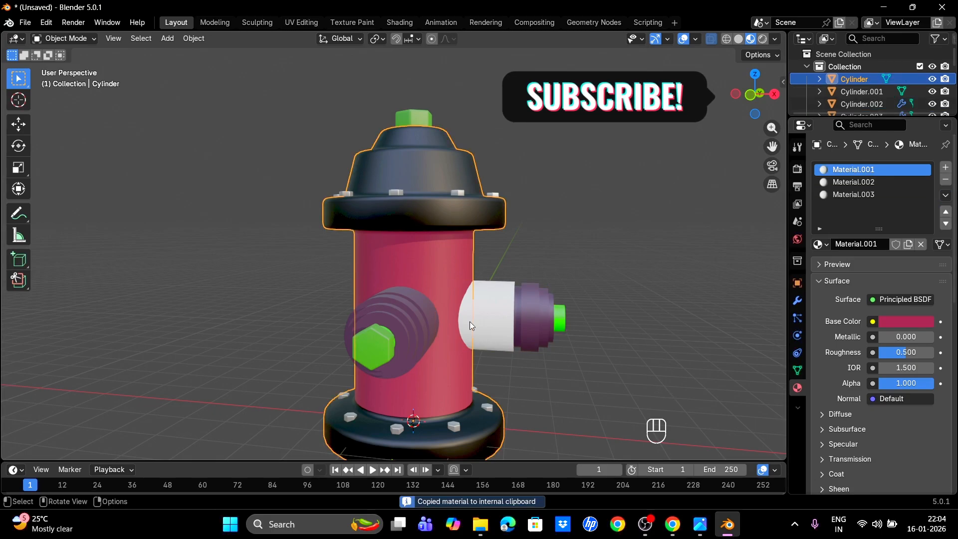
{"action": "left_click", "coordinate": [517, 325]}
{"action": "key", "text": "Tab"}
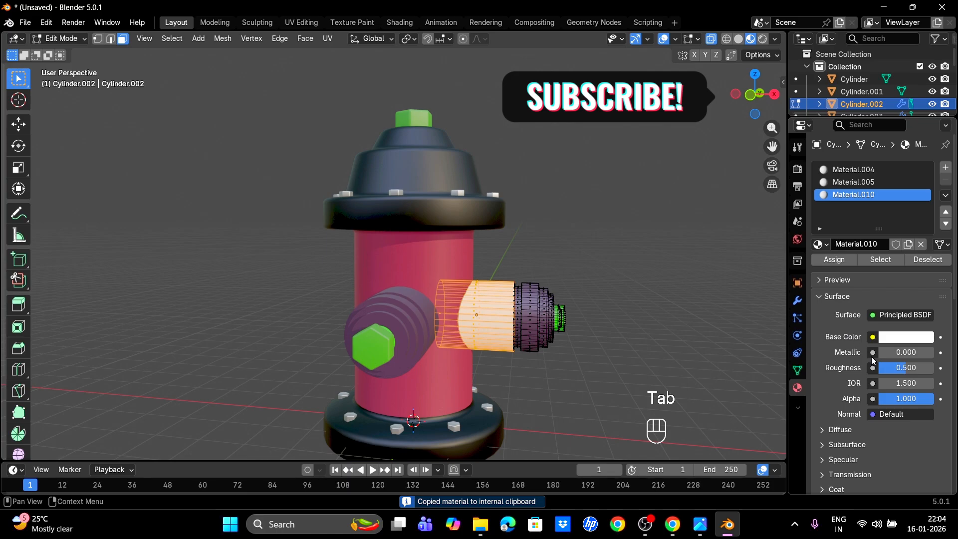
{"action": "left_click", "coordinate": [946, 194]}
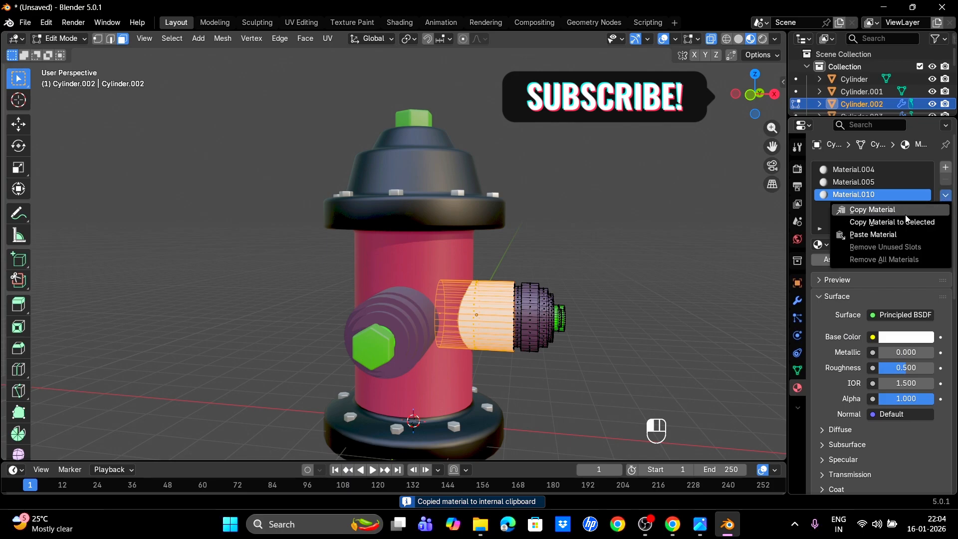
{"action": "left_click", "coordinate": [857, 233]}
{"action": "key", "text": "Tab"}
- Select the wide inner section's faces of the negative Y-axis outlet in Edit Mode, from the body up to the stepped rings
{"action": "middle_click_drag", "start_coordinate": [616, 247], "coordinate": [553, 250]}
{"action": "scroll", "coordinate": [557, 257], "scroll_direction": "up", "scroll_amount": 2}
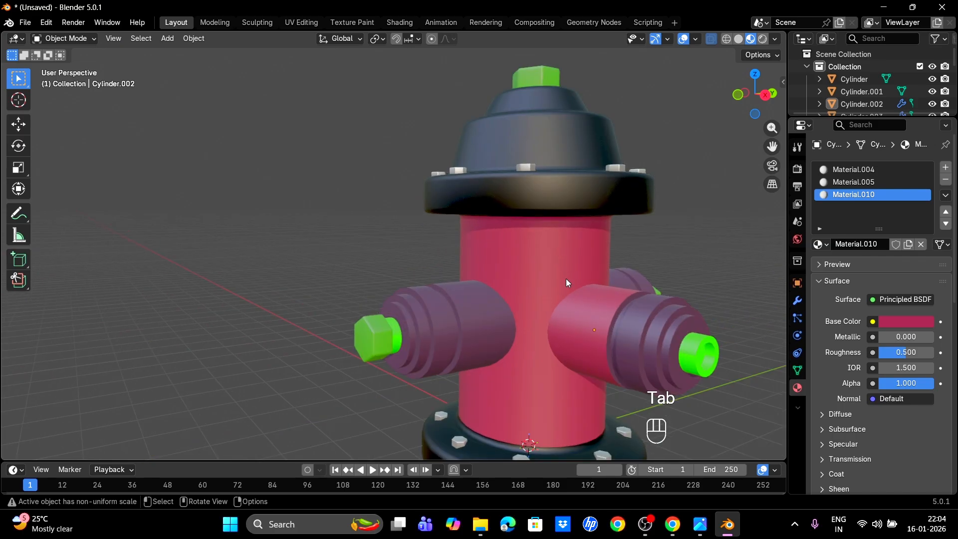
{"action": "scroll", "coordinate": [574, 285], "scroll_direction": "up", "scroll_amount": 2}
{"action": "scroll", "coordinate": [582, 292], "scroll_direction": "up", "scroll_amount": 1}
{"action": "left_click", "coordinate": [457, 316]}
{"action": "key", "text": "Tab"}
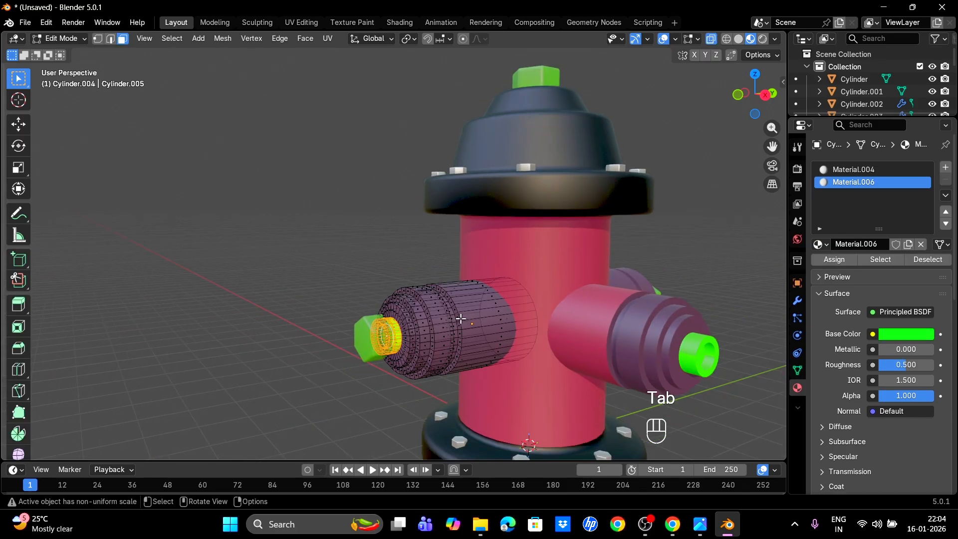
{"action": "key", "text": "KP_3"}
{"action": "left_click_drag", "start_coordinate": [459, 447], "coordinate": [523, 382]}
{"action": "left_click", "coordinate": [462, 242]}
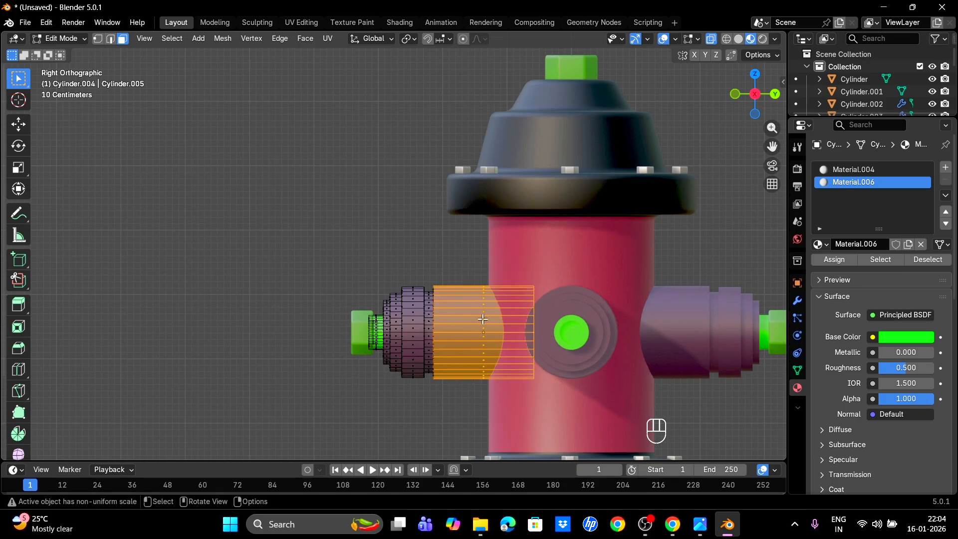
- Assign a new third-slot material to the negative Y-axis outlet's wide inner faces and paste the copied crimson material into it
{"action": "middle_click_drag", "start_coordinate": [483, 320], "coordinate": [529, 304]}
{"action": "left_click", "coordinate": [945, 167]}
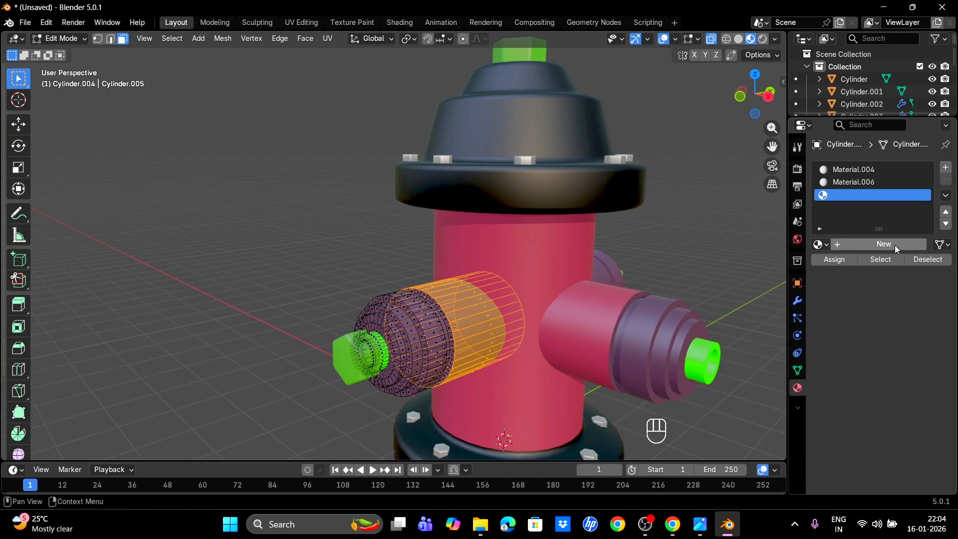
{"action": "left_click", "coordinate": [858, 244]}
{"action": "left_click", "coordinate": [838, 260]}
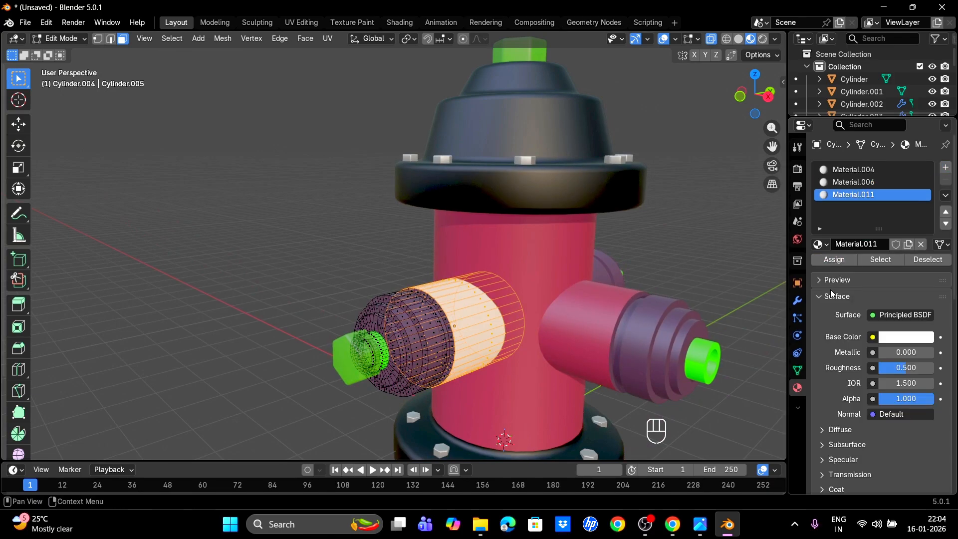
{"action": "left_click", "coordinate": [945, 194]}
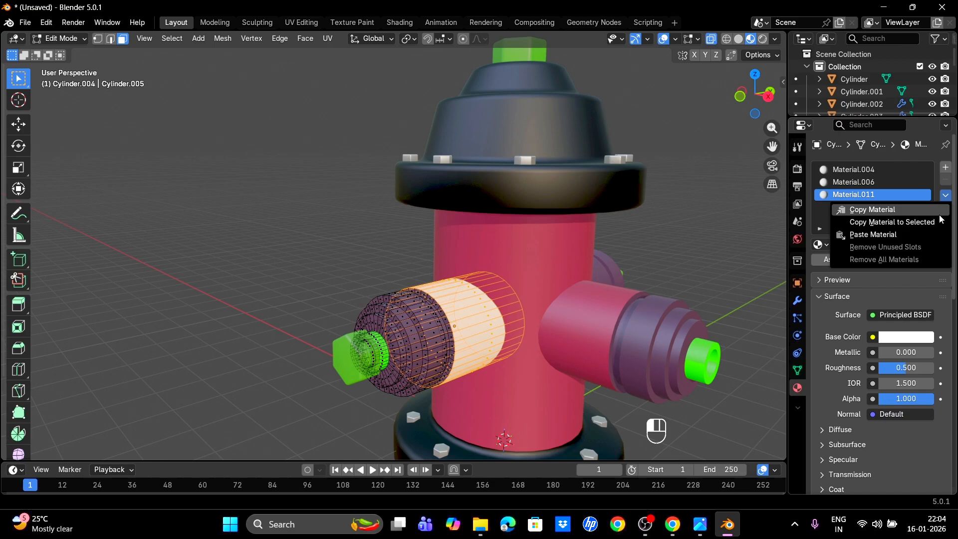
{"action": "left_click", "coordinate": [887, 235]}
{"action": "key", "text": "Tab"}
- Select the wide inner section's faces of the positive Y-axis outlet in Edit Mode, leaving out the stepped rings
{"action": "middle_click_drag", "start_coordinate": [284, 231], "coordinate": [228, 237]}
{"action": "scroll", "coordinate": [639, 387], "scroll_direction": "down", "scroll_amount": 6}
{"action": "left_click", "coordinate": [514, 286]}
{"action": "key", "text": "Tab"}
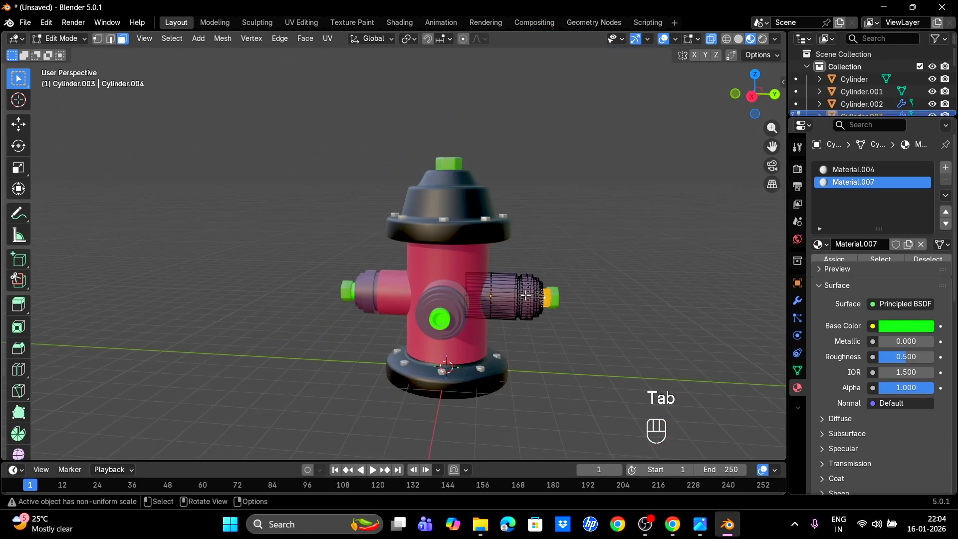
{"action": "key", "text": "KP_3"}
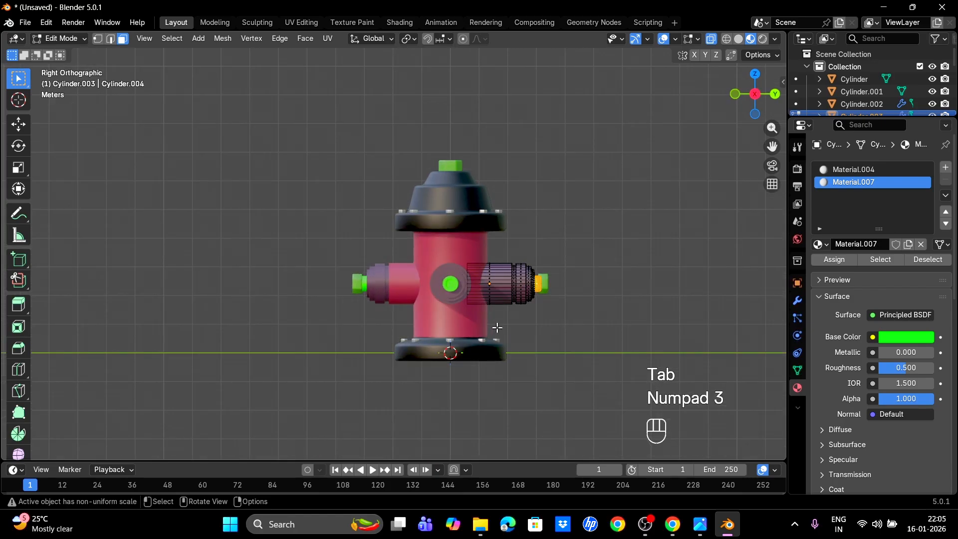
{"action": "scroll", "coordinate": [497, 327], "scroll_direction": "up", "scroll_amount": 7}
{"action": "left_click_drag", "start_coordinate": [772, 148], "coordinate": [603, 109]}
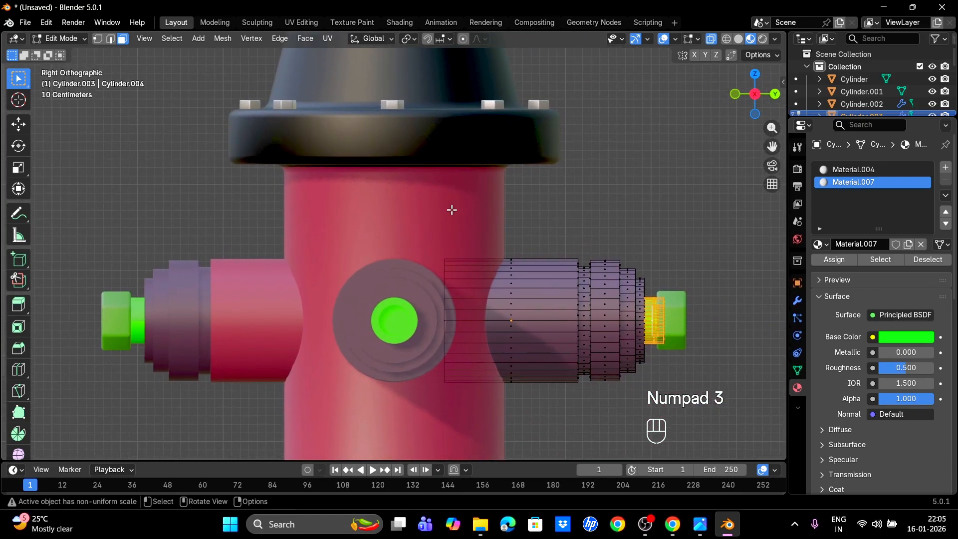
{"action": "left_click_drag", "start_coordinate": [449, 202], "coordinate": [579, 457]}
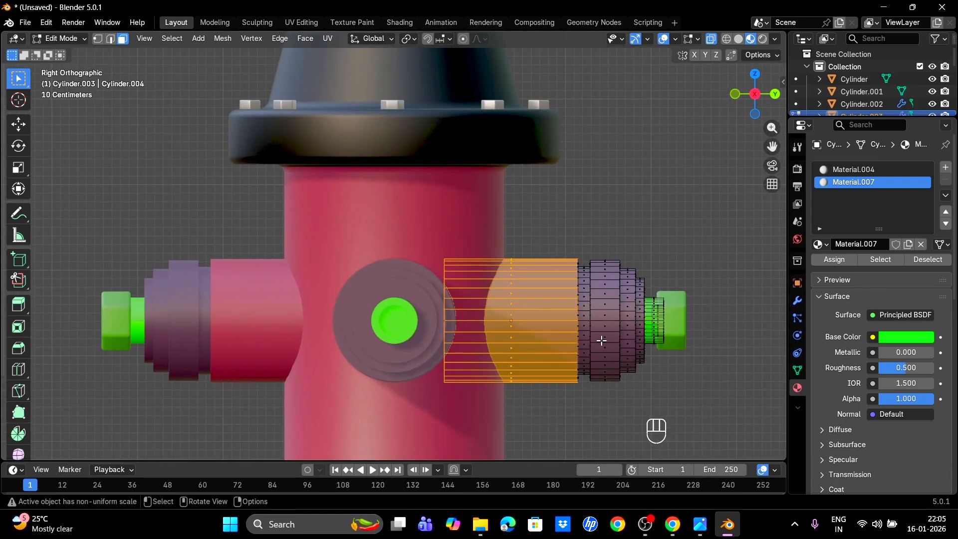
{"action": "left_click", "coordinate": [559, 191]}
{"action": "left_click_drag", "start_coordinate": [436, 184], "coordinate": [524, 409]}
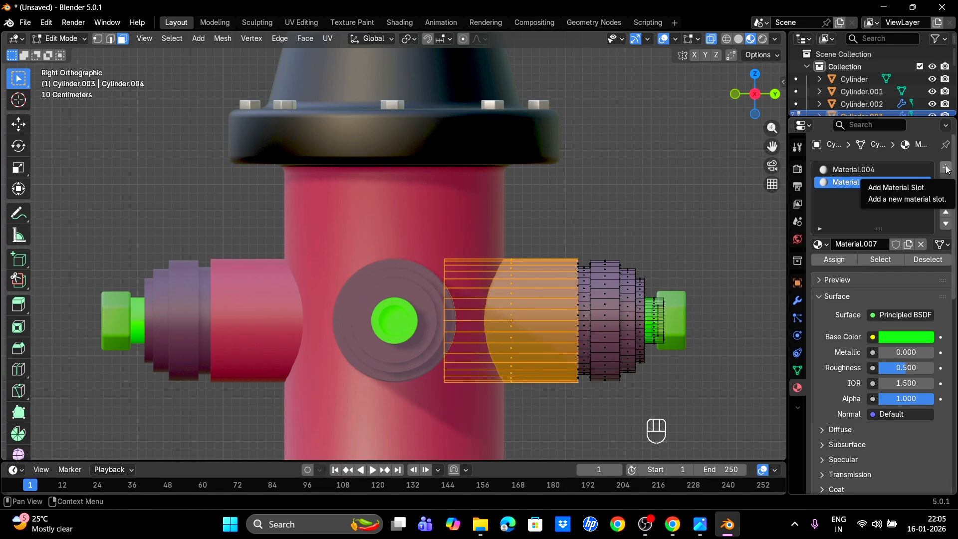
- Assign a new third-slot material to the positive Y-axis outlet's wide inner faces and paste the copied crimson material into it
{"action": "left_click", "coordinate": [946, 168]}
{"action": "left_click", "coordinate": [878, 245]}
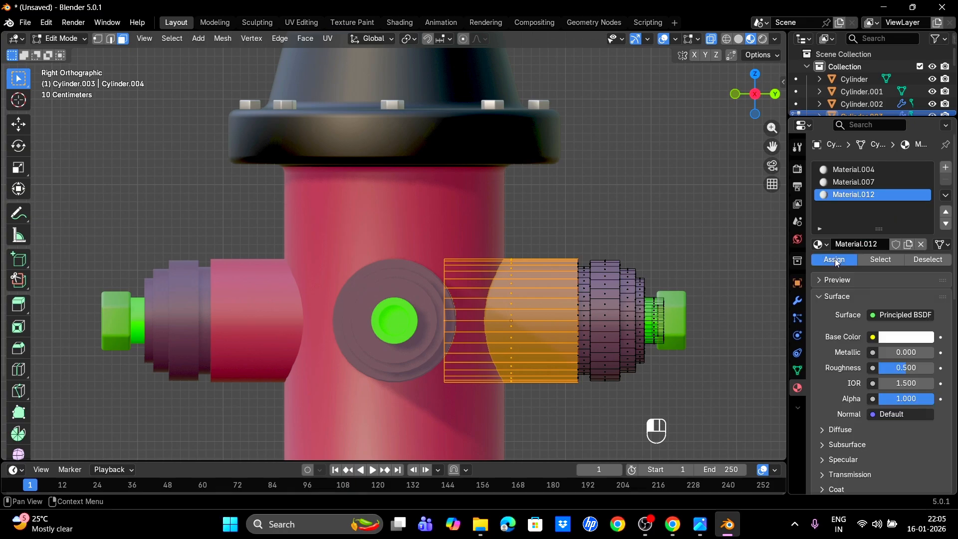
{"action": "left_click", "coordinate": [947, 198]}
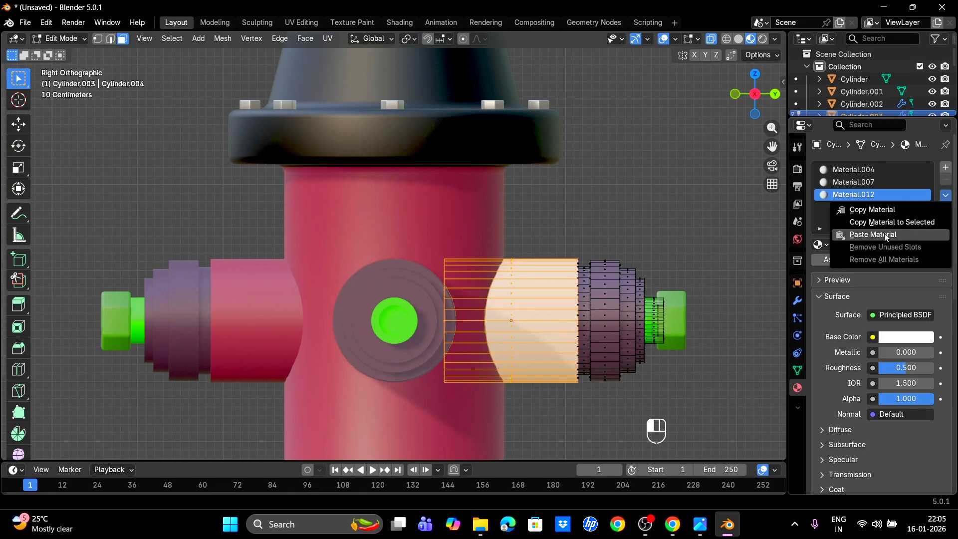
{"action": "left_click", "coordinate": [884, 235]}
{"action": "key", "text": "Tab"}
{"action": "scroll", "coordinate": [600, 206], "scroll_direction": "down", "scroll_amount": 6}
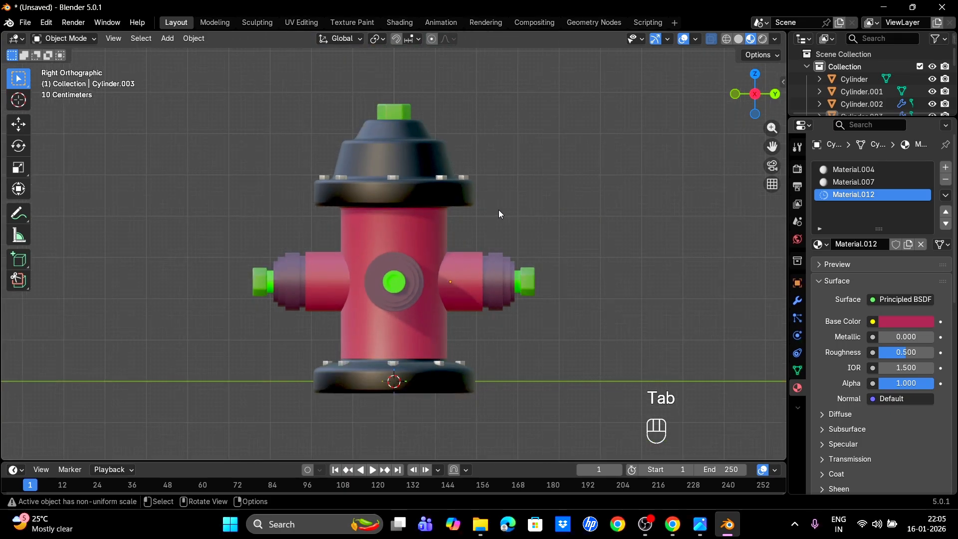
- Lower the green cap nut slightly along Z so it sits closer onto the black cap
{"action": "middle_click_drag", "start_coordinate": [495, 211], "coordinate": [544, 237]}
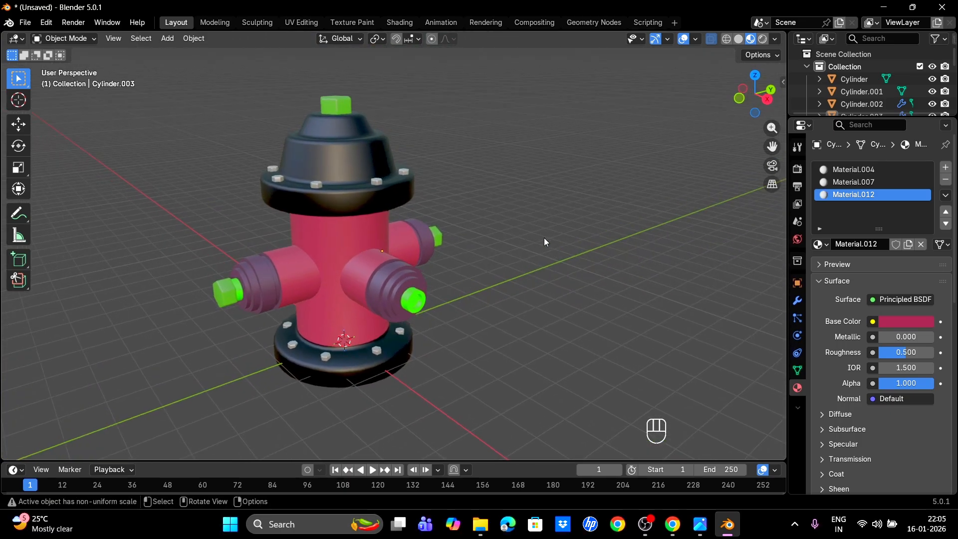
{"action": "left_click", "coordinate": [343, 106]}
{"action": "key", "text": "g"}
{"action": "key", "text": "z"}
{"action": "left_click", "coordinate": [537, 175]}
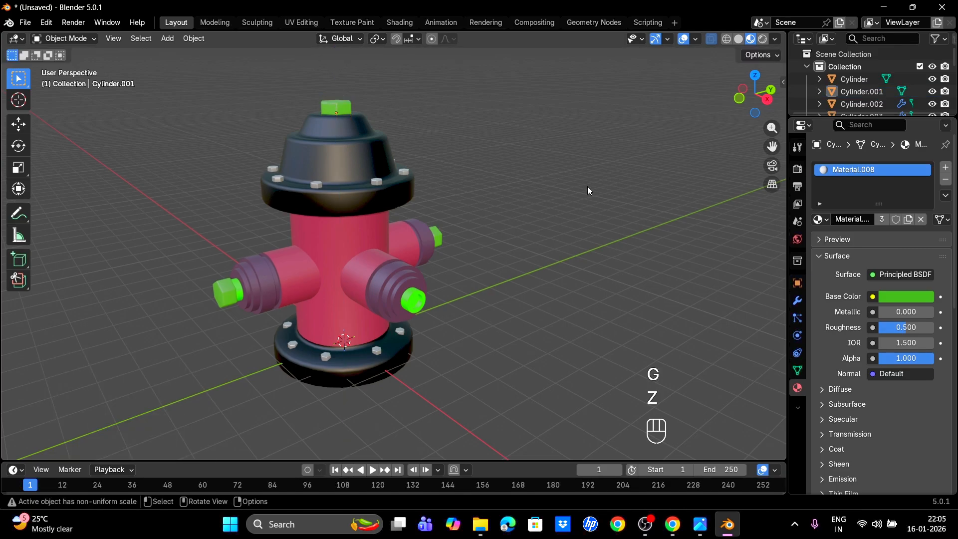
- Switch the viewport to Rendered shading with the whole hydrant in view
{"action": "middle_click_drag", "start_coordinate": [588, 190], "coordinate": [561, 174]}
{"action": "middle_click_drag", "start_coordinate": [606, 194], "coordinate": [609, 191]}
{"action": "left_click", "coordinate": [763, 39]}
{"action": "scroll", "coordinate": [581, 232], "scroll_direction": "down", "scroll_amount": 4}
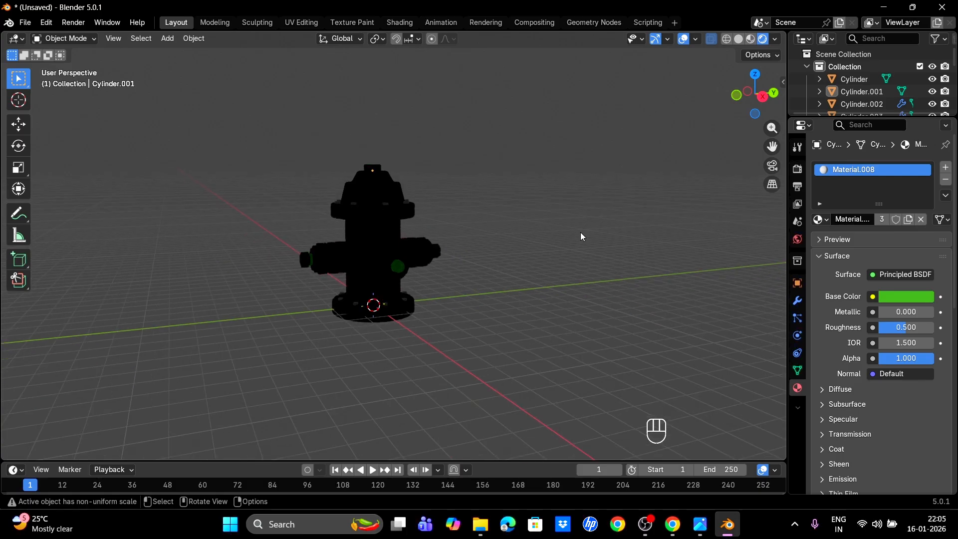
- Scale all hydrant parts down together to about 0.48 and lower them about 1.48 m along Z onto the ground
{"action": "key", "text": "a"}
{"action": "key", "text": "s"}
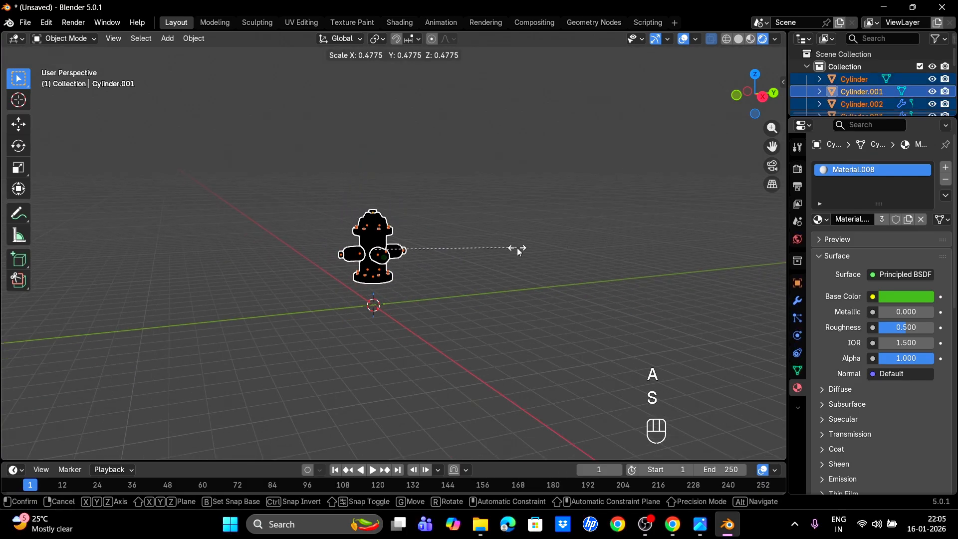
{"action": "left_click", "coordinate": [519, 249]}
{"action": "key", "text": "g"}
{"action": "key", "text": "z"}
{"action": "left_click", "coordinate": [516, 279]}
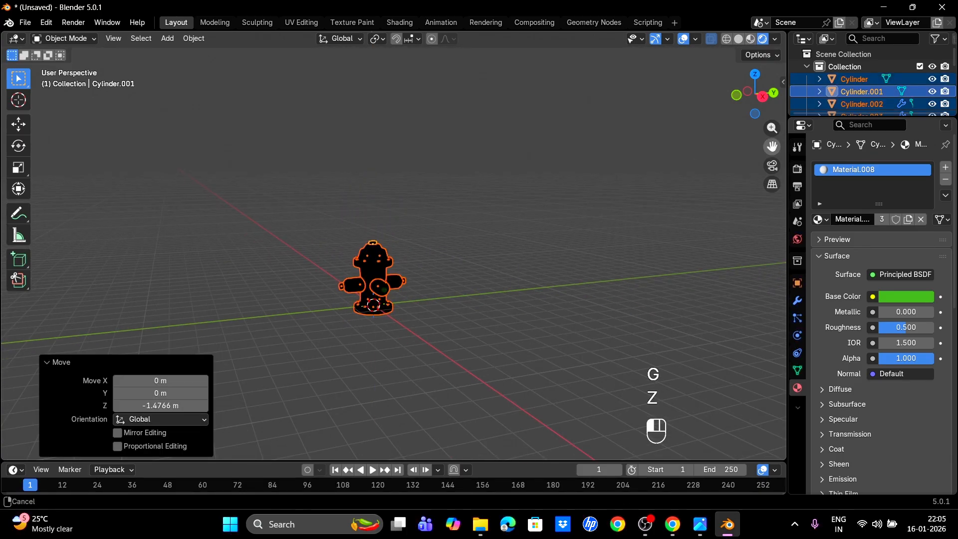
- Add a 2 m plane at the origin and scale it up into a large floor under the hydrant
{"action": "left_click_drag", "start_coordinate": [770, 148], "coordinate": [860, 135]}
{"action": "key", "text": "shift+a"}
{"action": "mouse_move", "coordinate": [481, 223]}
{"action": "left_click", "coordinate": [530, 223]}
{"action": "key", "text": "s"}
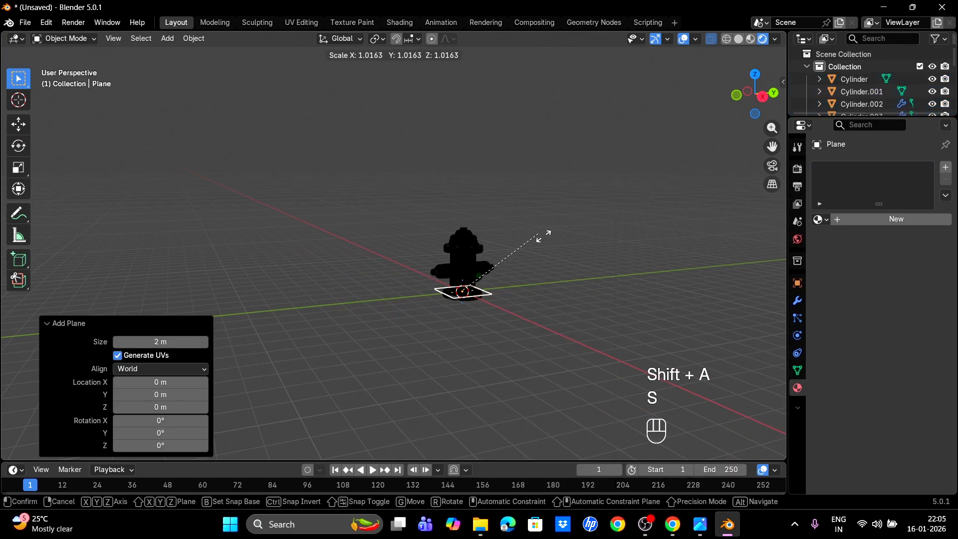
{"action": "left_click", "coordinate": [238, 292]}
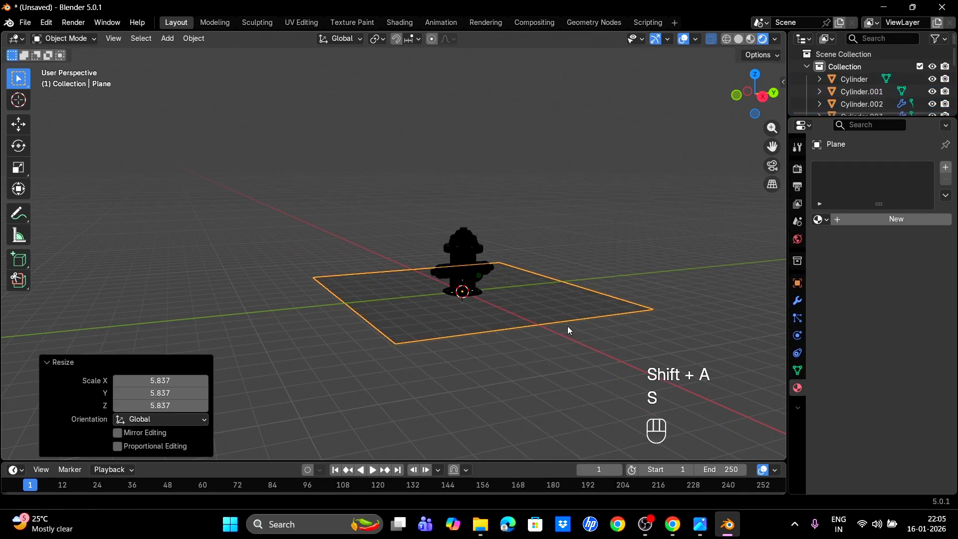
{"action": "key", "text": "s"}
{"action": "left_click", "coordinate": [658, 355]}
- Extrude the plane's edge behind the hydrant on the positive Y side straight up along Z to form a tall backdrop wall
{"action": "key", "text": "Tab"}
{"action": "key", "text": "2"}
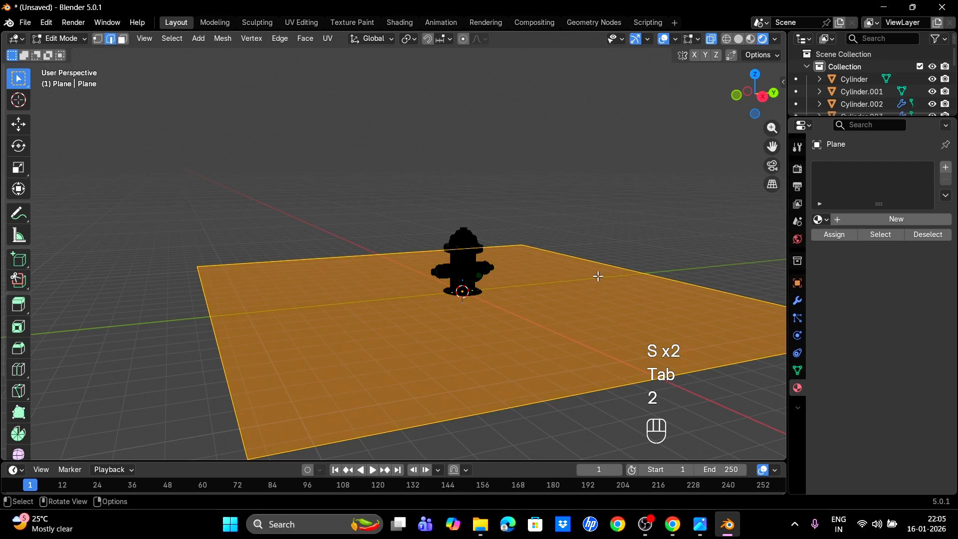
{"action": "left_click", "coordinate": [601, 273]}
{"action": "key", "text": "e"}
{"action": "key", "text": "z"}
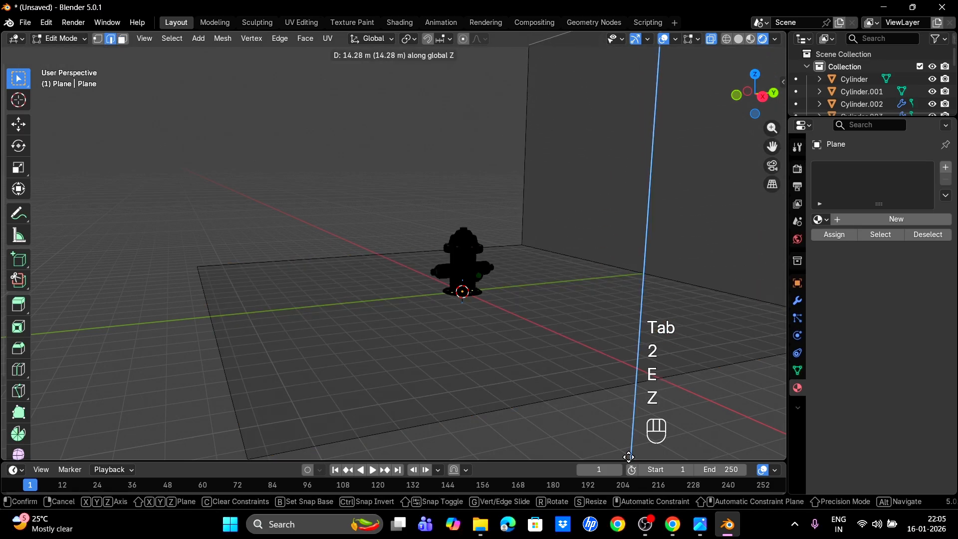
{"action": "left_click", "coordinate": [636, 407]}
{"action": "key", "text": "Tab"}
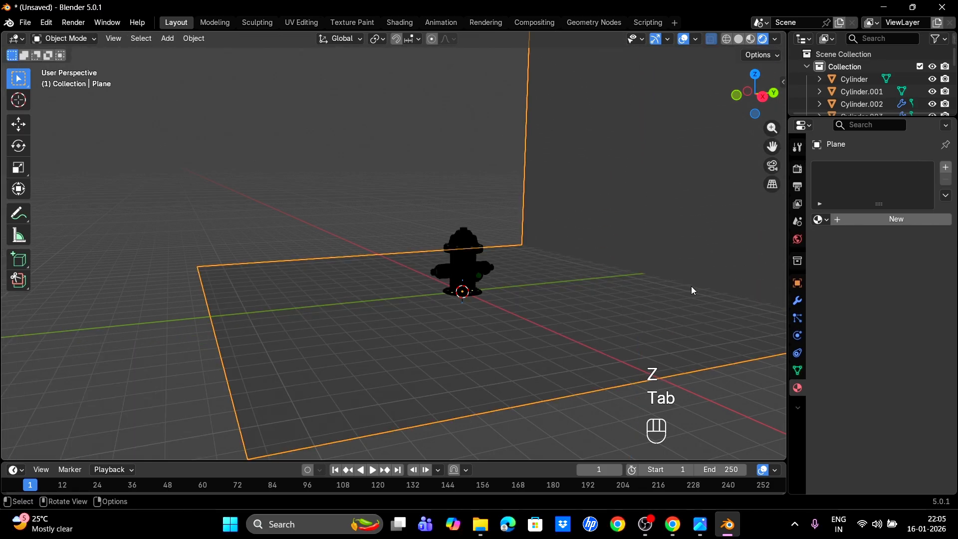
- Apply the plane's transform and bevel the edge between floor and wall with a width of about 10.3 m and 28 segments
{"action": "key", "text": "ctrl+a"}
{"action": "left_click", "coordinate": [681, 275]}
{"action": "key", "text": "Tab"}
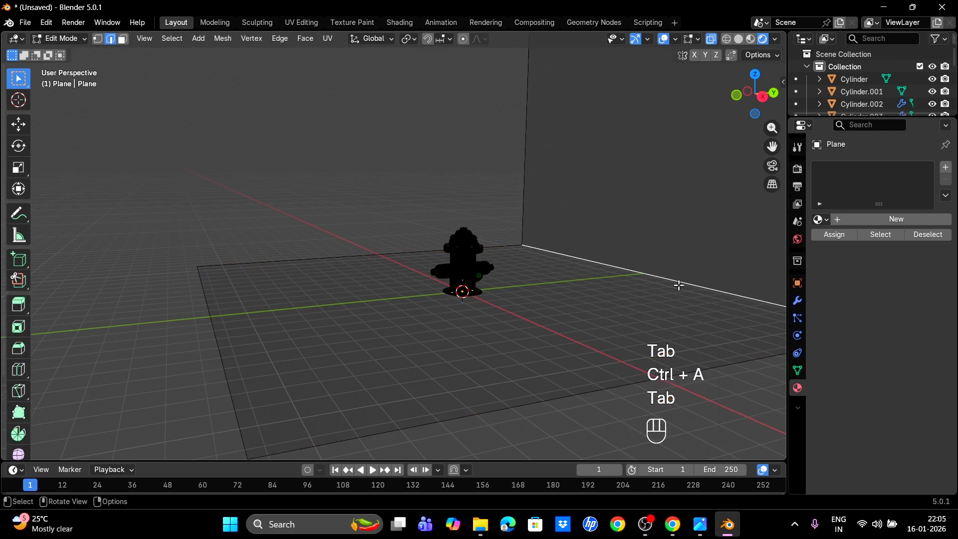
{"action": "key", "text": "ctrl+b"}
{"action": "scroll", "coordinate": [492, 338], "scroll_direction": "up", "scroll_amount": 14}
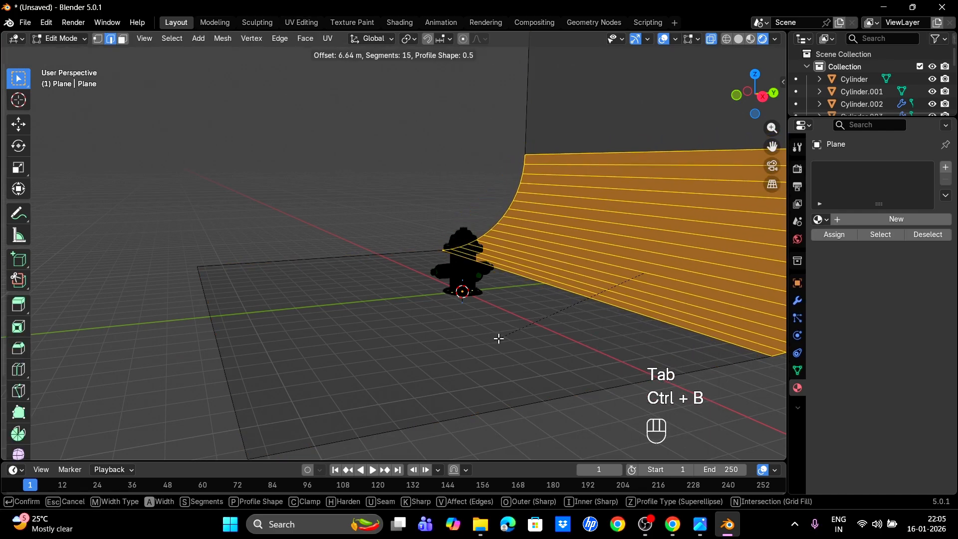
{"action": "scroll", "coordinate": [504, 337], "scroll_direction": "up", "scroll_amount": 13}
{"action": "left_click", "coordinate": [432, 347]}
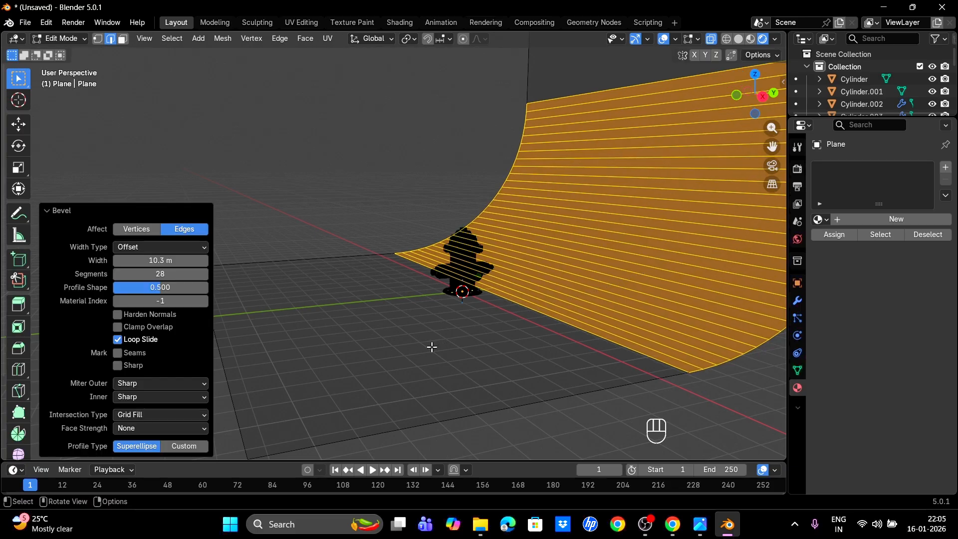
- Apply Shade Auto Smooth at 30° to the curved backdrop, followed by Shade Smooth with sharp edges kept
{"action": "key", "text": "Tab"}
{"action": "right_click", "coordinate": [600, 208]}
{"action": "left_click", "coordinate": [599, 210]}
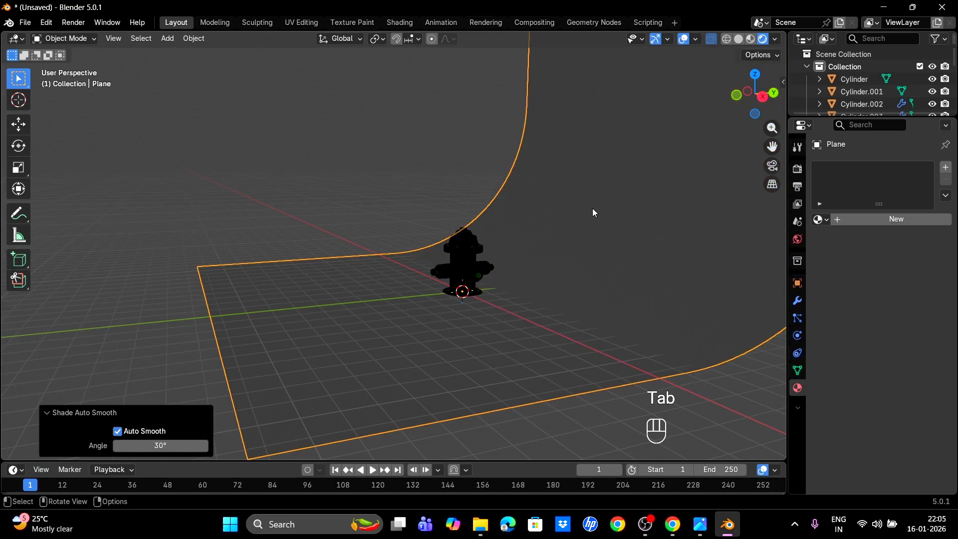
{"action": "right_click", "coordinate": [592, 208]}
{"action": "left_click", "coordinate": [591, 196]}
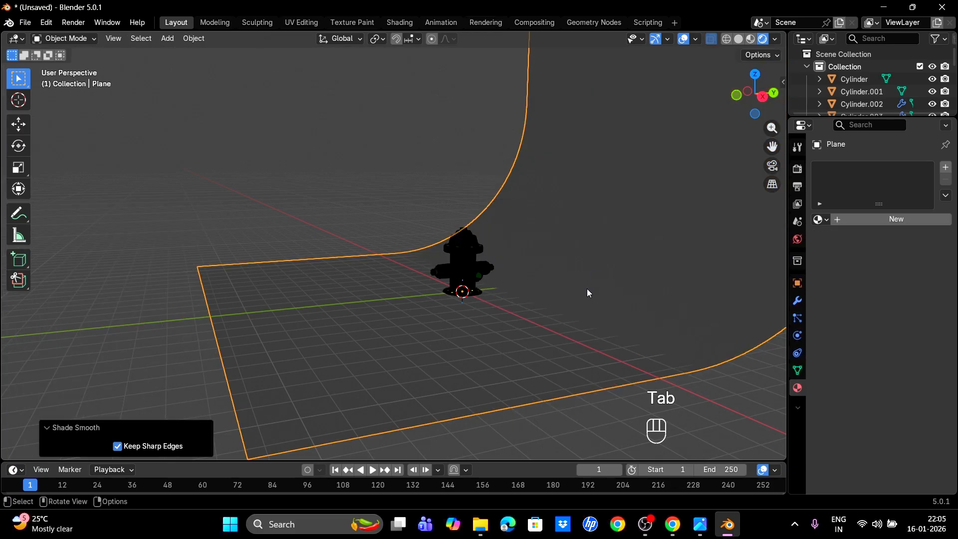
- Create a new material for the curved backdrop and set its roughness to 1.000
{"action": "left_click", "coordinate": [892, 220]}
{"action": "left_click", "coordinate": [917, 300]}
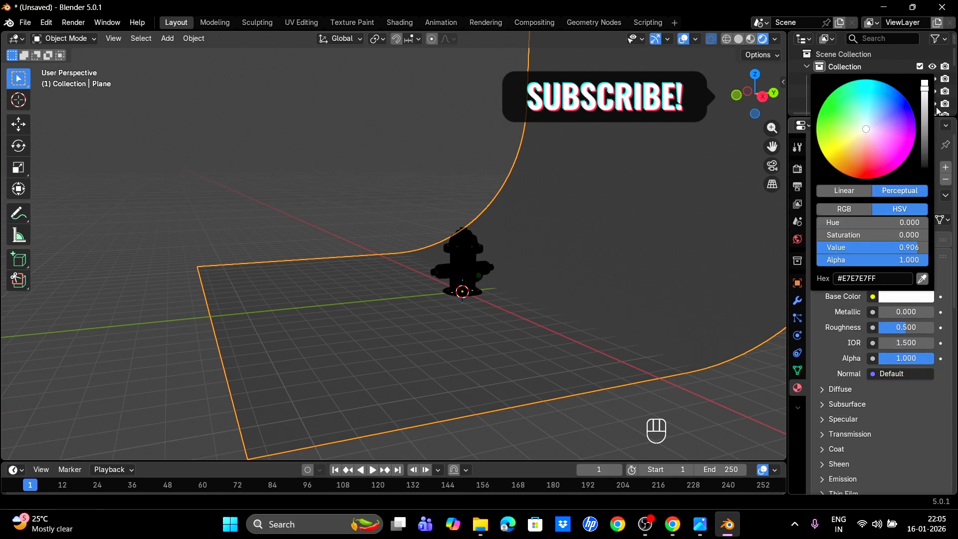
{"action": "left_click_drag", "start_coordinate": [891, 330], "coordinate": [928, 329]}
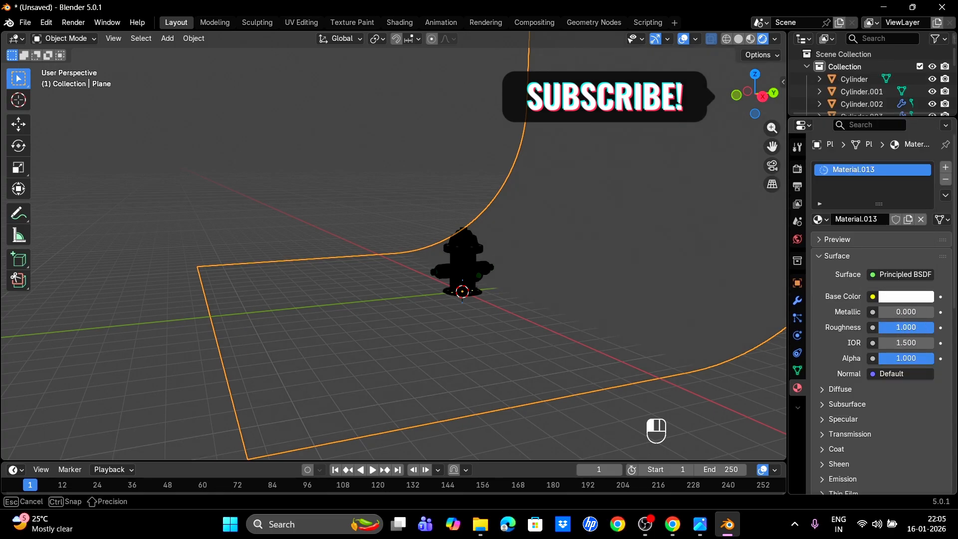
- Adjust the backdrop's height under the hydrant along Z and stretch it along X by a factor of about 2.275
{"action": "left_click", "coordinate": [494, 282]}
{"action": "left_click", "coordinate": [603, 286]}
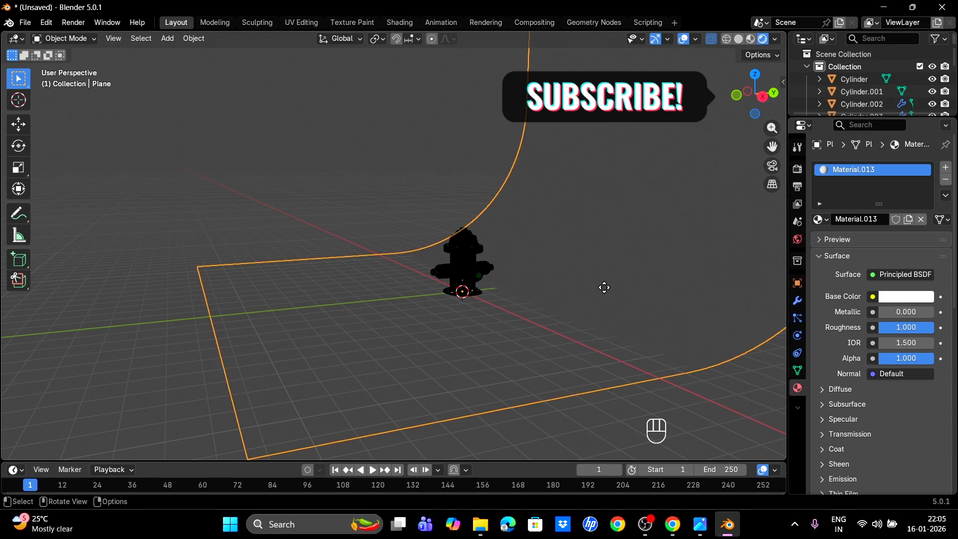
{"action": "key", "text": "g"}
{"action": "key", "text": "z"}
{"action": "left_click", "coordinate": [519, 278]}
{"action": "middle_click_drag", "start_coordinate": [519, 278], "coordinate": [605, 296]}
{"action": "key", "text": "s"}
{"action": "key", "text": "x"}
{"action": "left_click", "coordinate": [22, 330]}
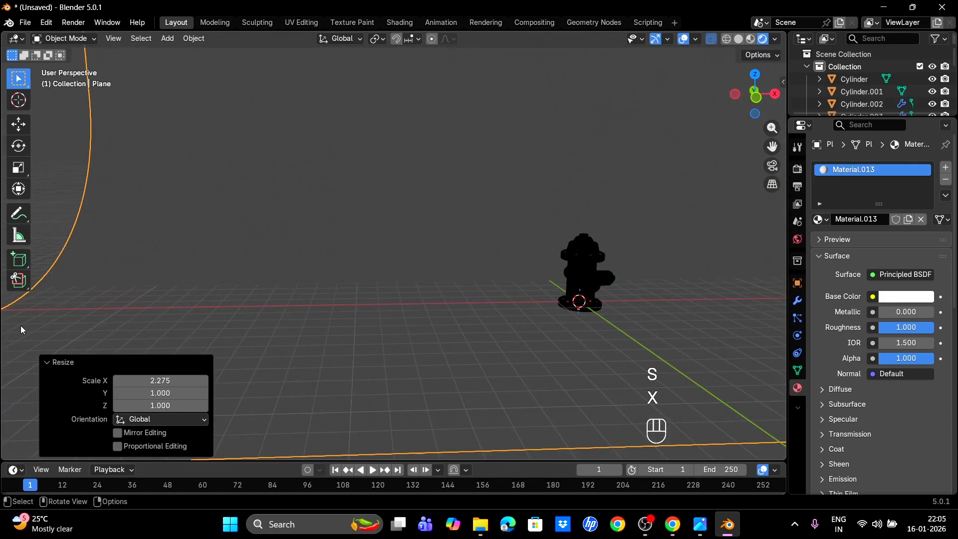
- Add an area light at the hydrant's base and scale it up by a factor of about 7.285
{"action": "left_click_drag", "start_coordinate": [772, 147], "coordinate": [624, 129]}
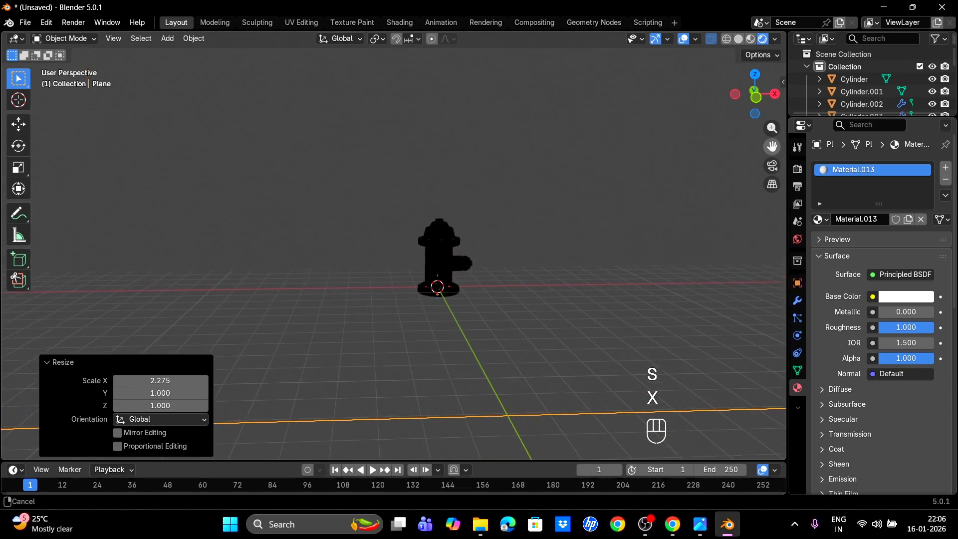
{"action": "scroll", "coordinate": [602, 249], "scroll_direction": "up", "scroll_amount": 2}
{"action": "middle_click_drag", "start_coordinate": [602, 249], "coordinate": [649, 298]}
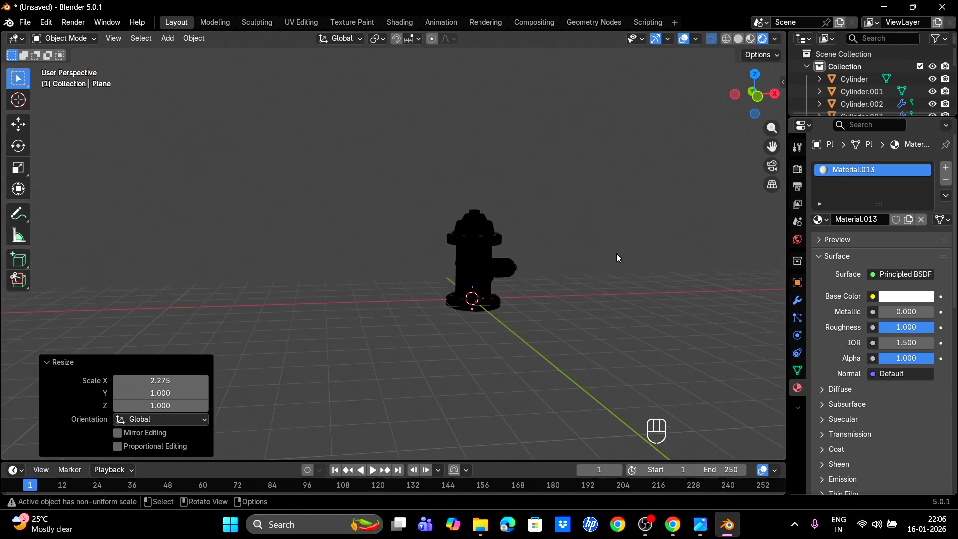
{"action": "key", "text": "shift+a"}
{"action": "mouse_move", "coordinate": [576, 409]}
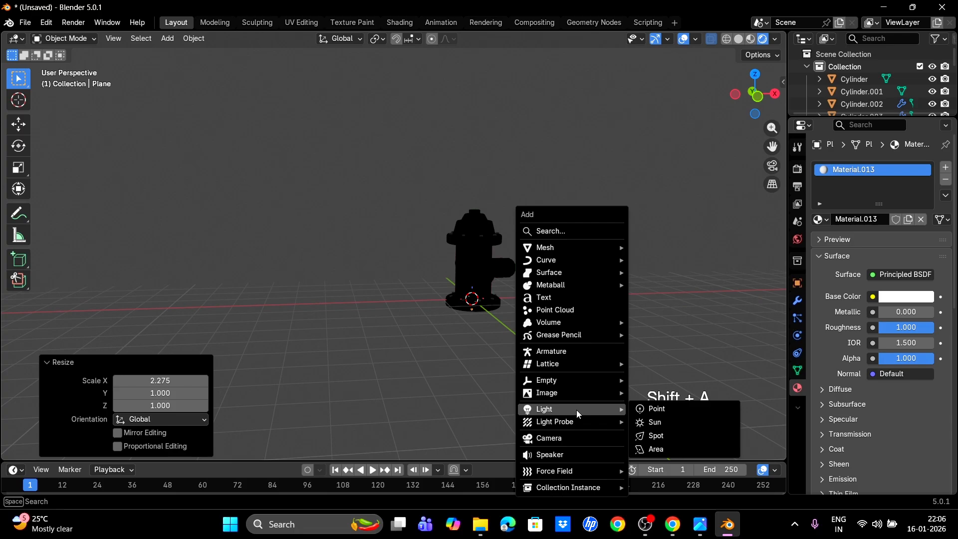
{"action": "left_click", "coordinate": [657, 447]}
{"action": "key", "text": "s"}
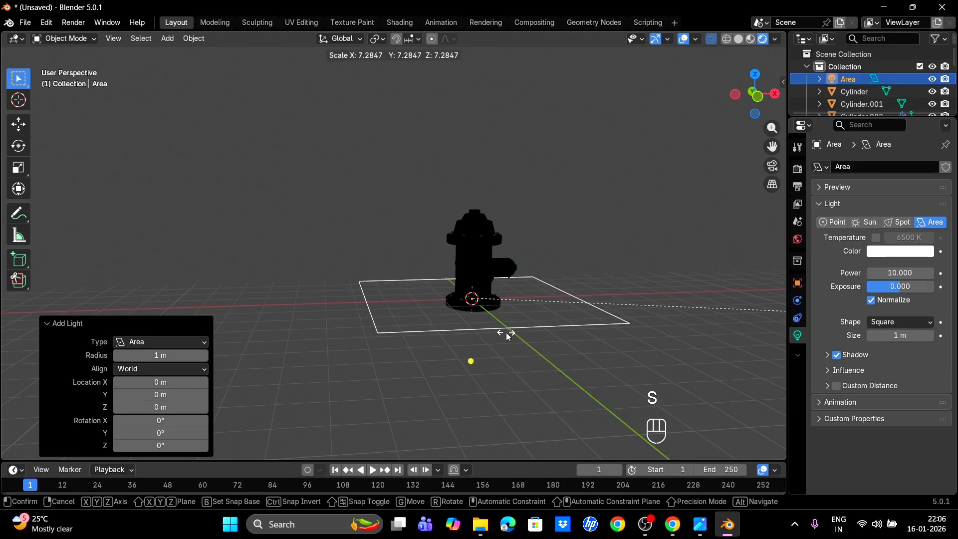
{"action": "left_click", "coordinate": [505, 332]}
- Raise the area light about 7.92 m along Z above the hydrant and increase its power to 960
{"action": "key", "text": "g"}
{"action": "key", "text": "z"}
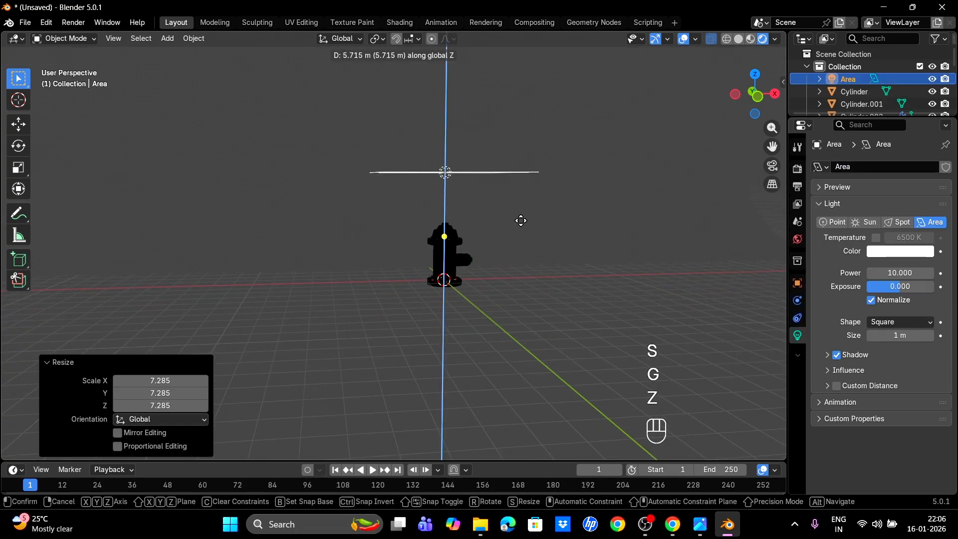
{"action": "left_click", "coordinate": [517, 196]}
{"action": "right_click", "coordinate": [442, 131]}
{"action": "left_click", "coordinate": [442, 134]}
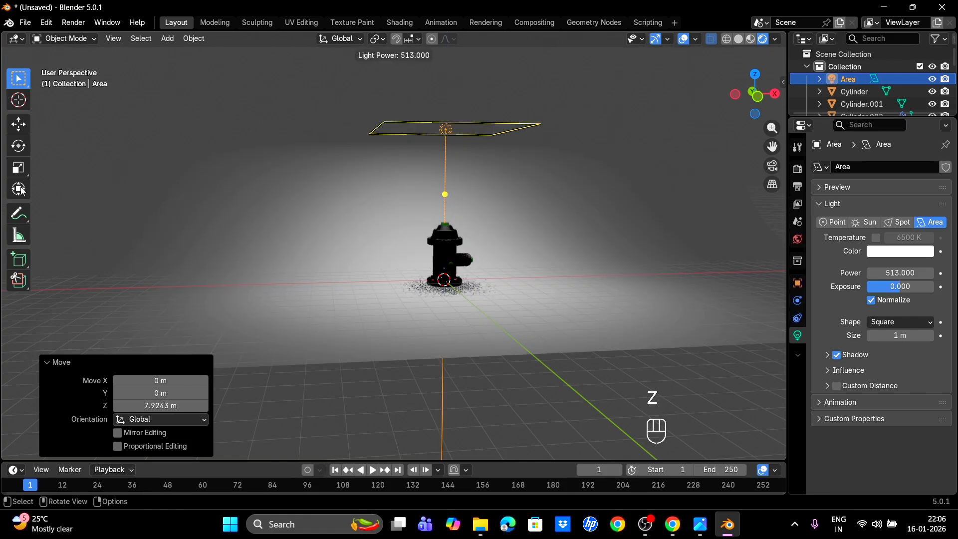
{"action": "left_click", "coordinate": [133, 202]}
{"action": "scroll", "coordinate": [474, 343], "scroll_direction": "up", "scroll_amount": 2}
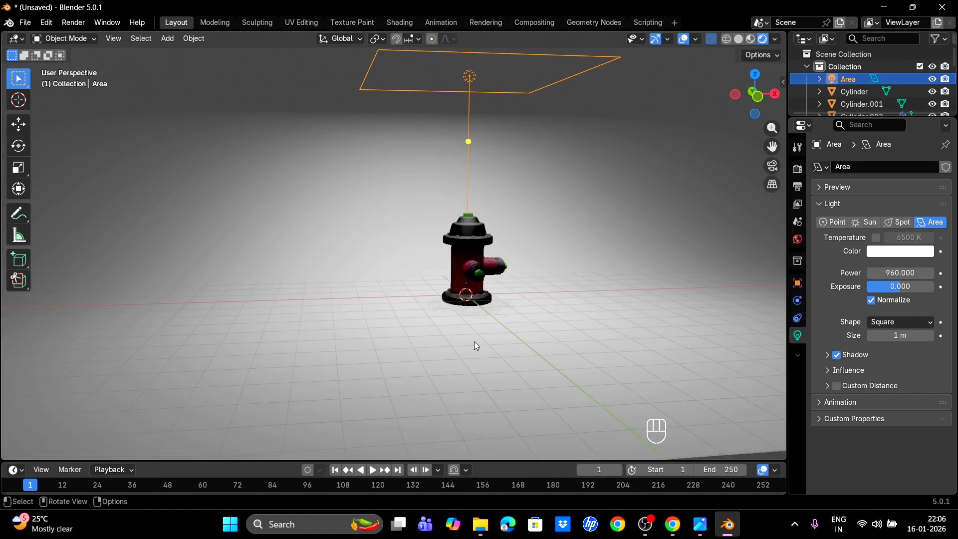
- Duplicate the area light about -9.81 m along Y and rotate the copy about 54.5° around X towards the hydrant
{"action": "scroll", "coordinate": [519, 305], "scroll_direction": "down", "scroll_amount": 3}
{"action": "key", "text": "shift+d"}
{"action": "key", "text": "y"}
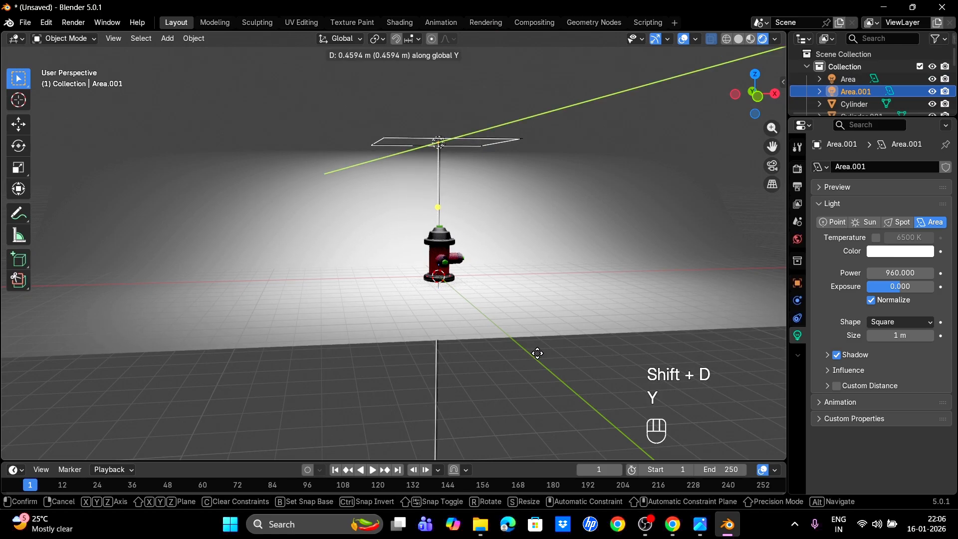
{"action": "left_click", "coordinate": [592, 378]}
{"action": "key", "text": "r"}
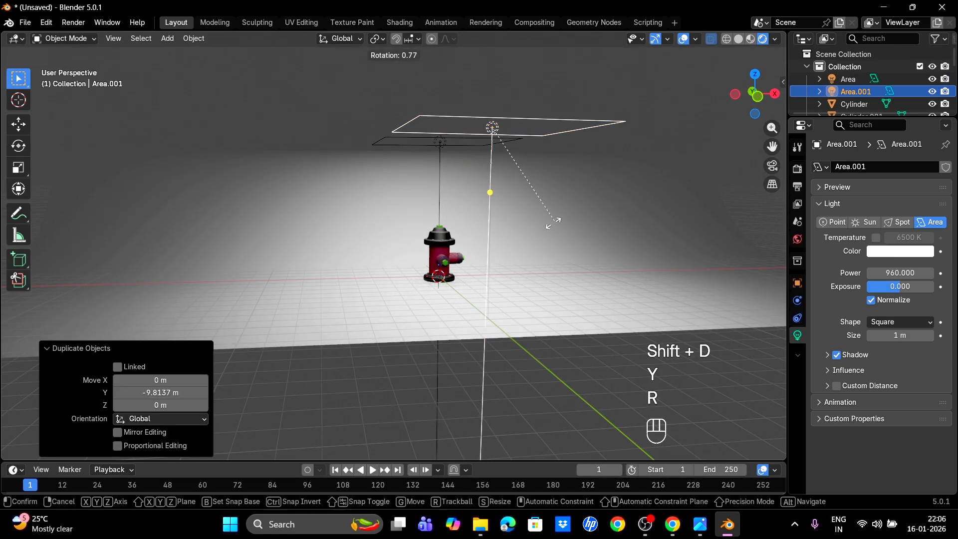
{"action": "key", "text": "x"}
{"action": "left_click", "coordinate": [640, 368]}
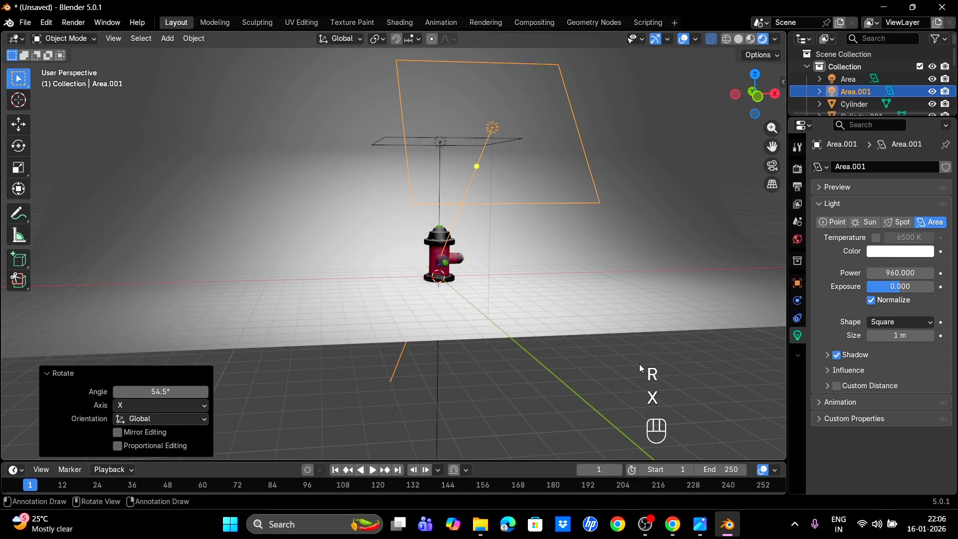
- Add a sun light to the scene and set its strength to 2
{"action": "scroll", "coordinate": [639, 363], "scroll_direction": "up", "scroll_amount": 4}
{"action": "left_click_drag", "start_coordinate": [772, 146], "coordinate": [571, 224]}
{"action": "key", "text": "shift+a"}
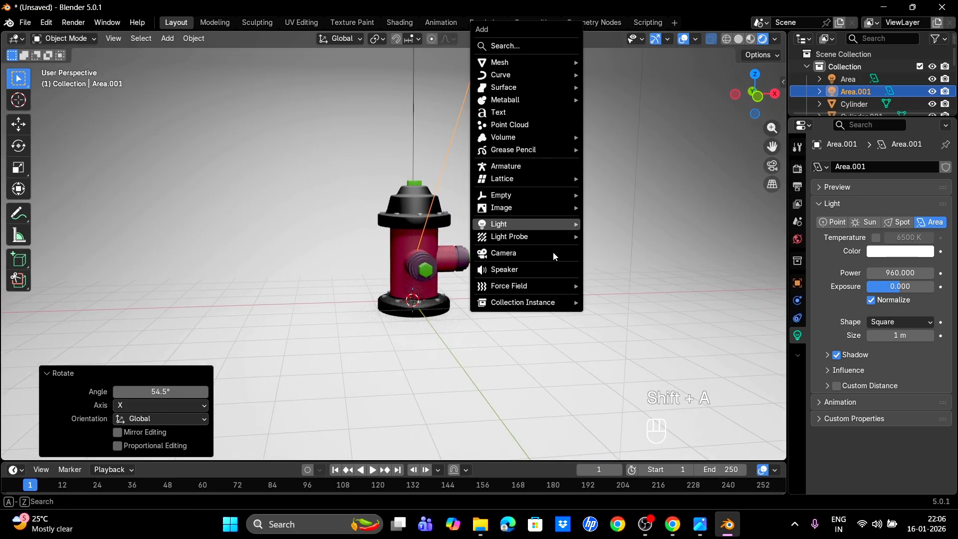
{"action": "mouse_move", "coordinate": [514, 224]}
{"action": "left_click", "coordinate": [621, 237]}
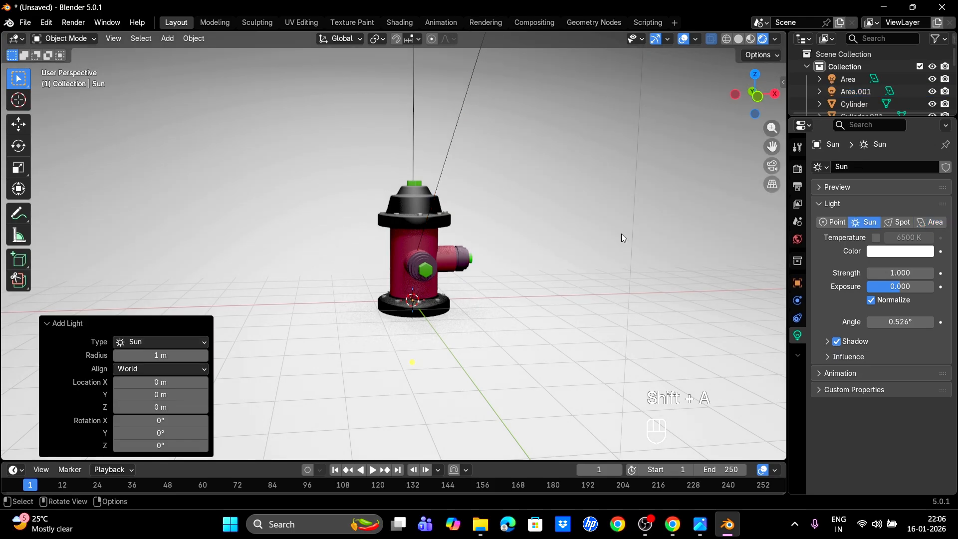
{"action": "left_click", "coordinate": [923, 273]}
{"action": "type", "text": "2"}
{"action": "key", "text": "Return"}
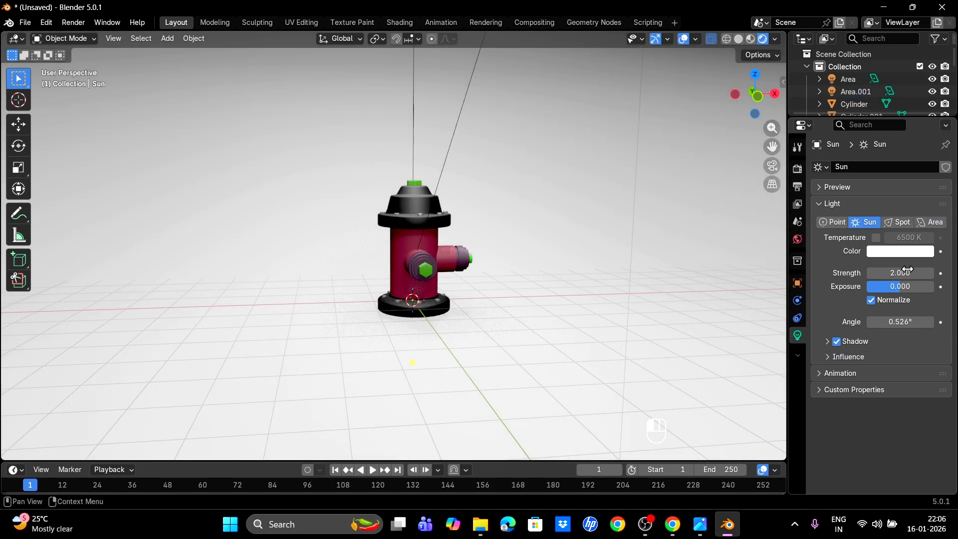
- Rotate the sun light by about 72° around the view axis
{"action": "key", "text": "r"}
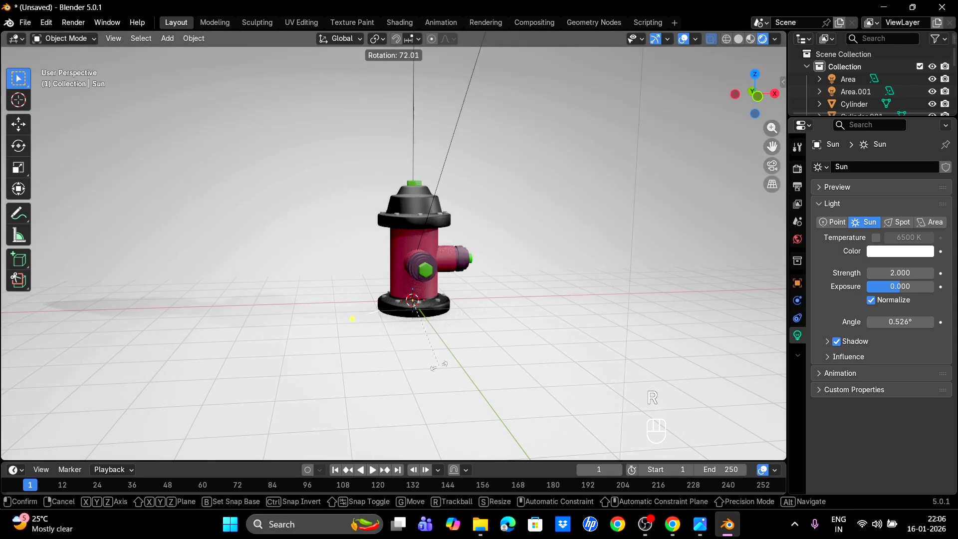
{"action": "left_click", "coordinate": [439, 366]}
{"action": "scroll", "coordinate": [459, 358], "scroll_direction": "up", "scroll_amount": 2}
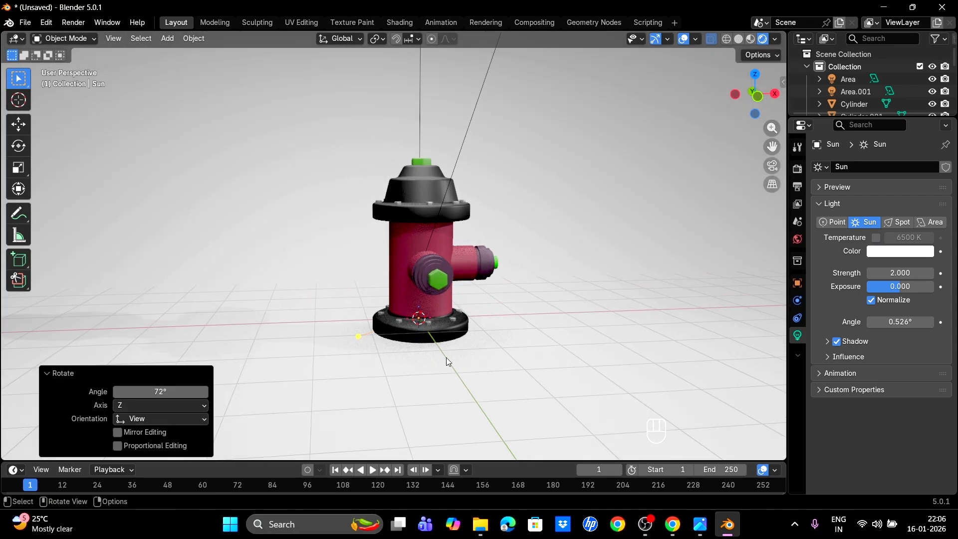
- Rotate the curved backdrop around global Z by about 61.2°, followed by another 30.1°, so its wall stands behind the hydrant
{"action": "middle_click_drag", "start_coordinate": [446, 362], "coordinate": [399, 358]}
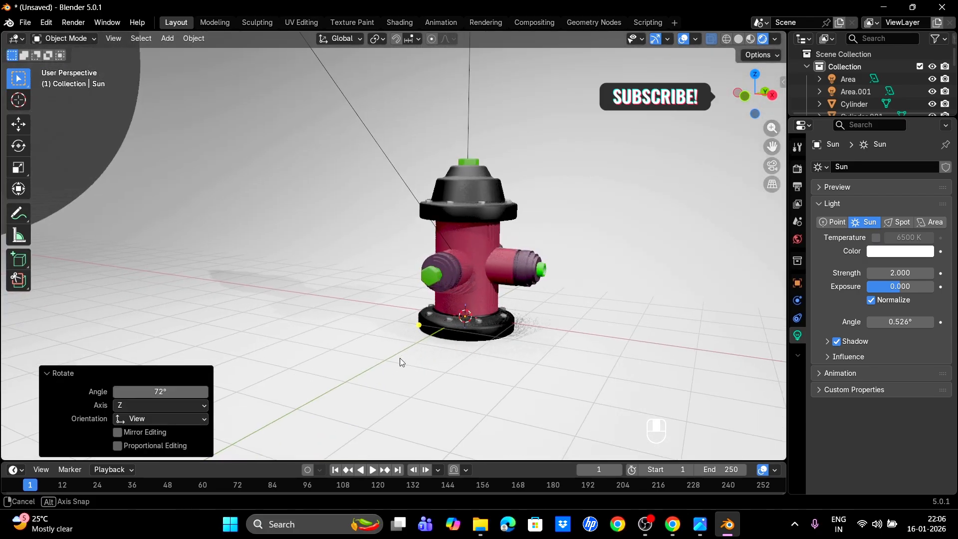
{"action": "left_click", "coordinate": [490, 391]}
{"action": "key", "text": "r"}
{"action": "key", "text": "z"}
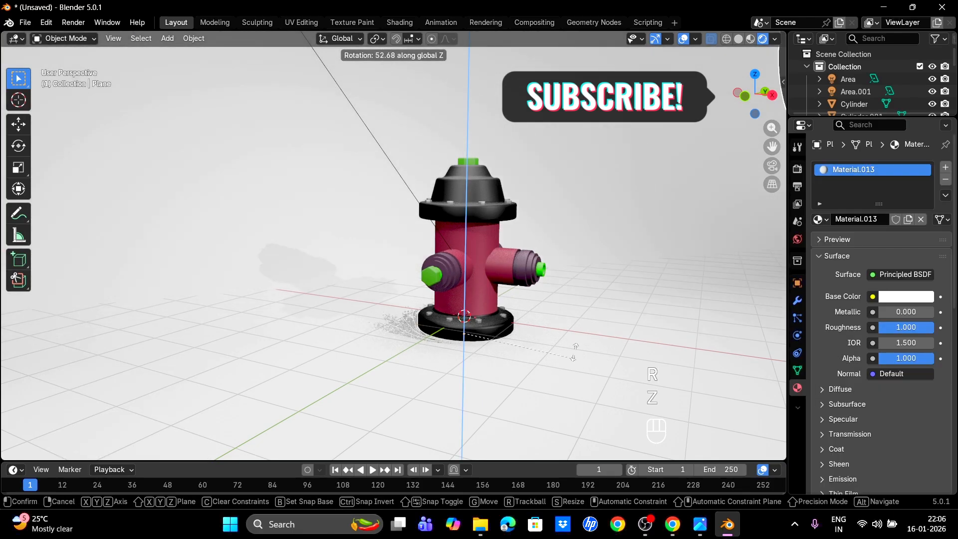
{"action": "left_click", "coordinate": [568, 345]}
{"action": "middle_click_drag", "start_coordinate": [545, 352], "coordinate": [512, 364]}
{"action": "key", "text": "r"}
{"action": "key", "text": "z"}
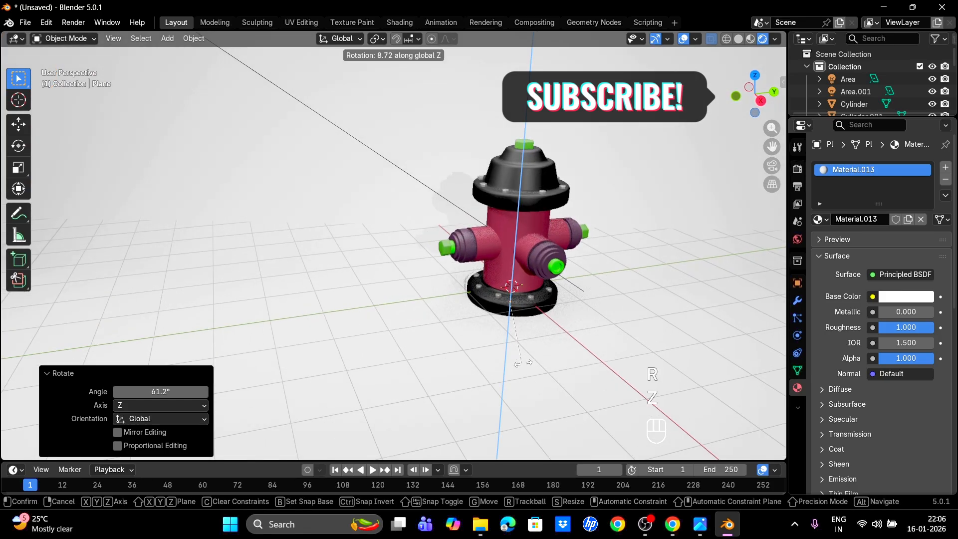
{"action": "left_click", "coordinate": [543, 355]}
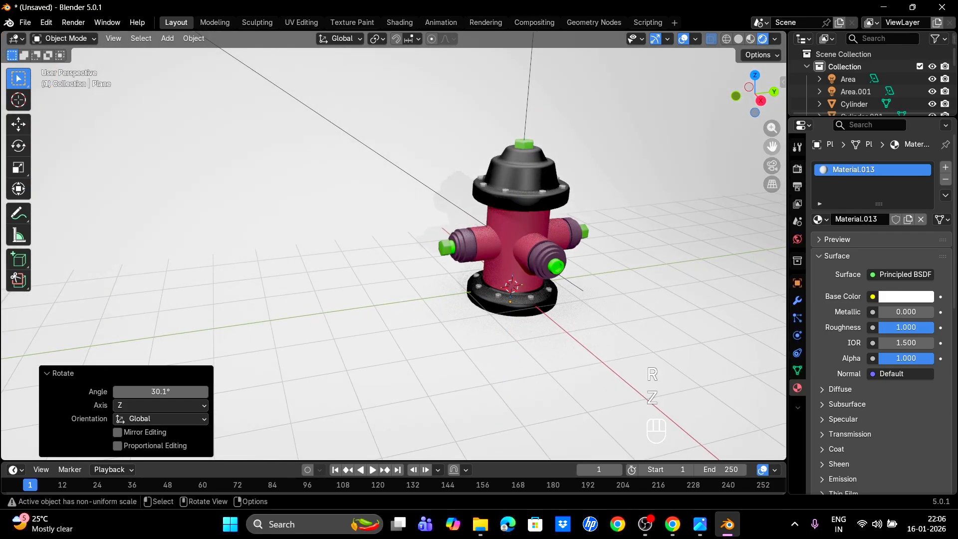
- Hide the viewport overlays and frame the whole hydrant centrally against the backdrop
{"action": "left_click_drag", "start_coordinate": [771, 146], "coordinate": [733, 164]}
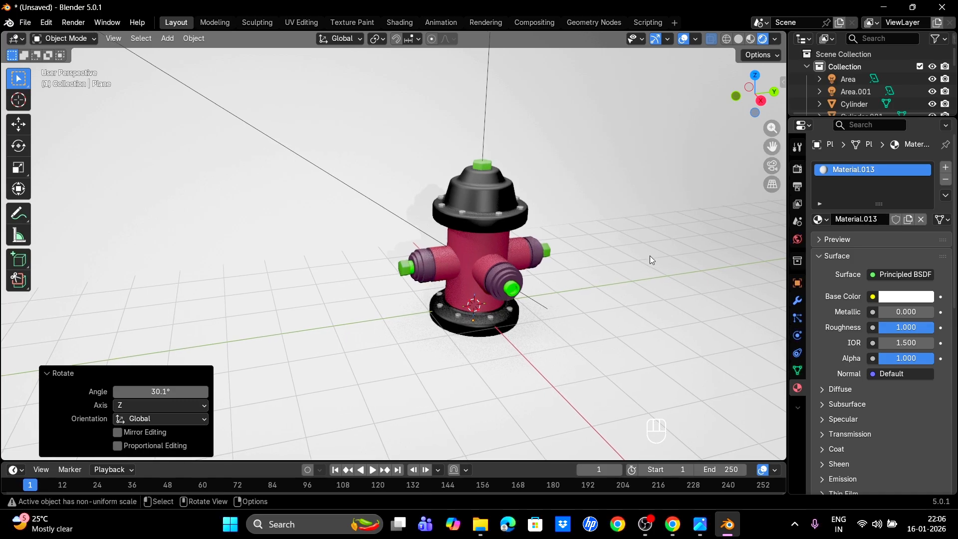
{"action": "middle_click_drag", "start_coordinate": [650, 252], "coordinate": [655, 243]}
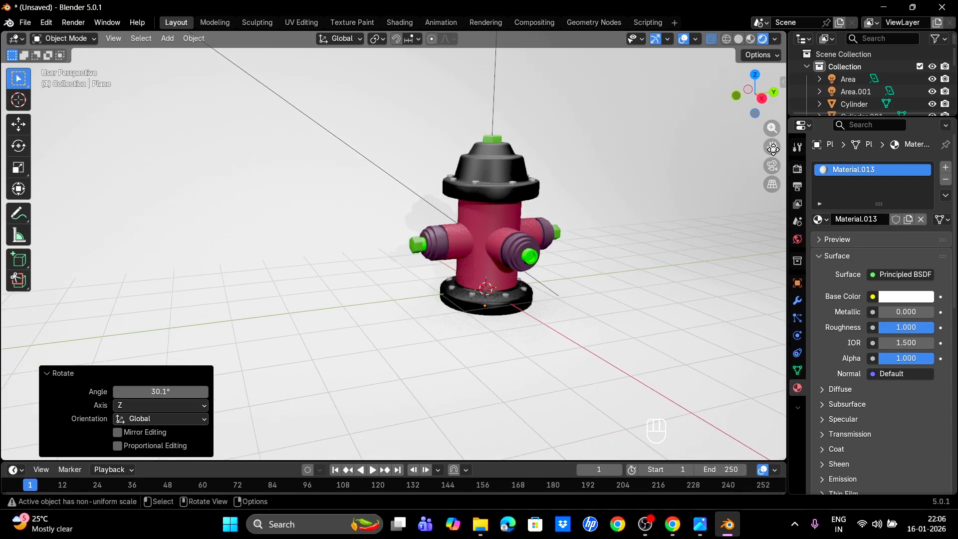
{"action": "left_click_drag", "start_coordinate": [772, 147], "coordinate": [743, 170]}
{"action": "left_click", "coordinate": [683, 38]}
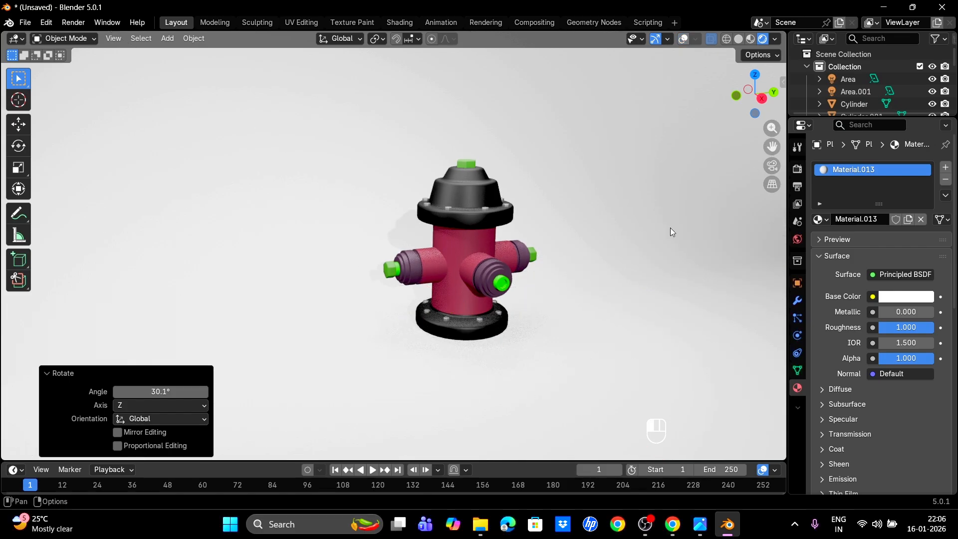
{"action": "scroll", "coordinate": [670, 228], "scroll_direction": "up", "scroll_amount": 2}
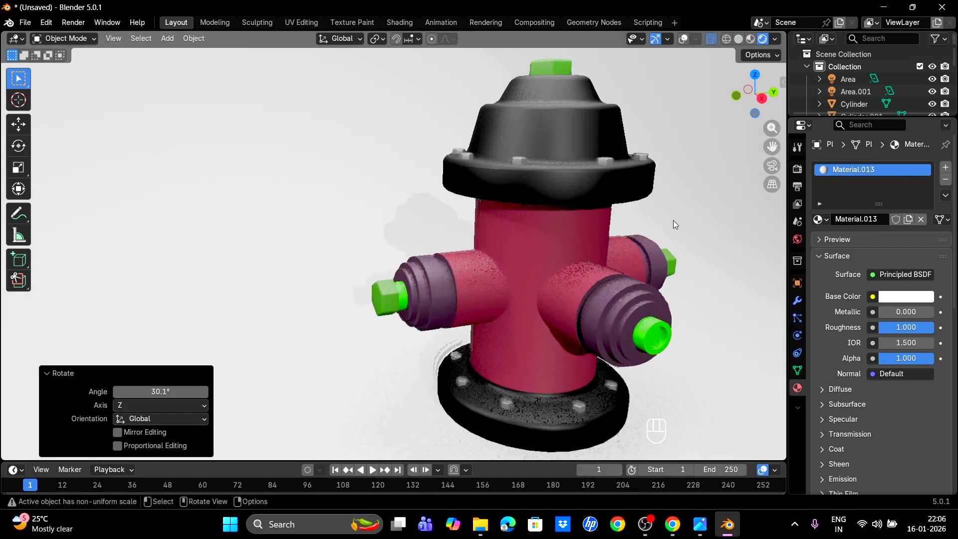
{"action": "left_click_drag", "start_coordinate": [773, 157], "coordinate": [643, 220]}
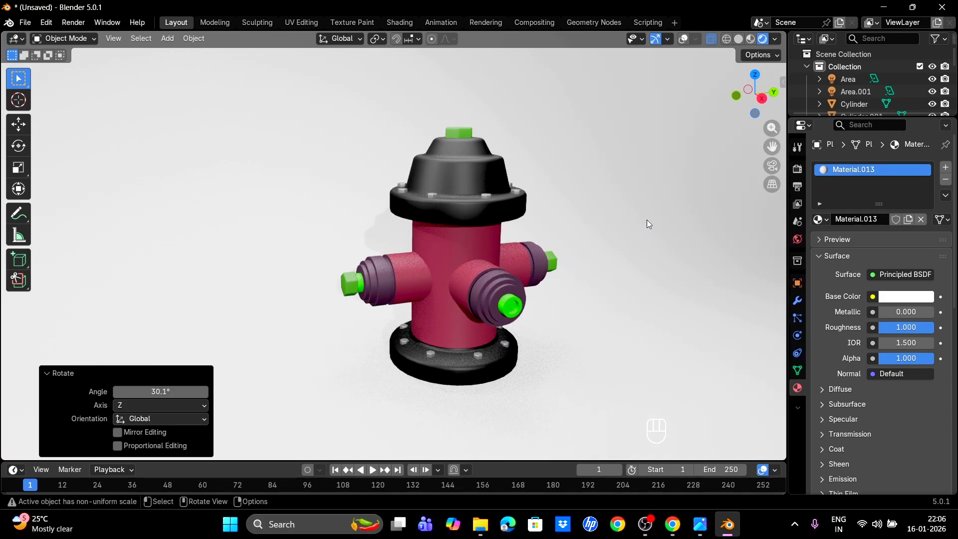
- Switch the render engine from EEVEE to Cycles and hide the viewport overlays in the rendered view
{"action": "left_click", "coordinate": [798, 168]}
{"action": "left_click", "coordinate": [894, 170]}
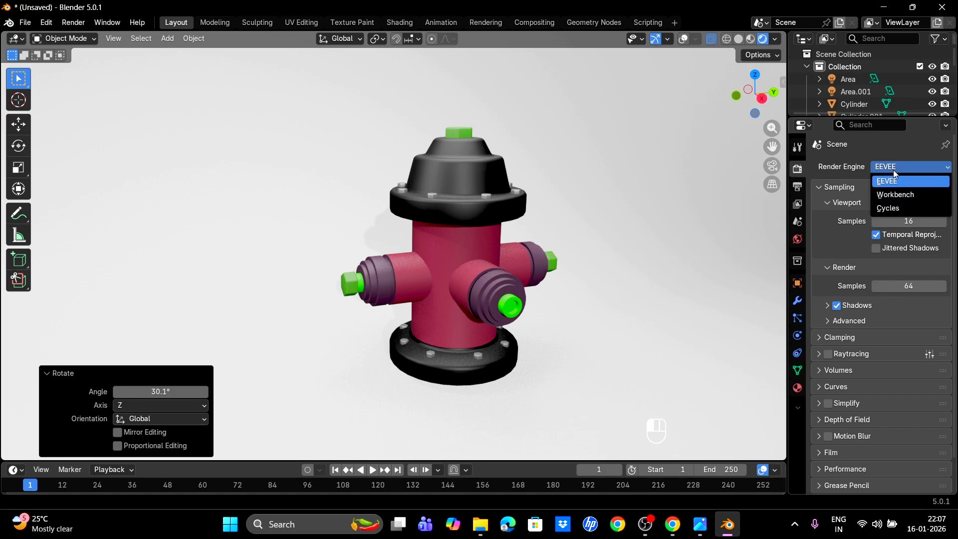
{"action": "left_click", "coordinate": [888, 209]}
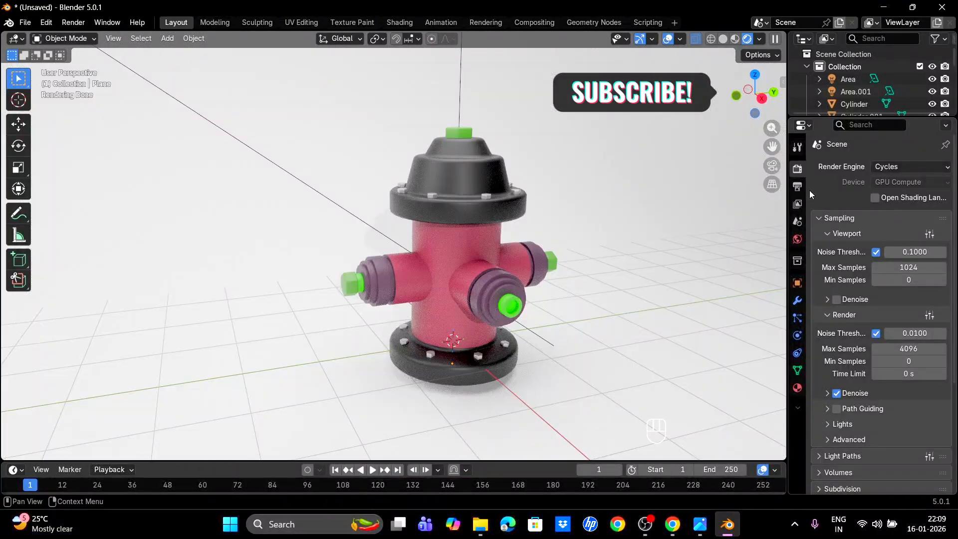
{"action": "left_click", "coordinate": [668, 38]}
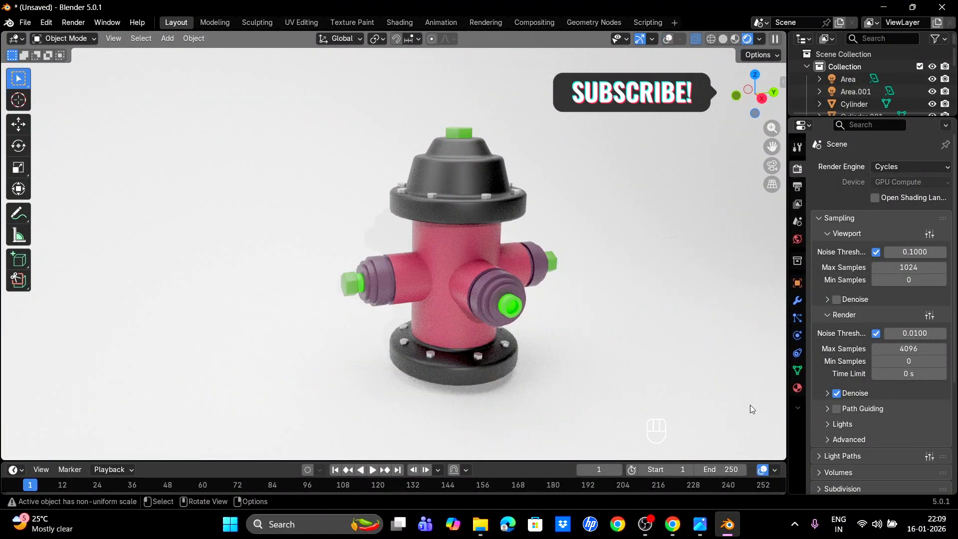